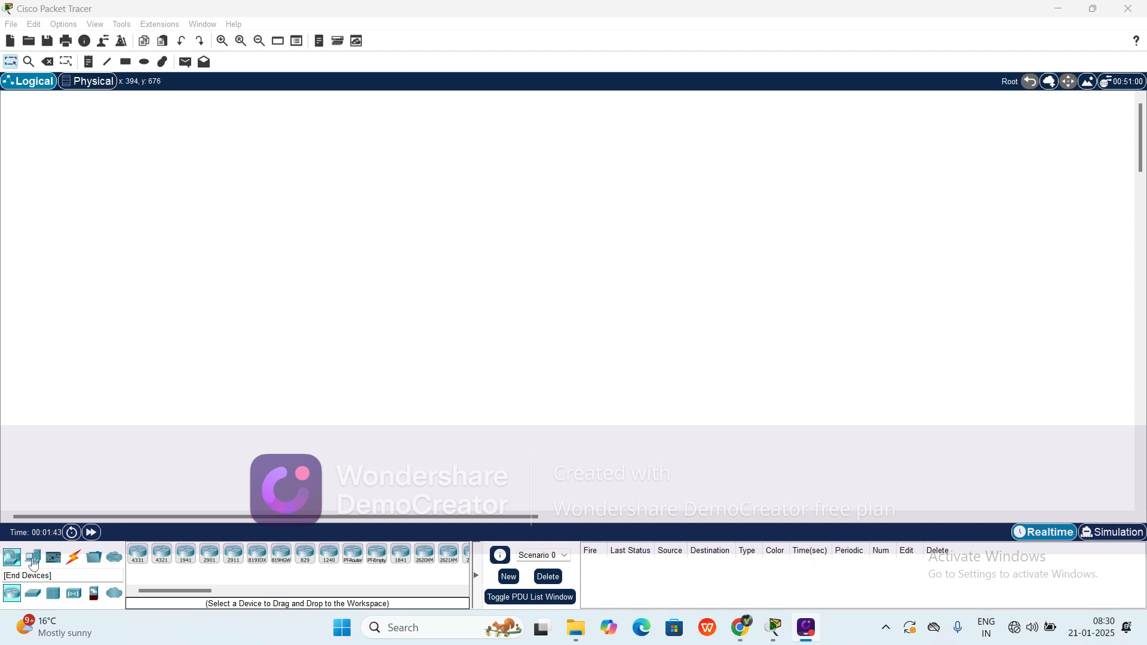
- Place six PC end devices in a horizontal row across the lower part of the logical workspace
drag(34, 562, 91, 417)
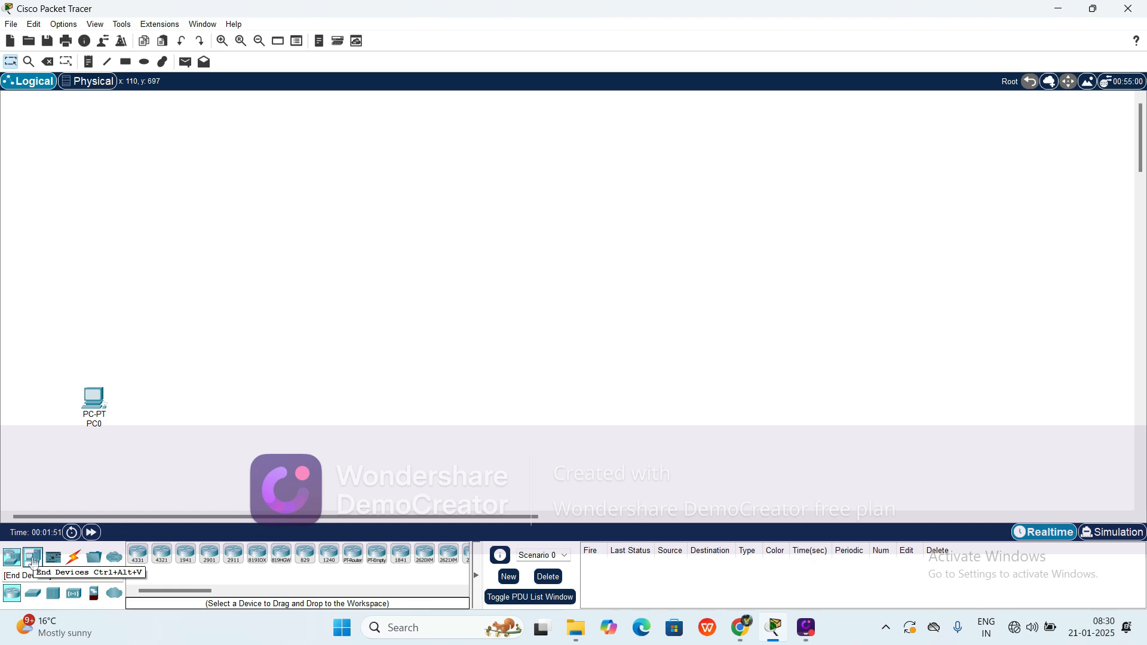
drag(34, 561, 195, 406)
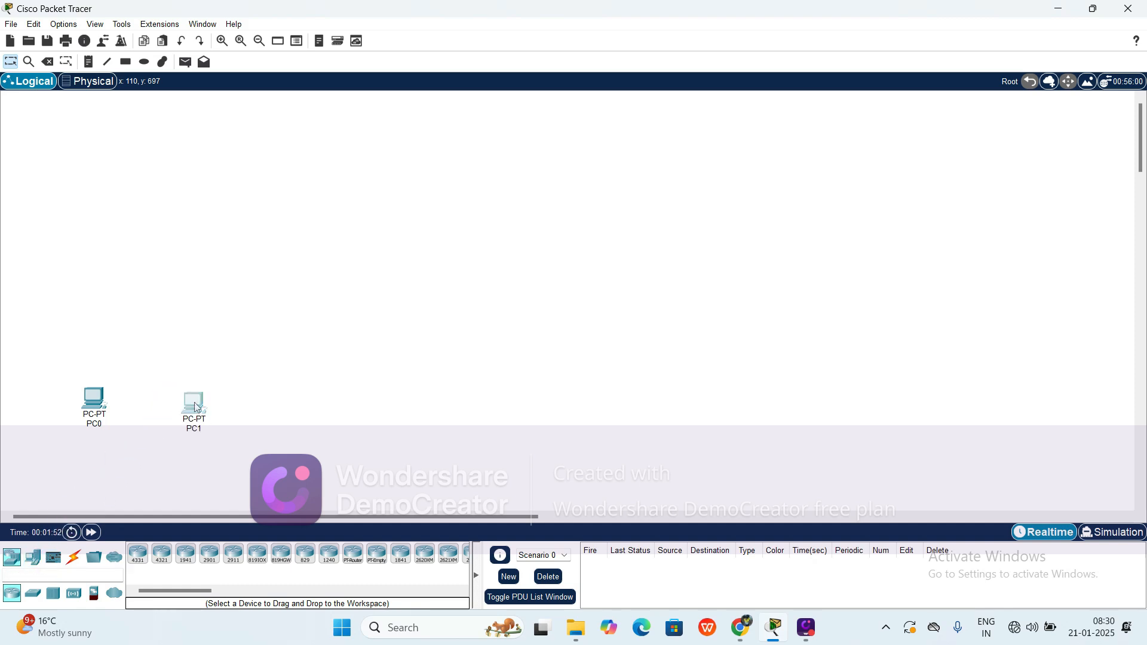
click(194, 401)
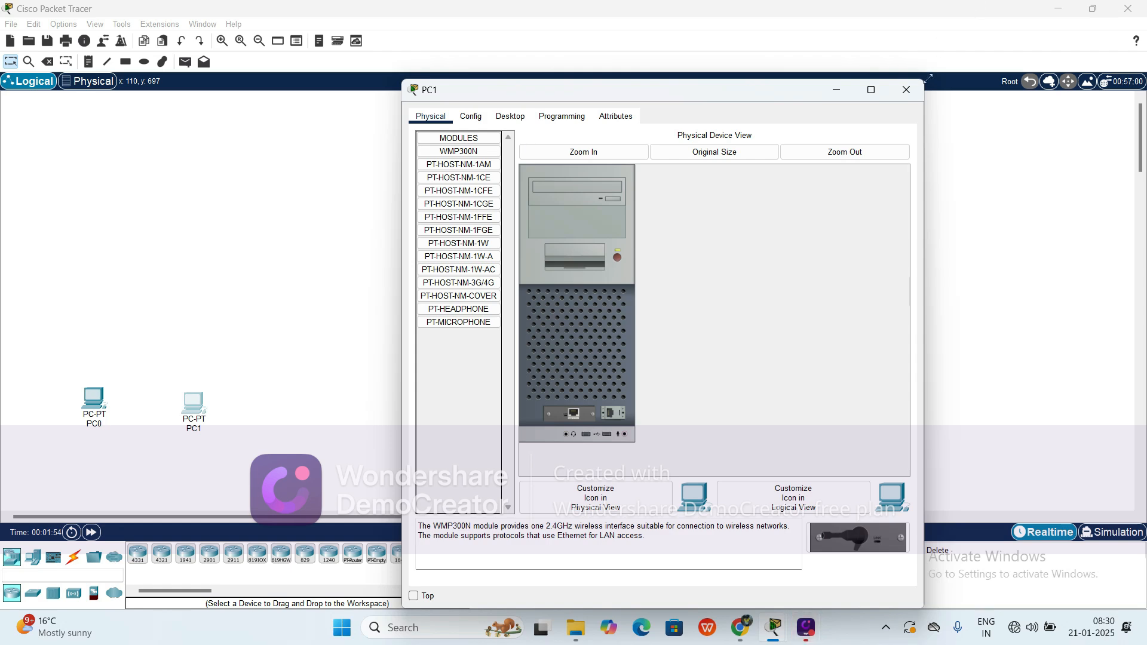
click(906, 89)
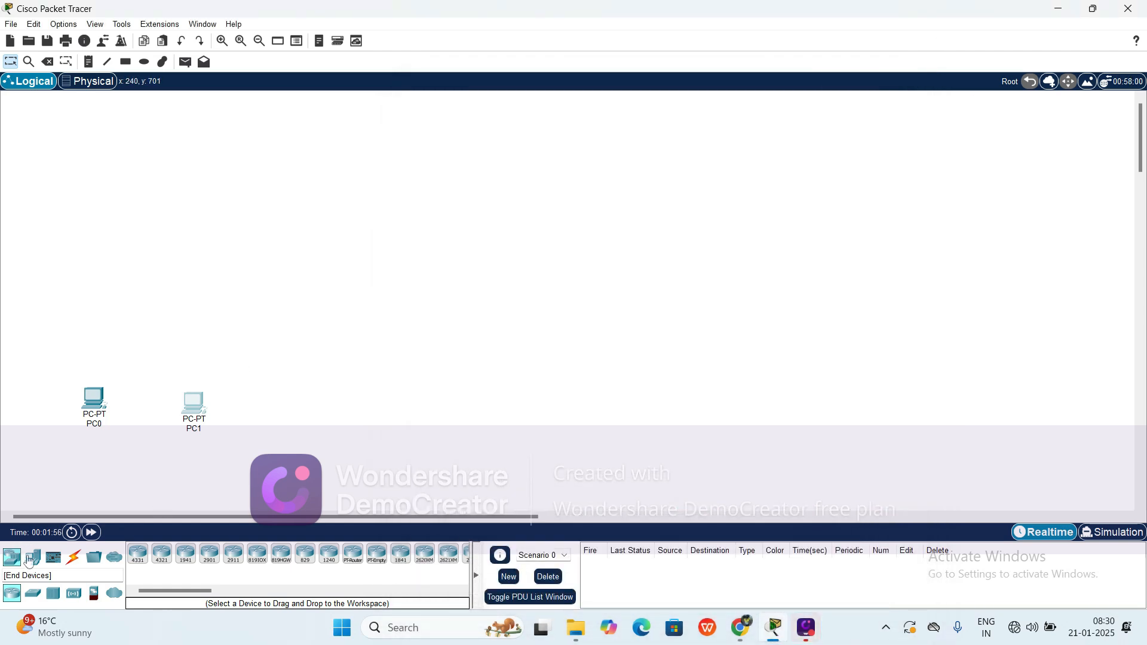
drag(33, 559, 311, 406)
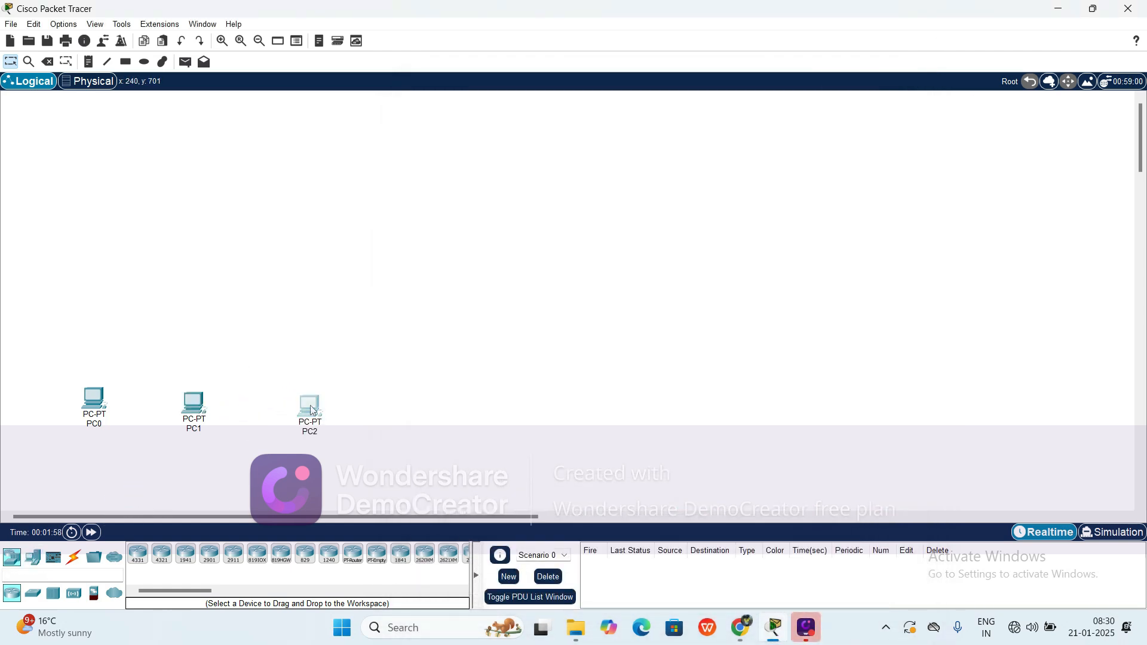
click(311, 406)
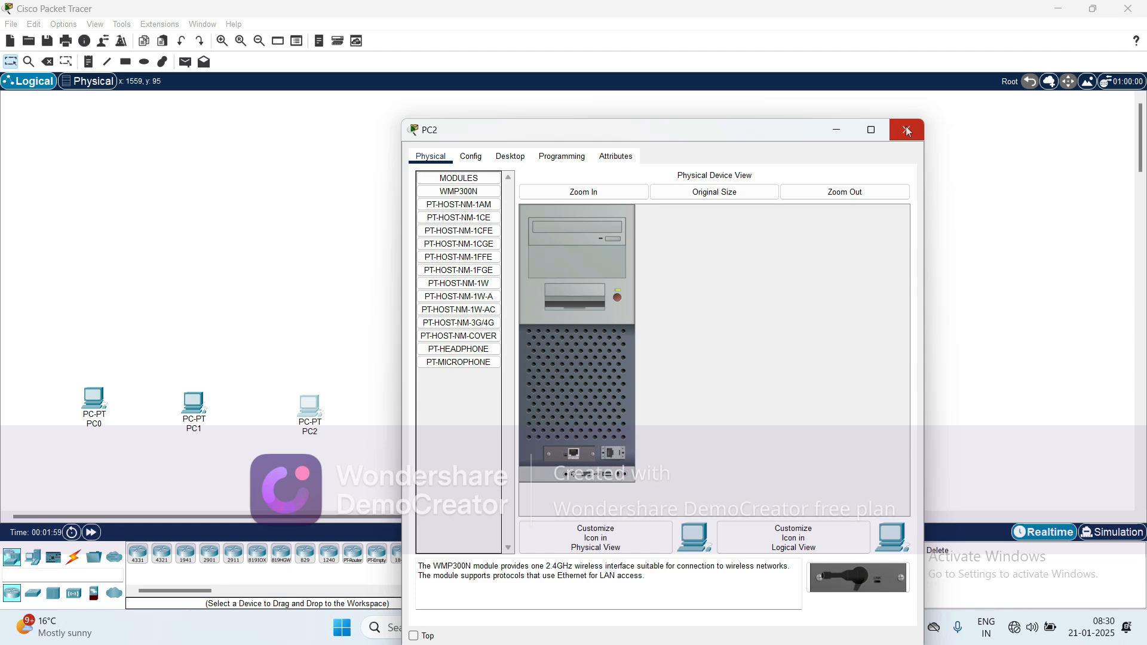
click(906, 127)
drag(40, 559, 410, 405)
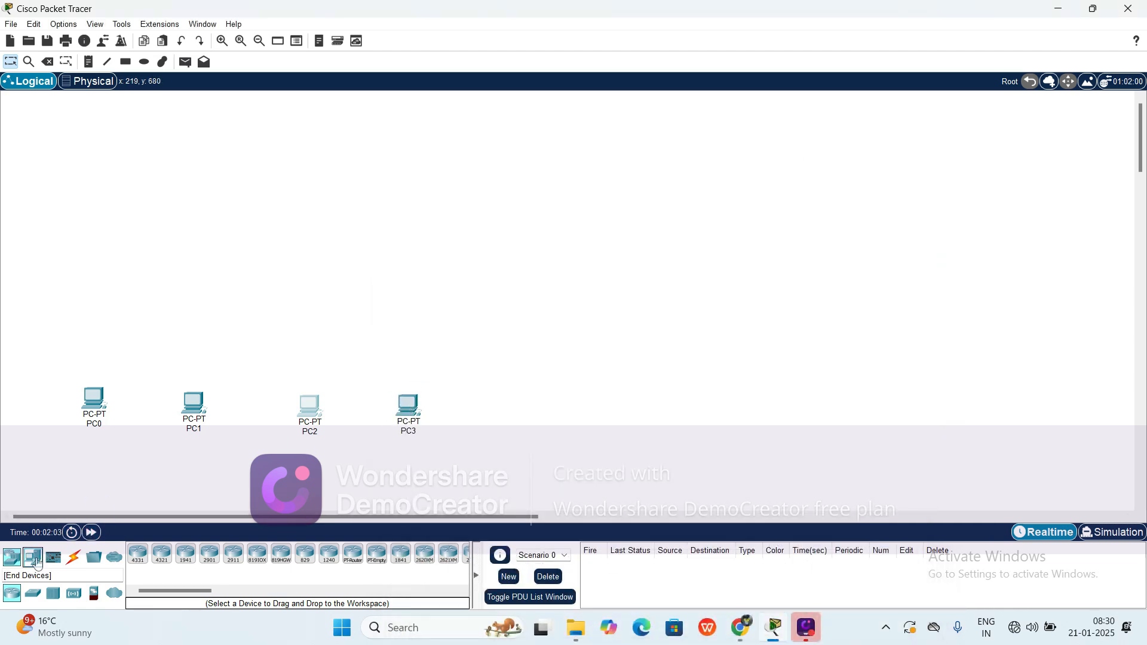
drag(37, 563, 544, 409)
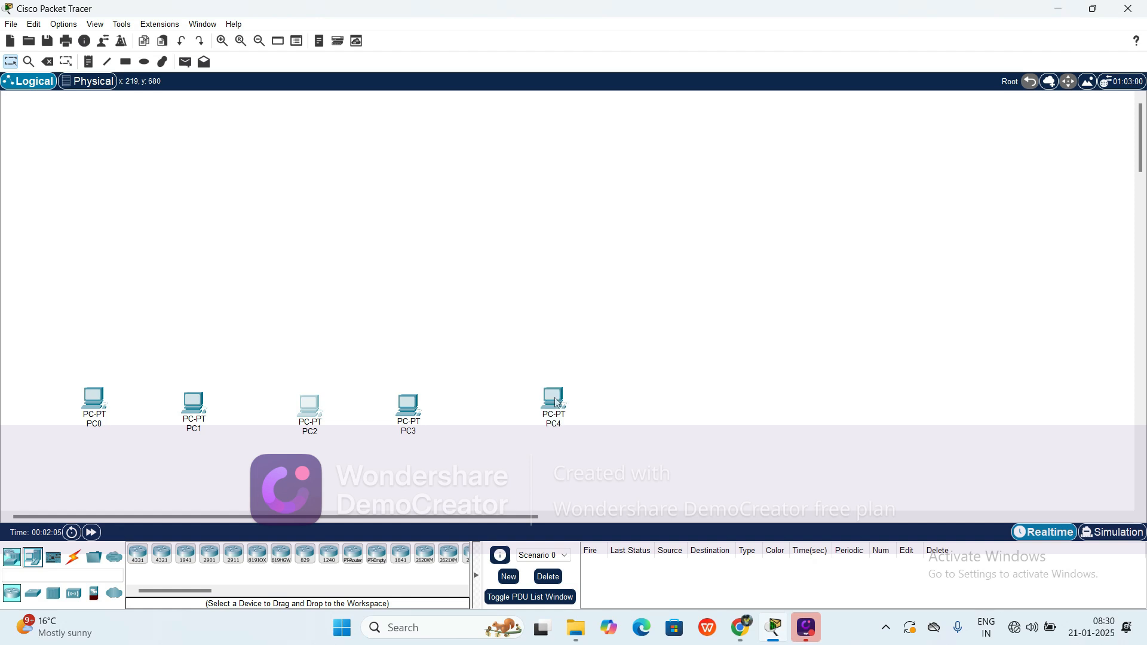
drag(33, 558, 503, 433)
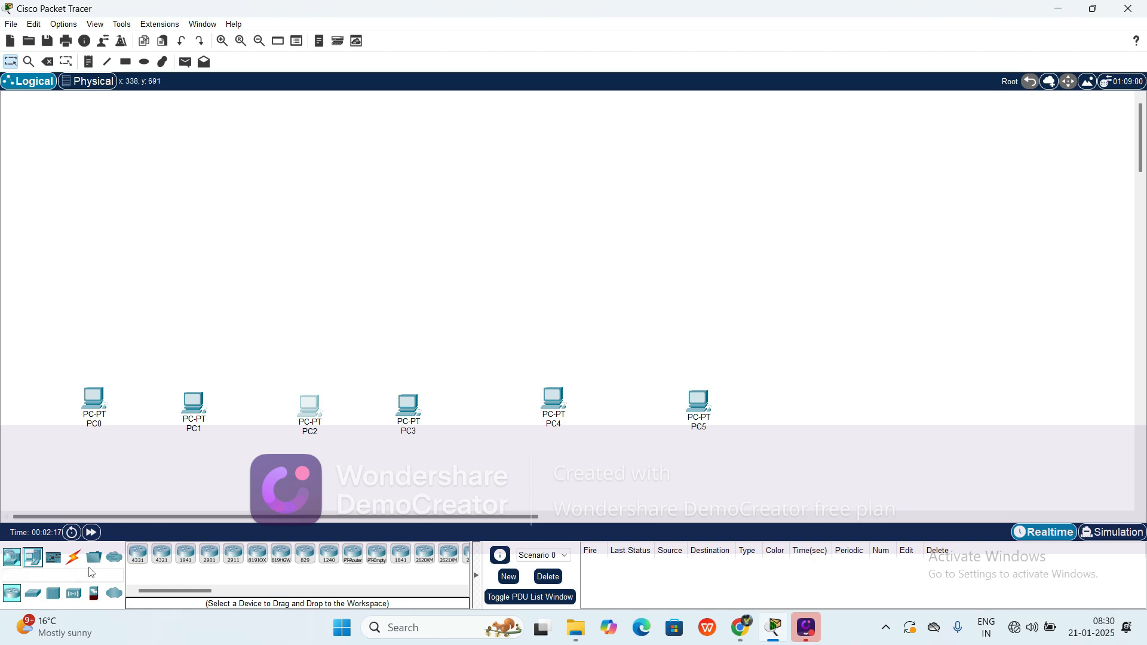
- Place three 2960 switches in a row above the PCs, one over each pair of PCs
click(34, 595)
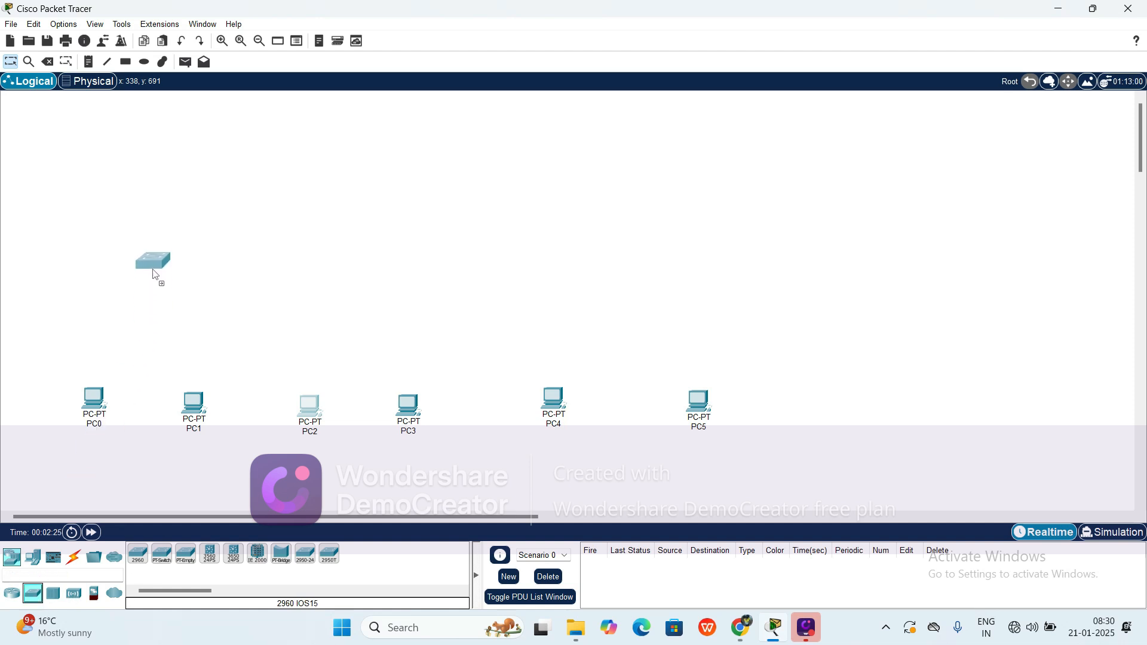
click(150, 323)
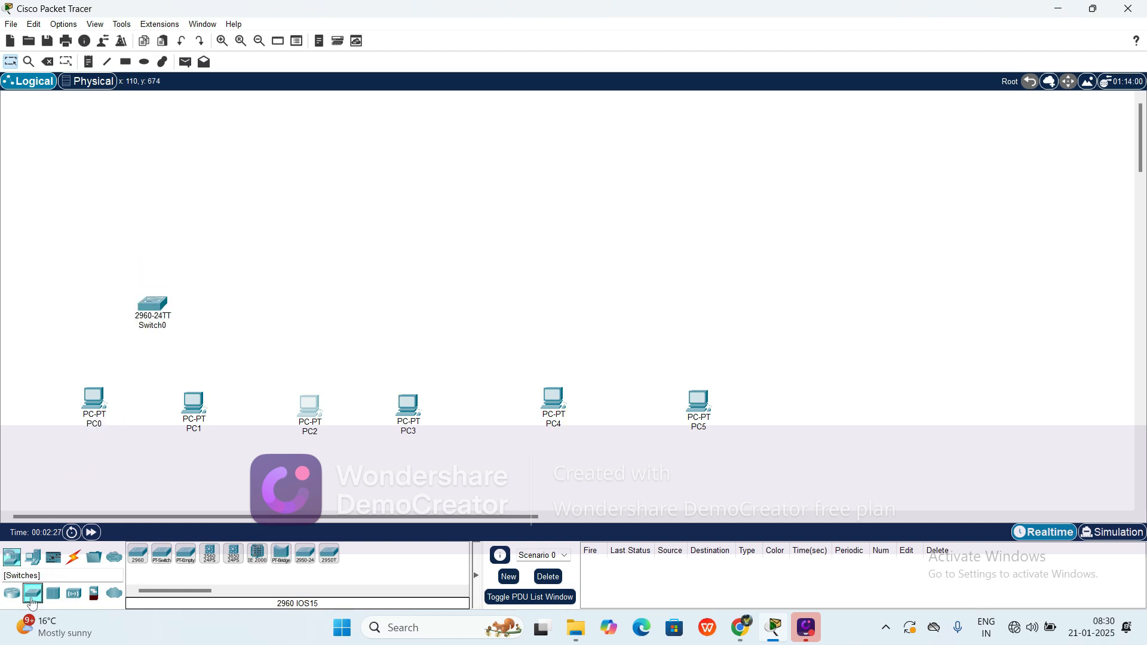
drag(138, 554, 361, 320)
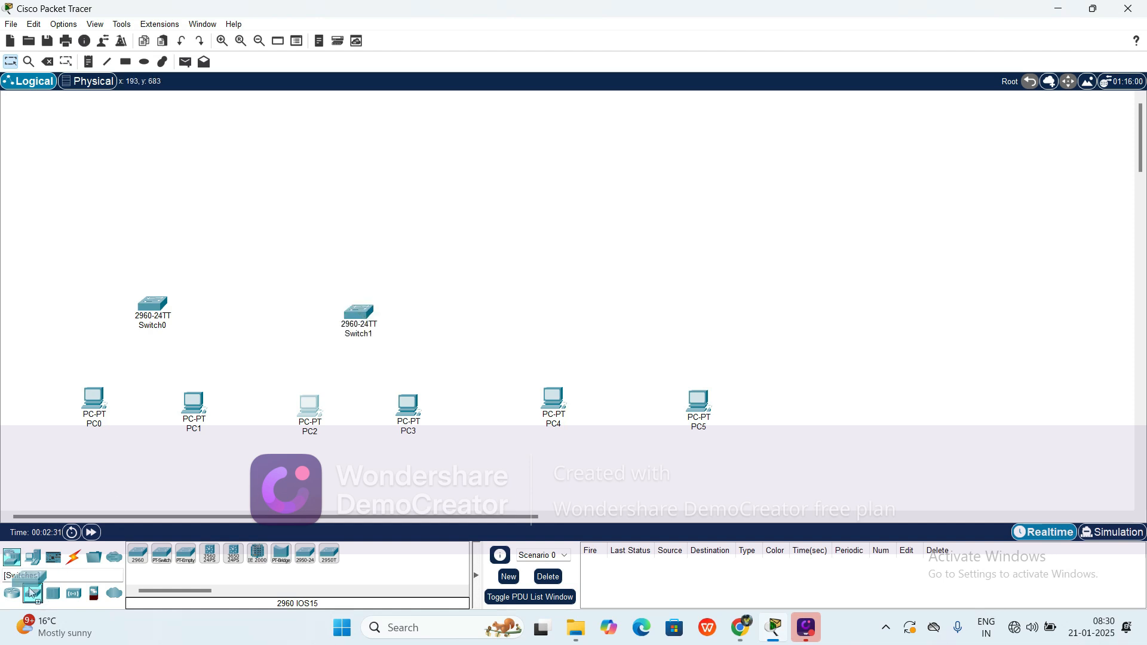
drag(138, 555, 630, 312)
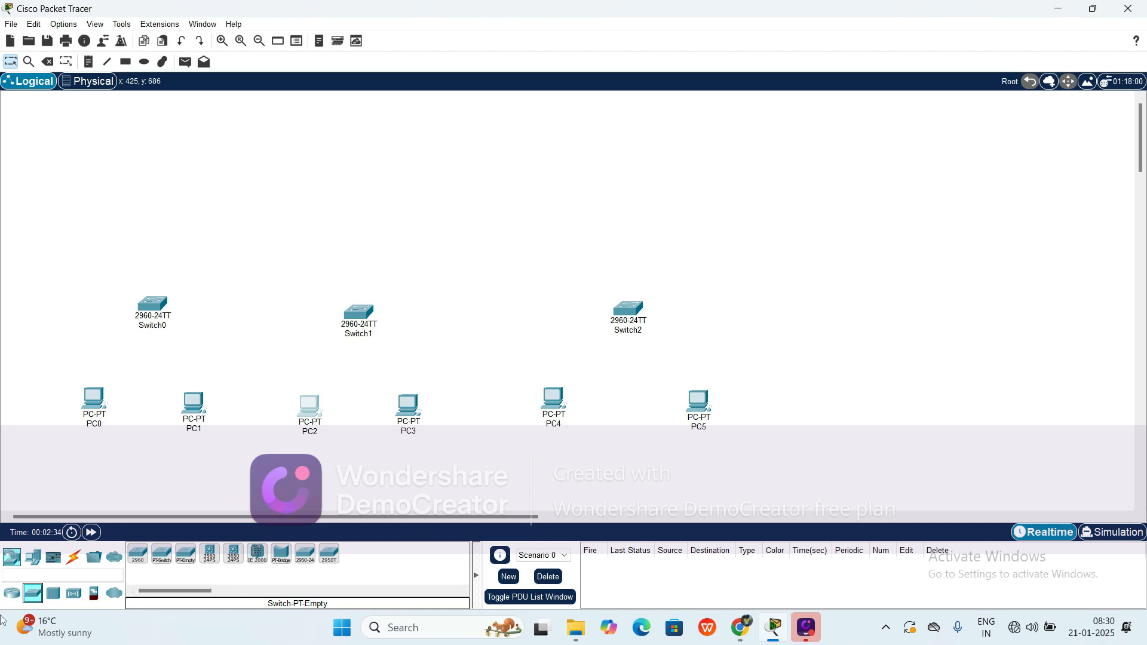
- Place three 1841 routers in a row, one above each switch
click(12, 594)
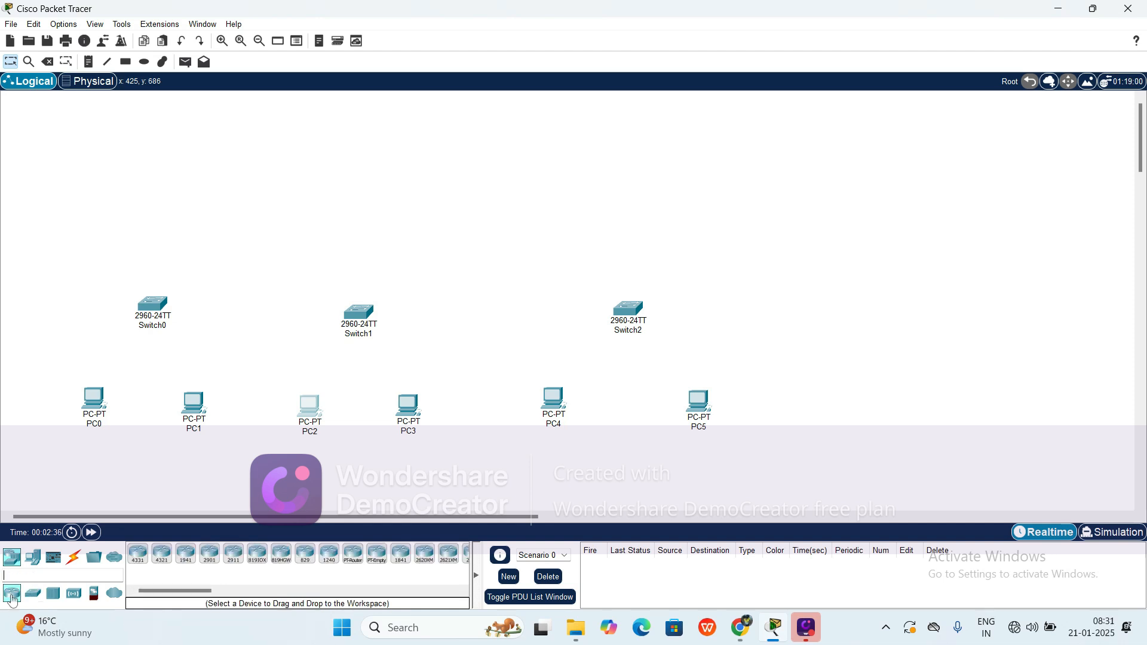
click(401, 557)
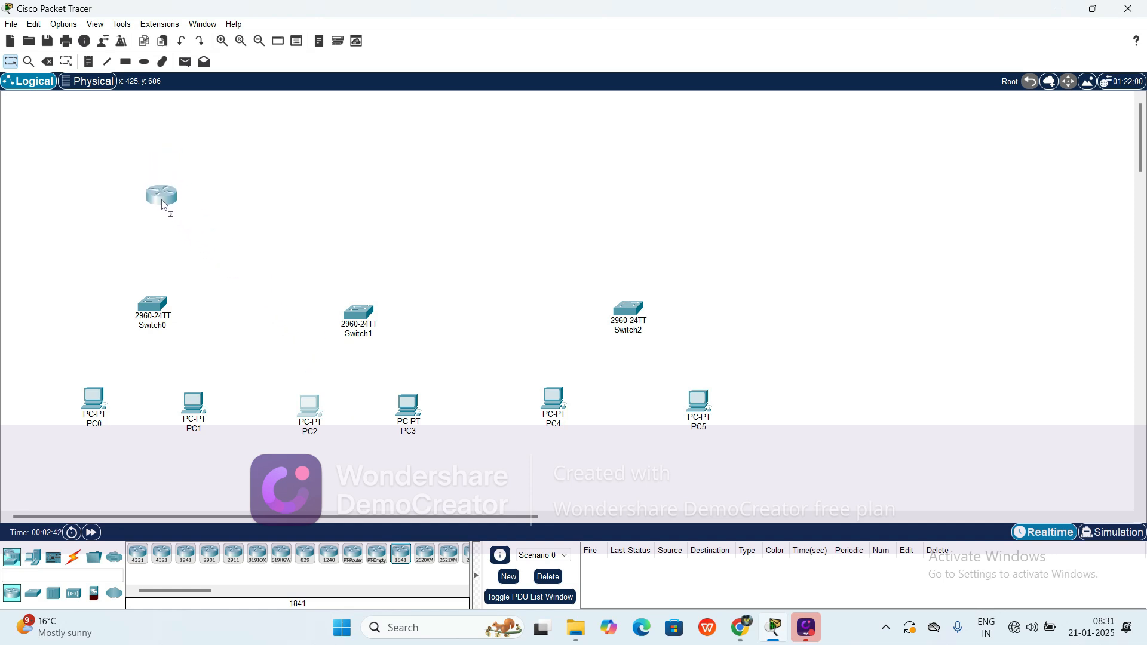
click(160, 206)
click(401, 556)
click(401, 555)
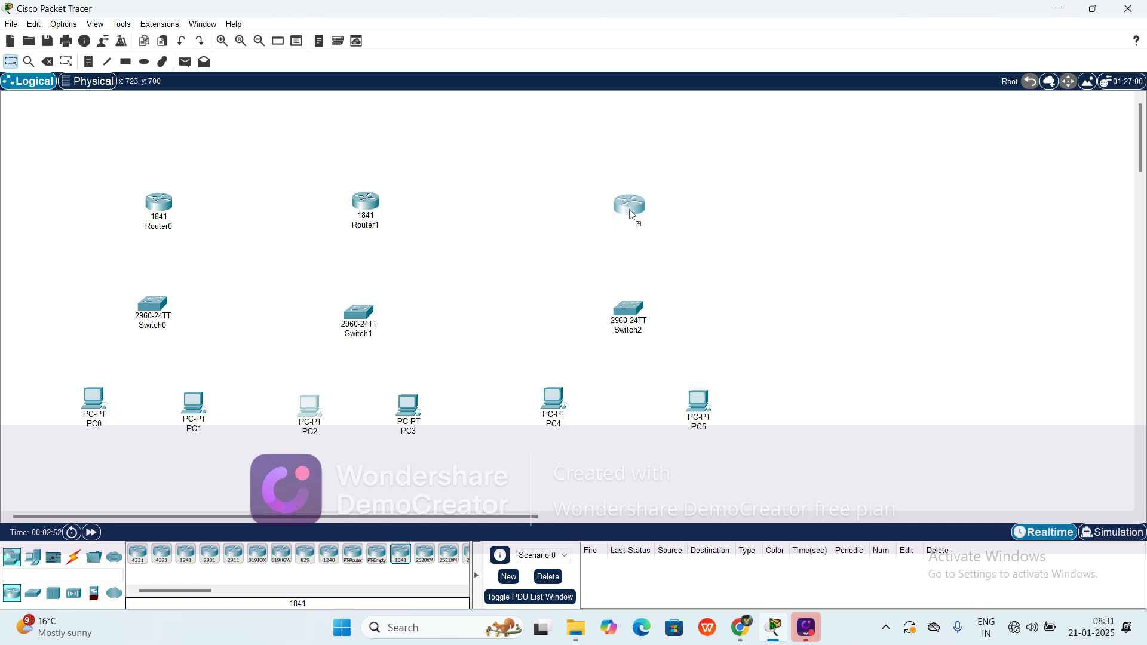
click(632, 215)
- Connect PC0's FastEthernet0 to Switch0's FastEthernet0/1 with a copper straight-through cable
click(73, 558)
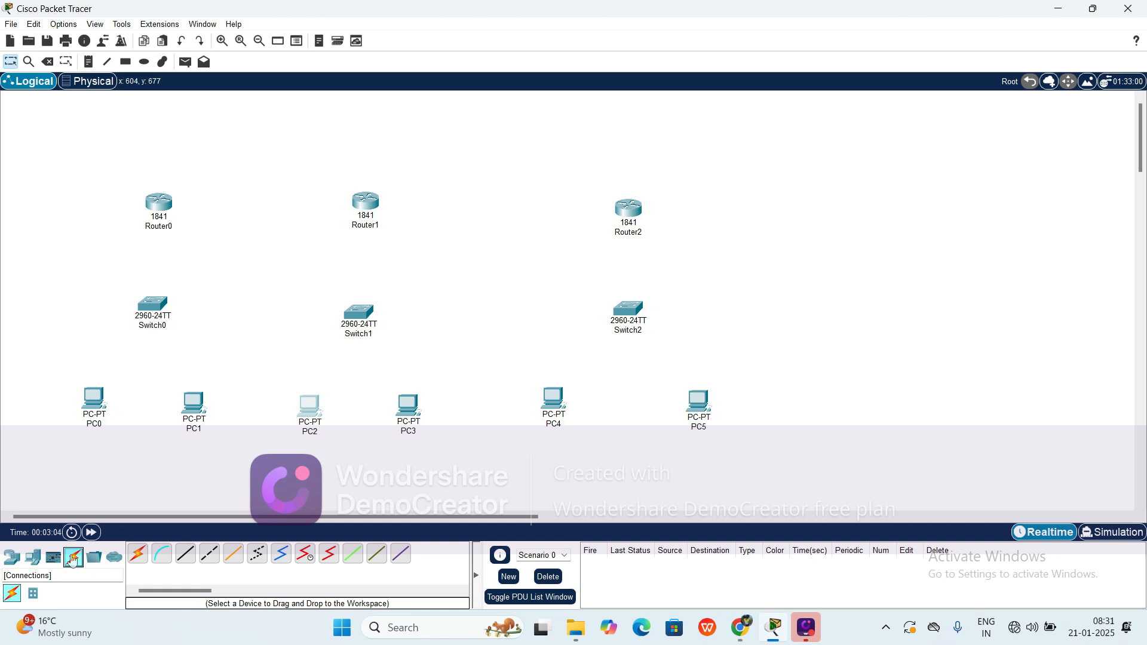
click(186, 557)
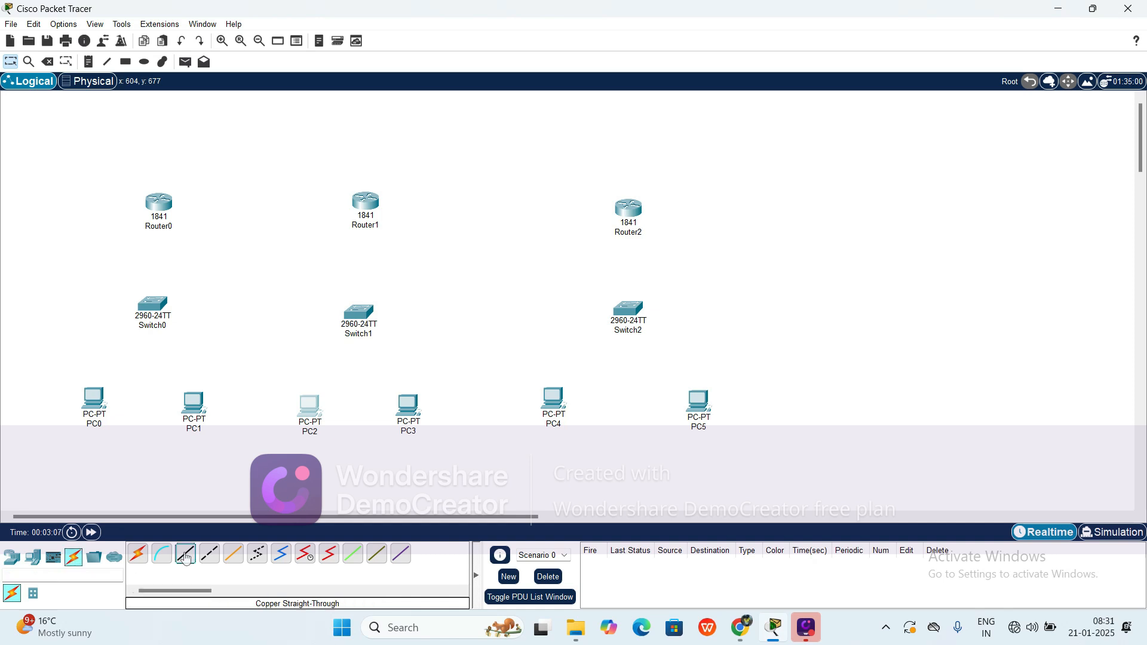
click(96, 396)
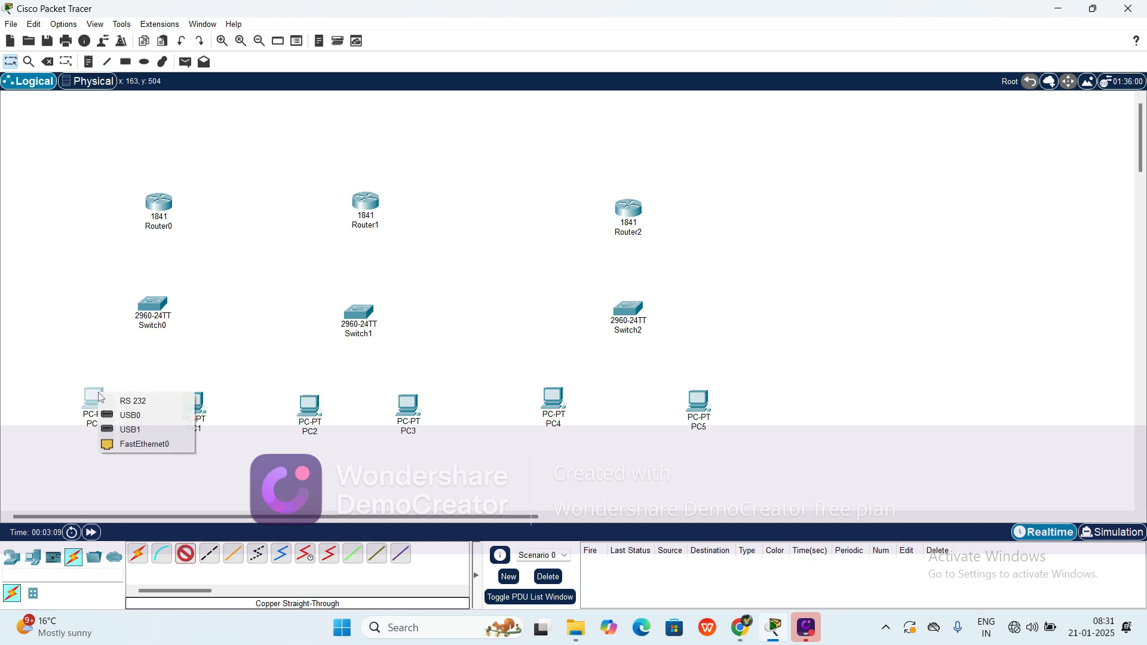
click(131, 446)
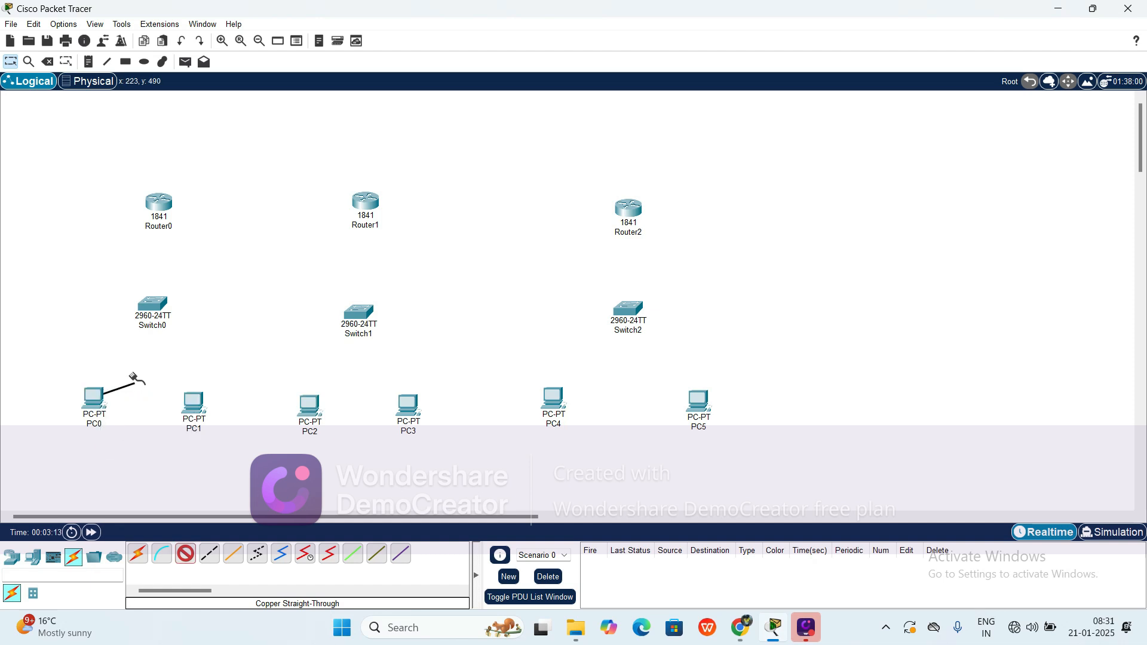
click(154, 309)
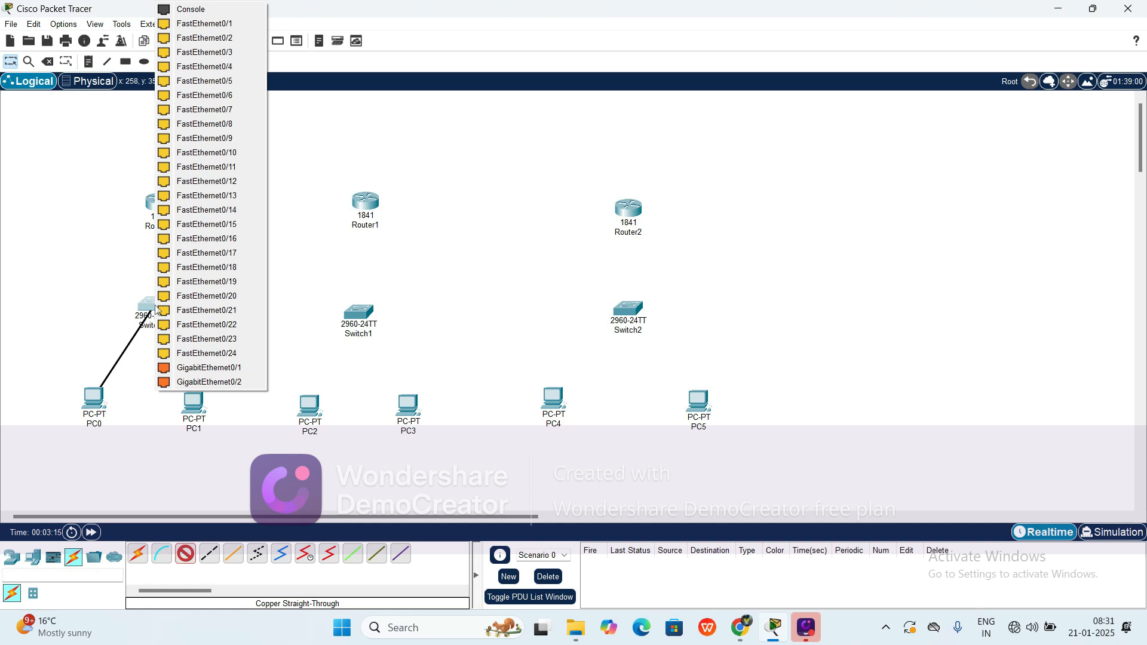
click(219, 26)
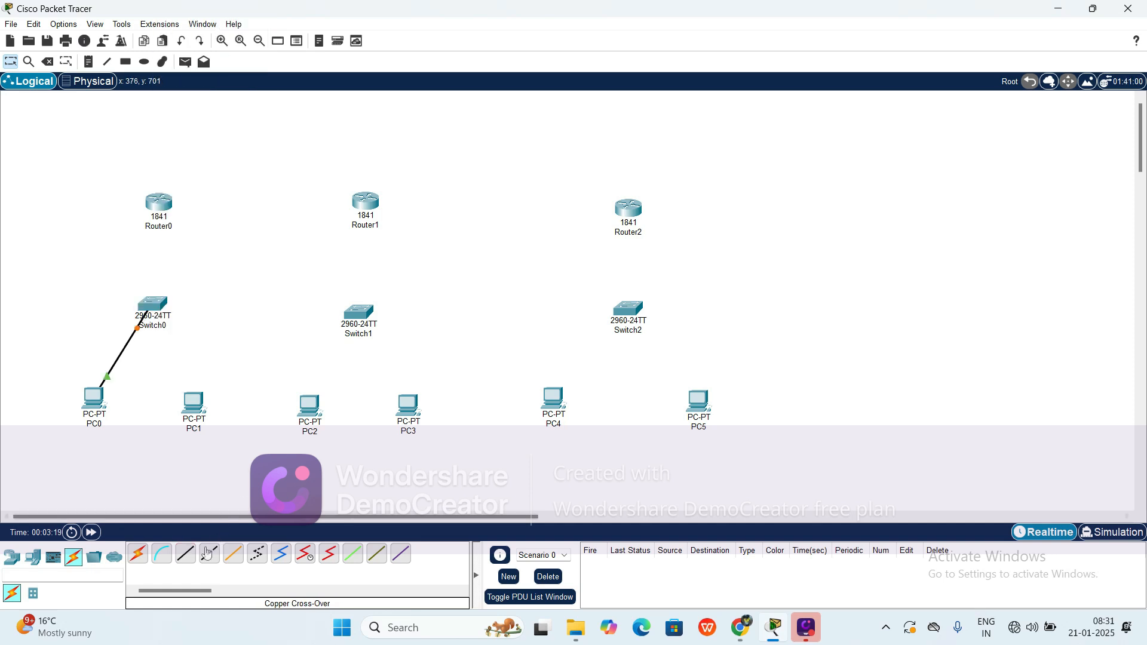
- Connect PC1's FastEthernet0 to Switch0's FastEthernet0/2 with a copper straight-through cable
click(186, 556)
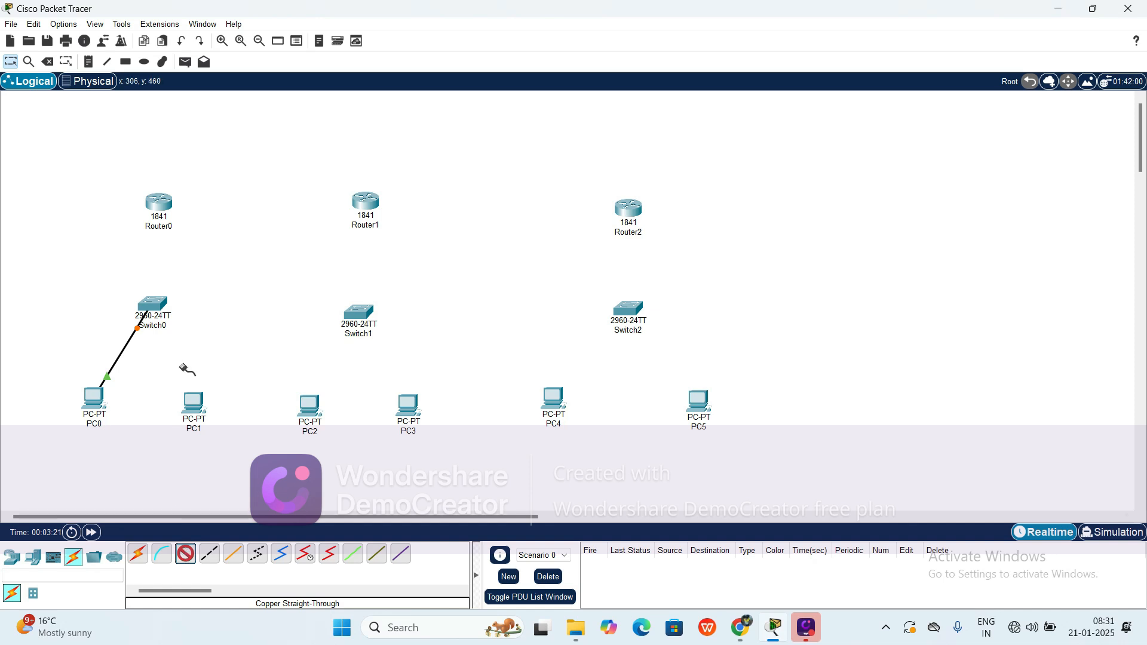
click(199, 403)
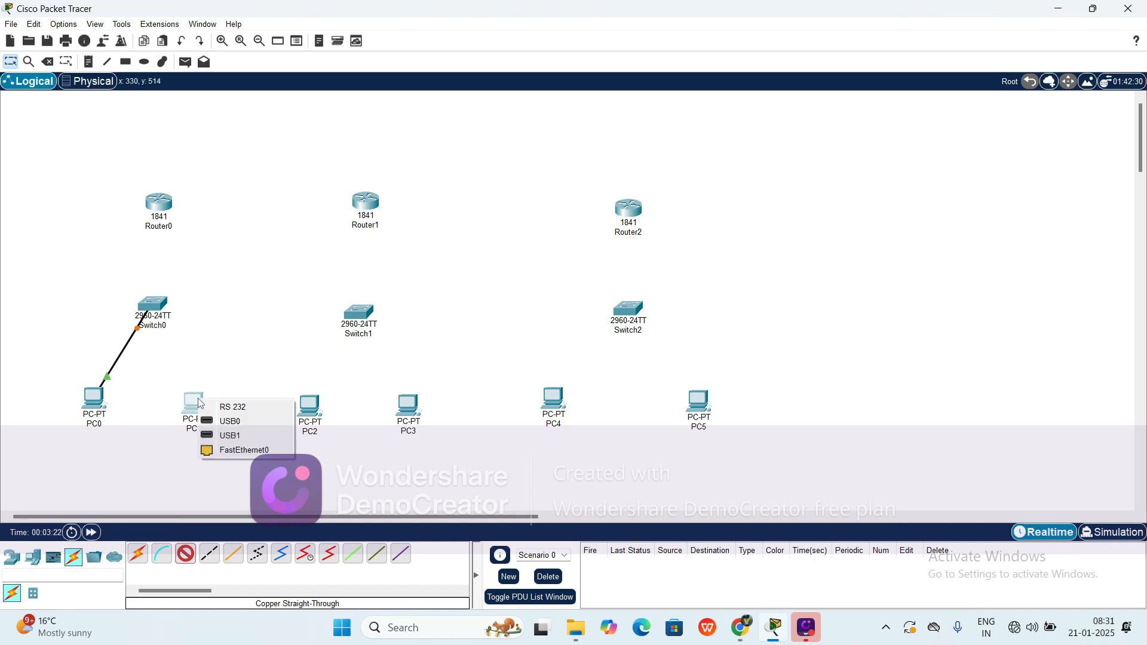
click(242, 451)
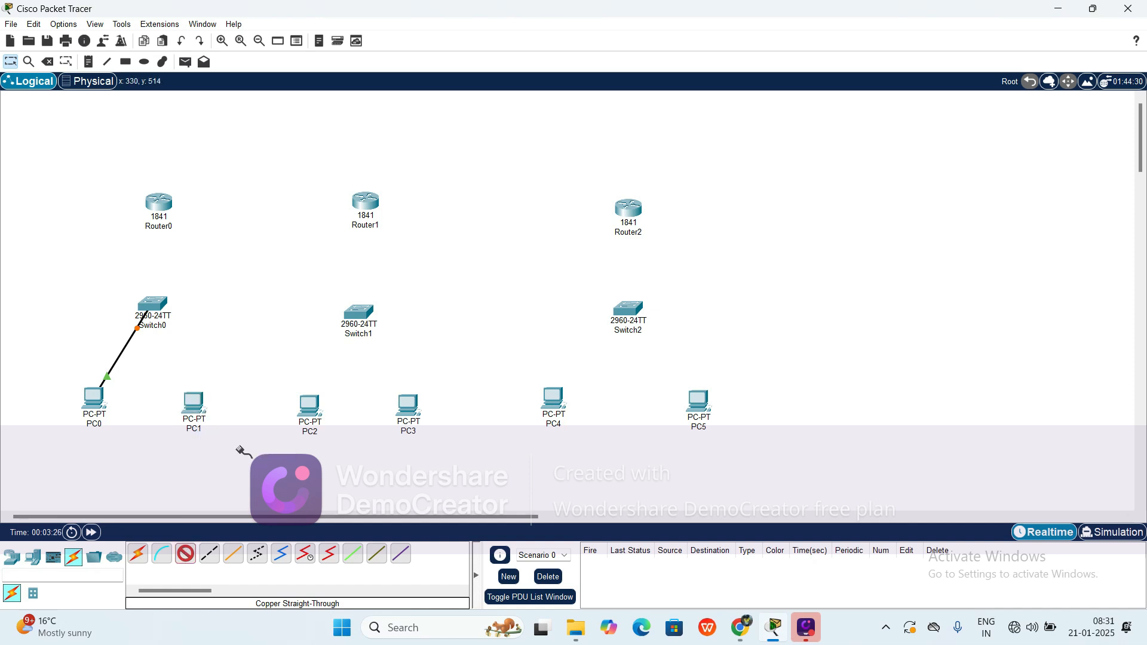
click(153, 311)
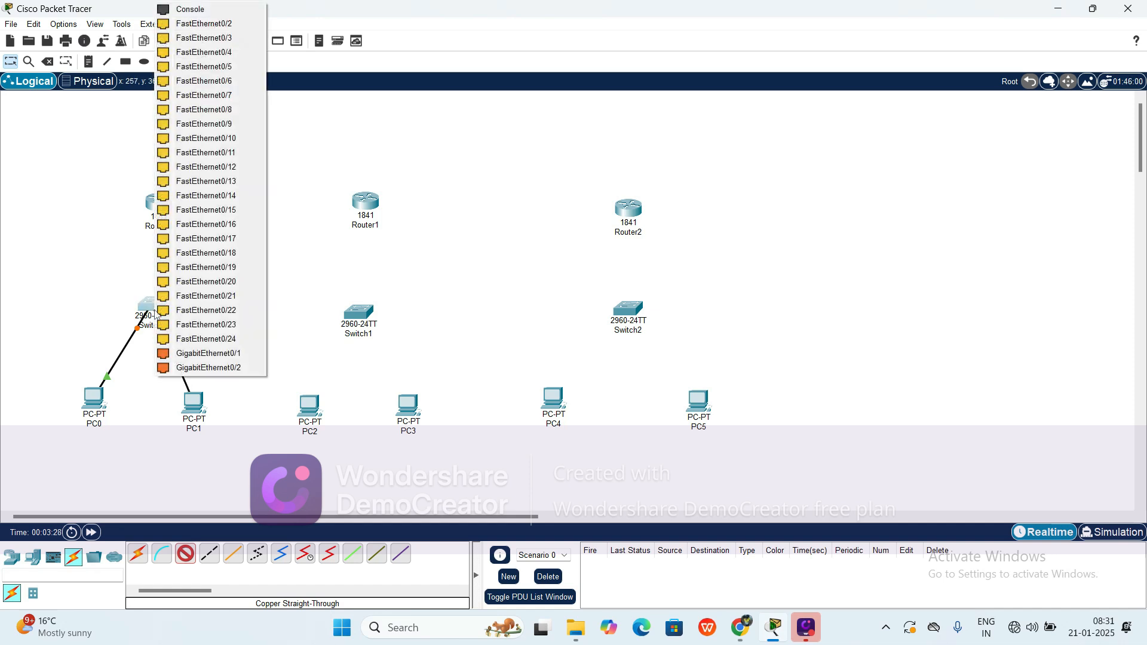
click(224, 25)
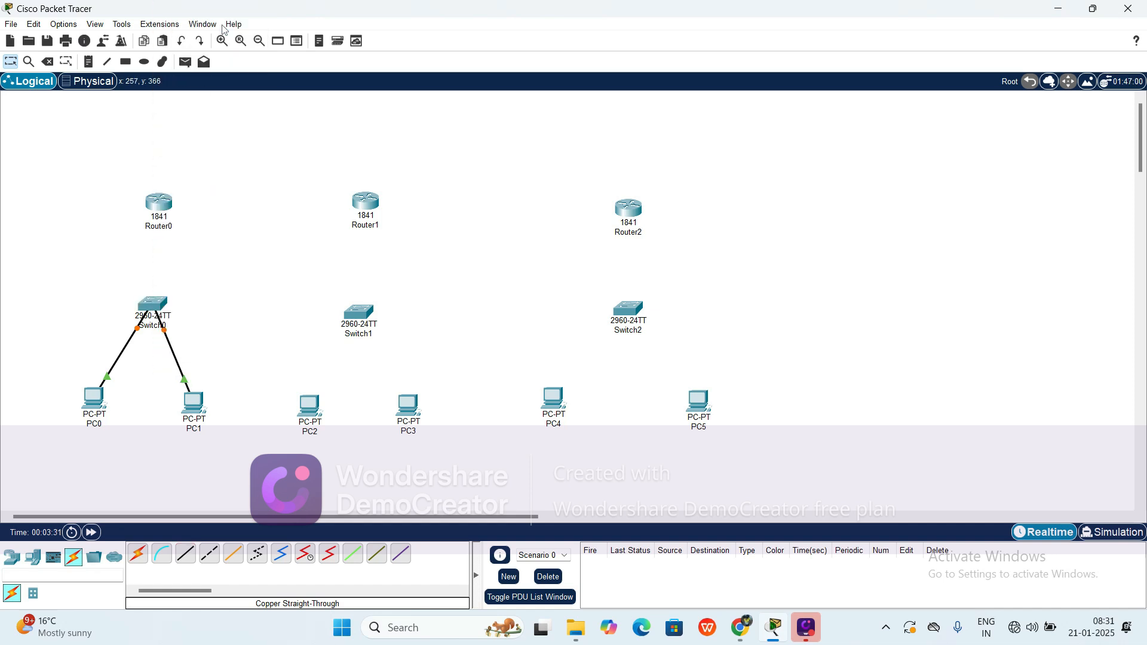
- Connect PC2's FastEthernet0 to Switch1's FastEthernet0/1 with a copper straight-through cable
click(185, 554)
click(311, 409)
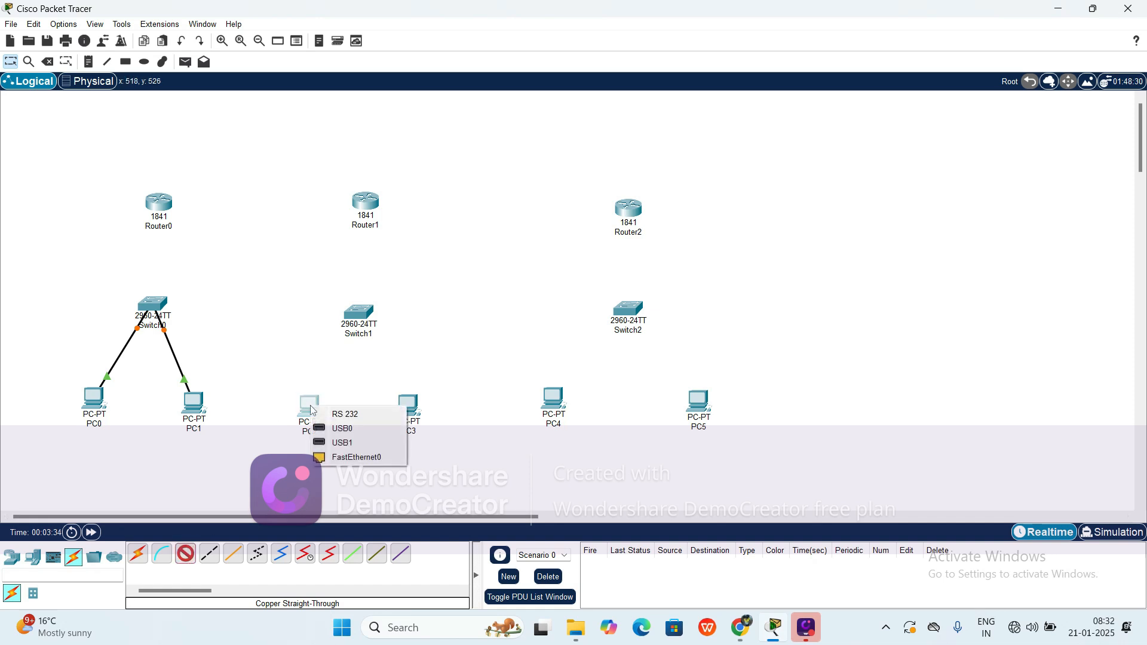
click(356, 457)
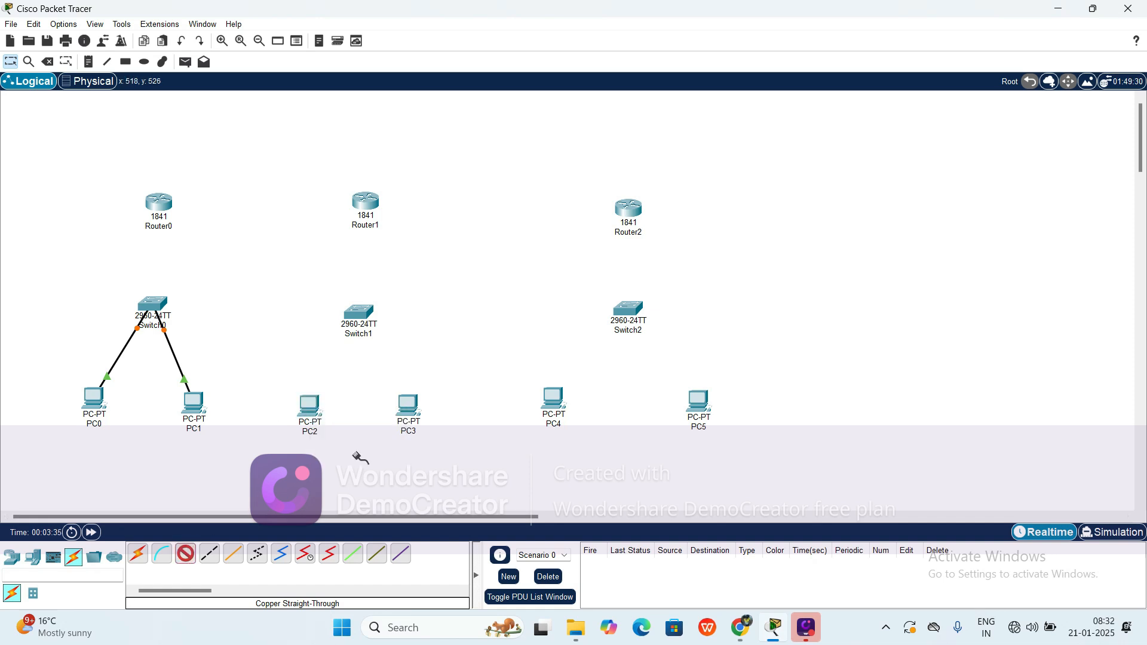
click(357, 313)
click(430, 23)
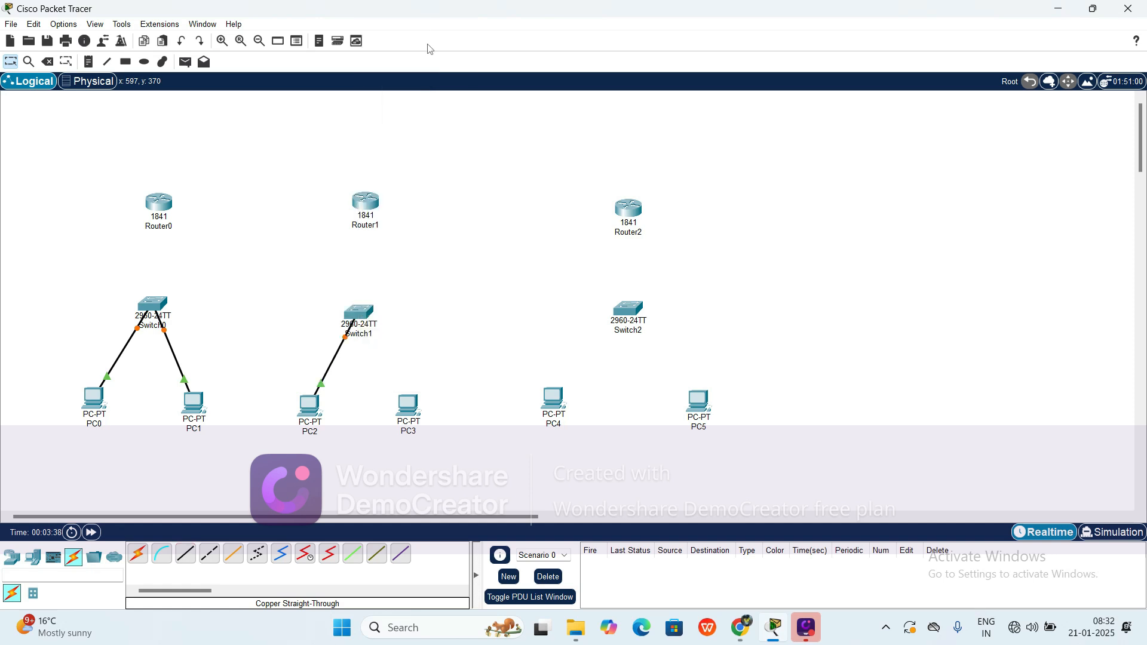
- Connect PC3's FastEthernet0 to Switch1's FastEthernet0/2 with a copper straight-through cable
click(186, 553)
click(409, 402)
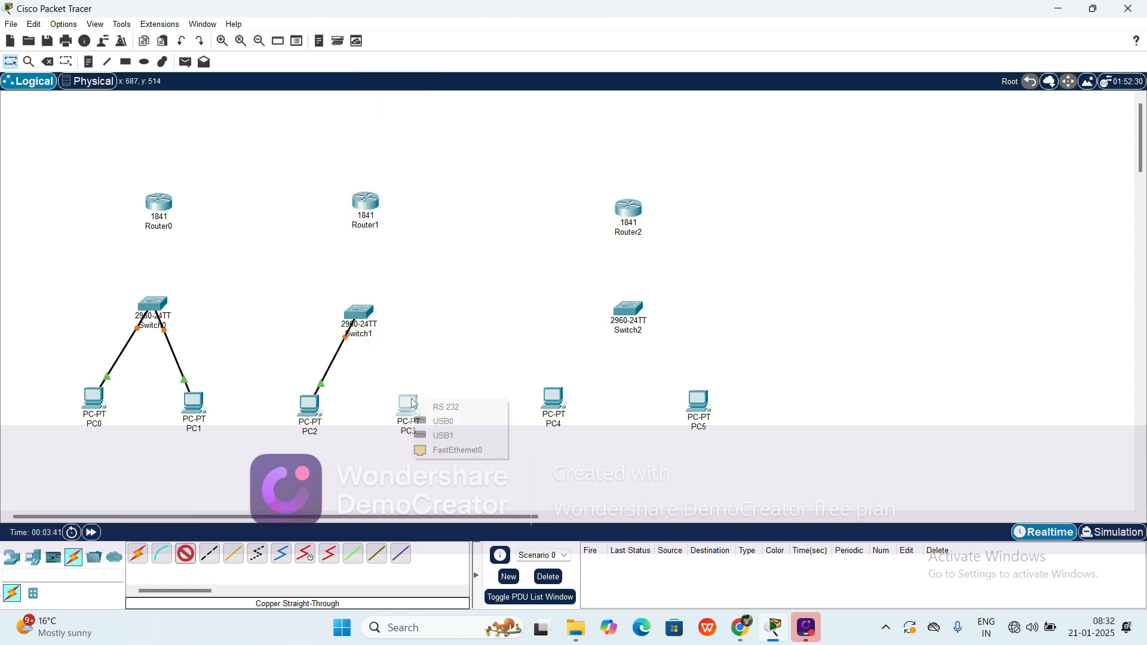
click(442, 450)
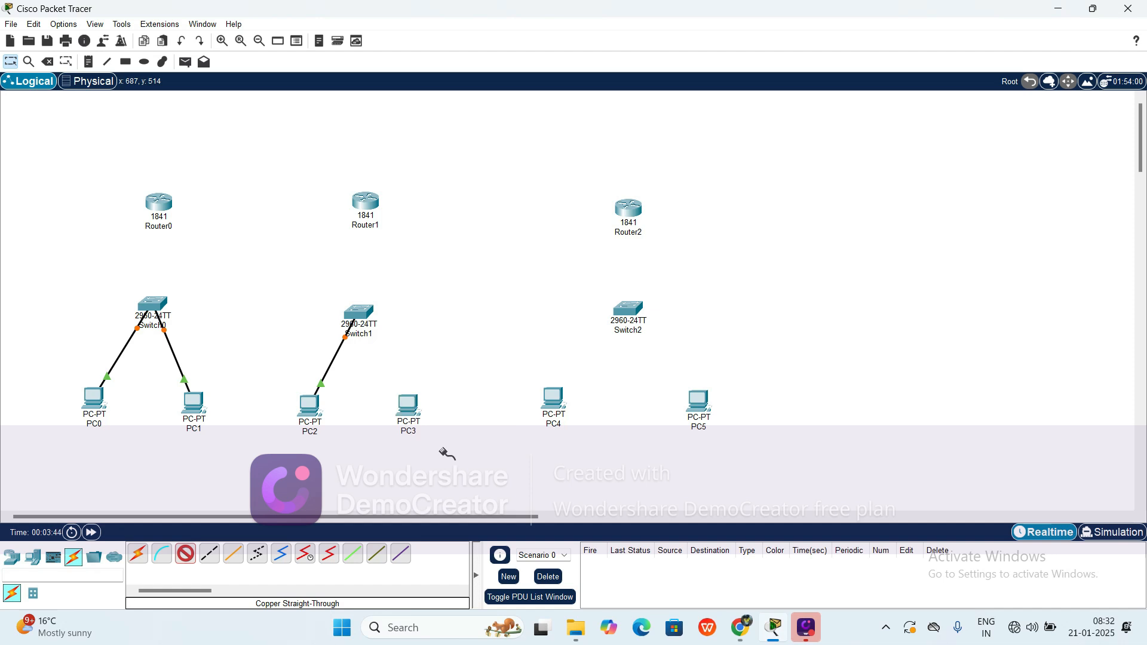
click(362, 316)
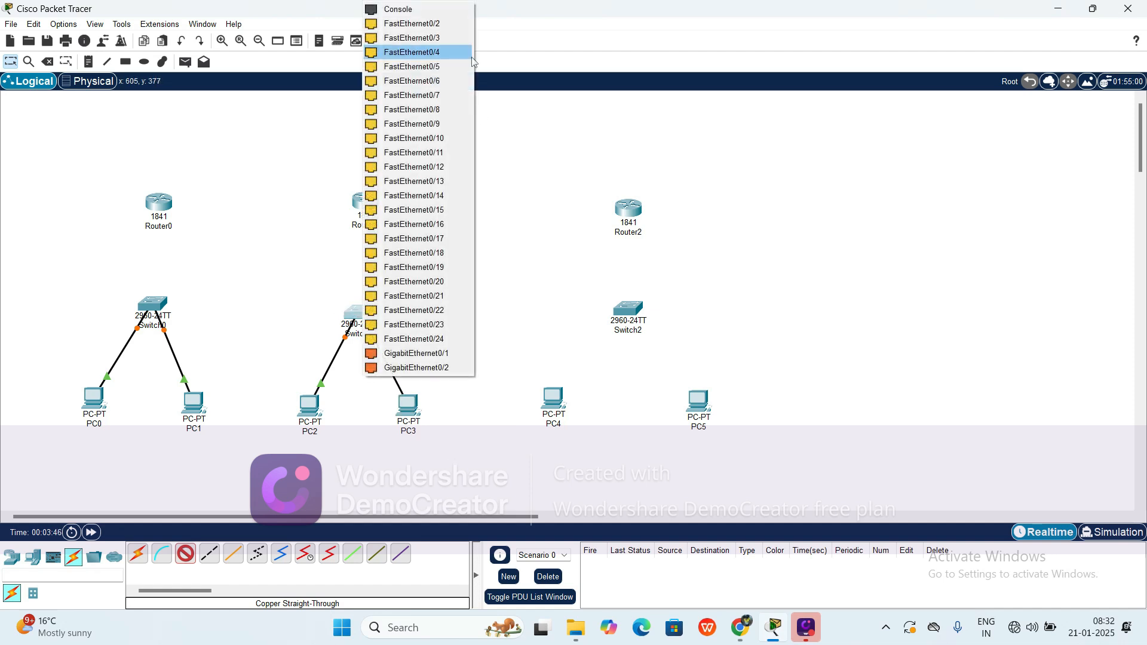
click(443, 28)
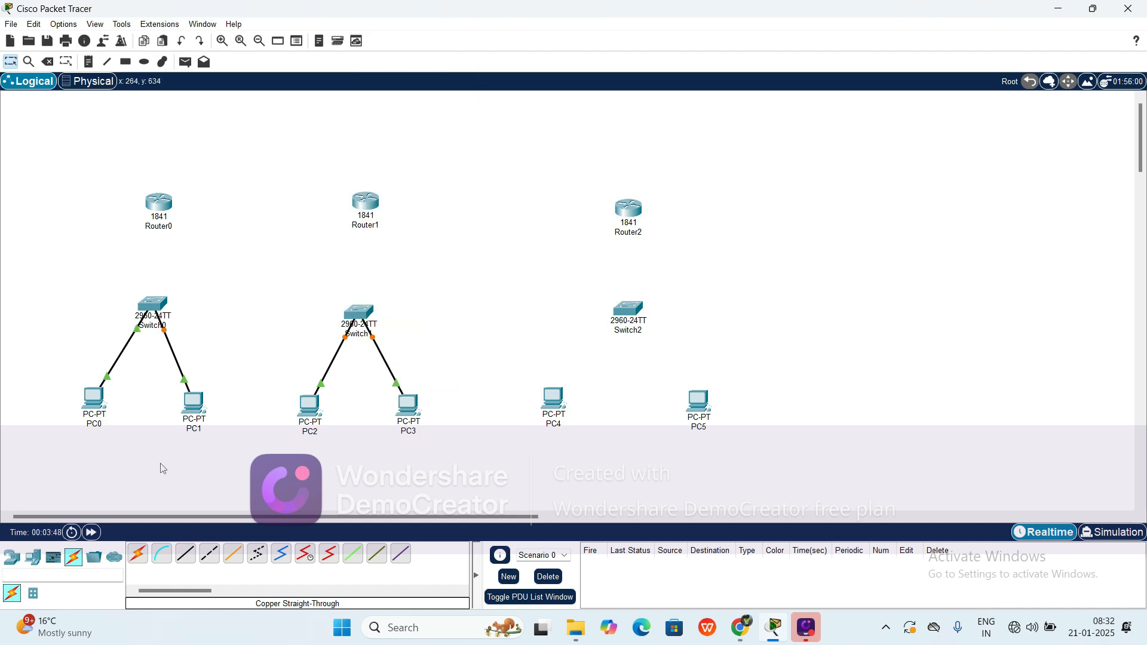
- Connect PC4's FastEthernet0 to Switch2's FastEthernet0/1 with a copper straight-through cable
click(185, 555)
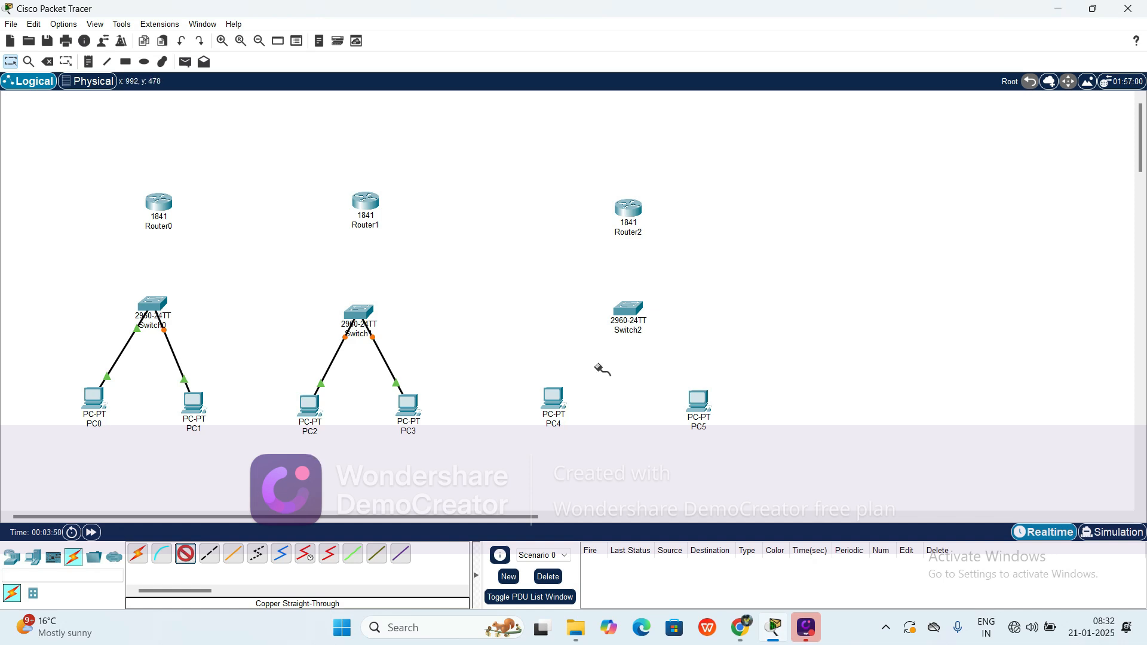
click(563, 399)
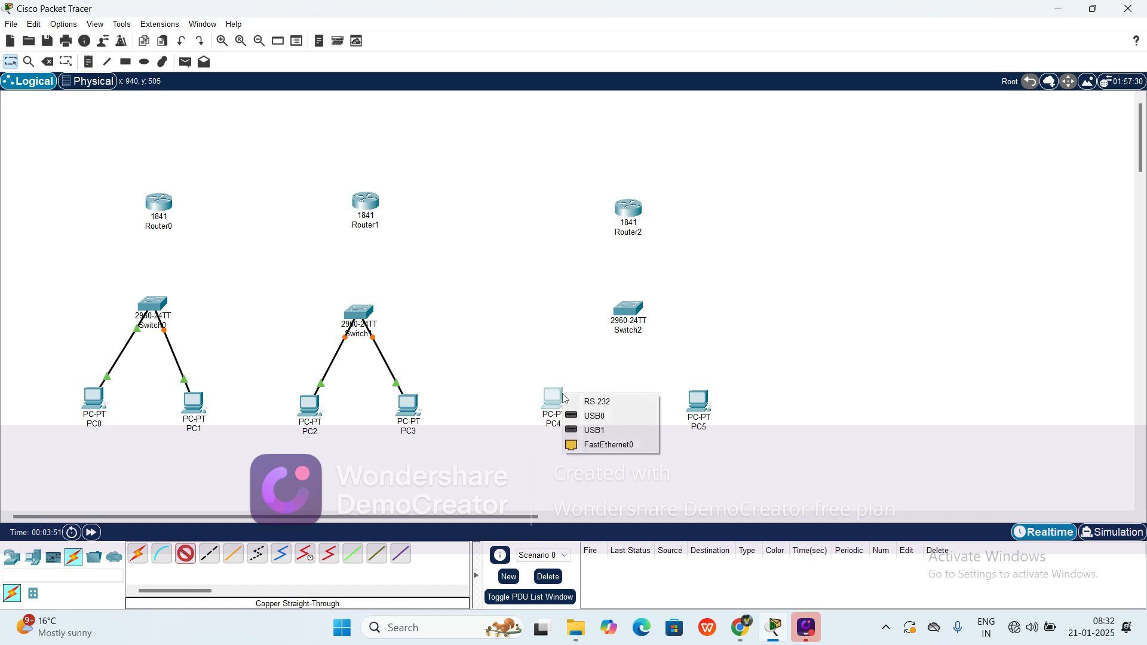
click(600, 445)
click(626, 312)
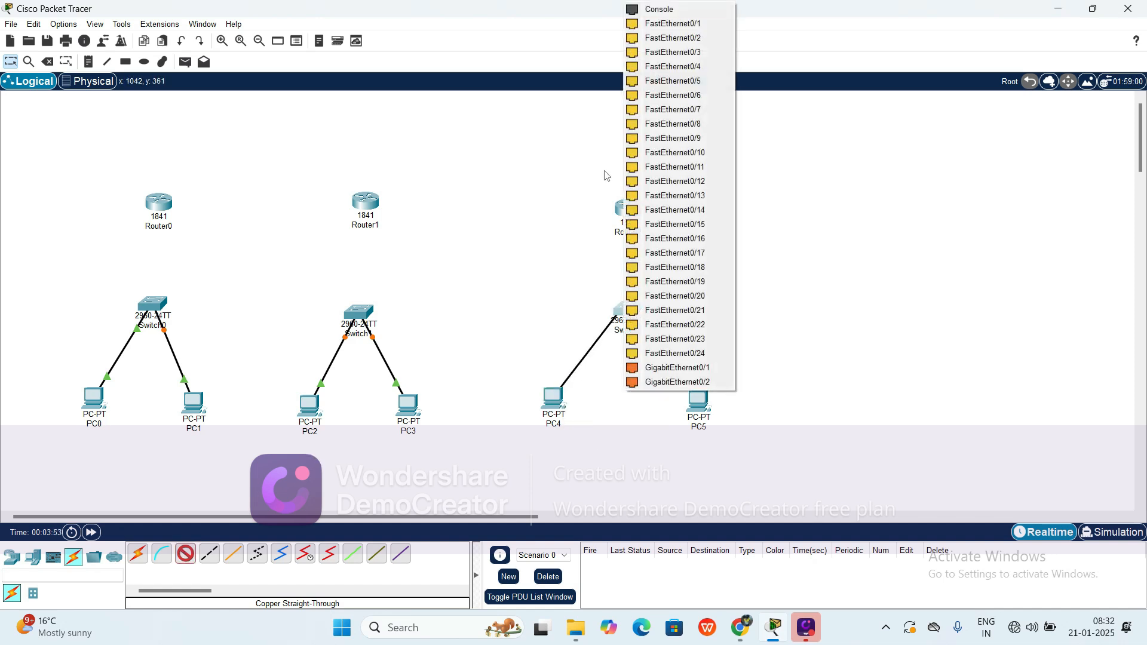
click(672, 24)
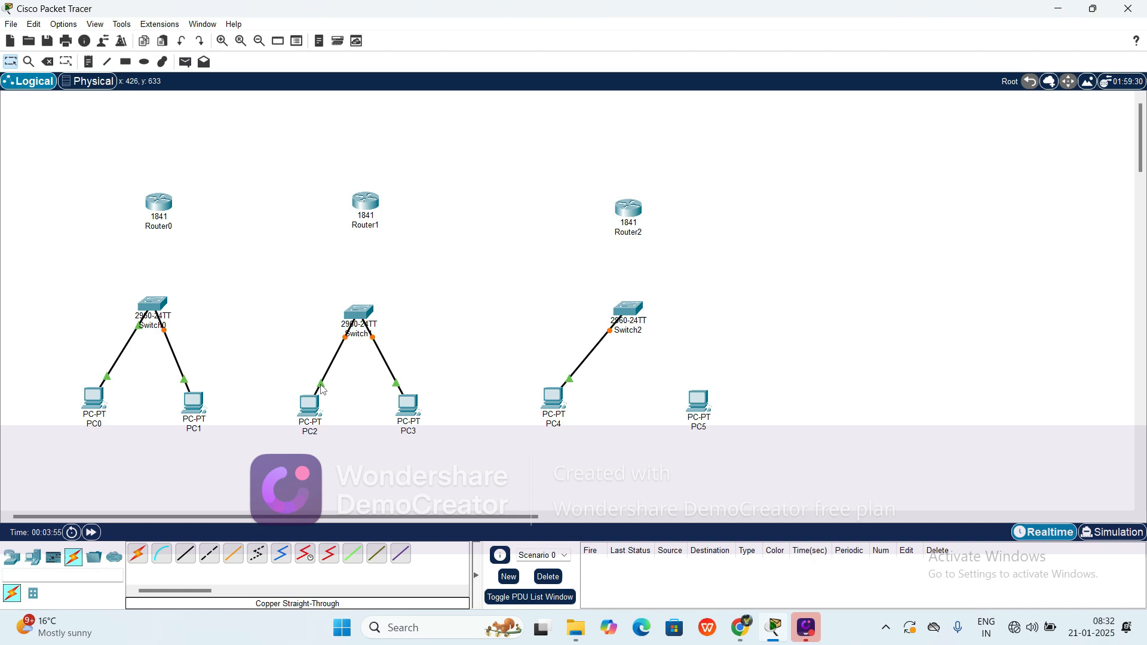
- Connect PC5's FastEthernet0 to Switch2's FastEthernet0/2 with a copper straight-through cable
click(196, 558)
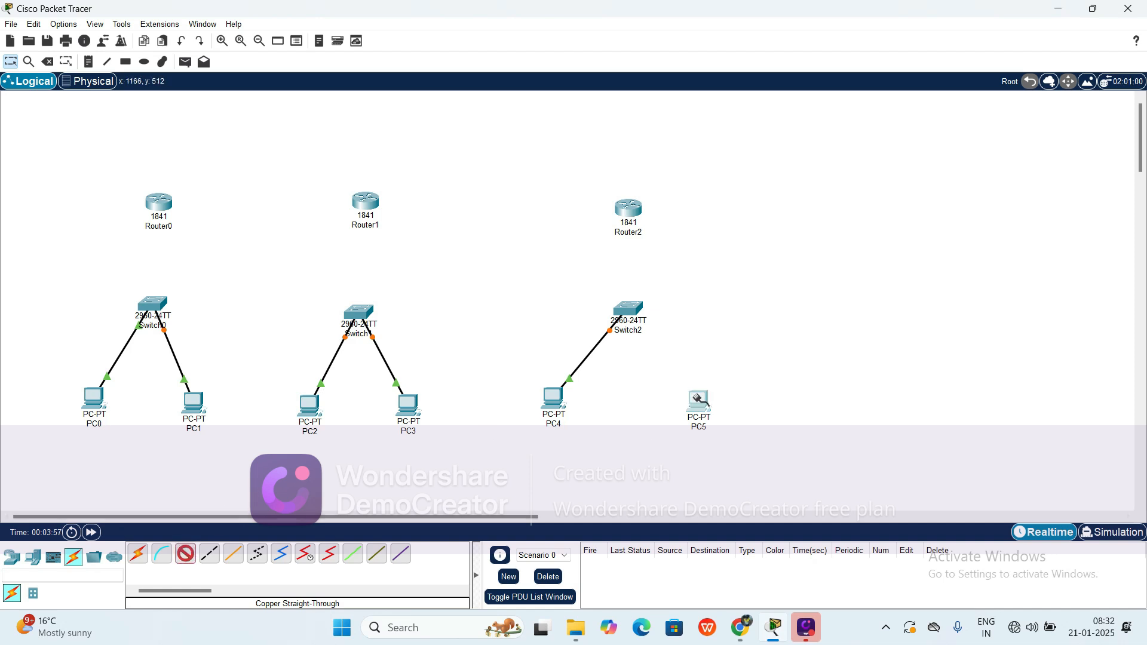
click(699, 400)
click(741, 447)
click(631, 310)
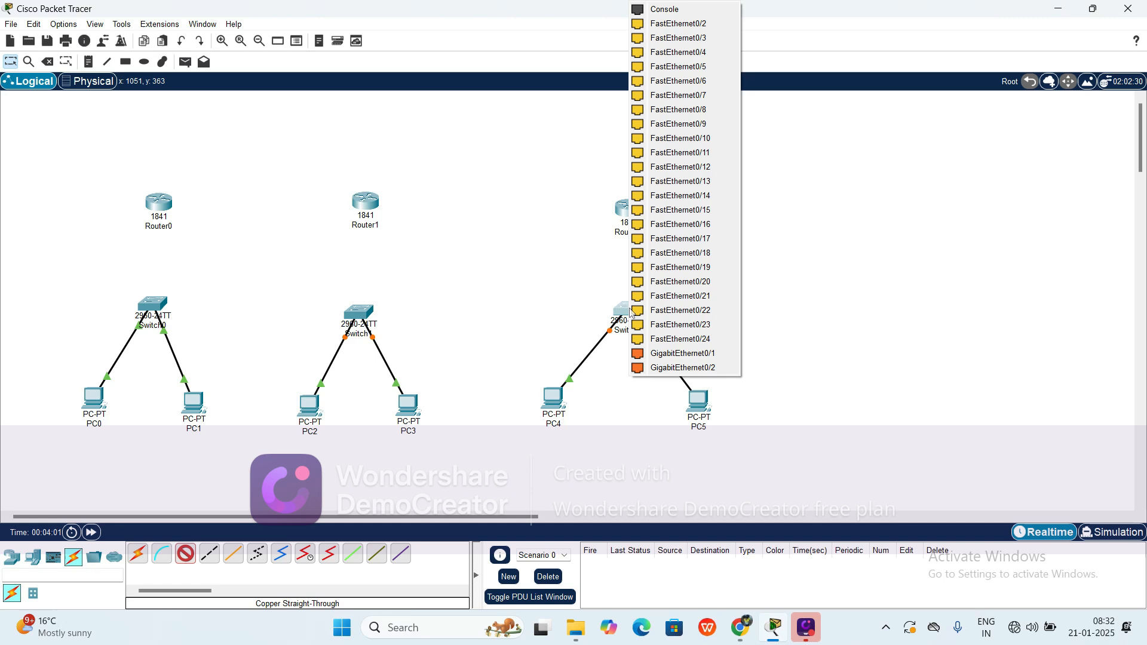
click(701, 26)
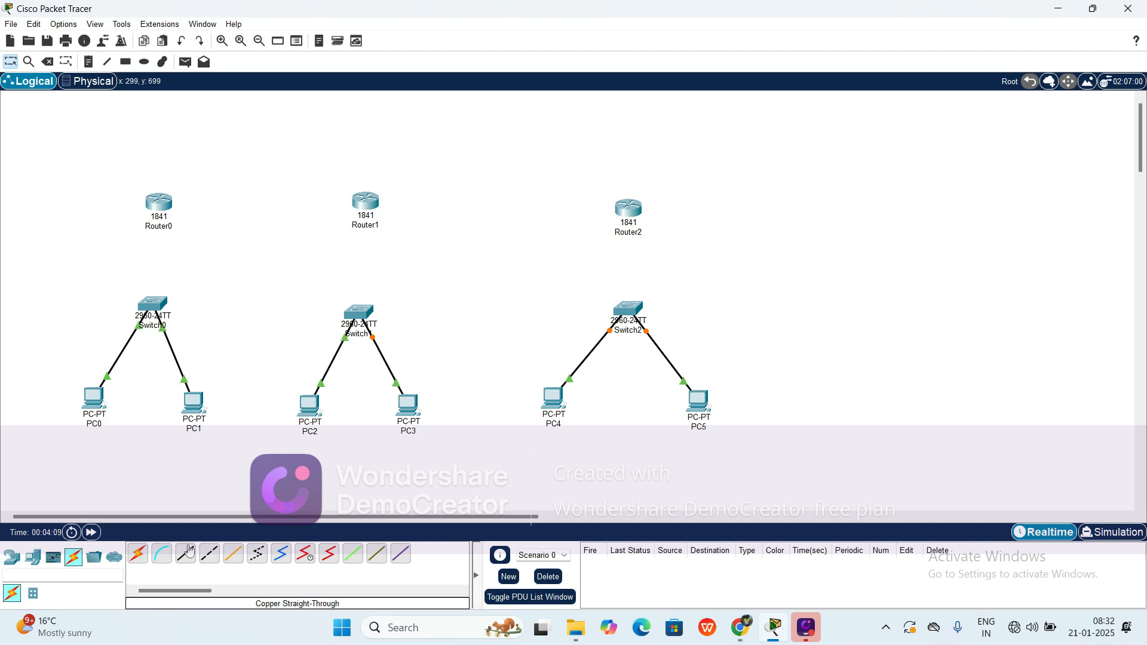
- Connect Switch0's FastEthernet0/3 to Router0's FastEthernet0/0 with a copper straight-through cable
click(185, 555)
click(157, 301)
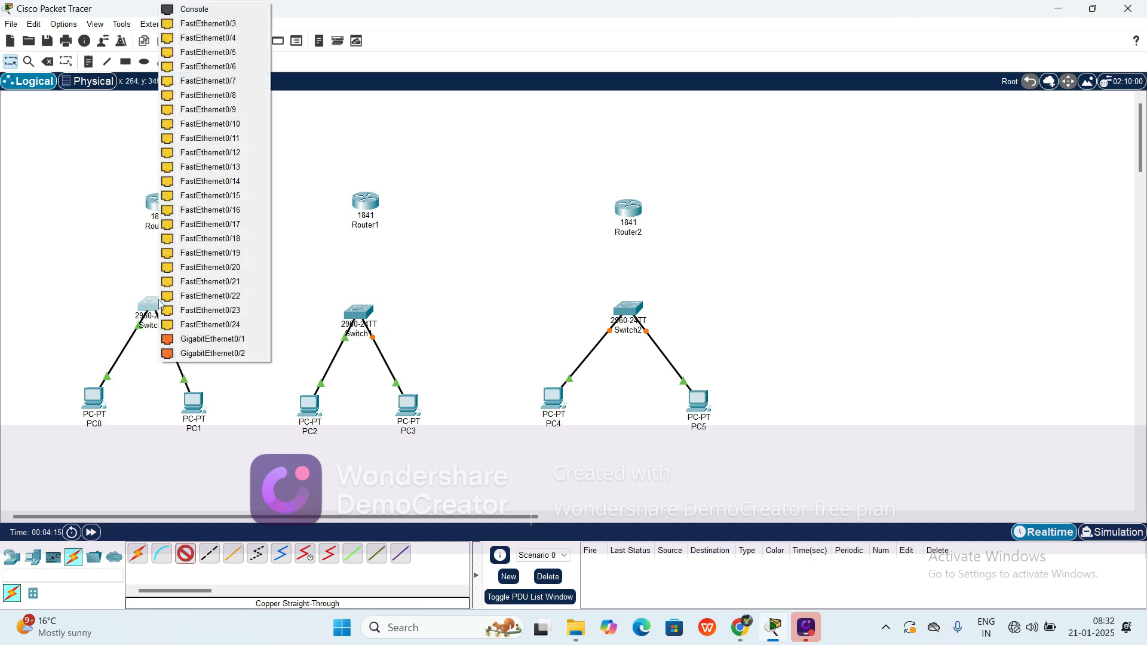
click(229, 24)
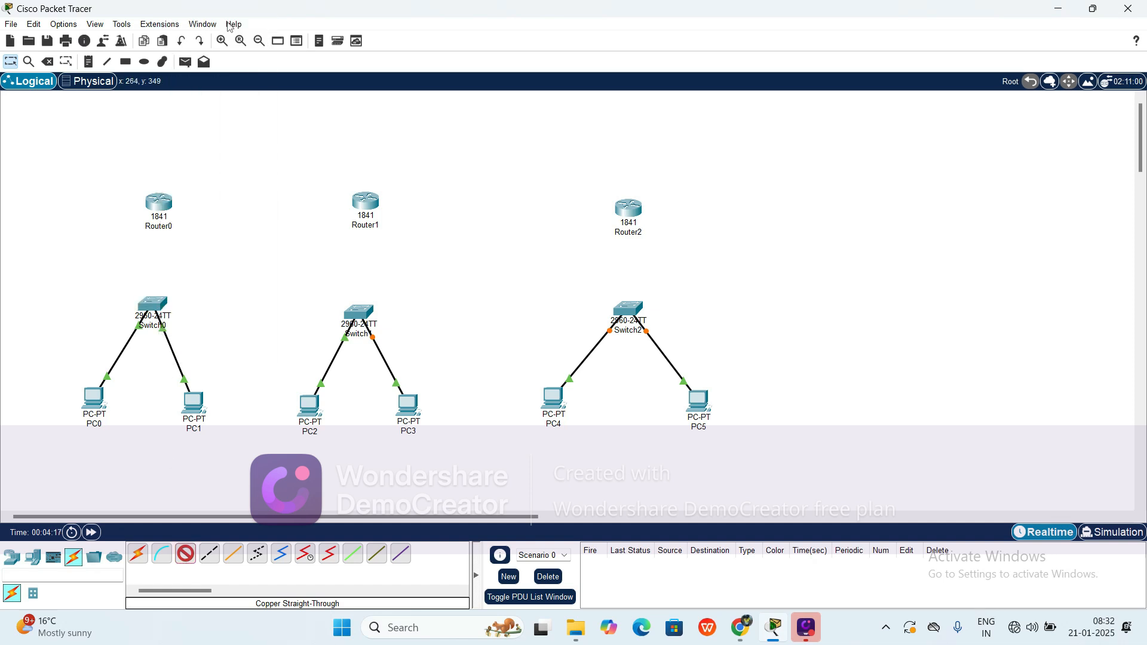
click(159, 205)
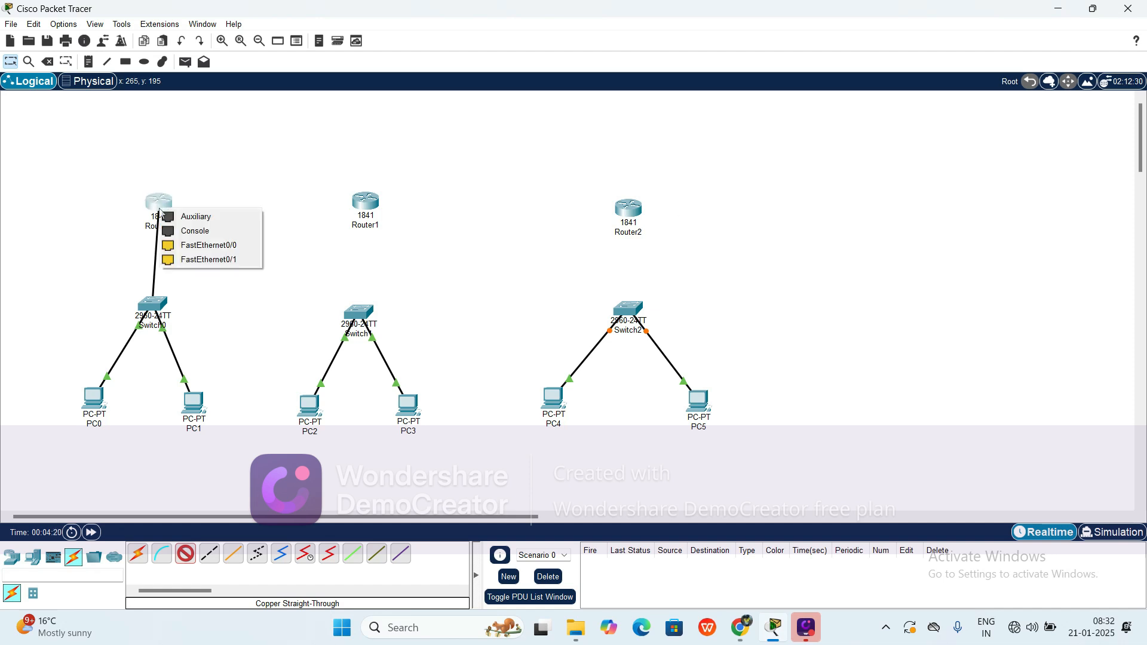
click(197, 246)
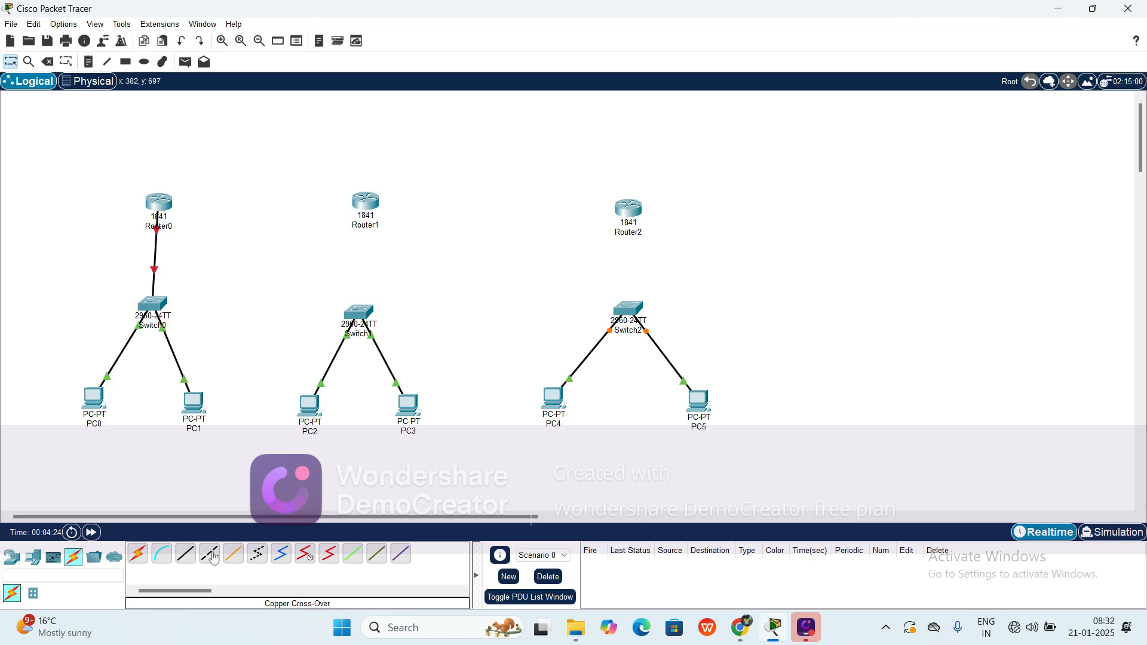
- Connect Switch1's FastEthernet0/3 to Router1's FastEthernet0/0 with a copper straight-through cable
click(185, 560)
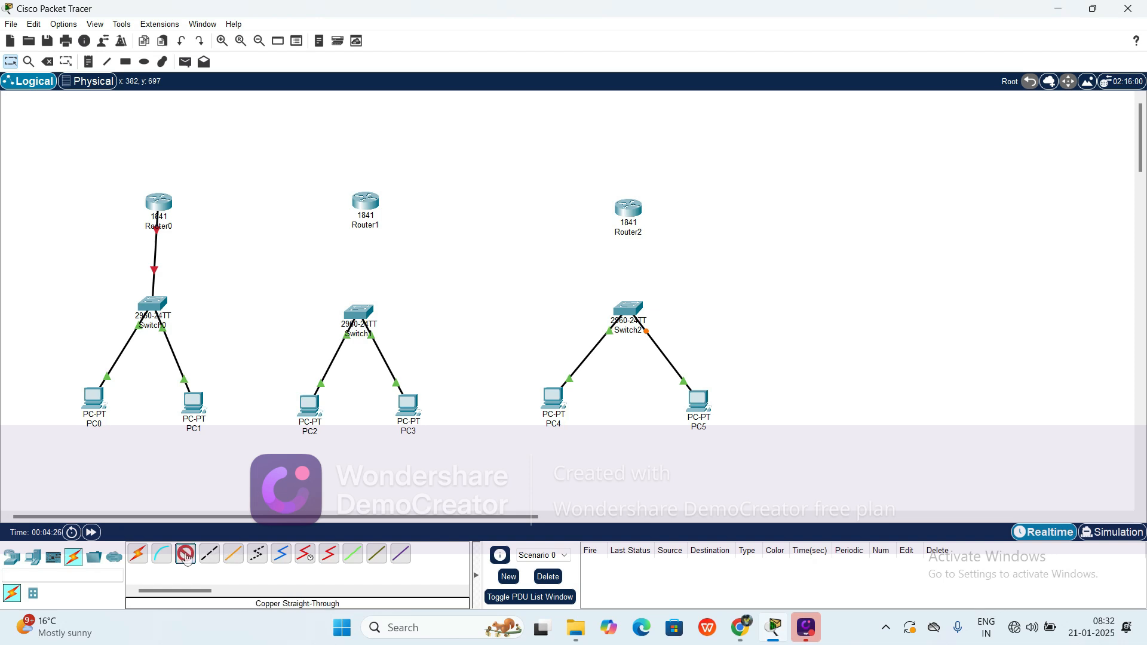
click(359, 316)
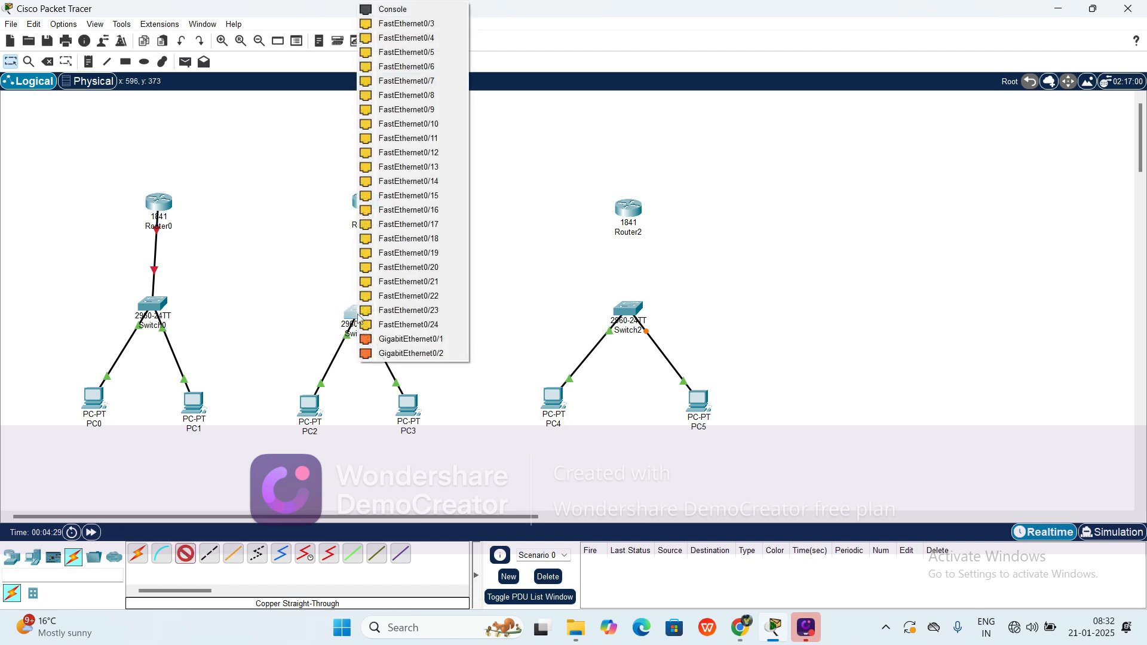
click(429, 29)
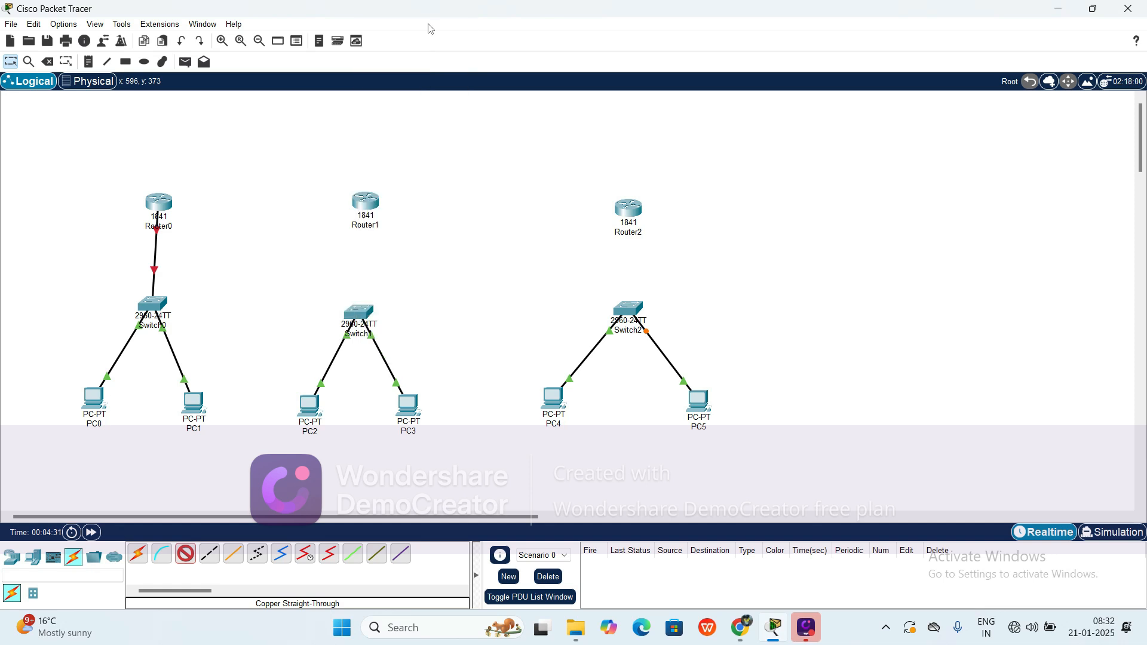
click(366, 204)
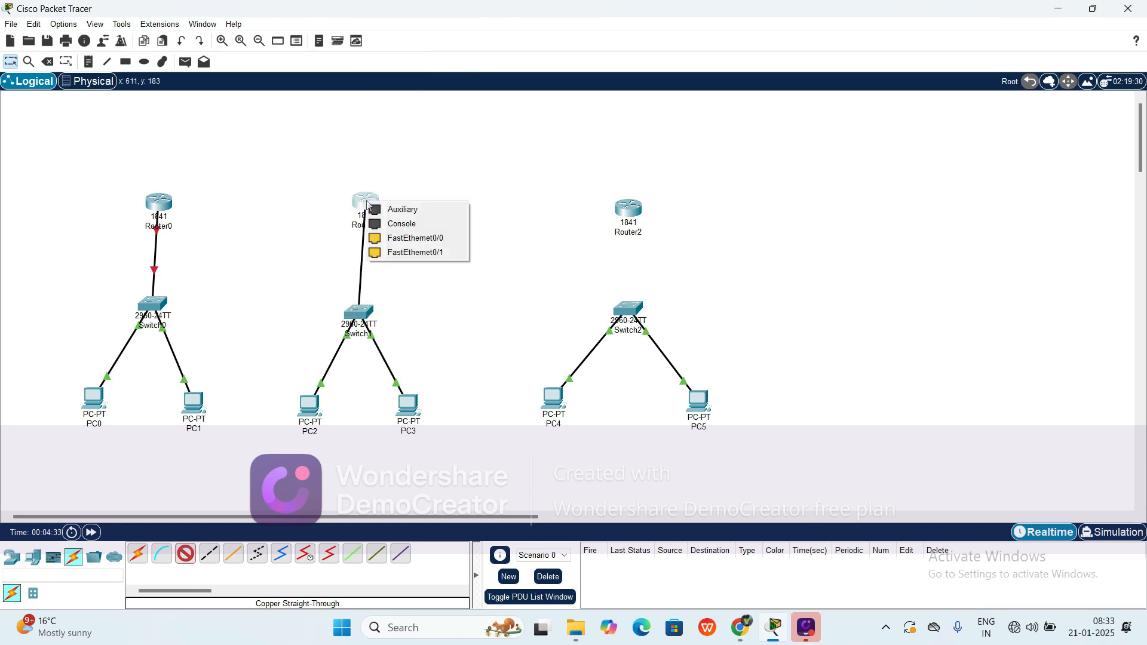
click(414, 241)
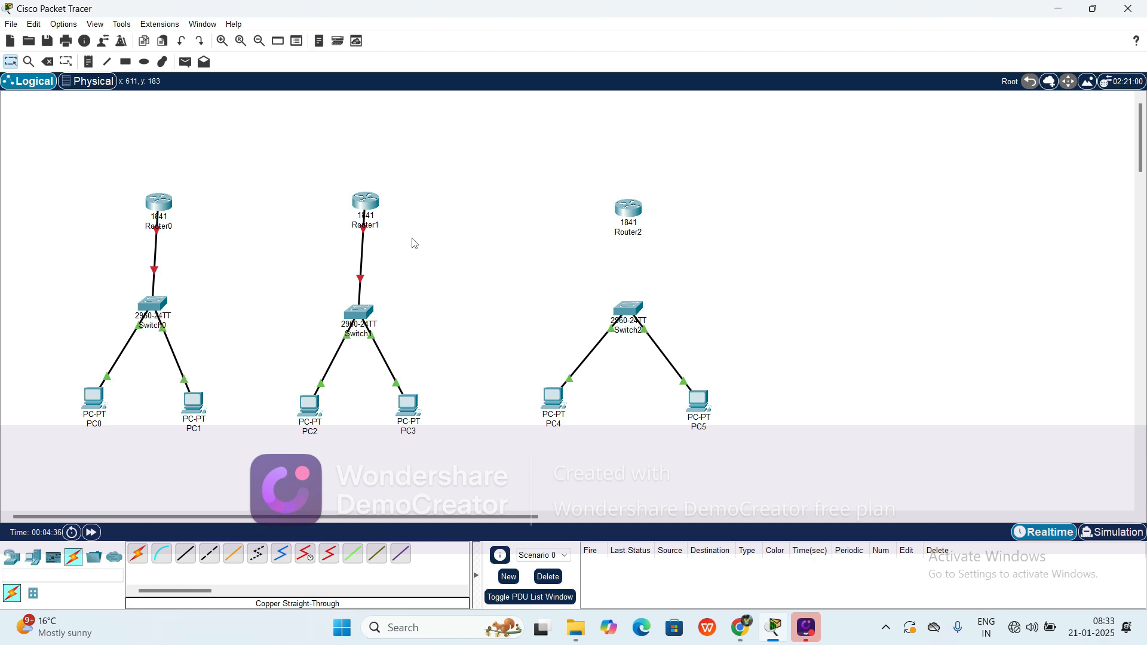
- Connect a free FastEthernet port on Switch2 to Router2's FastEthernet0/0 with a copper straight-through cable
click(187, 556)
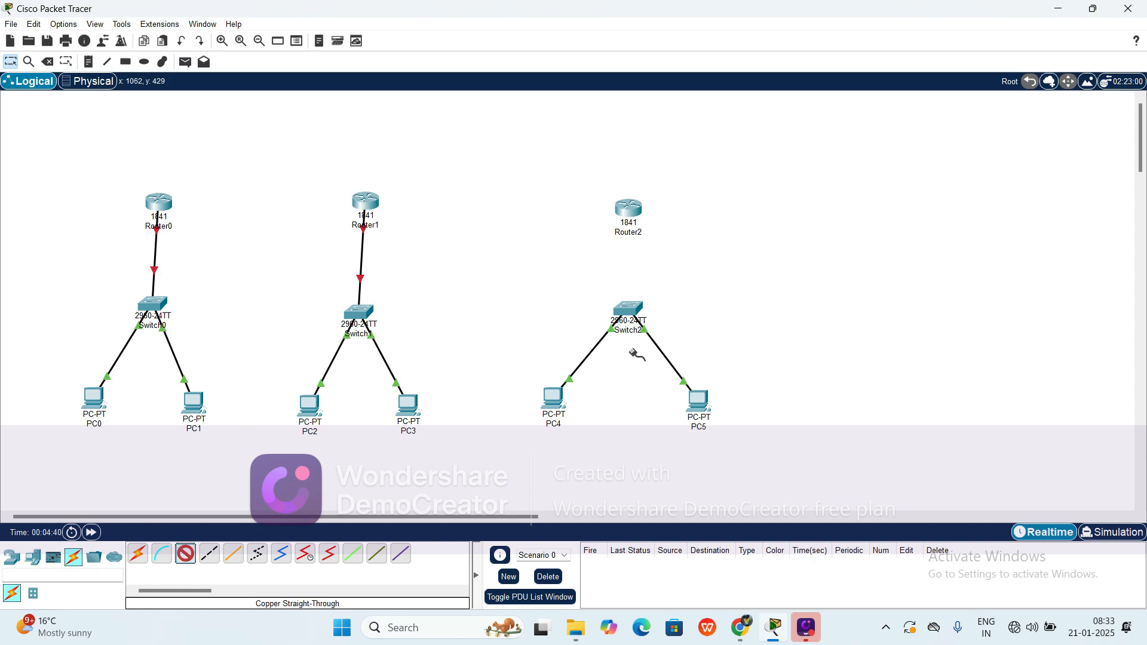
click(630, 309)
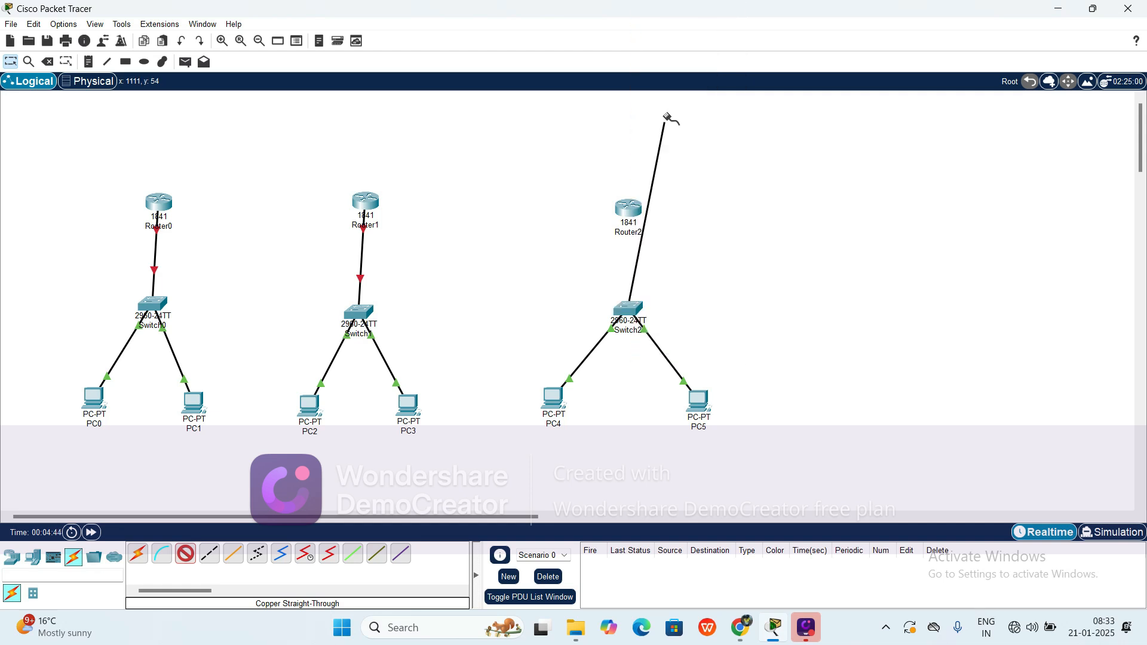
click(632, 209)
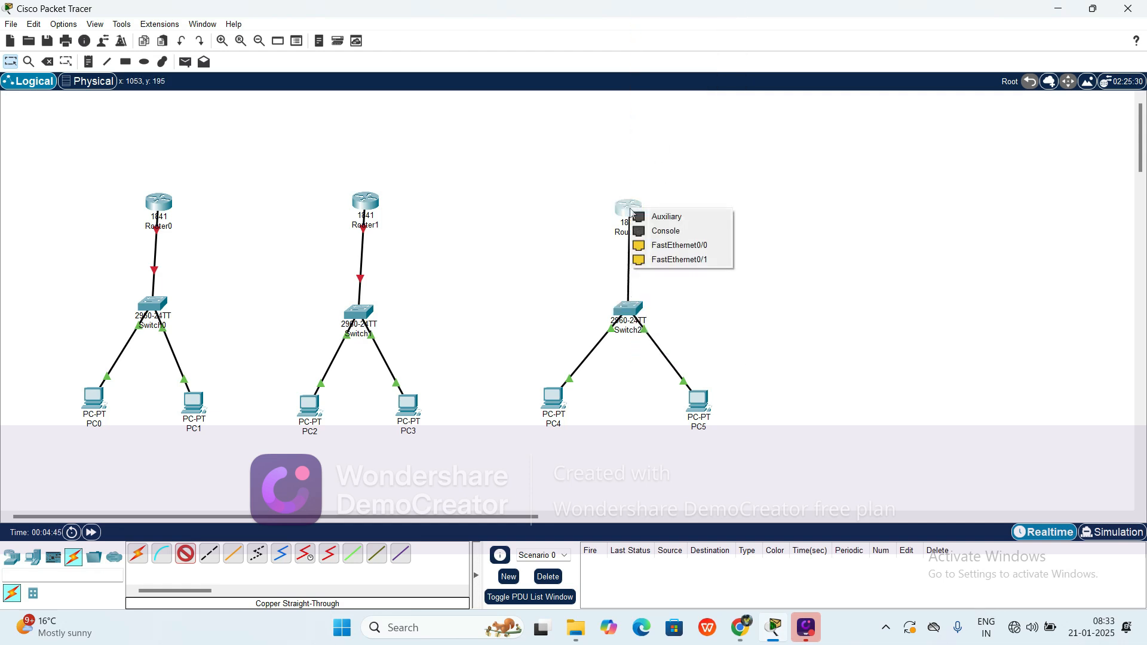
click(679, 246)
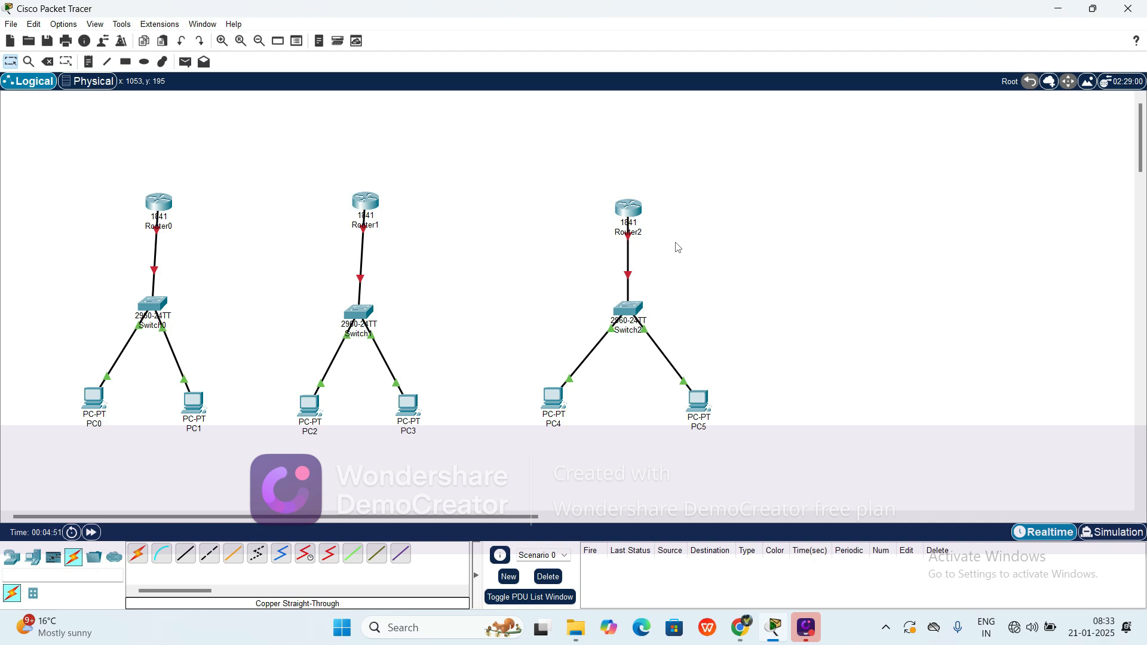
- Try to attach a Serial DCE cable to one of Router0's available ports
click(74, 558)
click(304, 554)
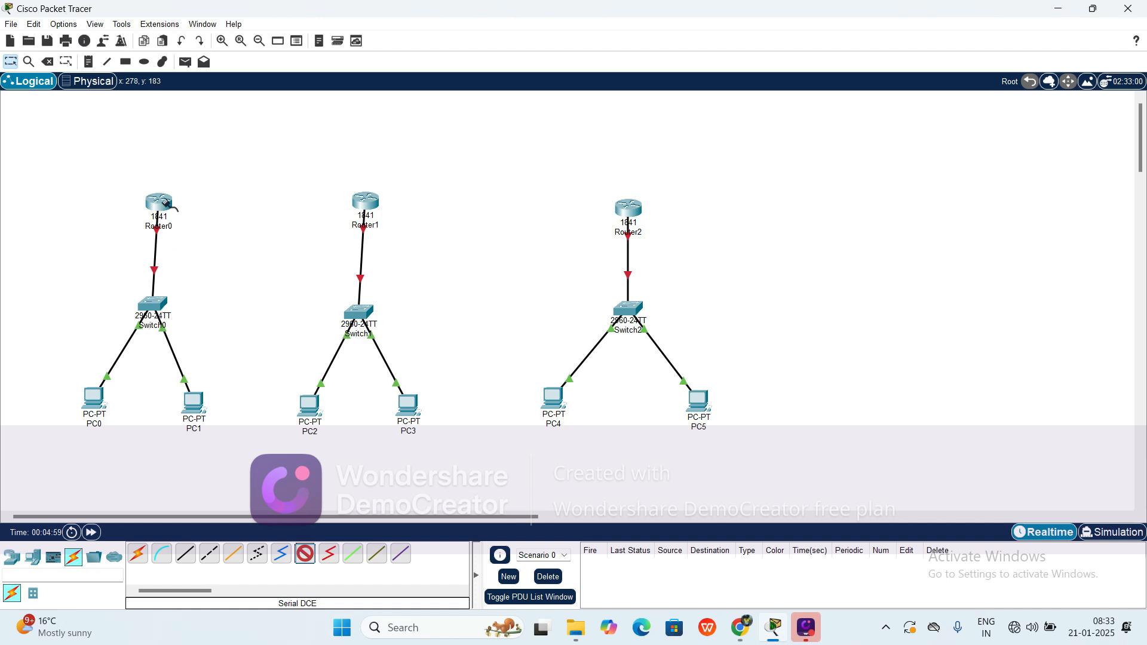
click(169, 200)
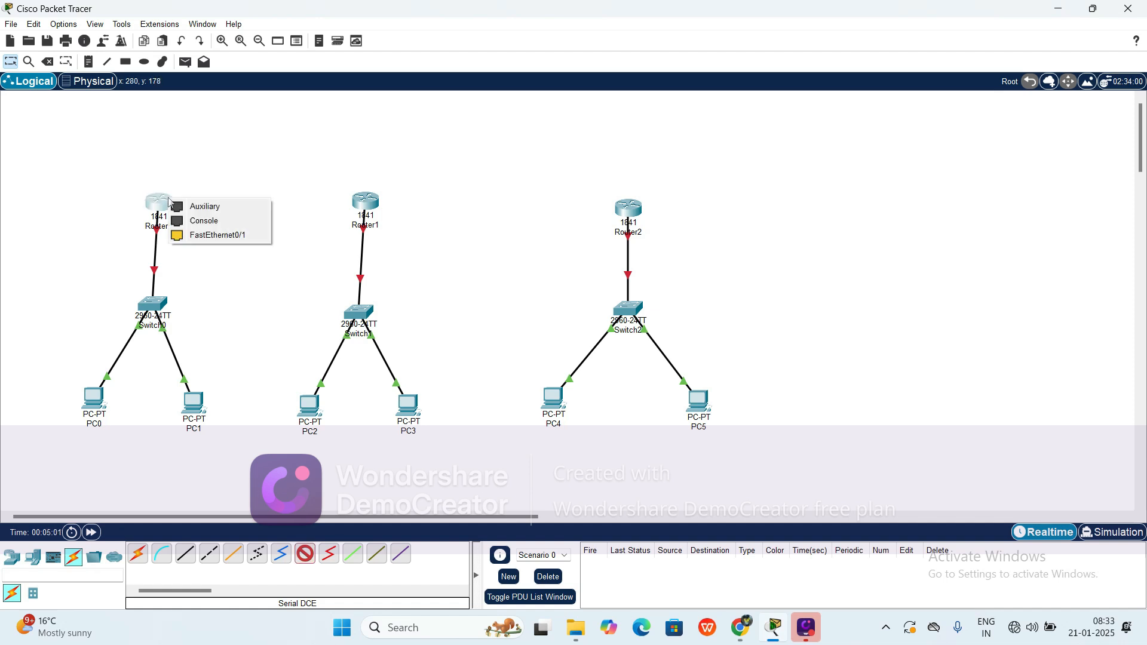
click(163, 202)
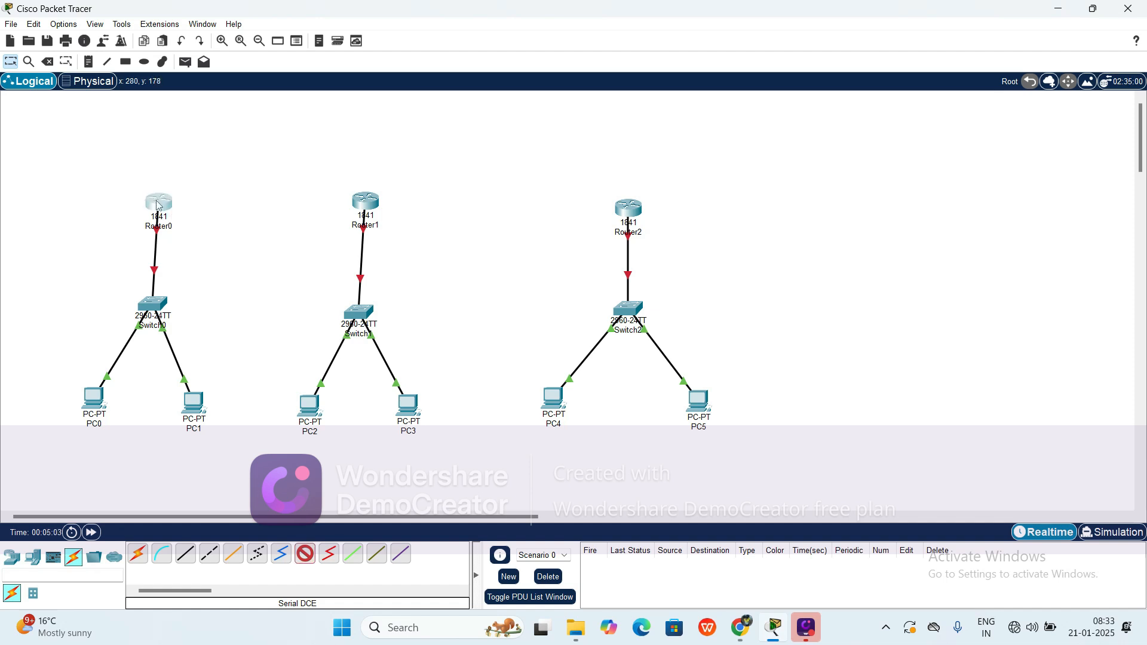
click(158, 204)
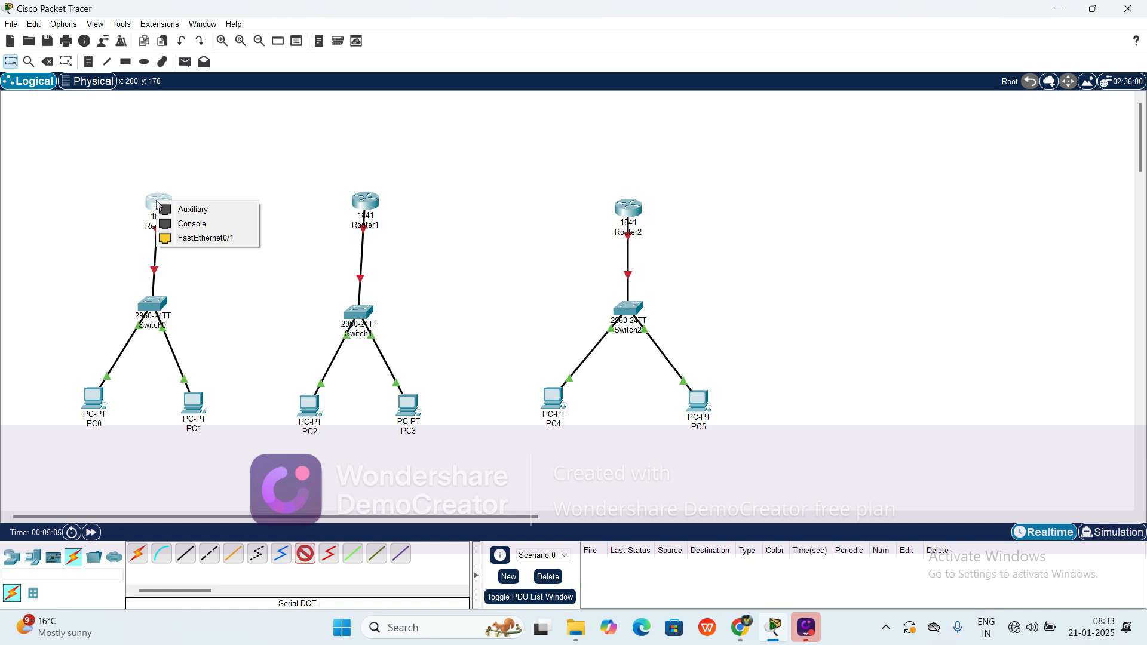
click(157, 199)
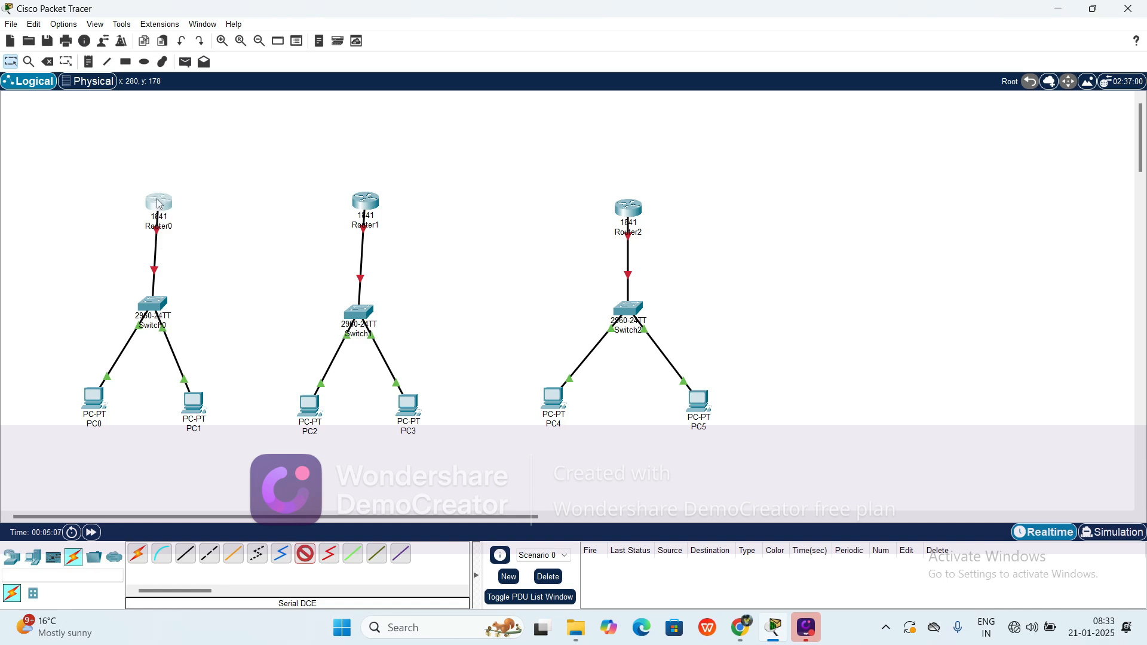
click(156, 199)
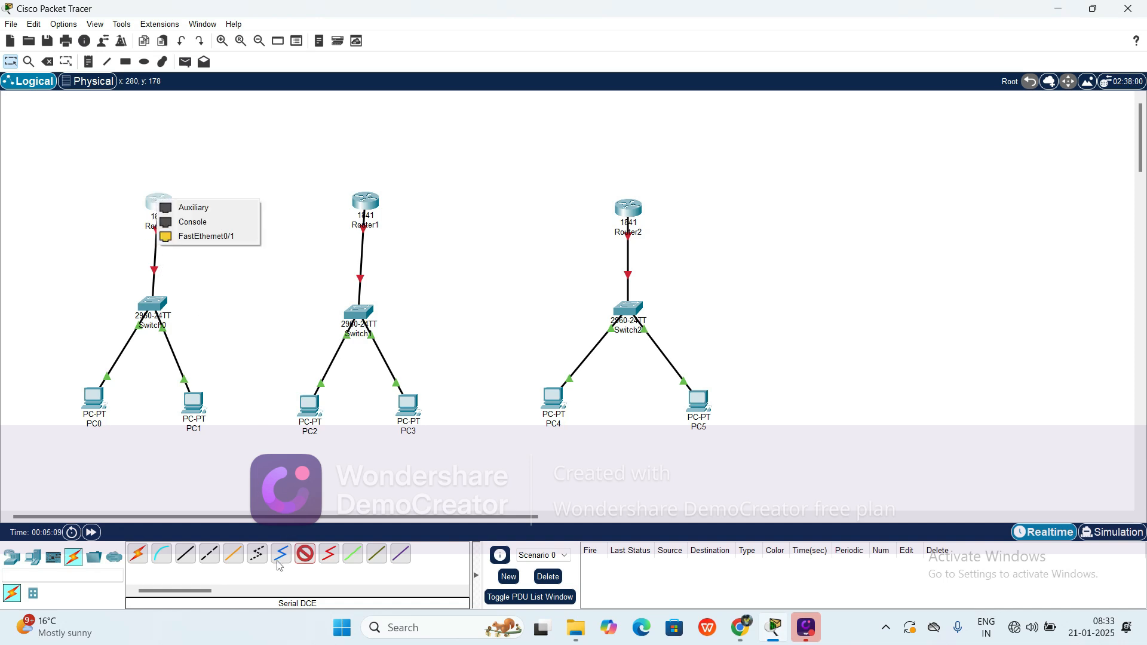
click(330, 556)
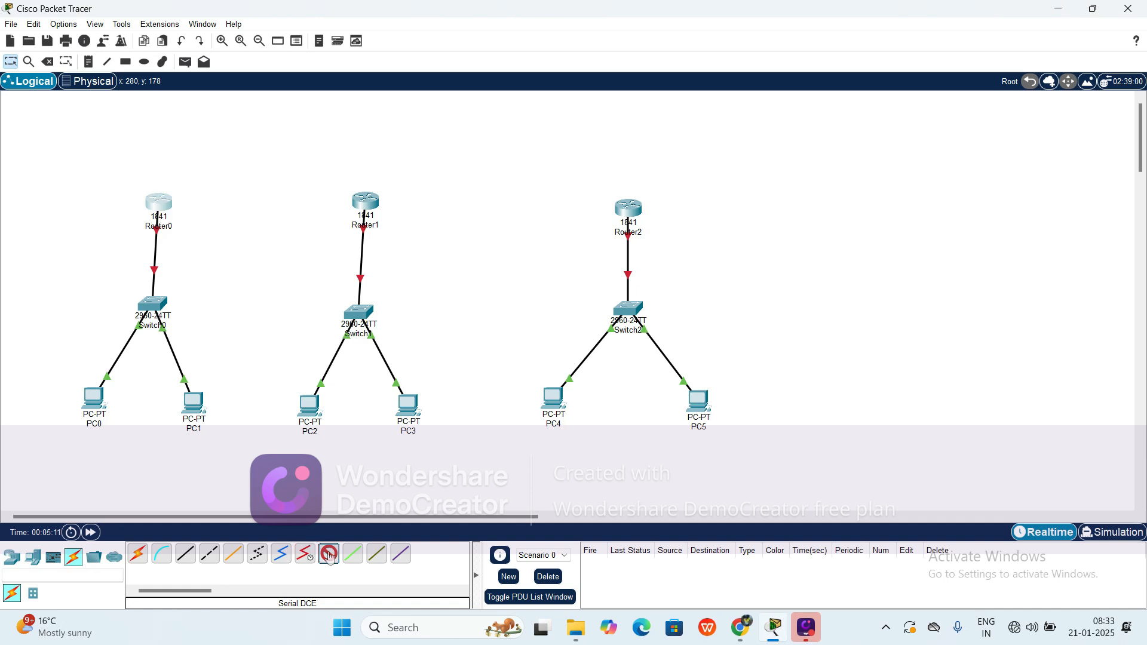
click(305, 554)
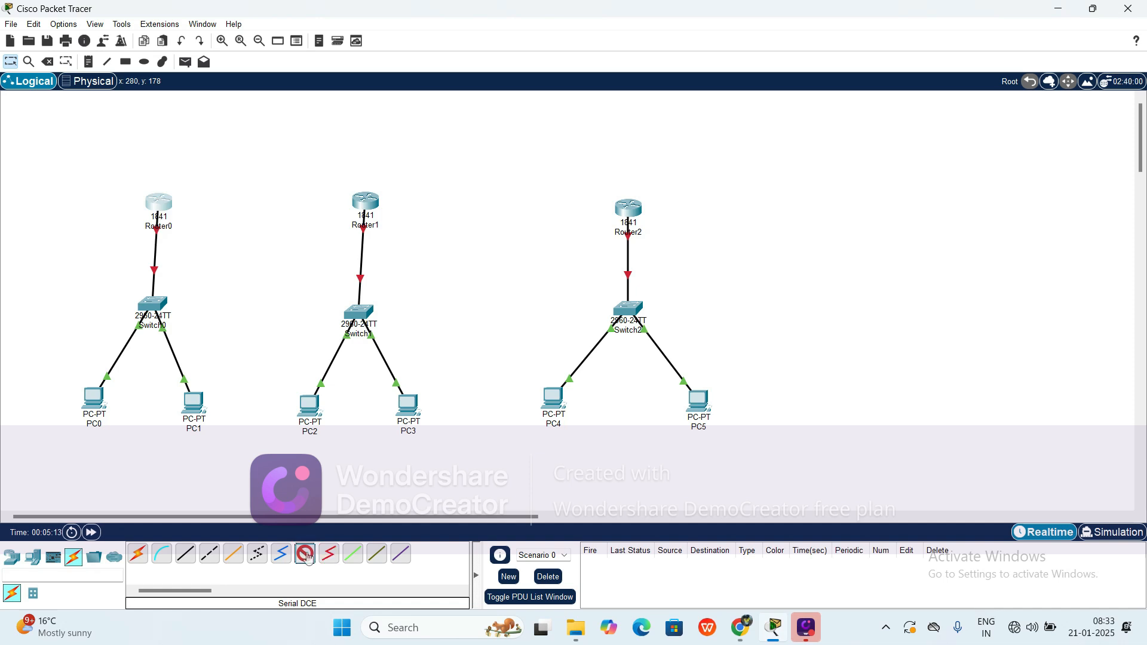
click(159, 205)
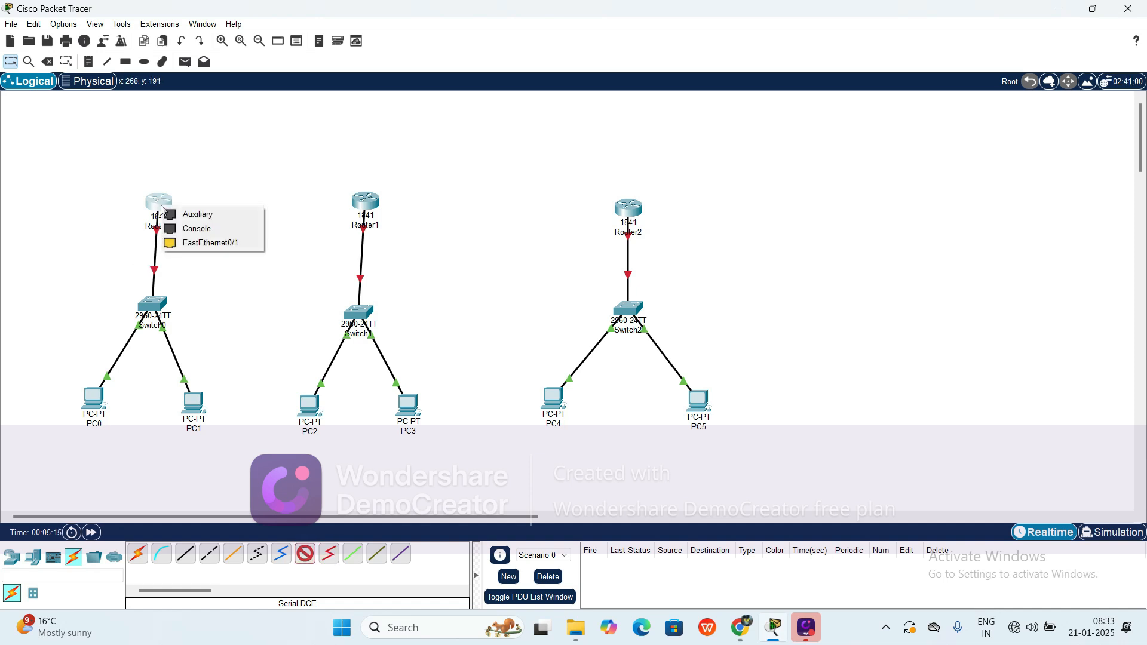
click(198, 234)
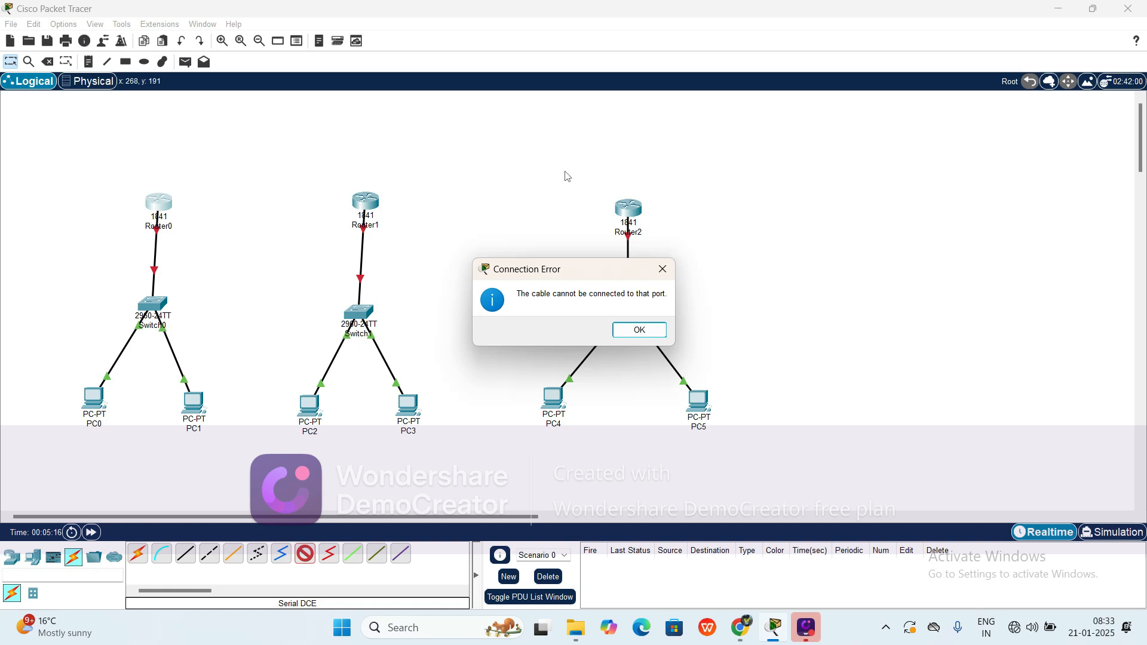
click(639, 330)
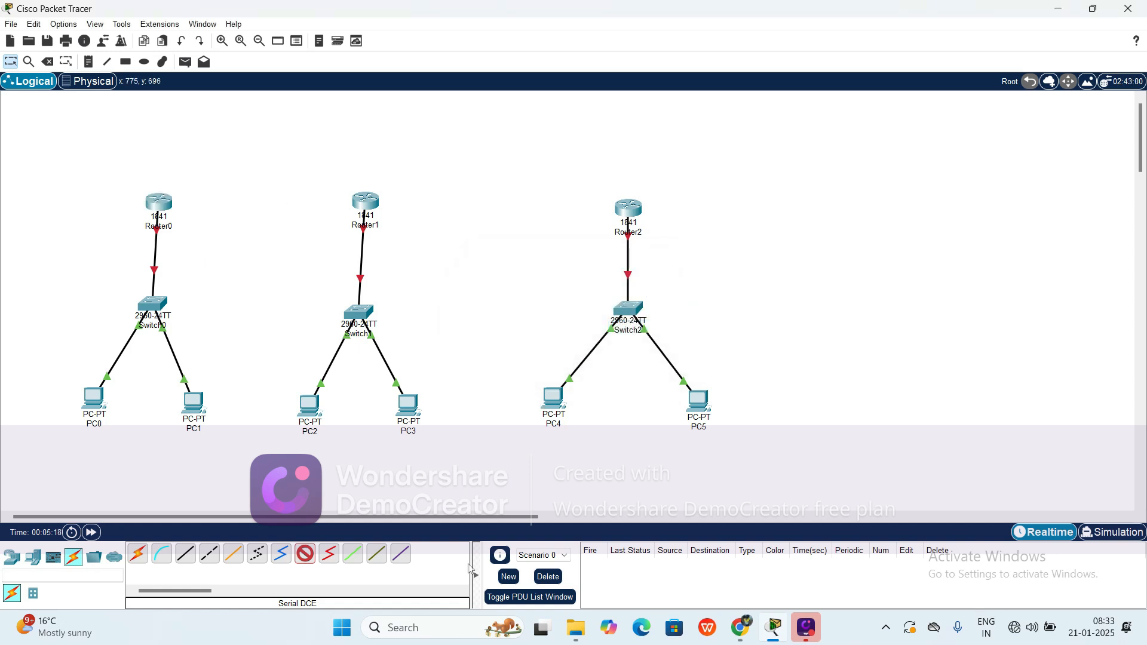
- Try to start a Serial DTE cable and a Serial DCE cable at Router0
click(329, 554)
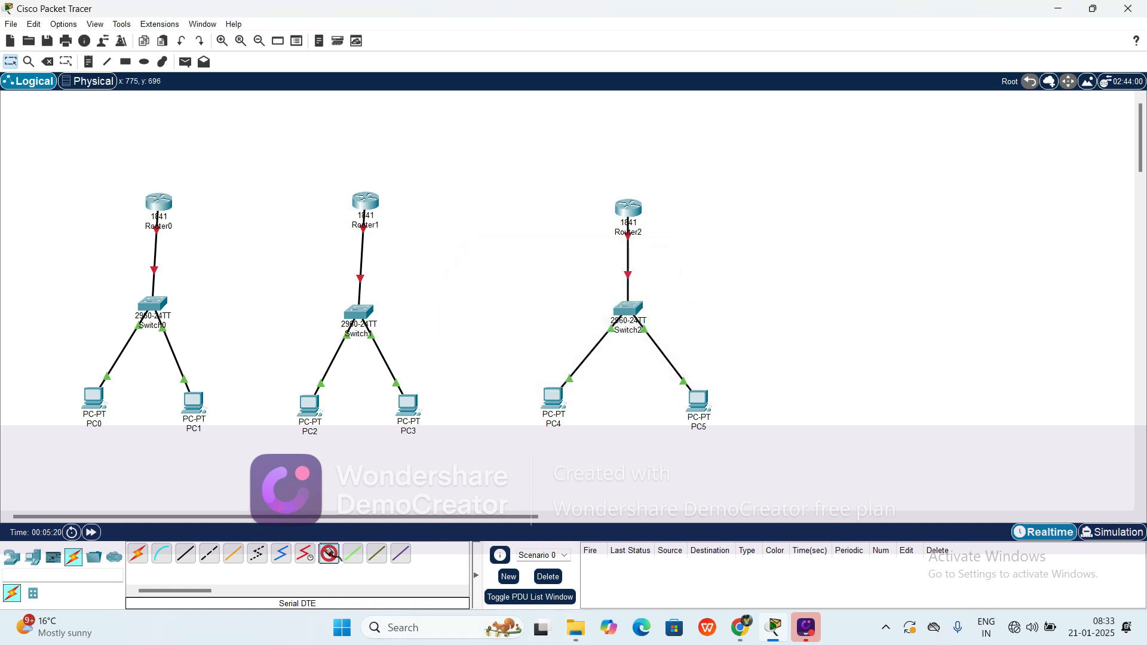
click(162, 205)
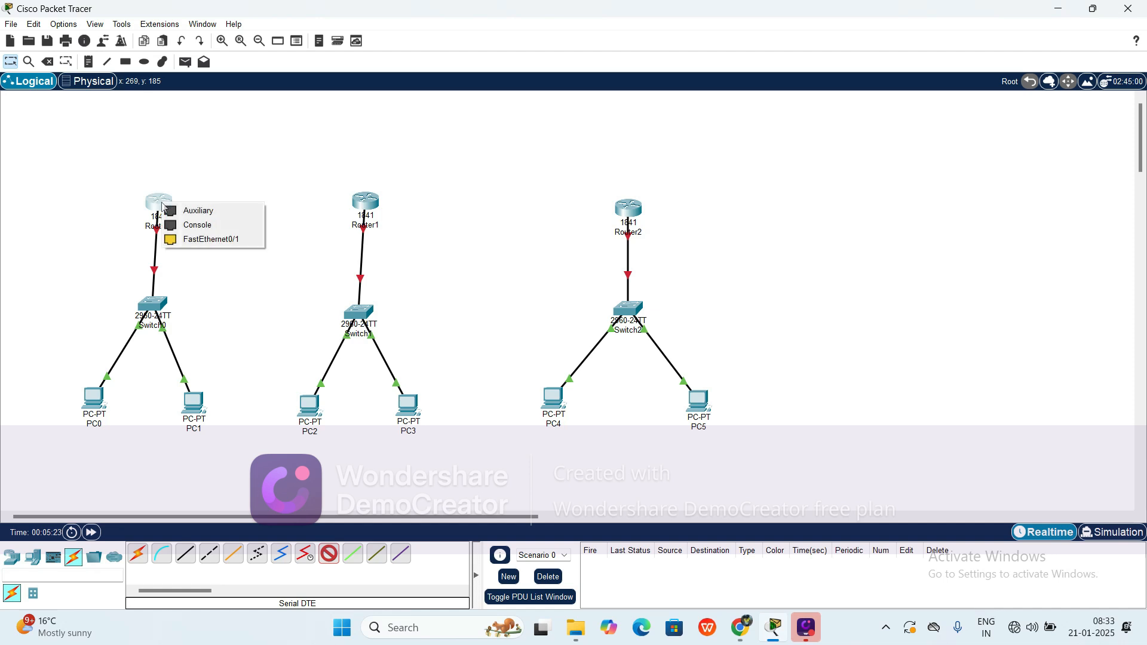
click(218, 414)
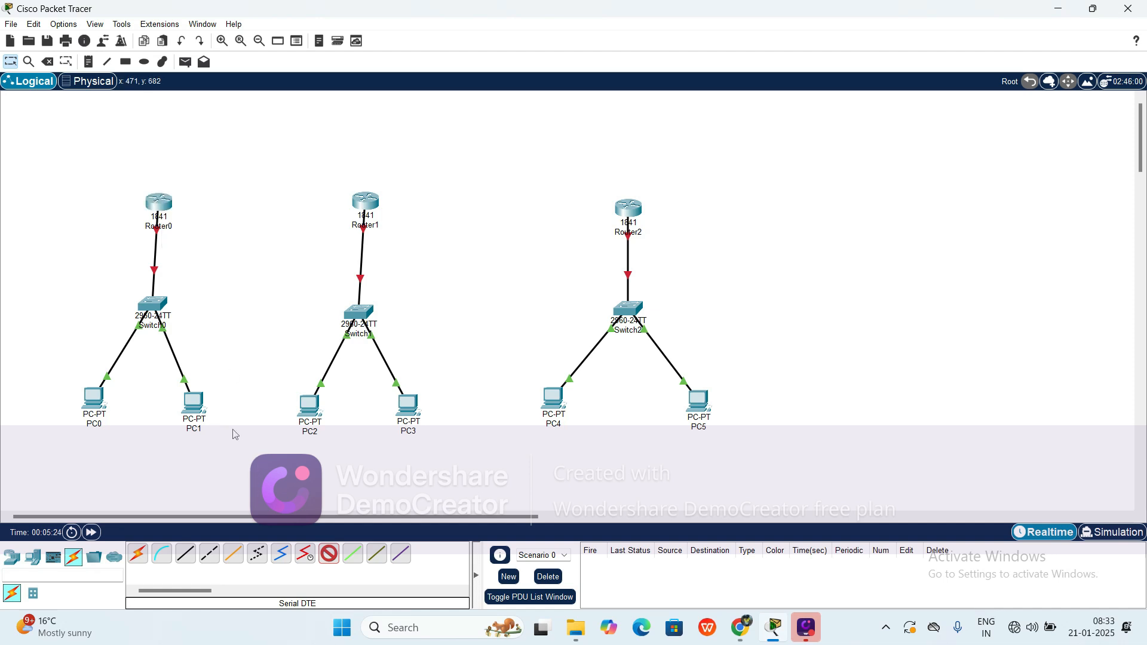
click(282, 557)
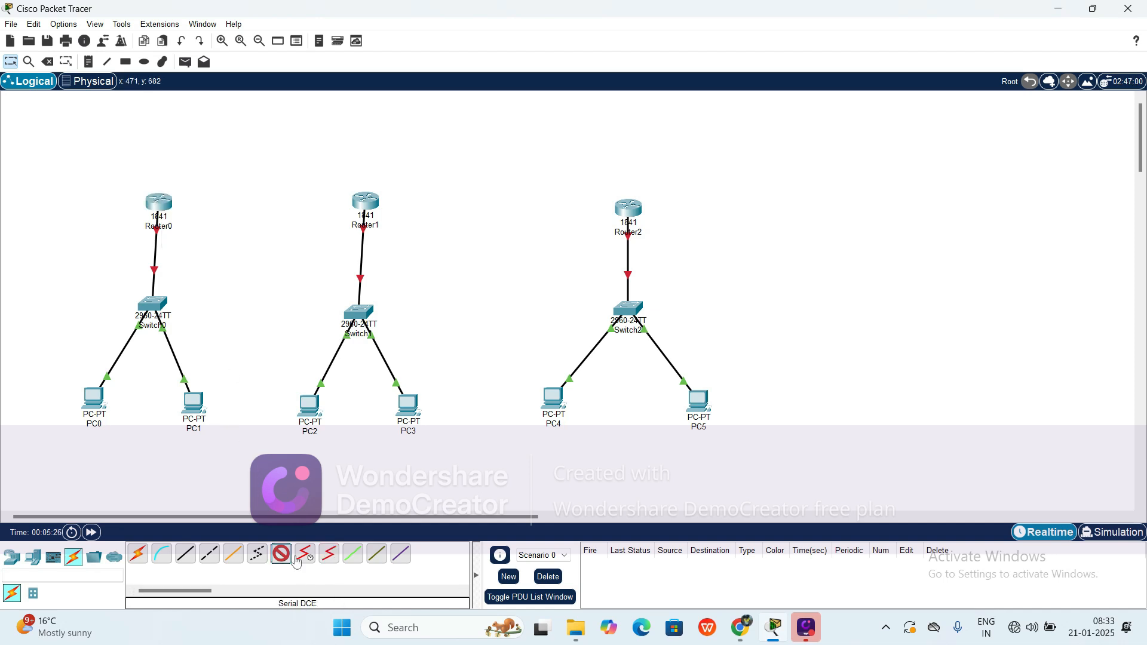
click(307, 557)
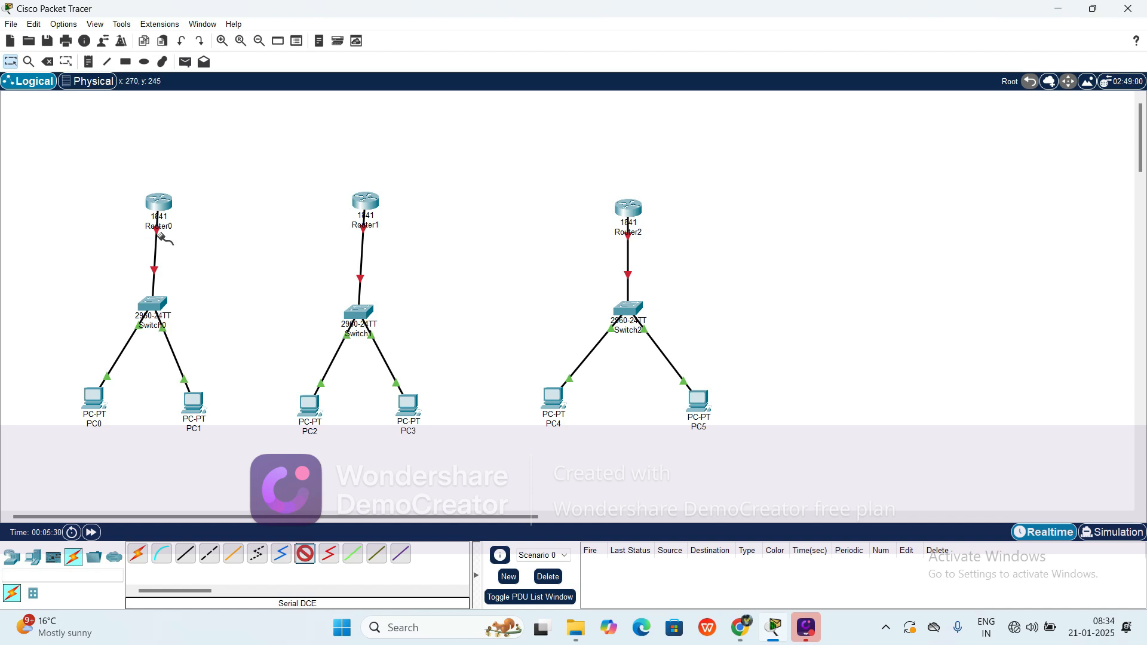
click(168, 209)
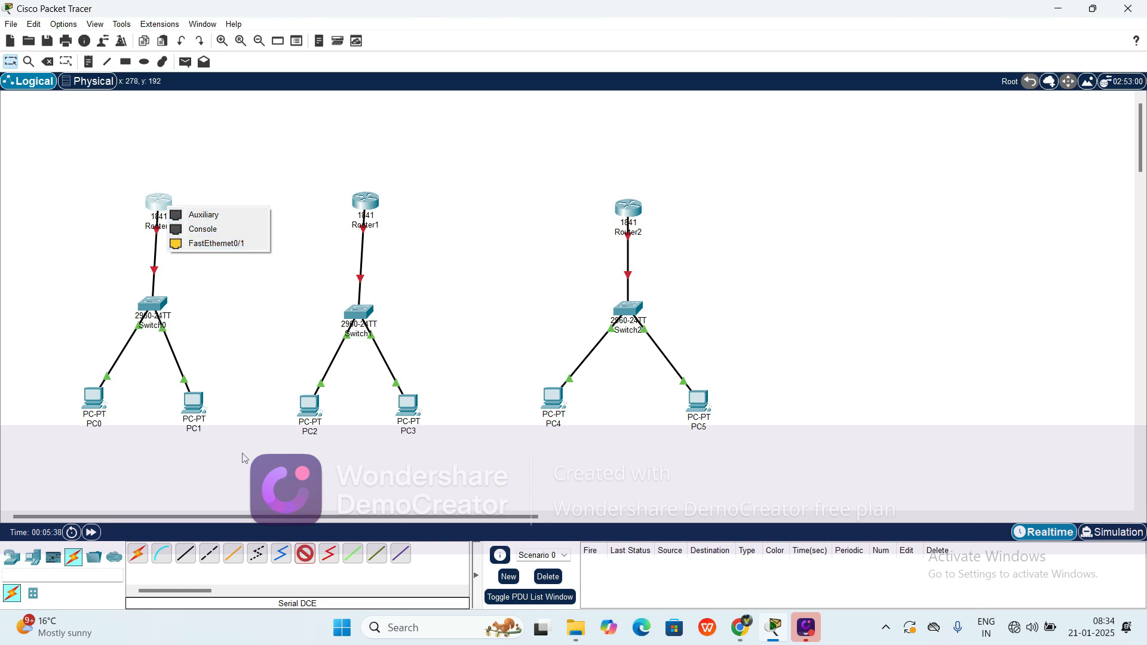
click(269, 534)
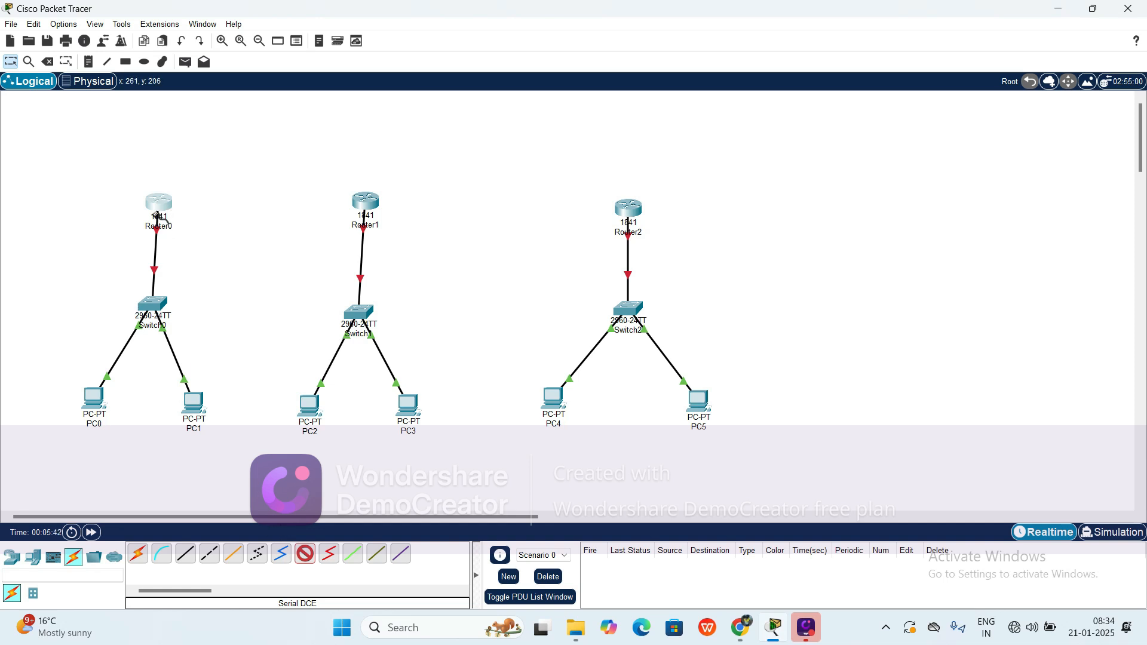
- Move Router0 and Router1 slightly so they line up above Switch0 and Switch1
click(306, 556)
click(309, 560)
drag(161, 206, 156, 207)
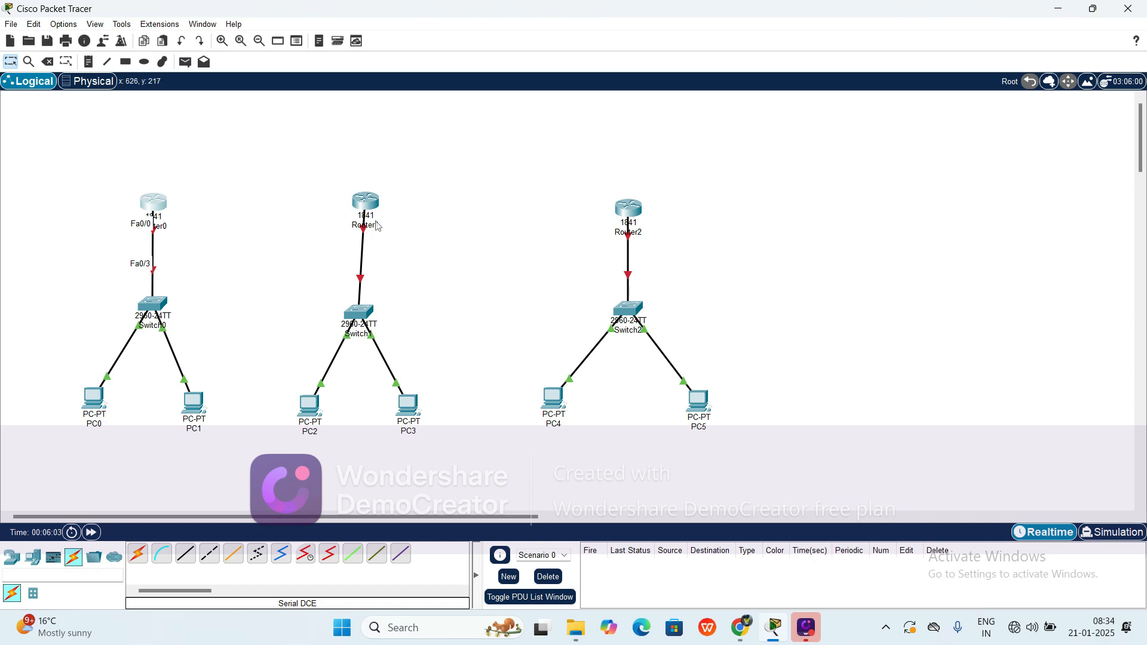
drag(373, 205, 363, 206)
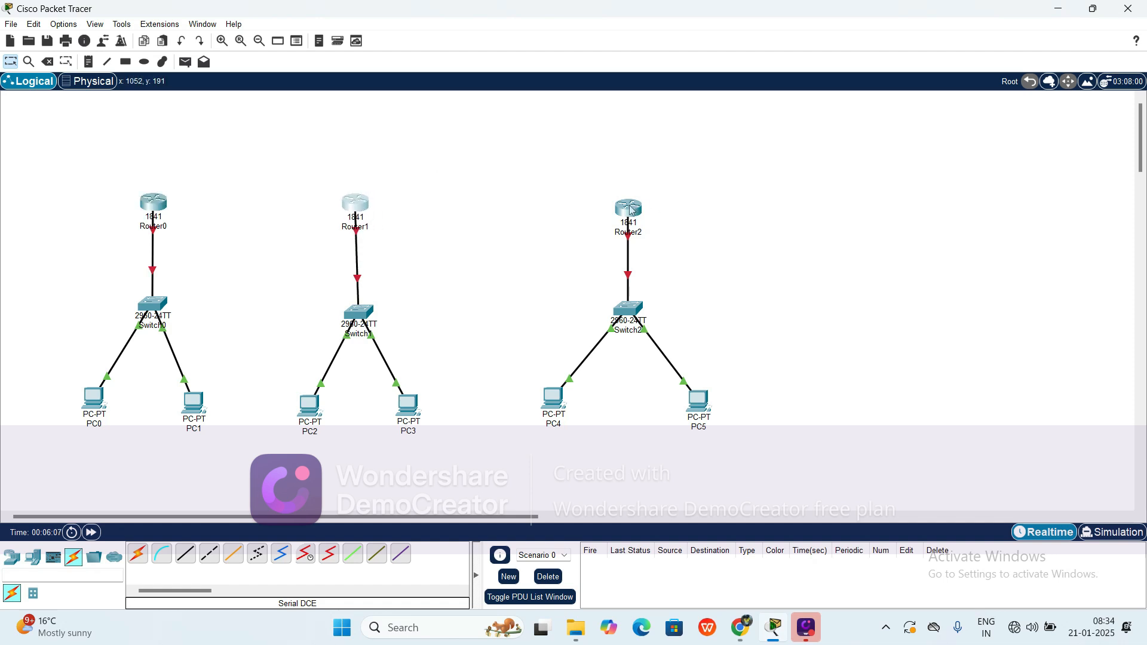
mouse_move(631, 209)
- Try to attach a Serial DCE cable to Router0's FastEthernet0/1 port
click(305, 553)
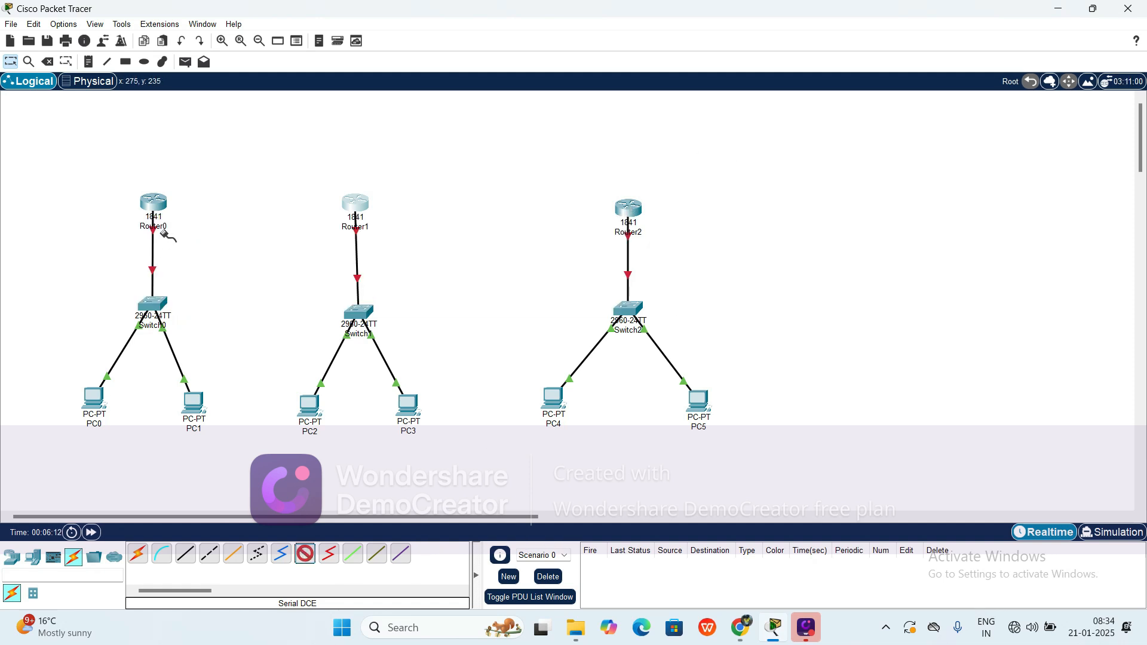
click(158, 207)
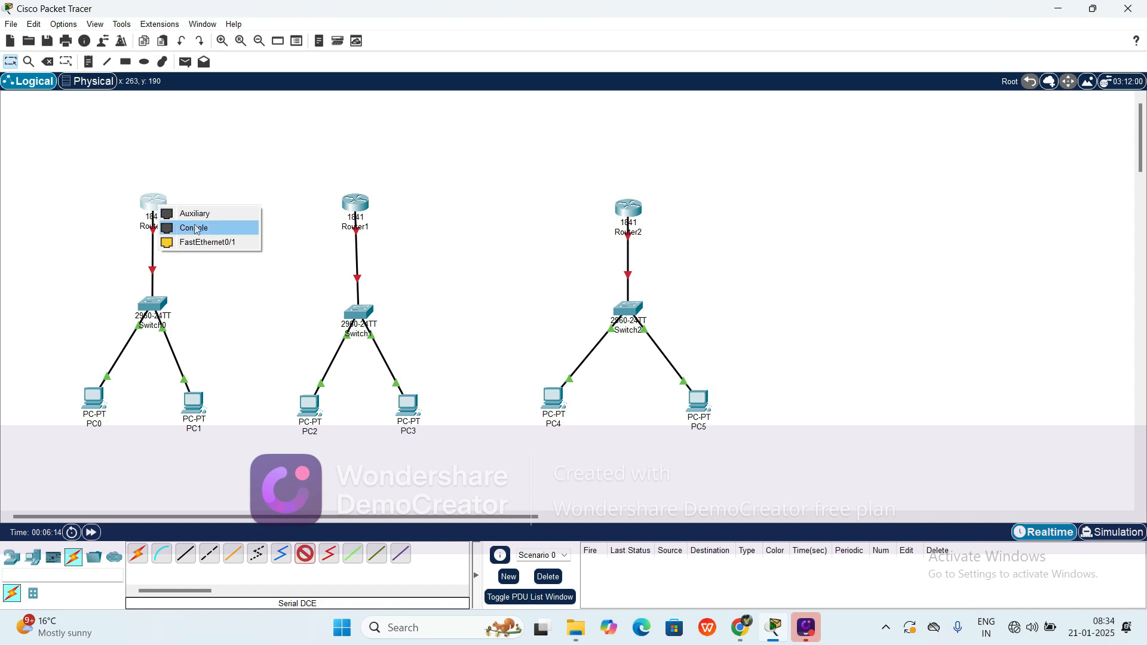
click(203, 243)
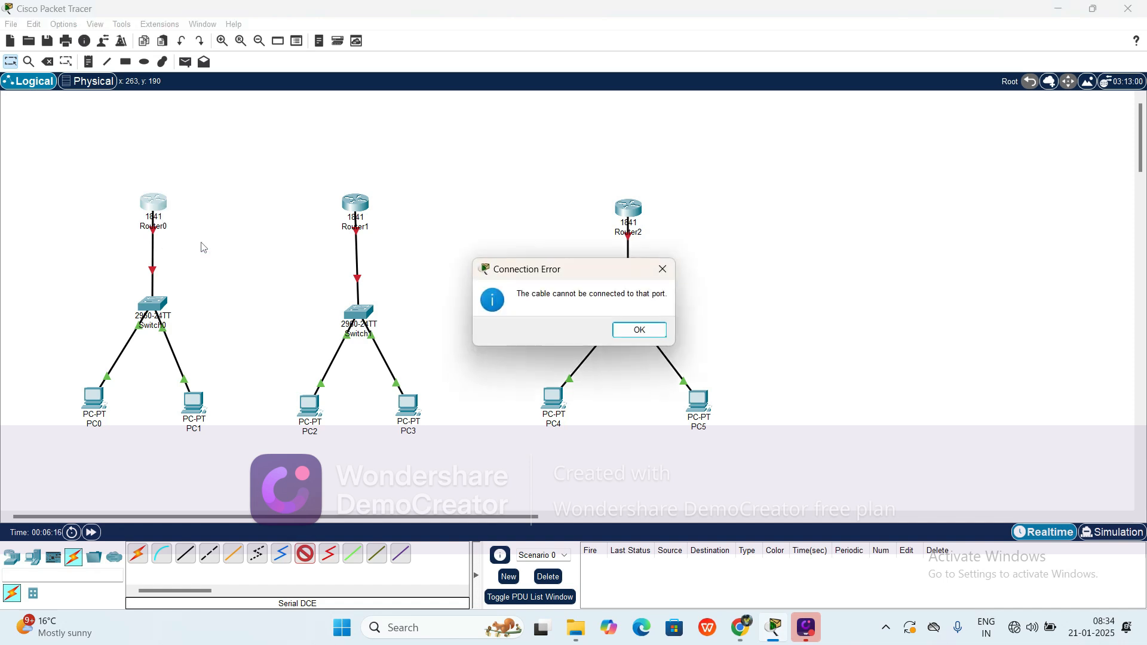
click(665, 268)
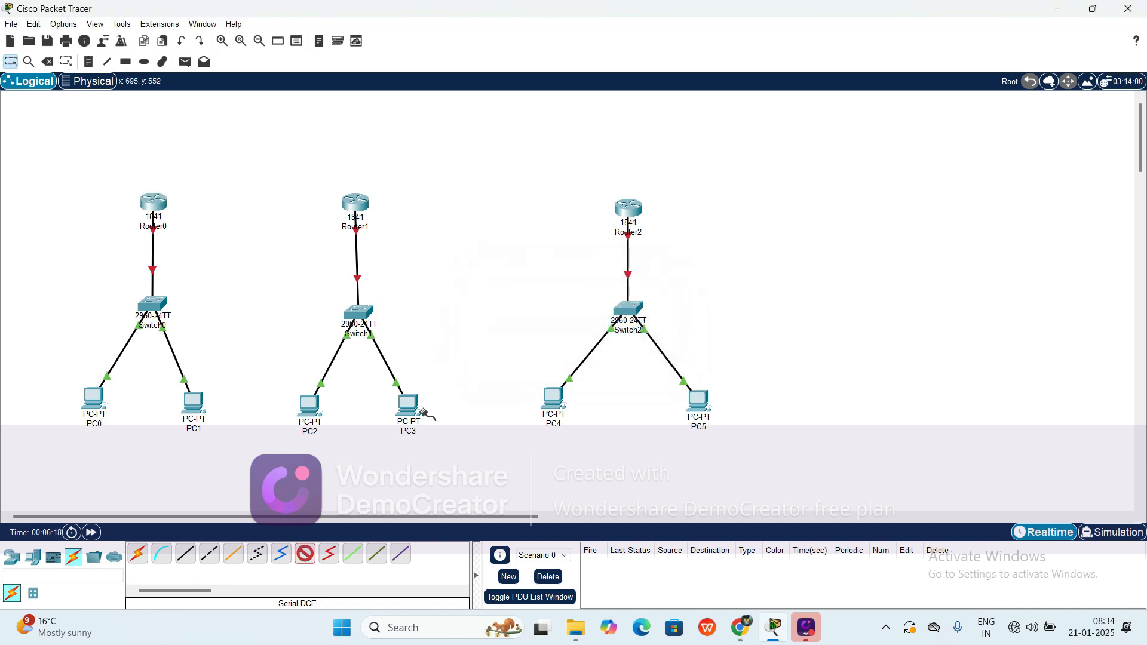
- Try to attach a Serial DCE cable to Router0's Console port
click(279, 556)
click(307, 557)
click(160, 203)
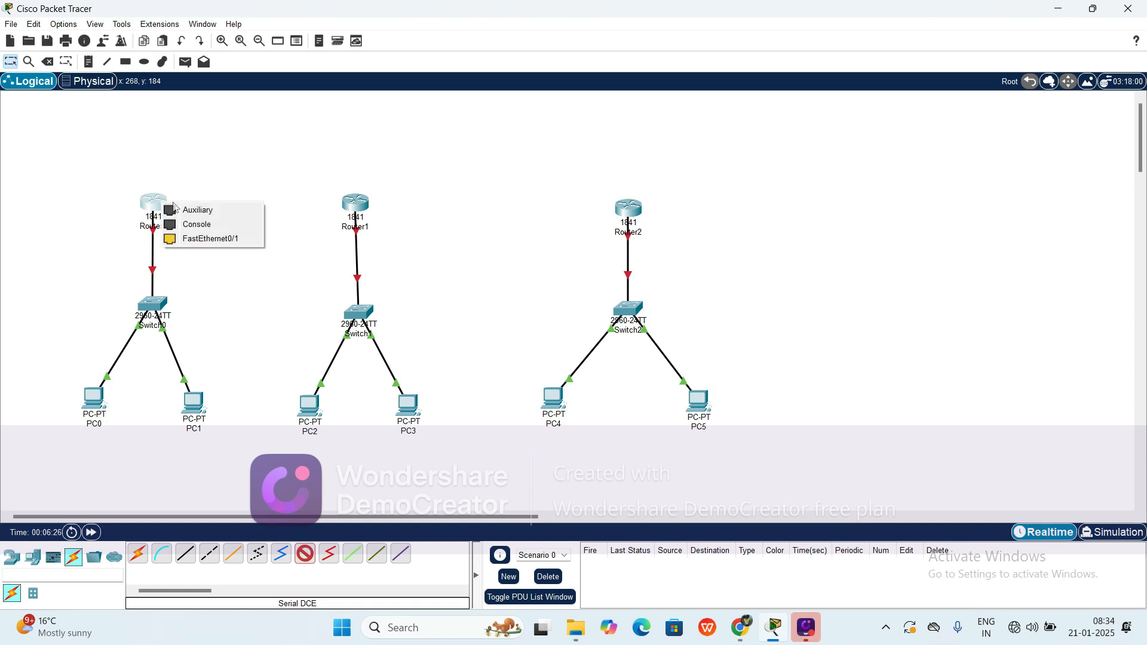
click(203, 225)
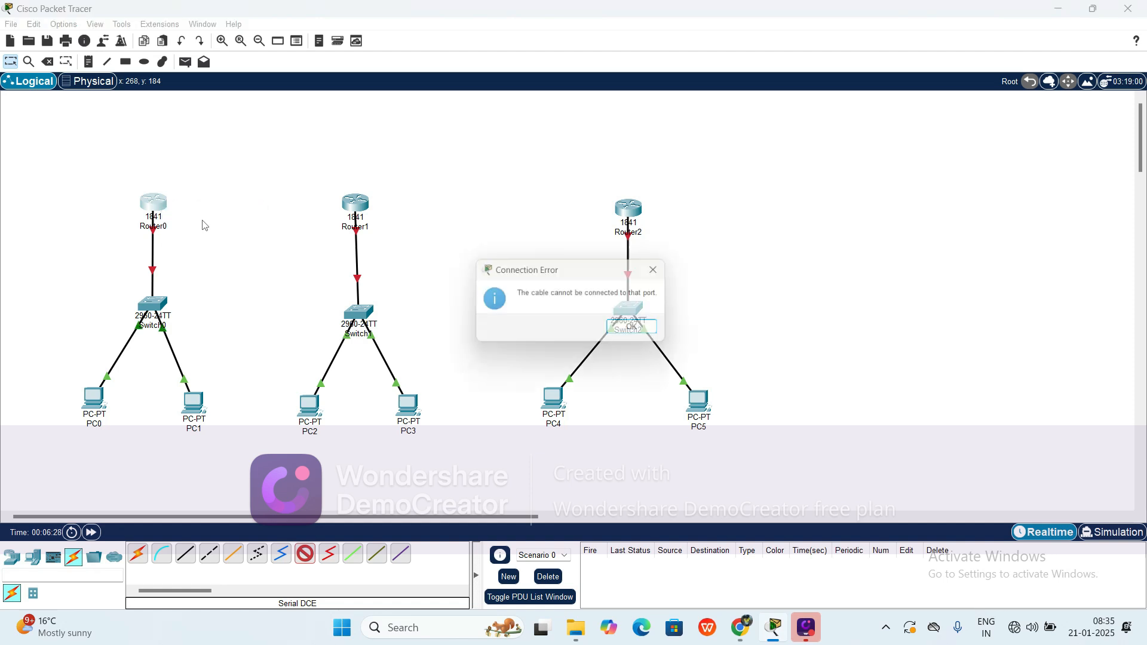
click(639, 330)
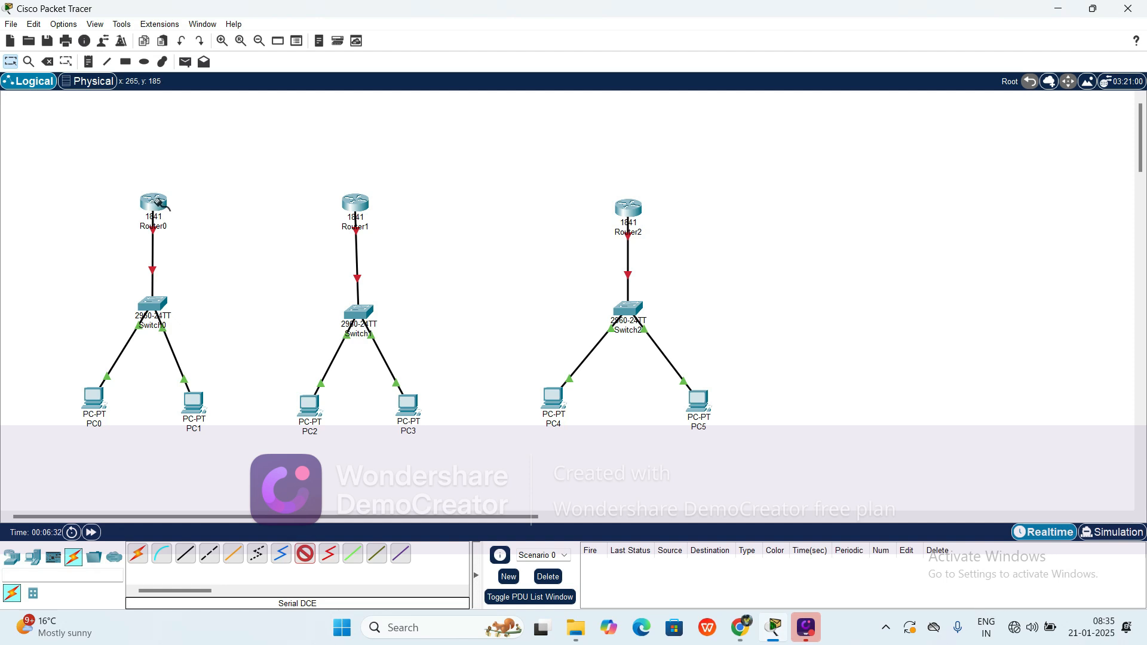
click(161, 205)
click(195, 225)
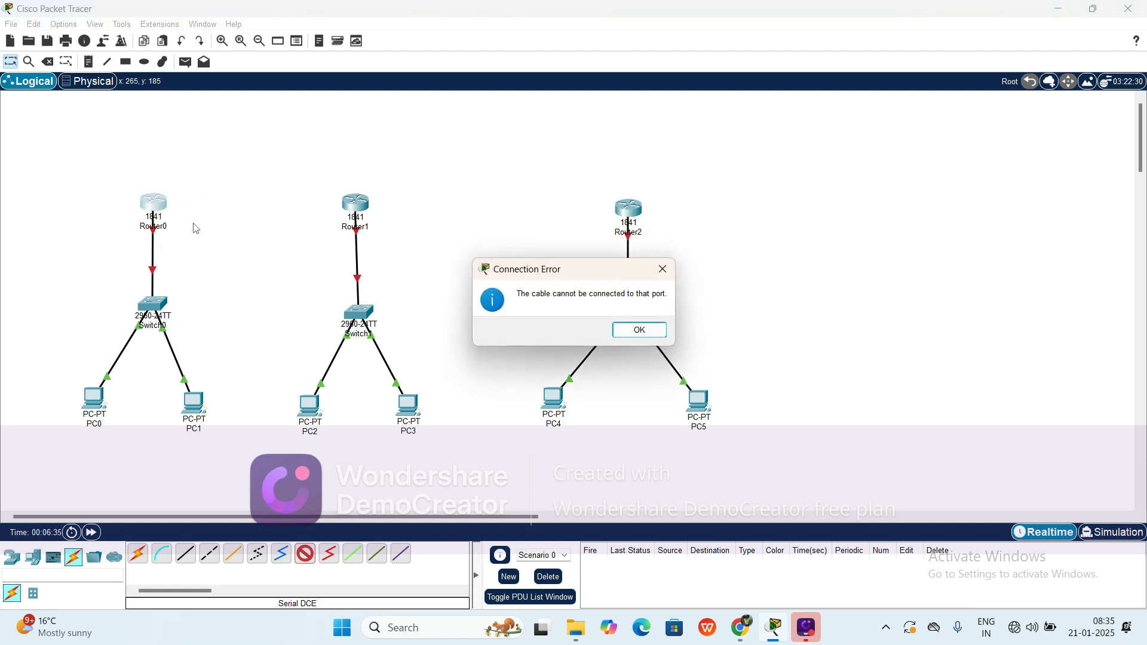
click(632, 327)
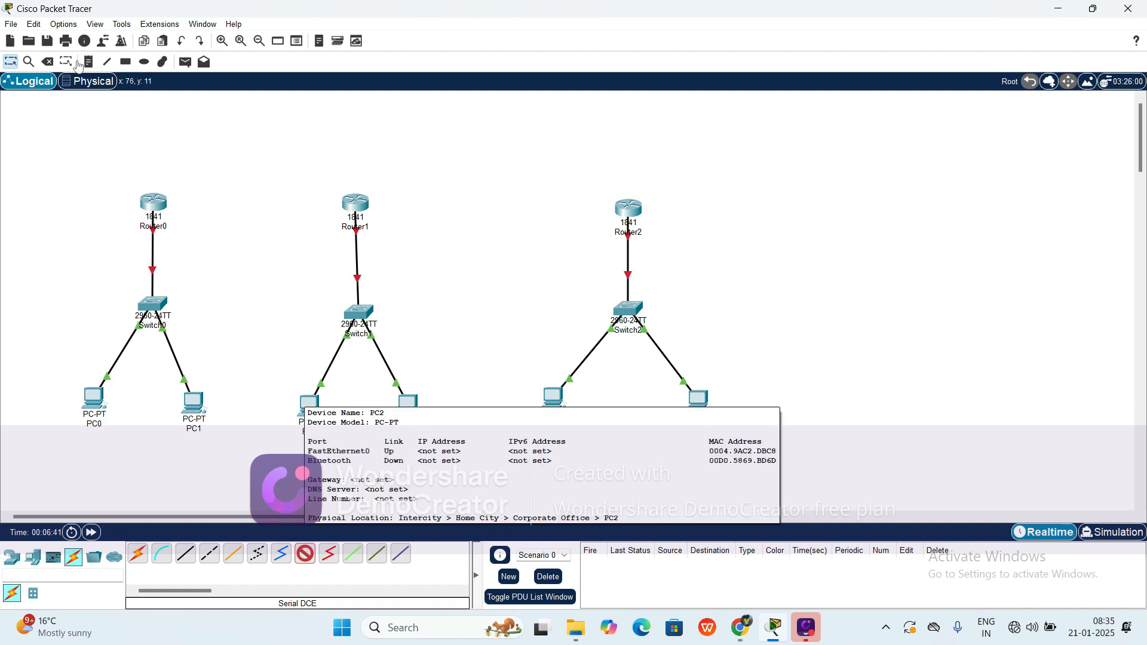
- Put the serial cable away and examine Router0's available modules and its configured interfaces
click(306, 554)
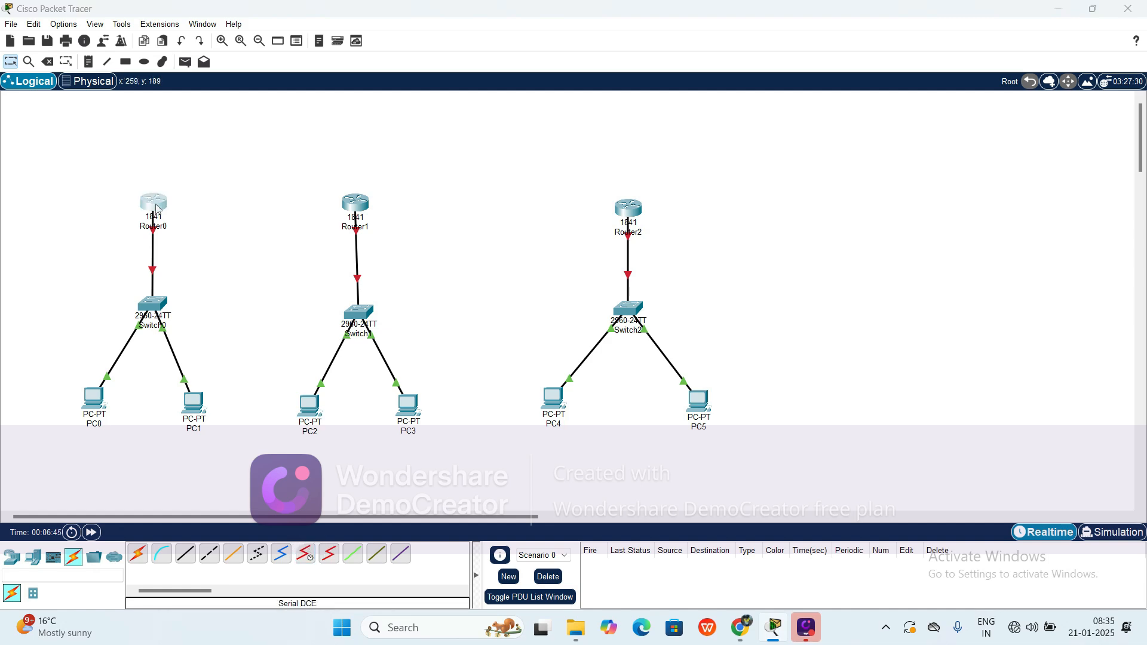
click(154, 204)
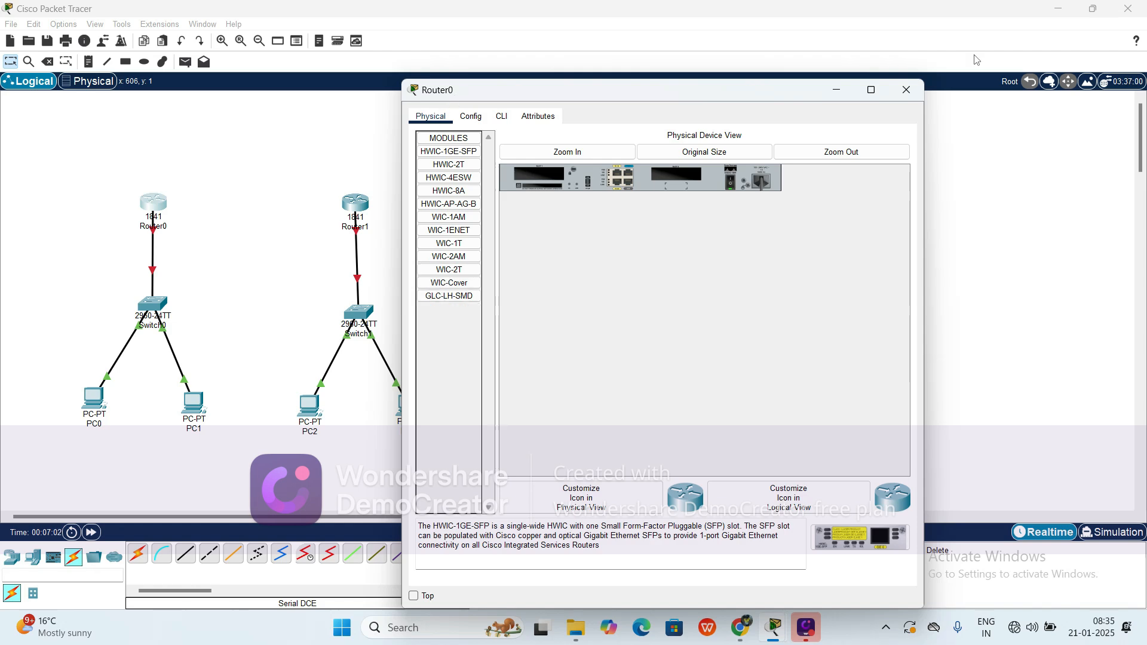
click(907, 89)
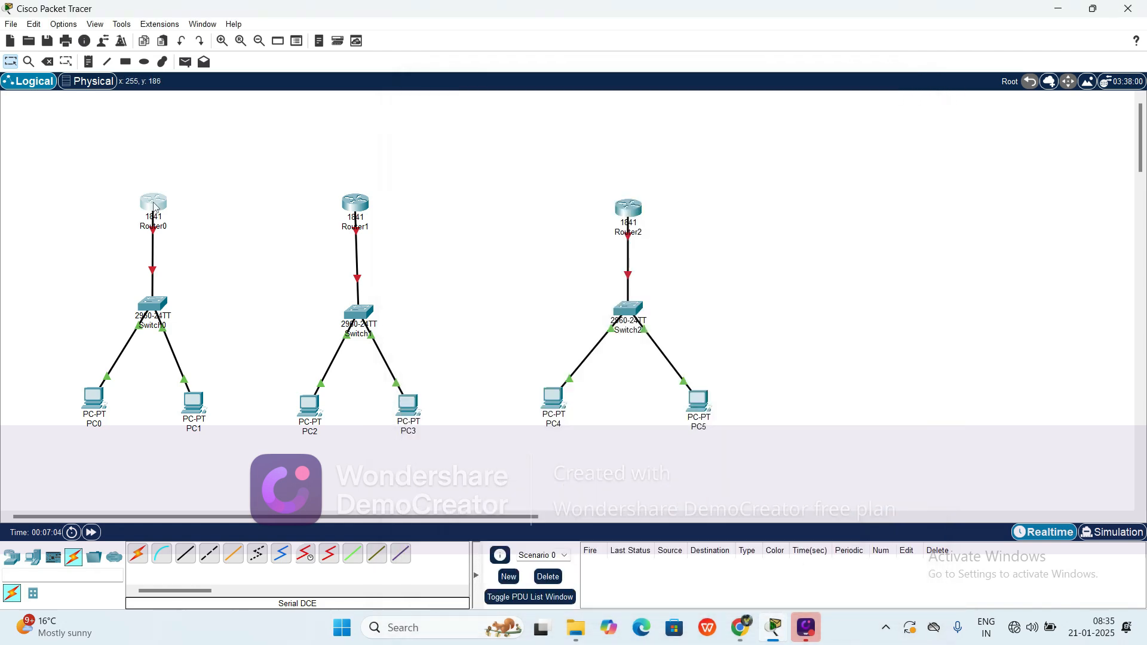
click(154, 207)
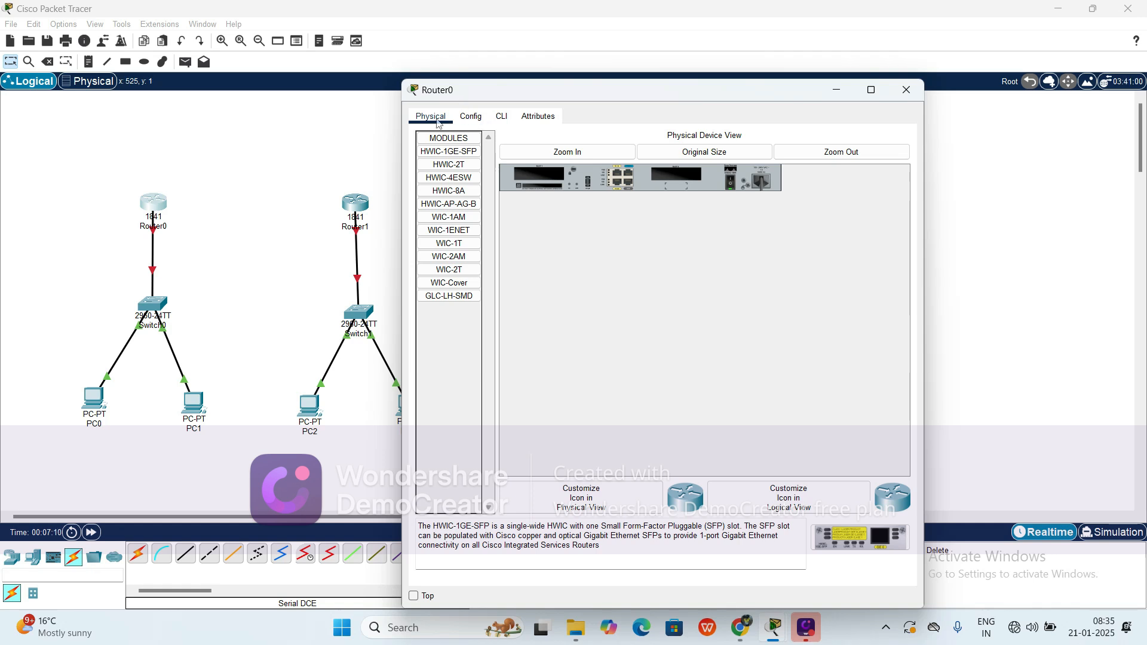
click(471, 117)
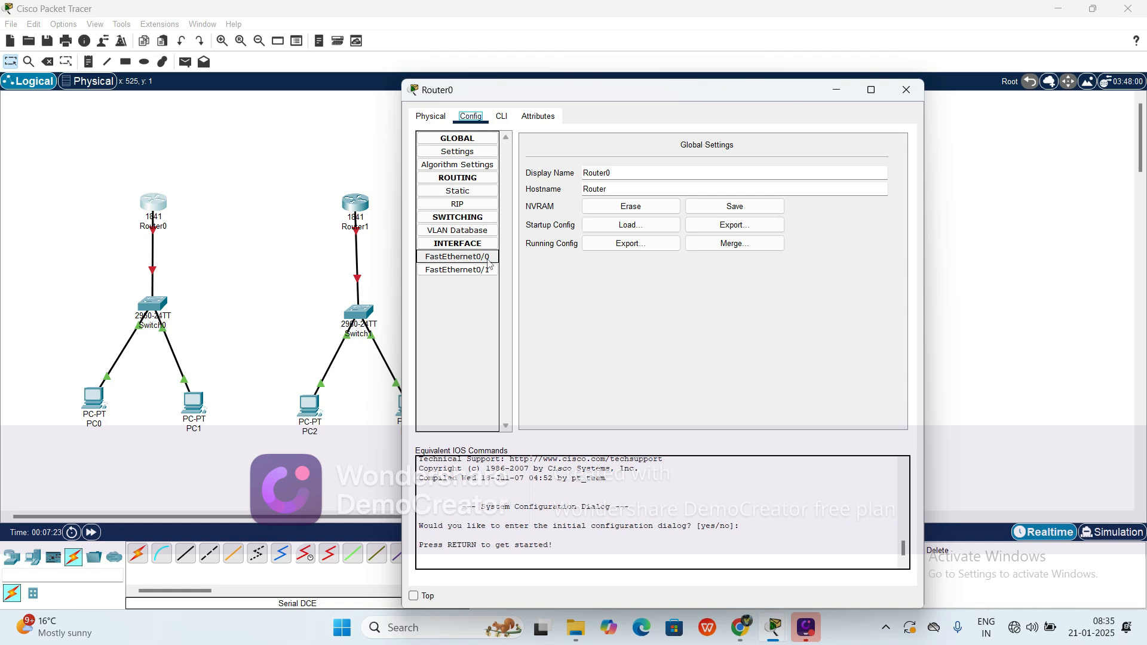
click(427, 118)
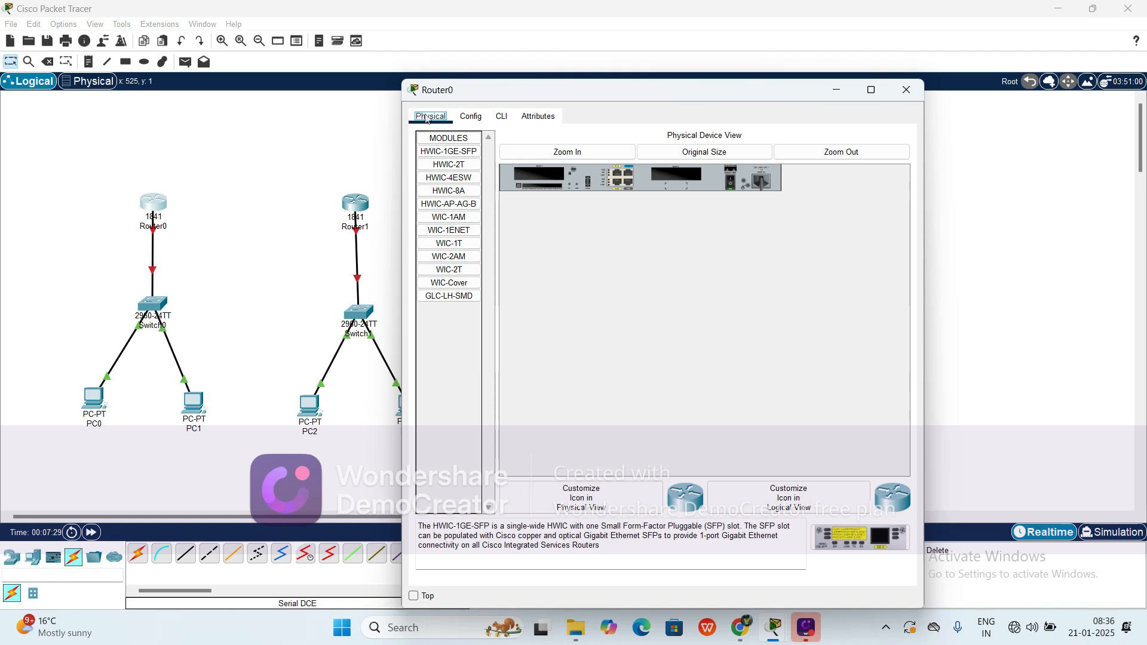
click(907, 90)
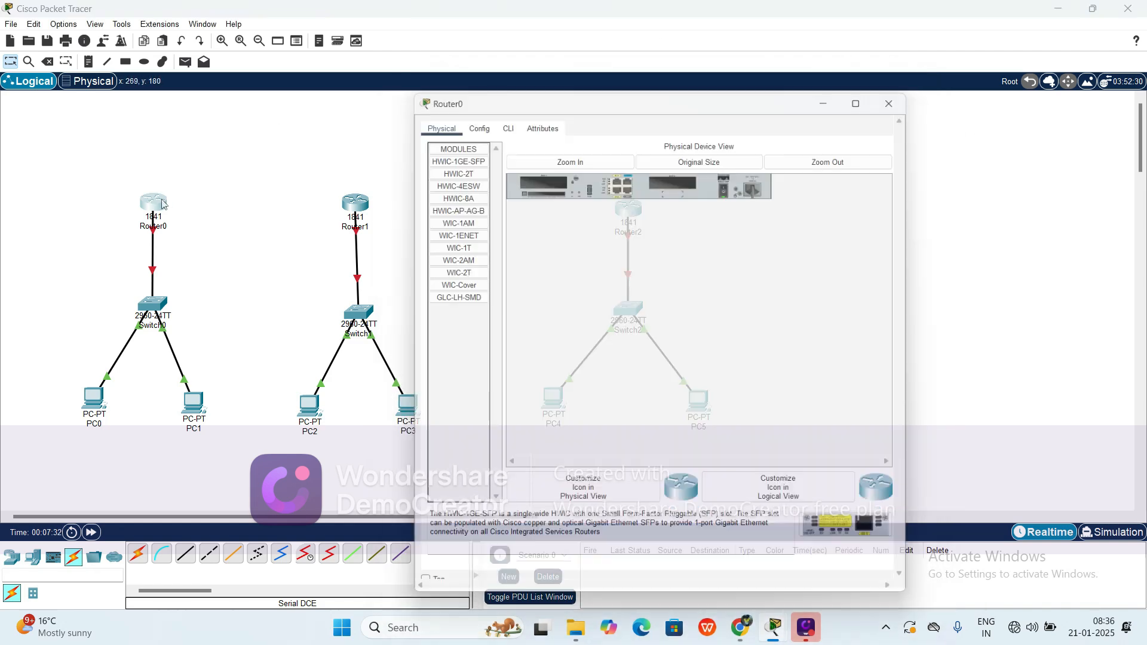
- Power off Router0, install a WIC-2T module in the empty slot beside its power switch, and restore power
click(162, 202)
click(429, 118)
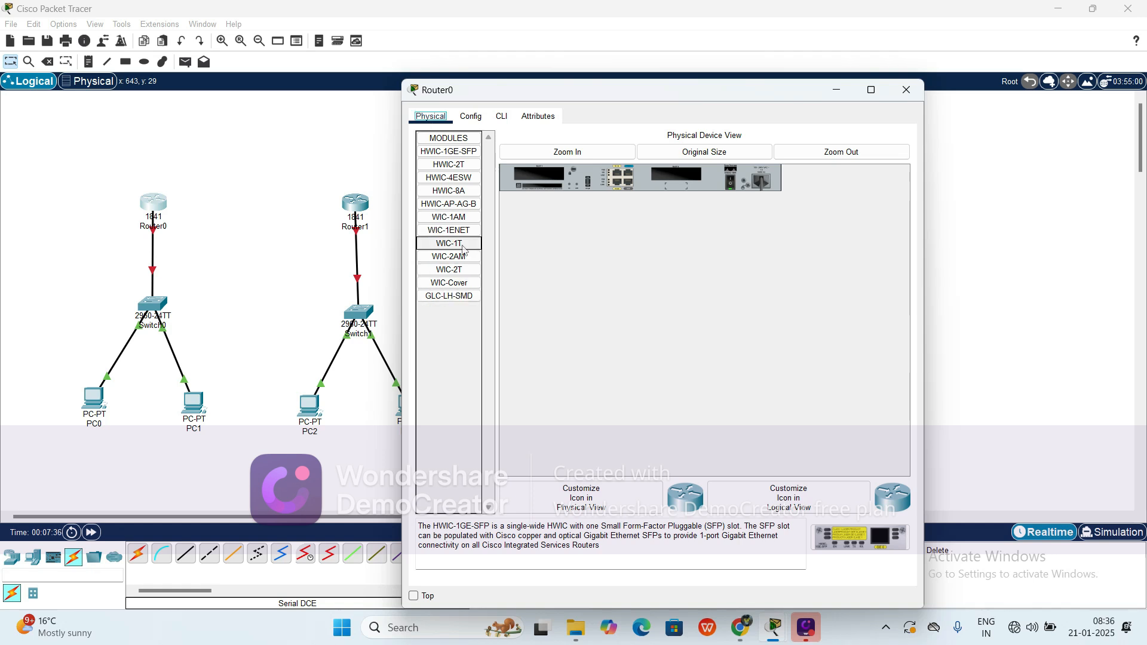
click(733, 191)
drag(451, 274, 681, 179)
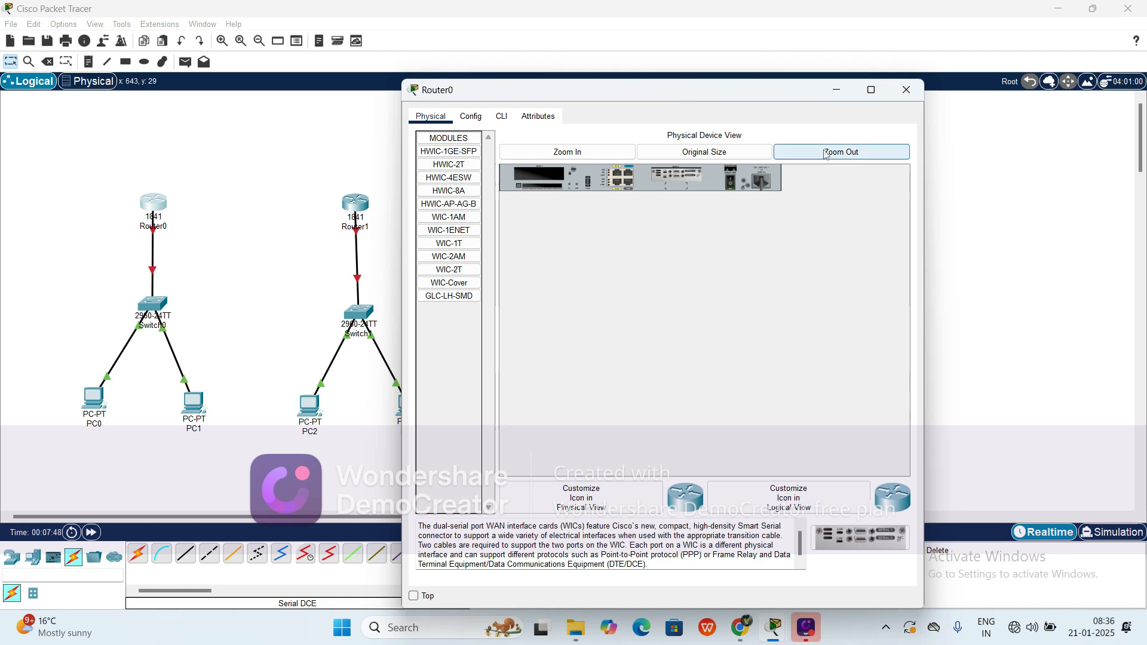
click(908, 90)
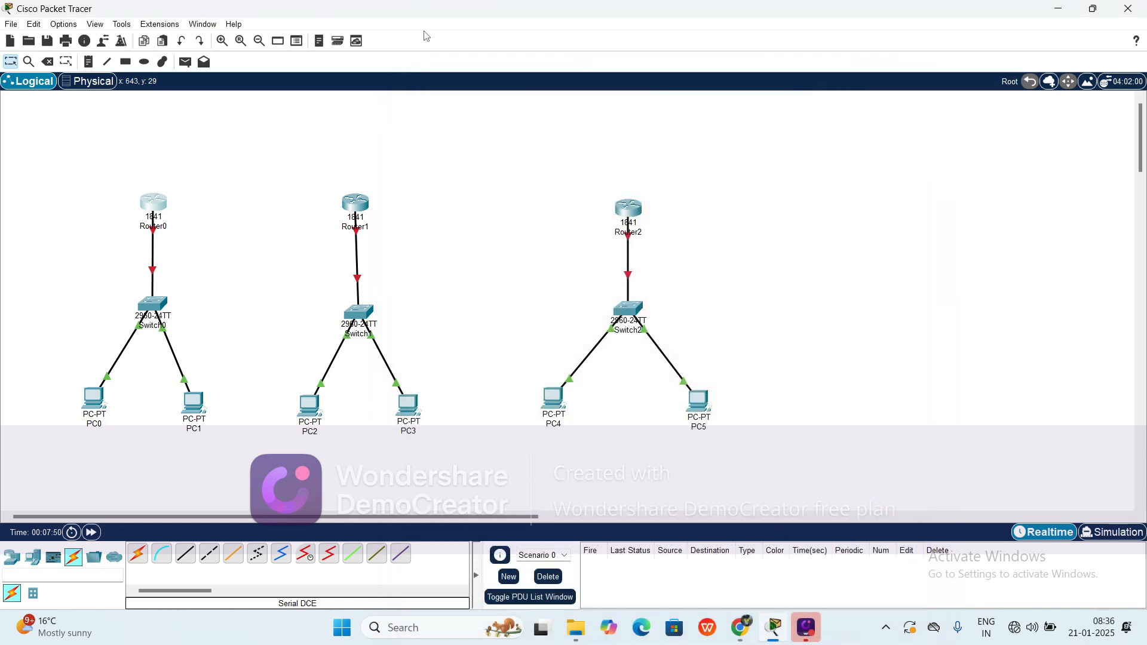
- Try to add a WIC-2T module to Router1 while it is powered on
click(366, 202)
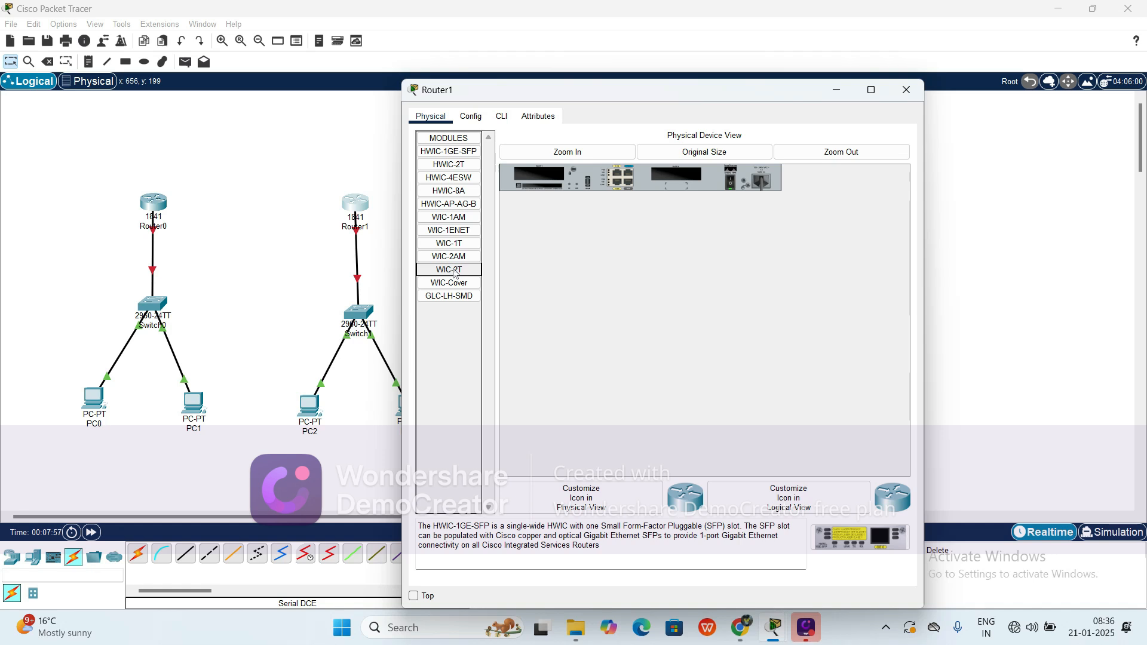
drag(454, 272, 682, 181)
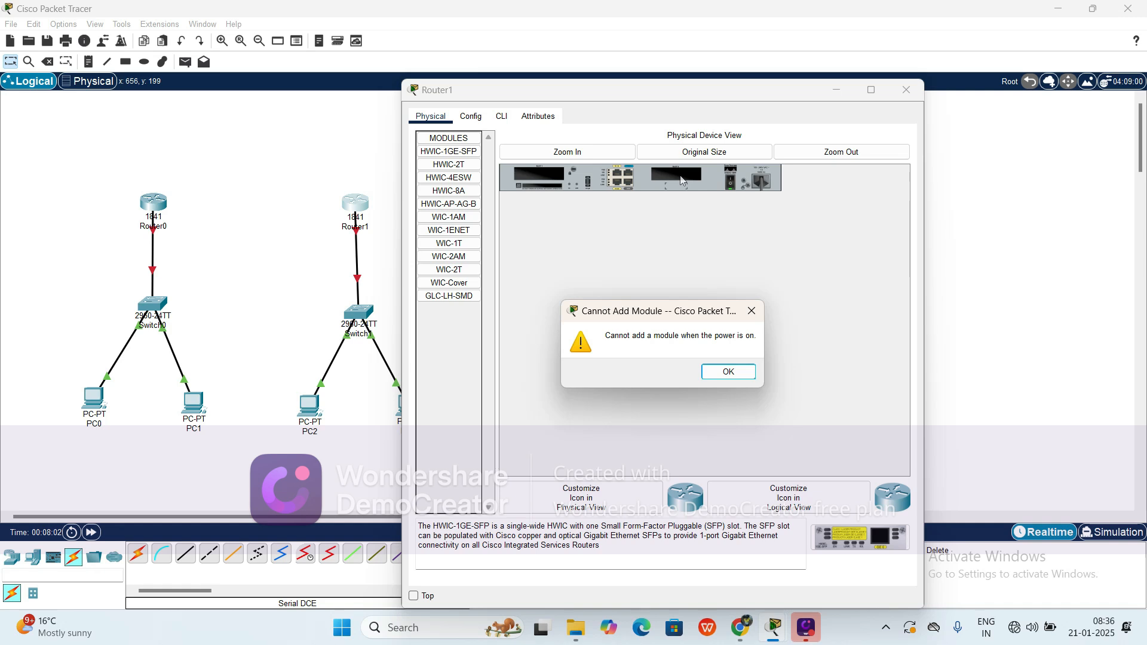
click(748, 376)
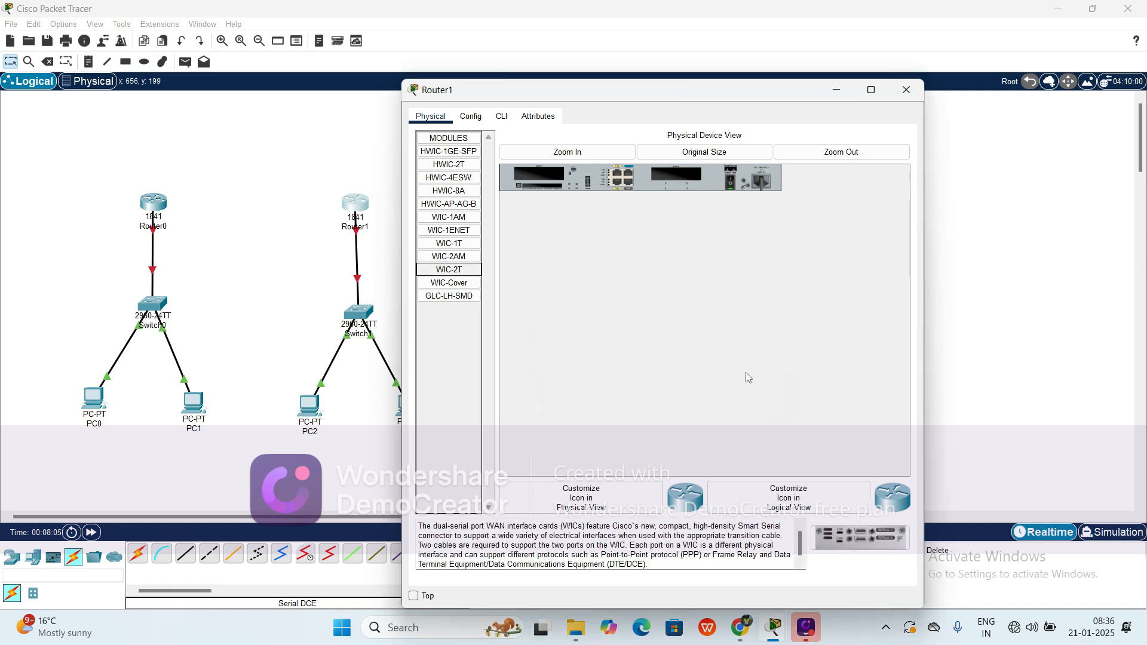
- Power off Router1, install a WIC-2T module in the slot beside its power switch, and power it back on
click(731, 189)
click(454, 273)
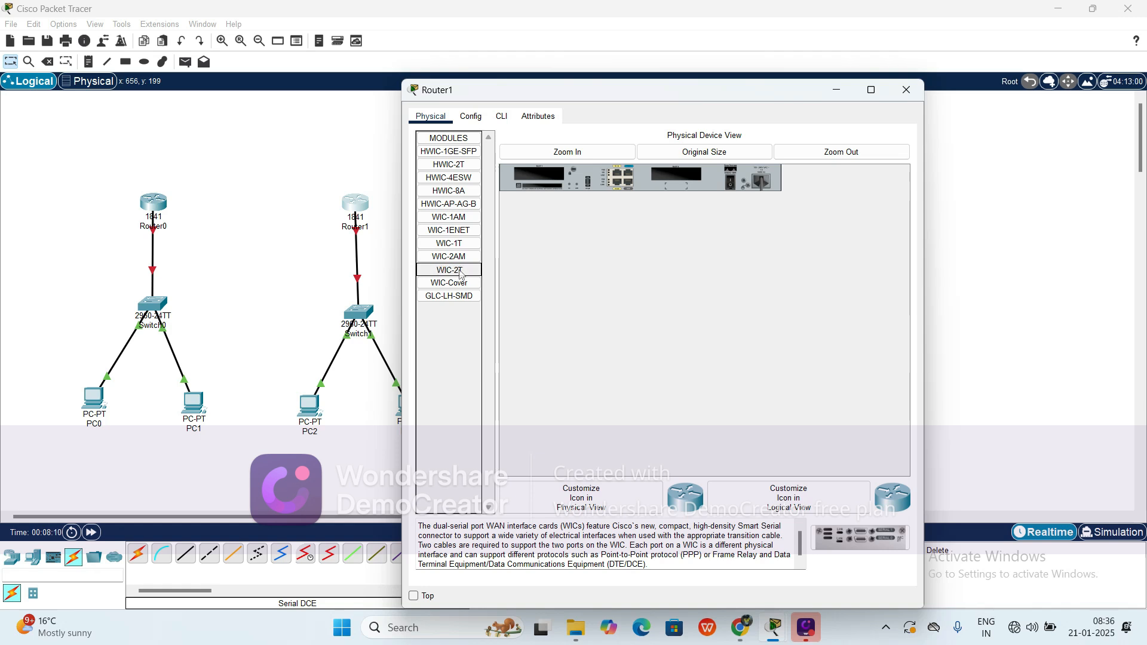
drag(452, 270, 675, 178)
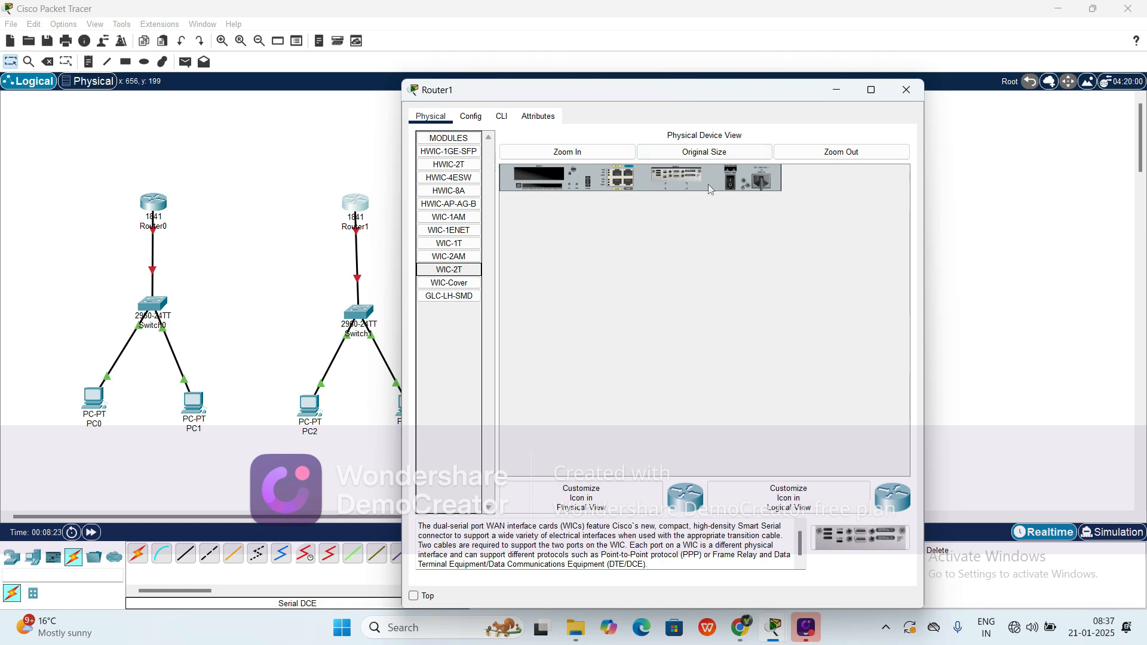
click(731, 187)
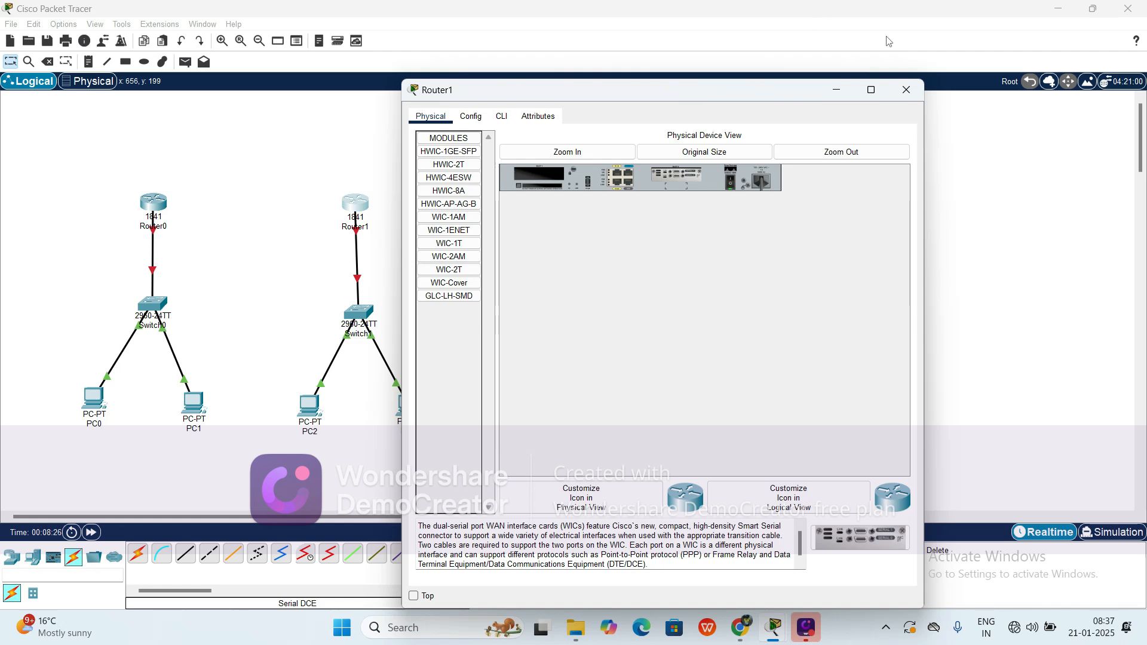
click(907, 95)
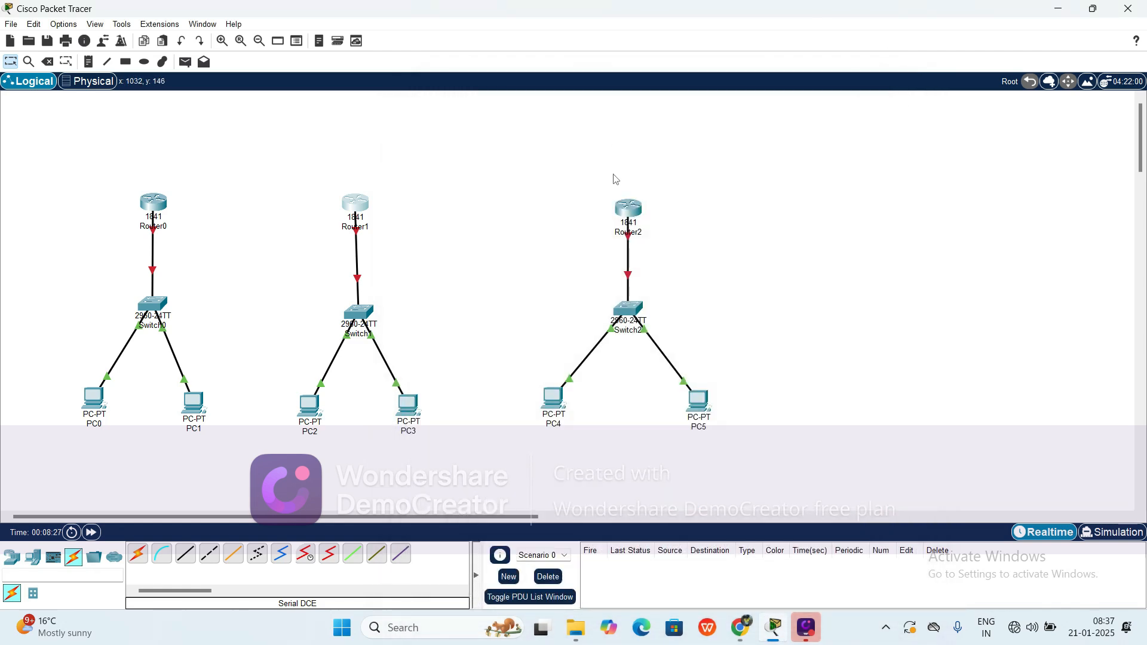
- Install a WIC-2T module in Router2's empty slot beside the power switch, then restore the router's power
click(632, 205)
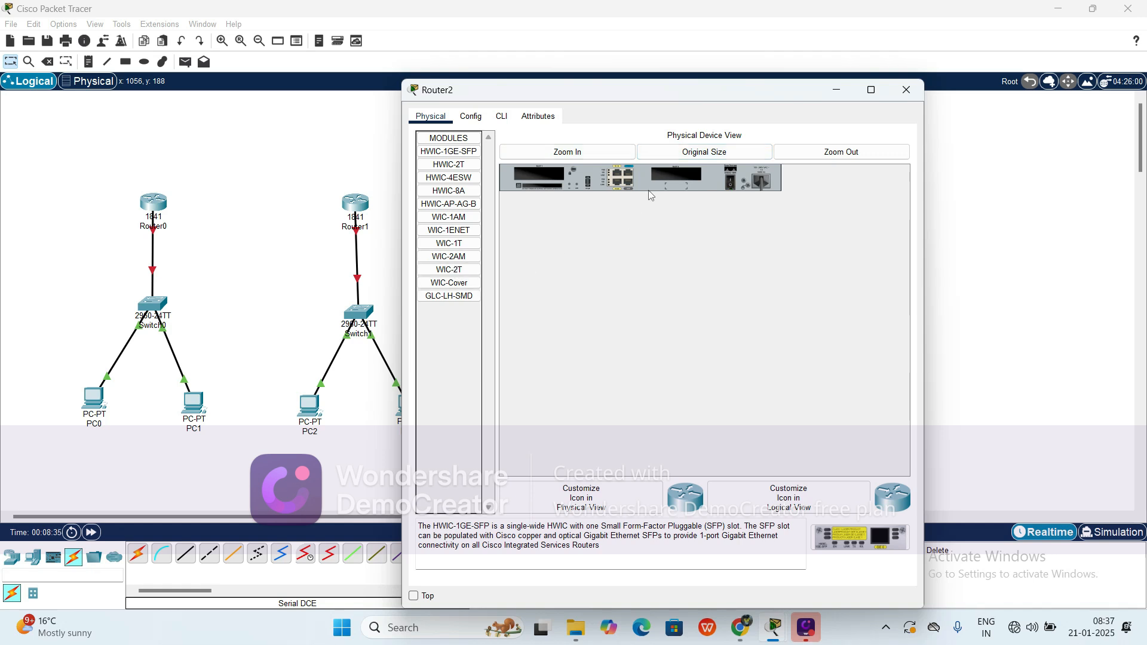
drag(450, 273, 677, 177)
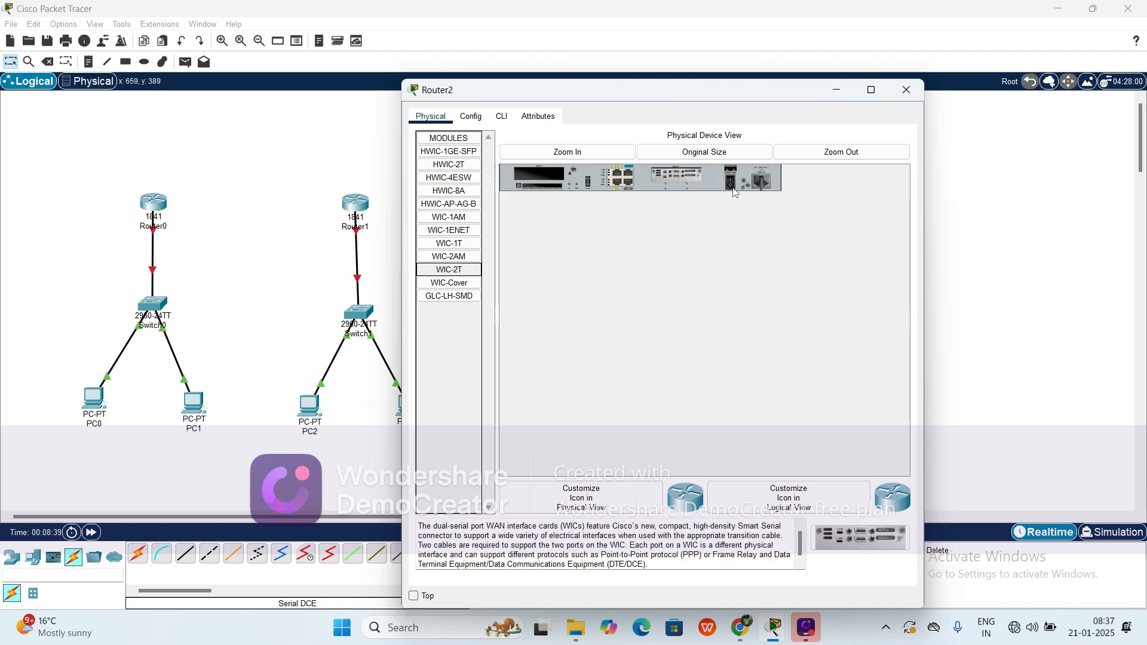
click(730, 181)
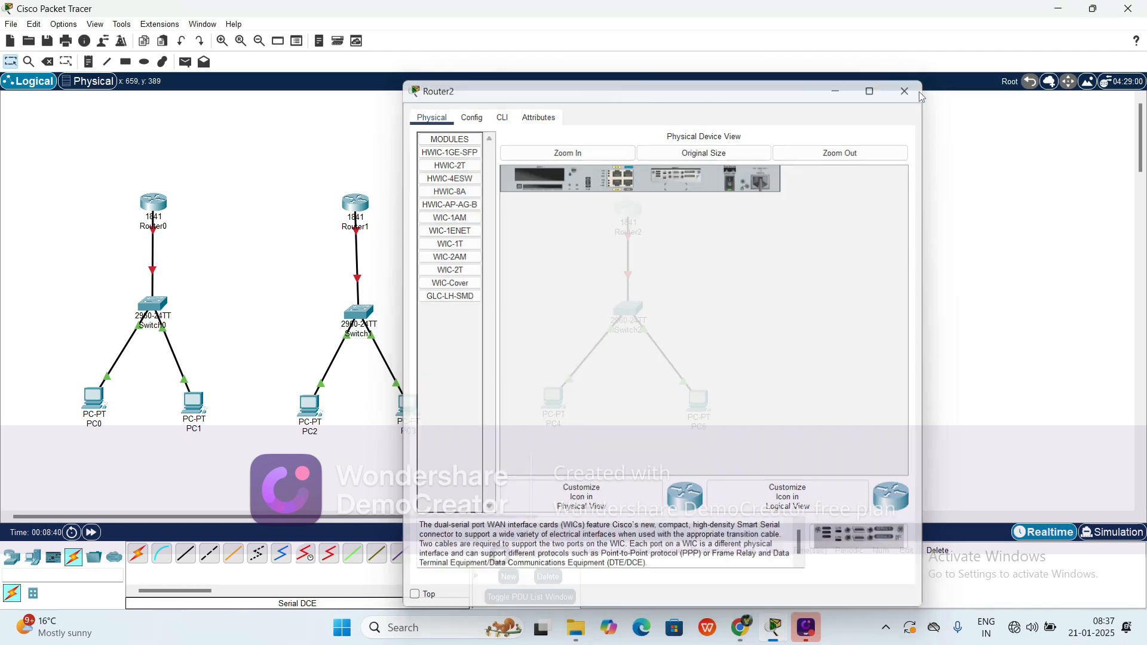
click(921, 95)
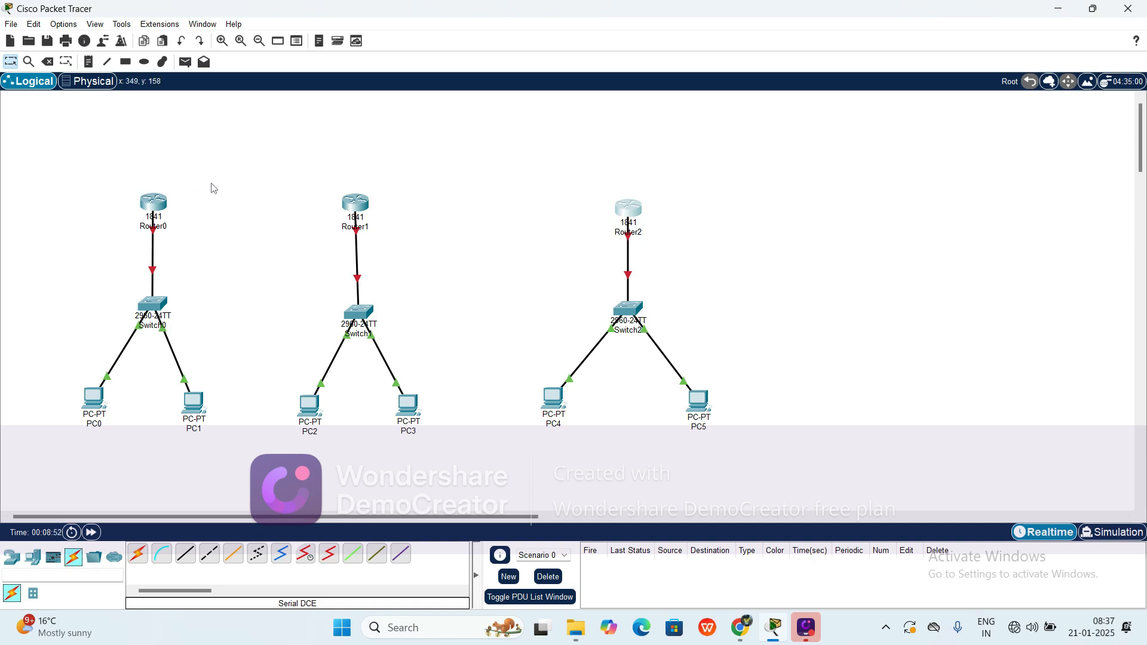
- Examine the interfaces listed in Router0's configuration
click(159, 207)
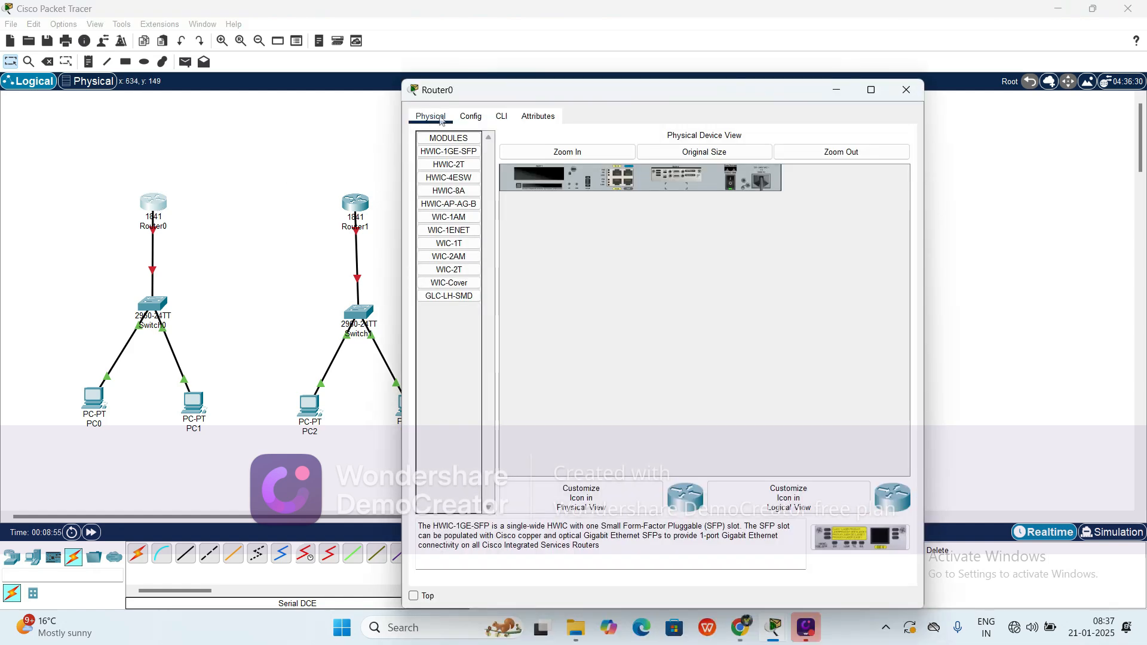
click(471, 117)
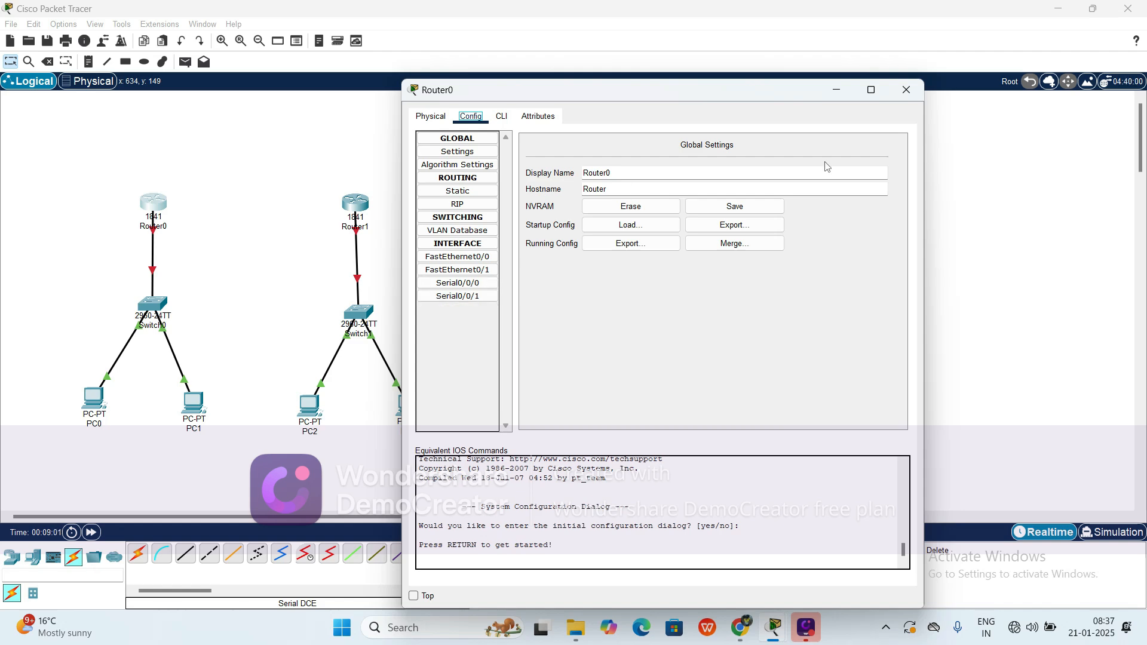
click(906, 89)
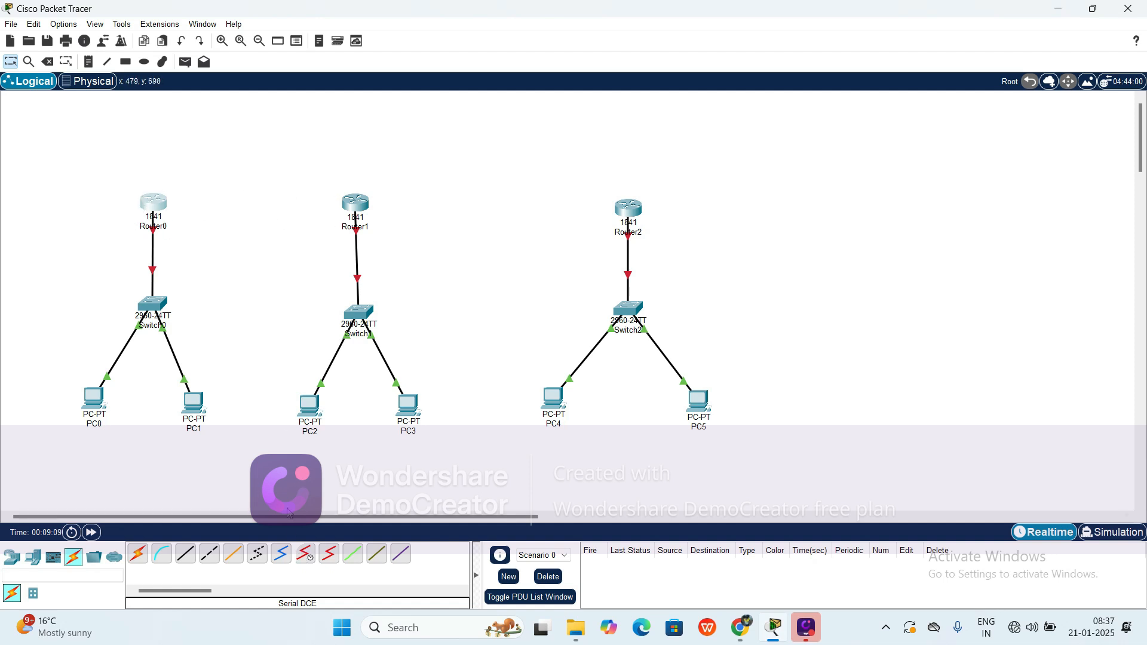
- Connect Router0's Serial0/0/0 port to Router1's Serial0/0/0 port with a Serial DCE cable
click(305, 555)
click(156, 204)
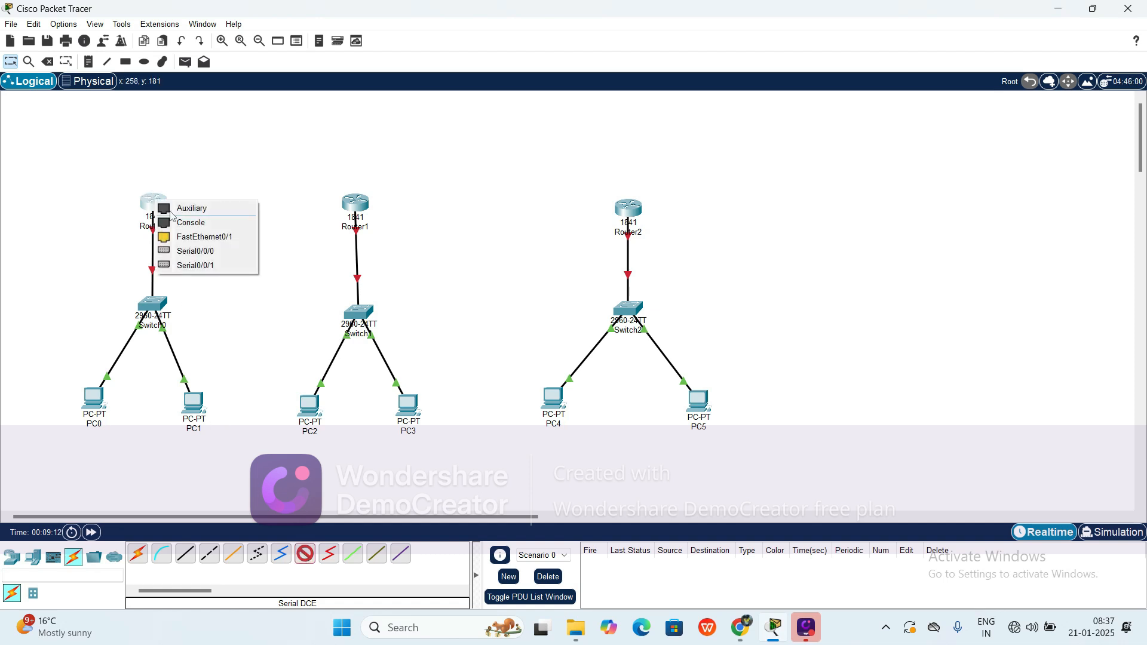
click(194, 252)
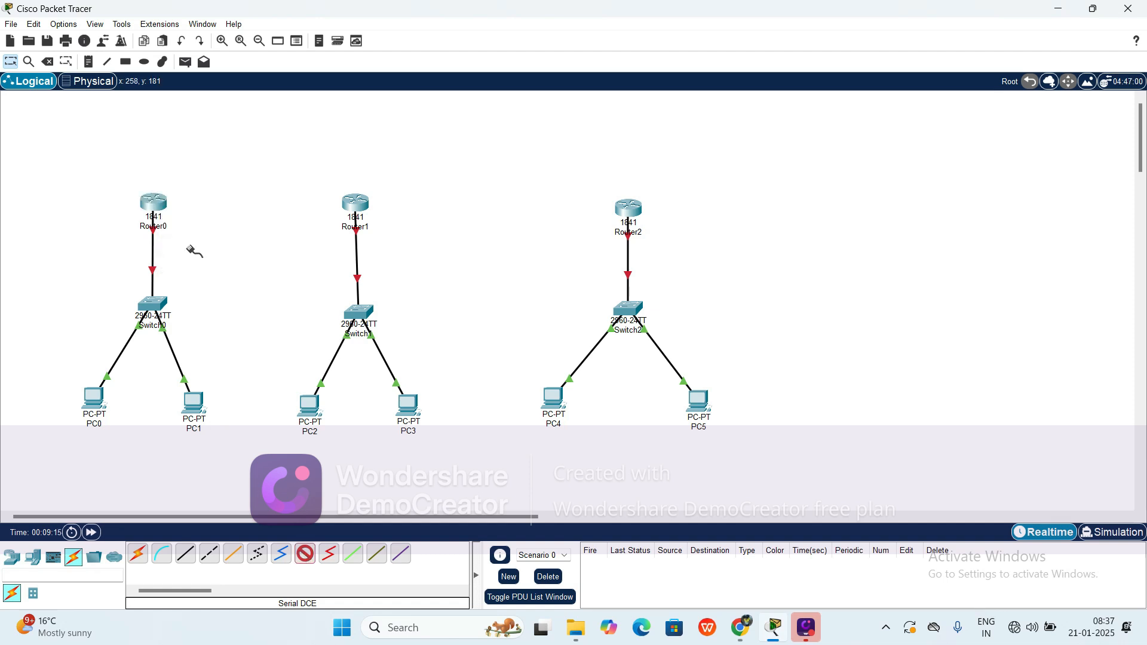
click(350, 205)
click(400, 255)
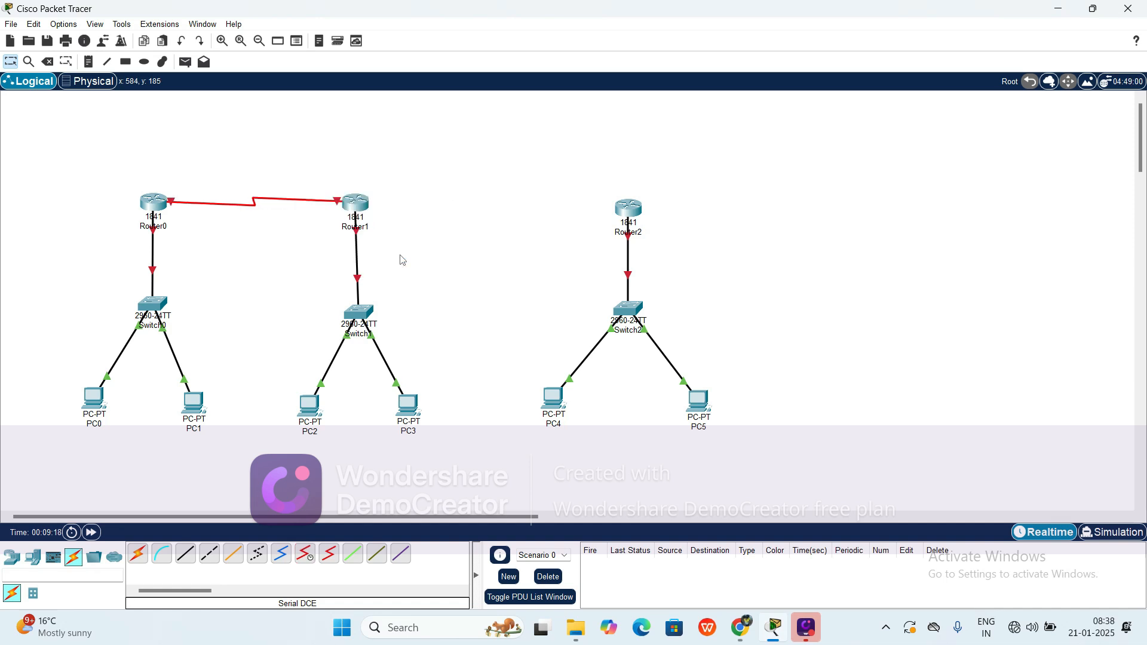
- Connect Router1's Serial0/0/1 to Router2's Serial0/0/0 with a Serial DCE cable and move Router2 slightly up, level with the other routers
click(305, 561)
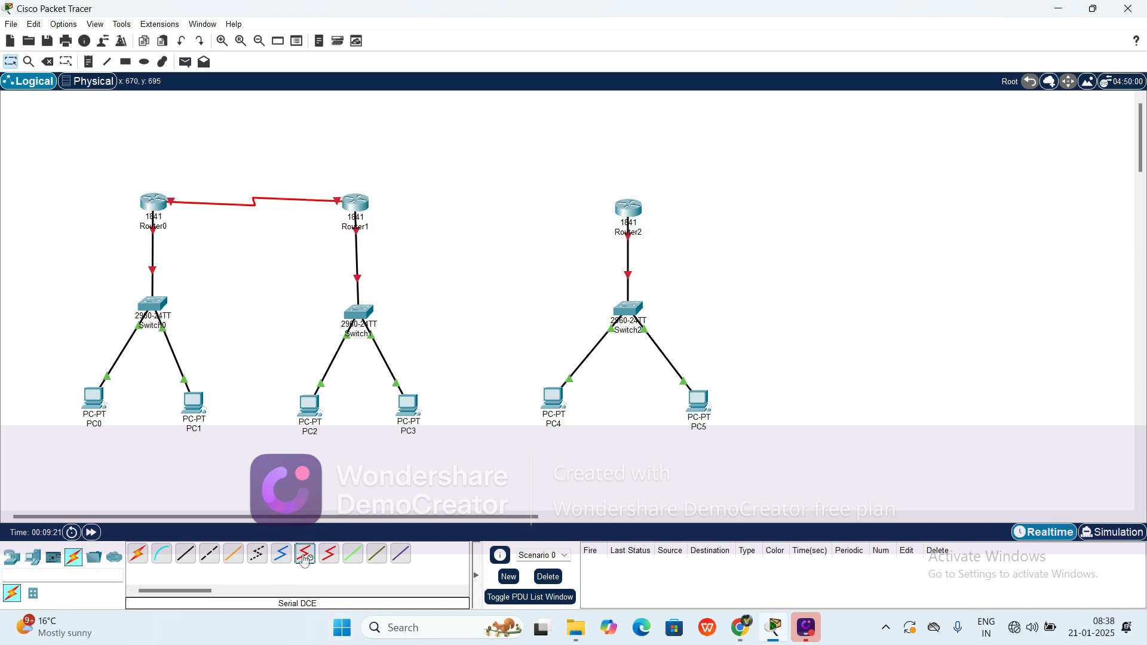
click(367, 206)
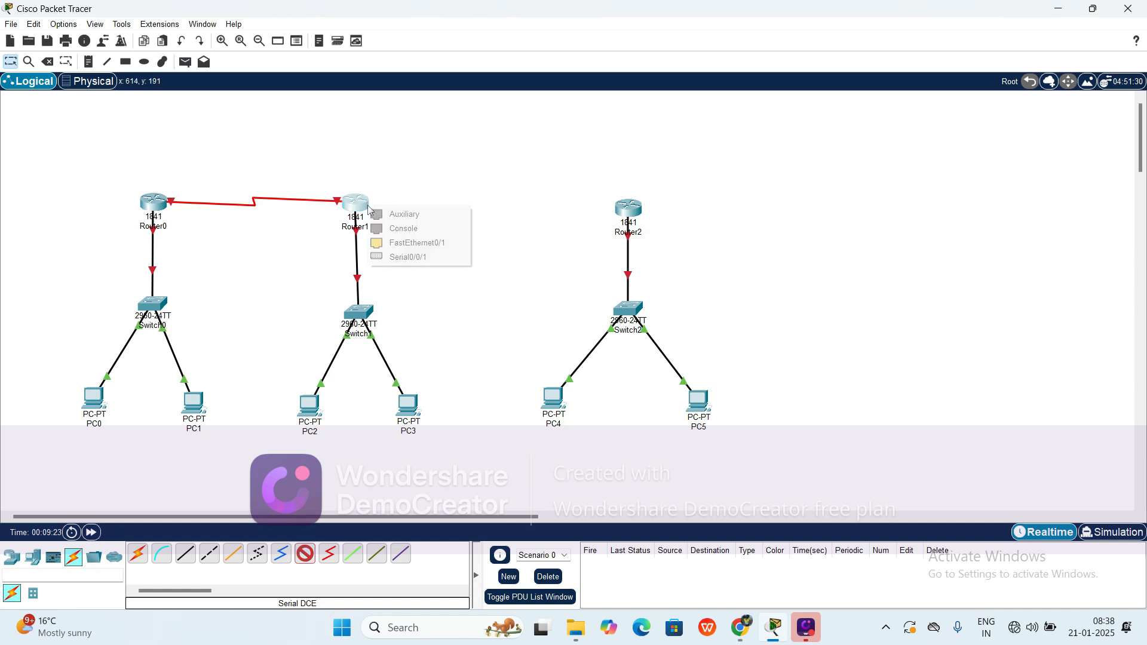
click(407, 258)
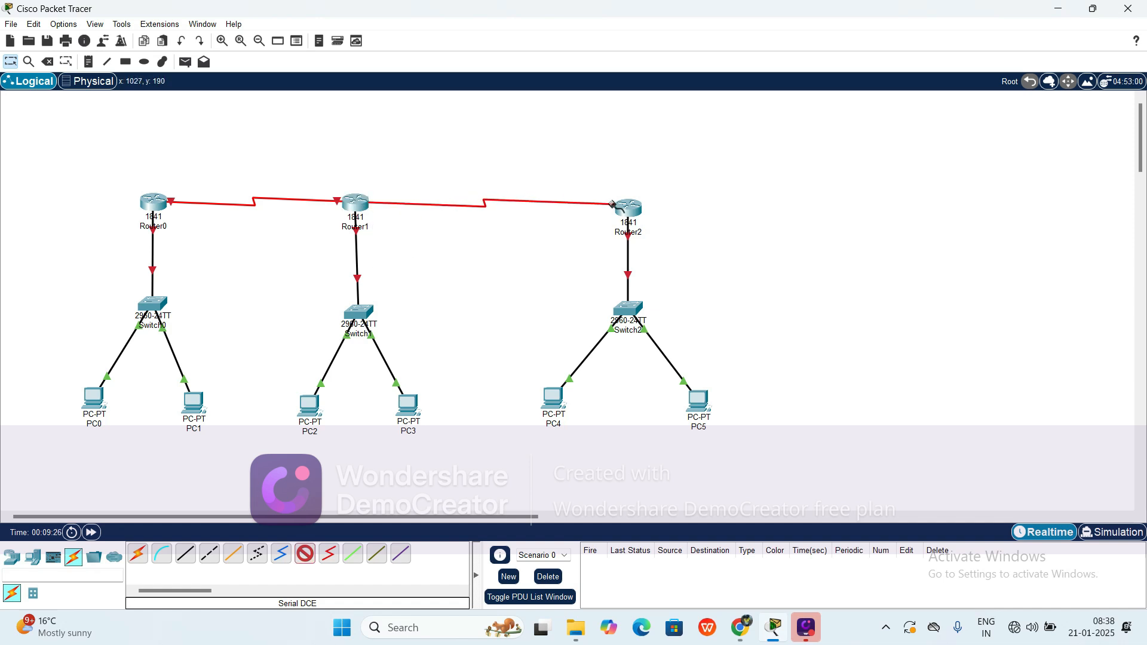
click(624, 207)
click(664, 257)
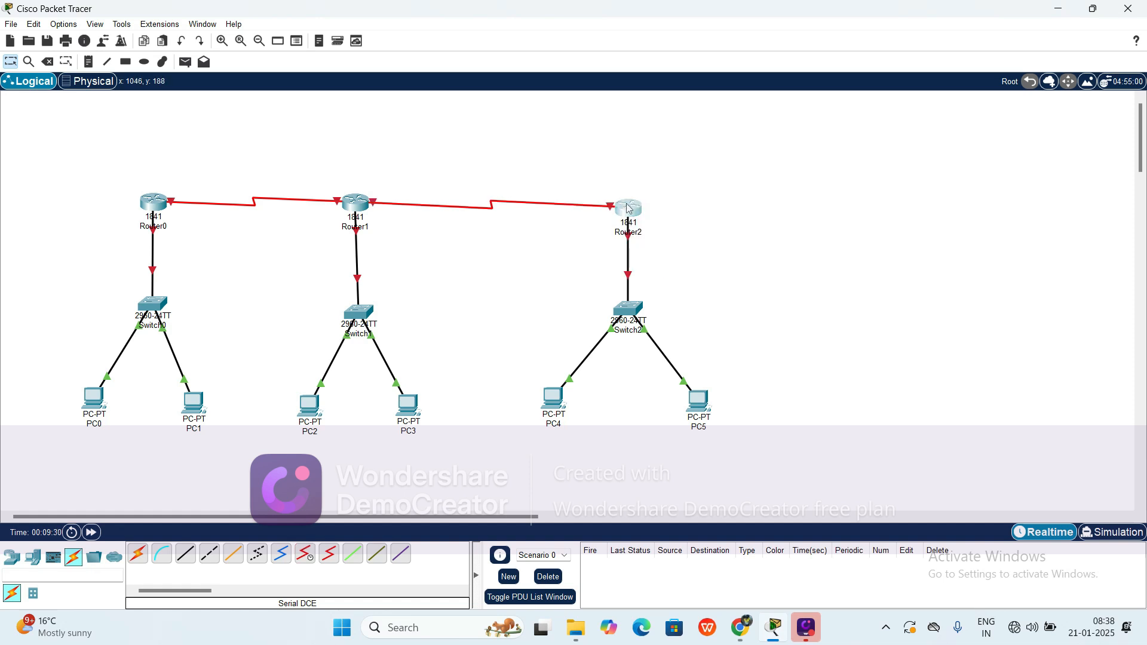
drag(629, 209, 630, 202)
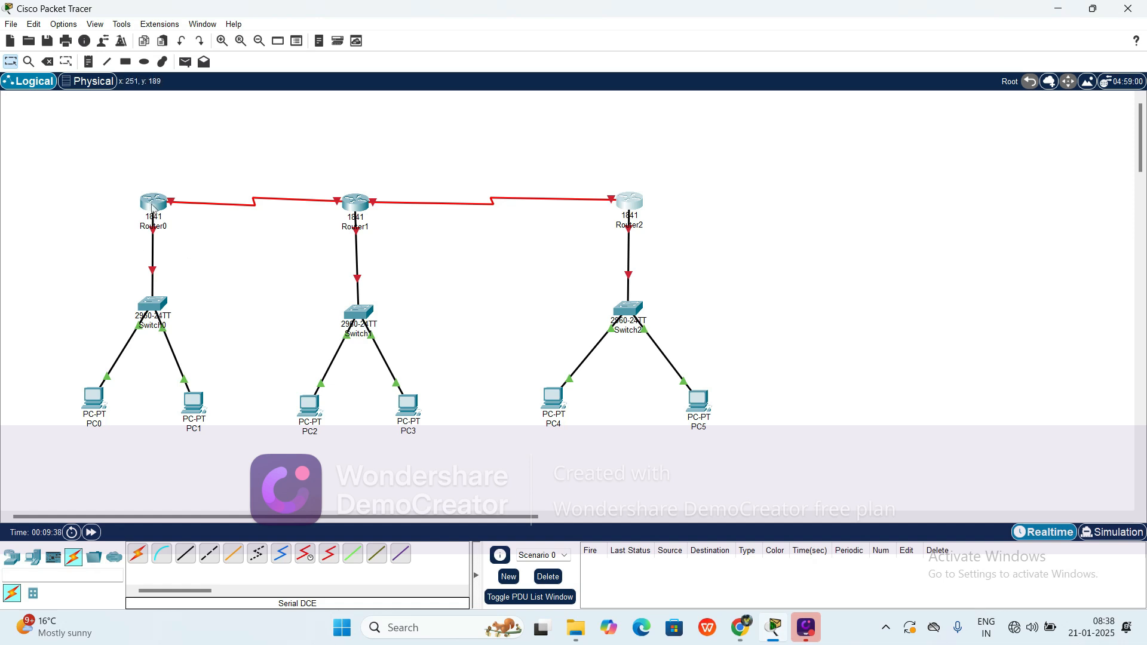
- Configure Router0's FastEthernet0/0 with IPv4 address 198.162.1.1 and subnet mask 255.255.255.0, and turn the port on
click(153, 208)
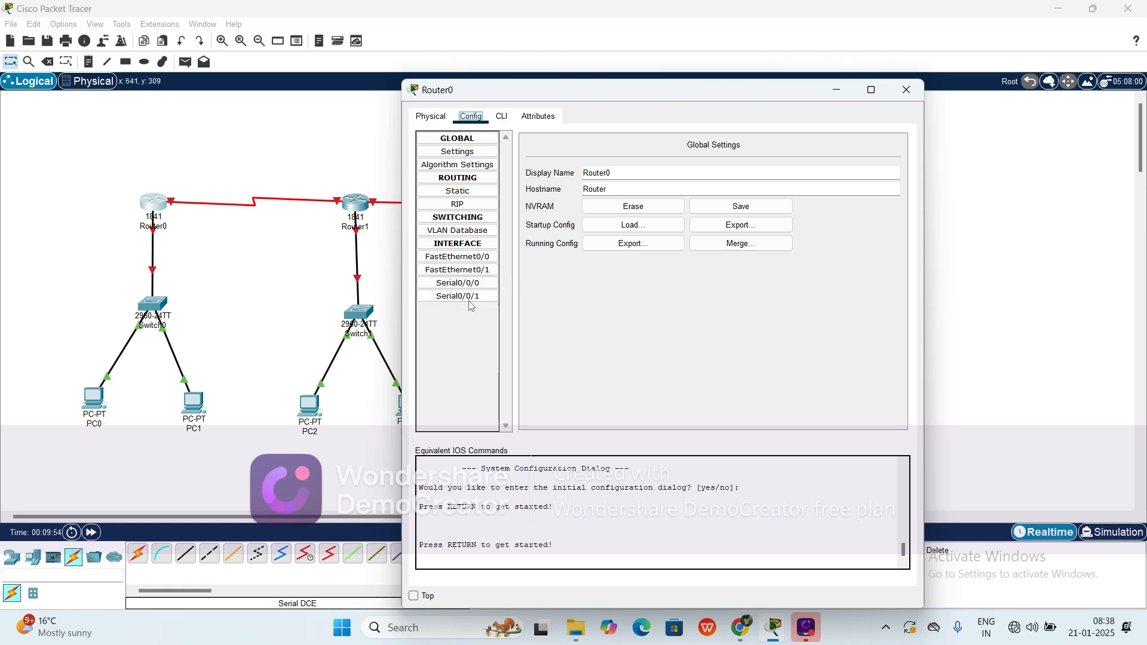
click(482, 263)
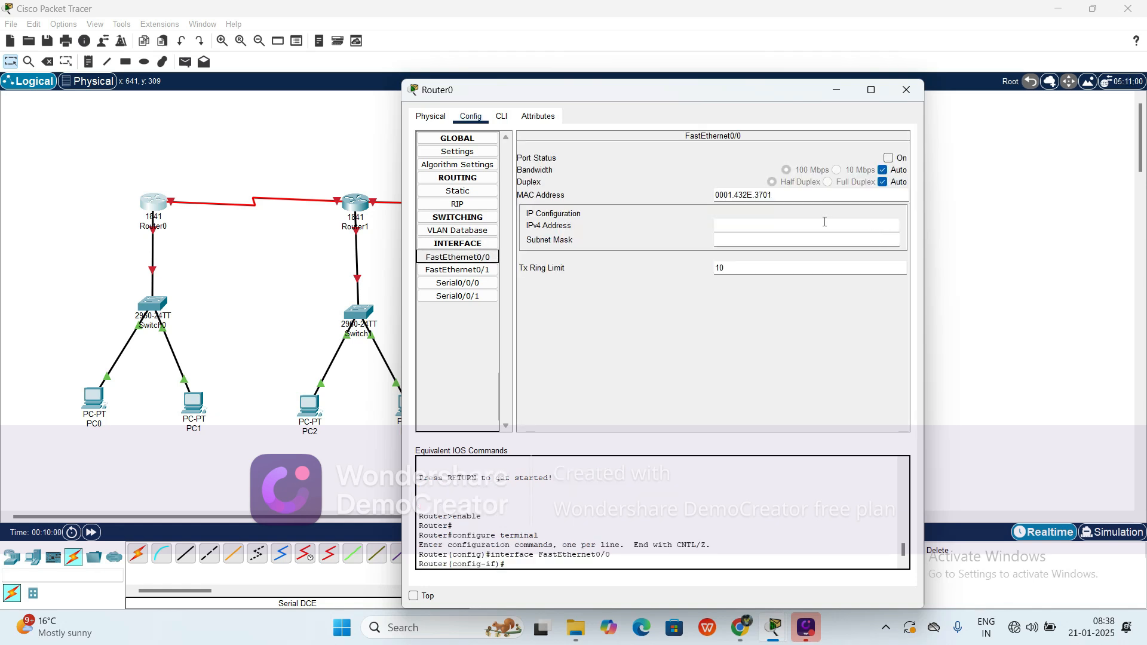
click(825, 223)
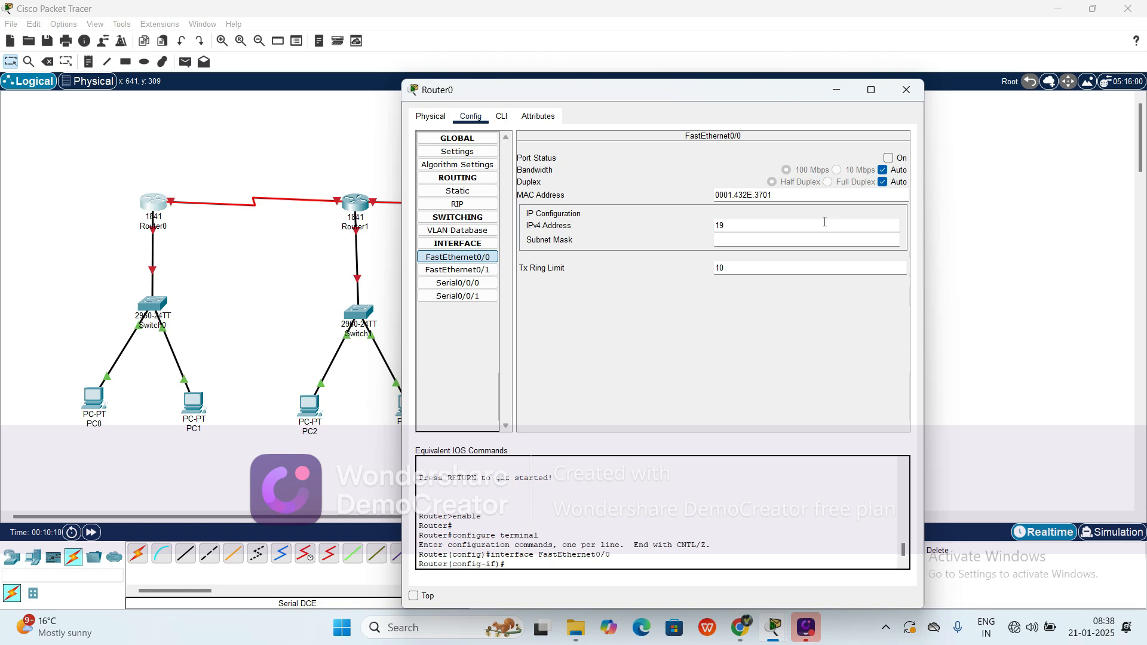
text(8.162.1.1)
click(798, 241)
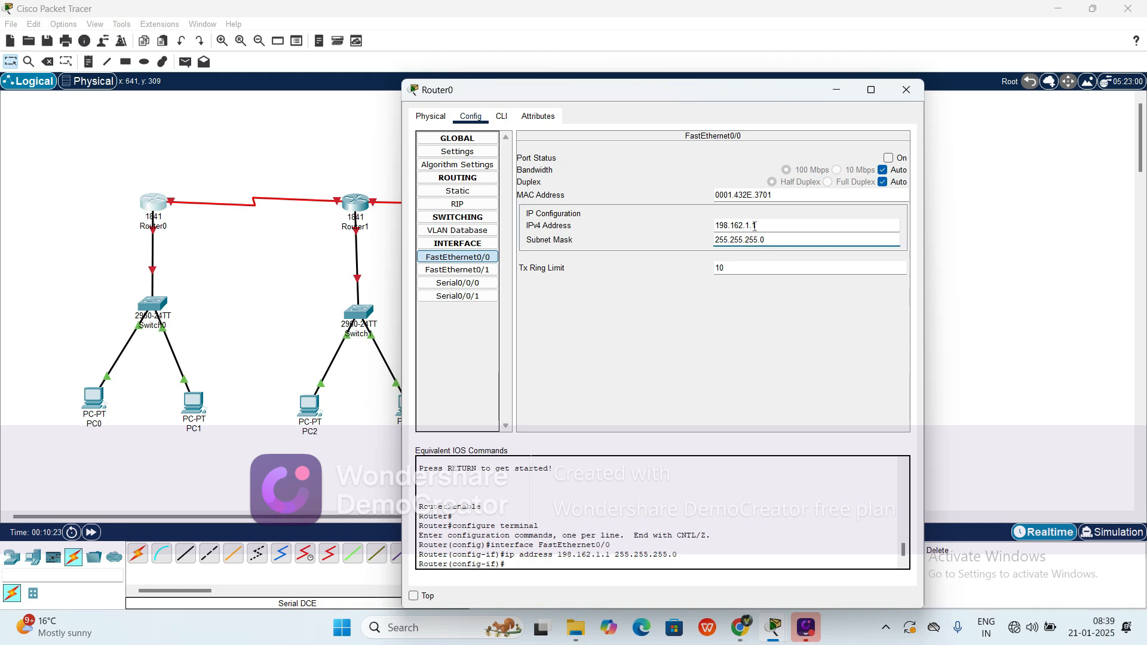
click(889, 159)
click(889, 158)
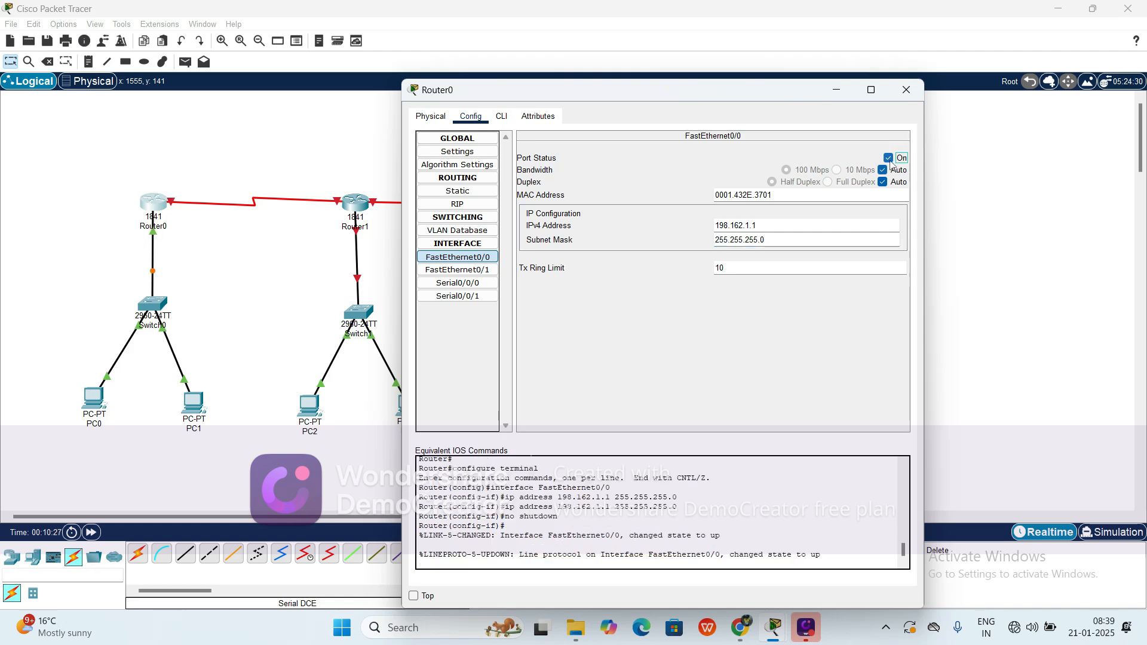
click(907, 96)
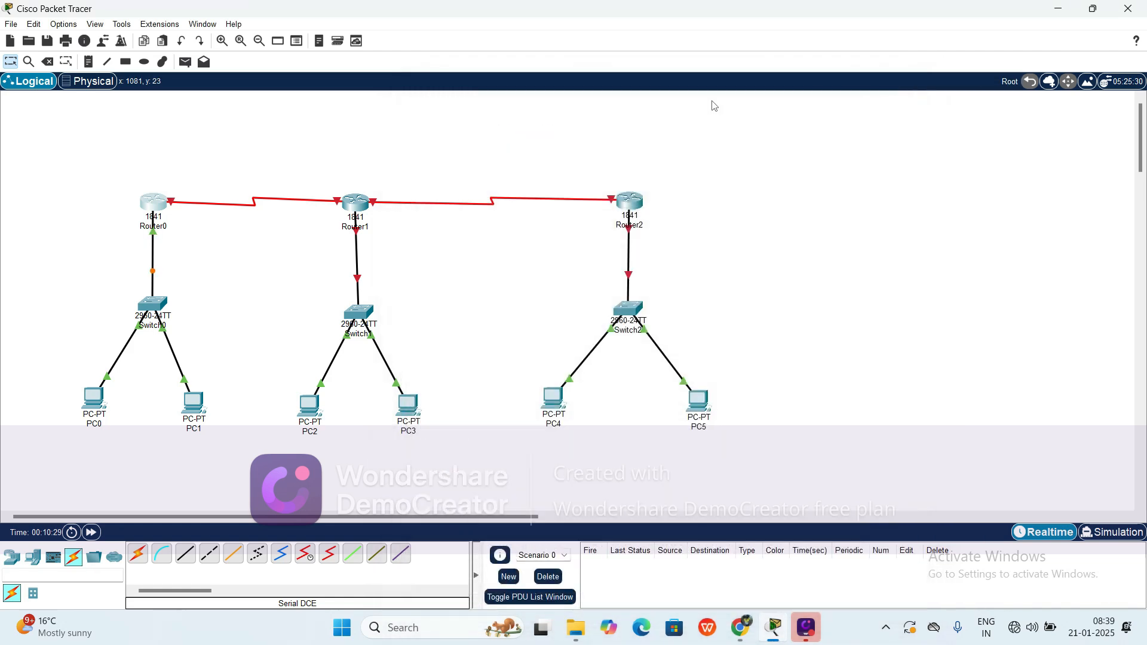
- Configure Router1's FastEthernet0/0 with IPv4 address 198.162.2.1 and subnet mask 255.255.255.0, and turn the port on
click(353, 208)
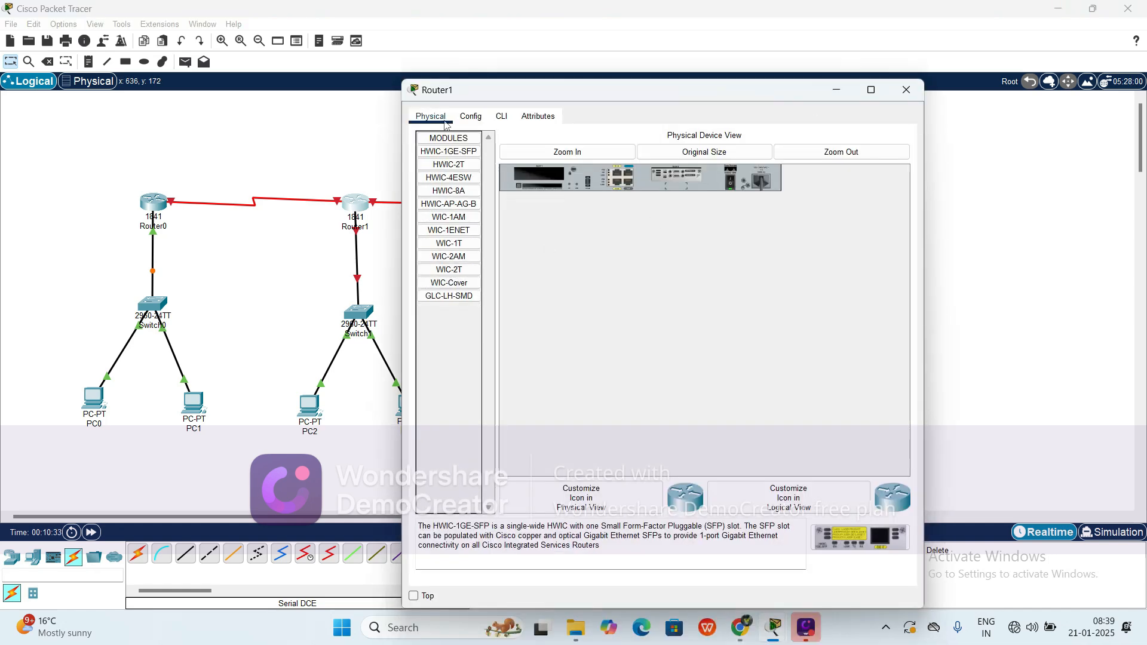
click(471, 116)
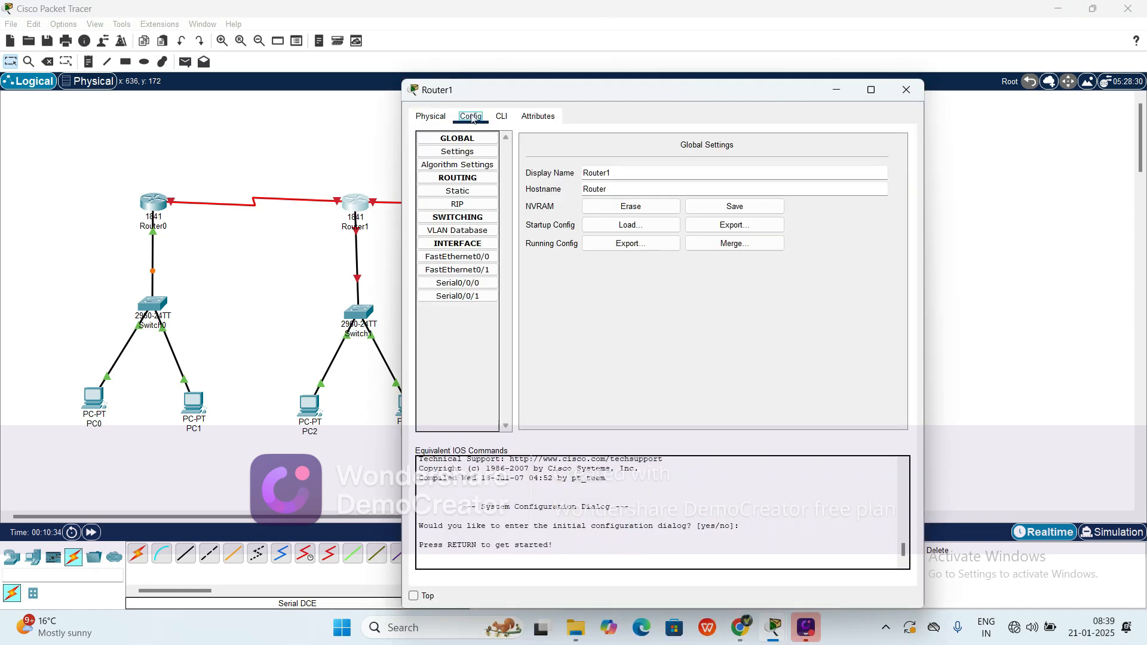
click(462, 259)
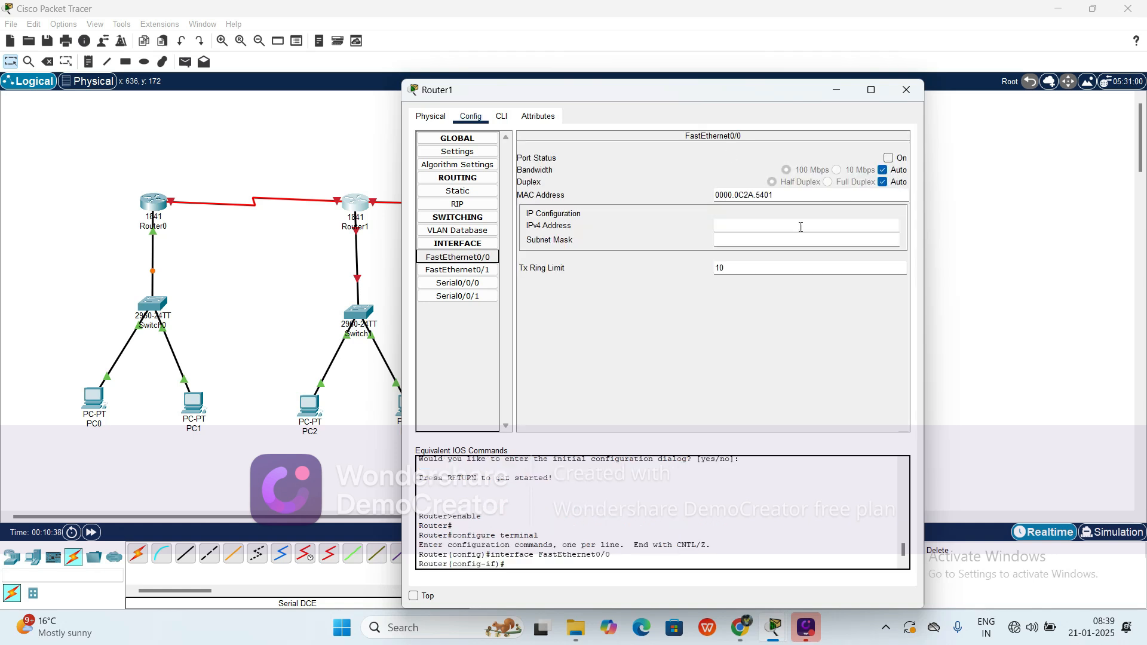
click(753, 220)
text(198.162.2.1)
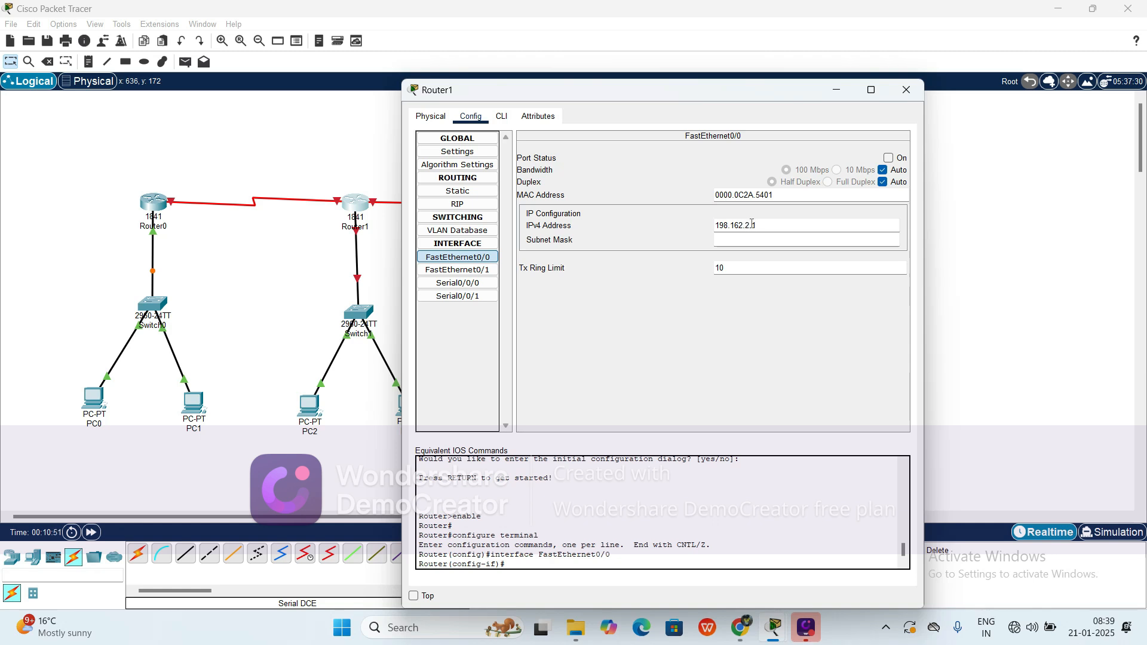
click(743, 239)
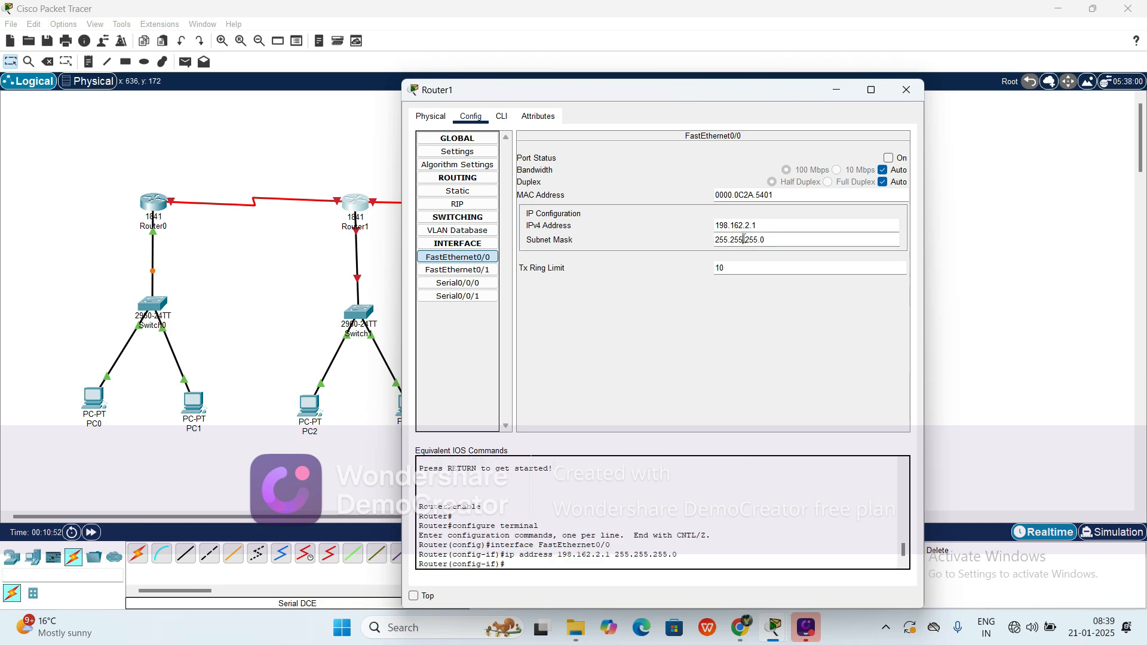
click(889, 159)
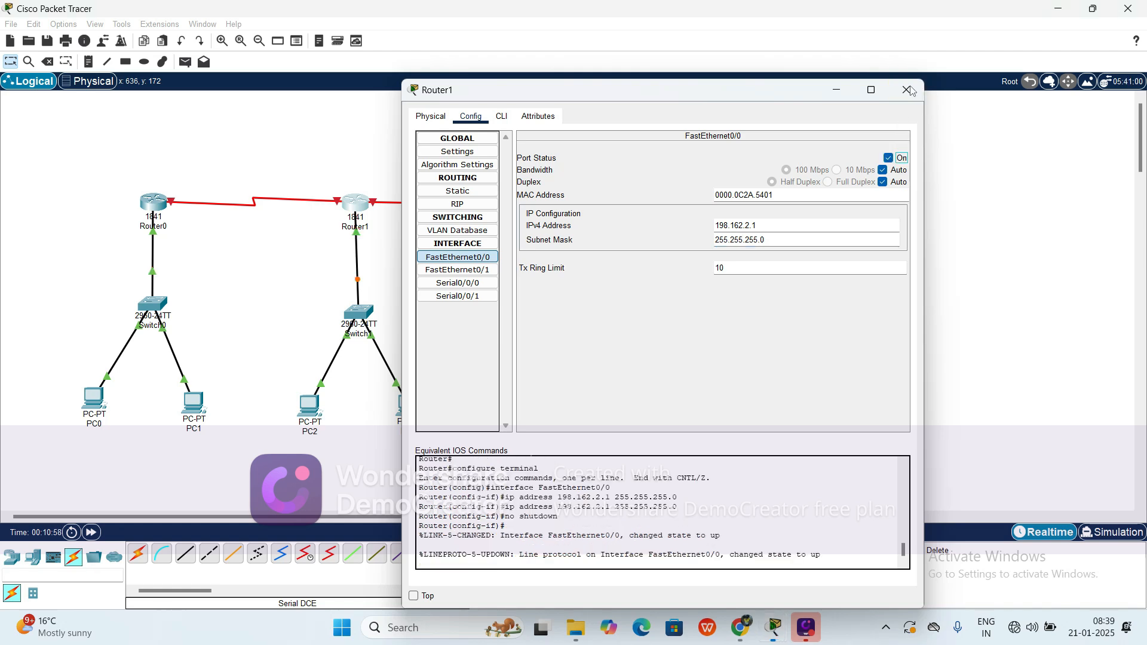
click(907, 90)
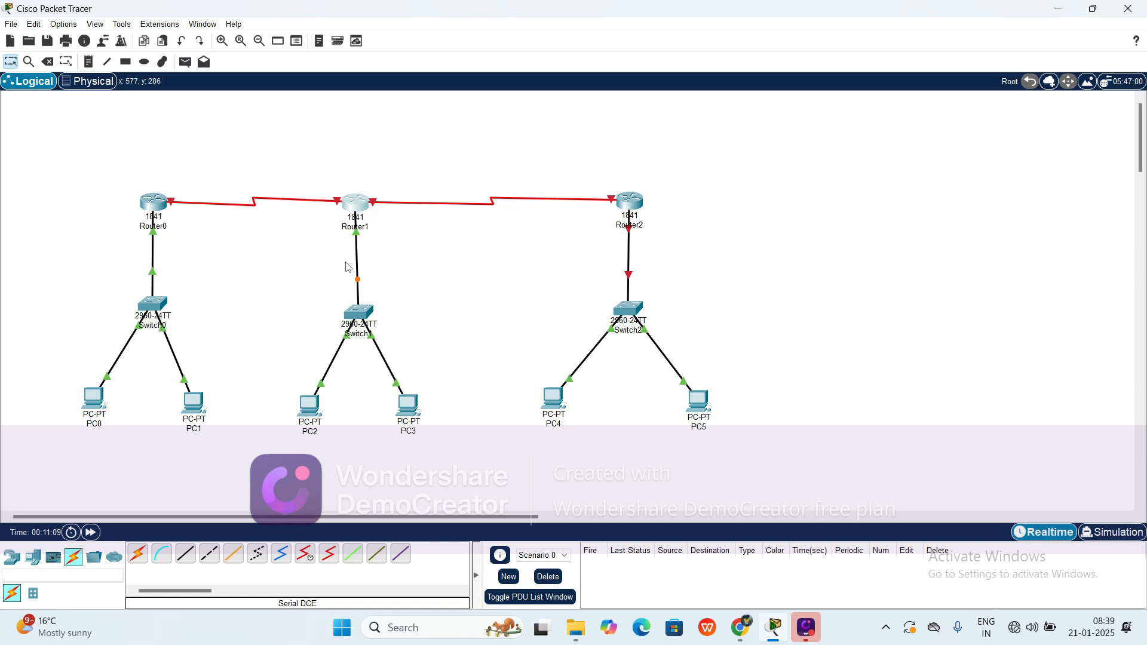
click(631, 203)
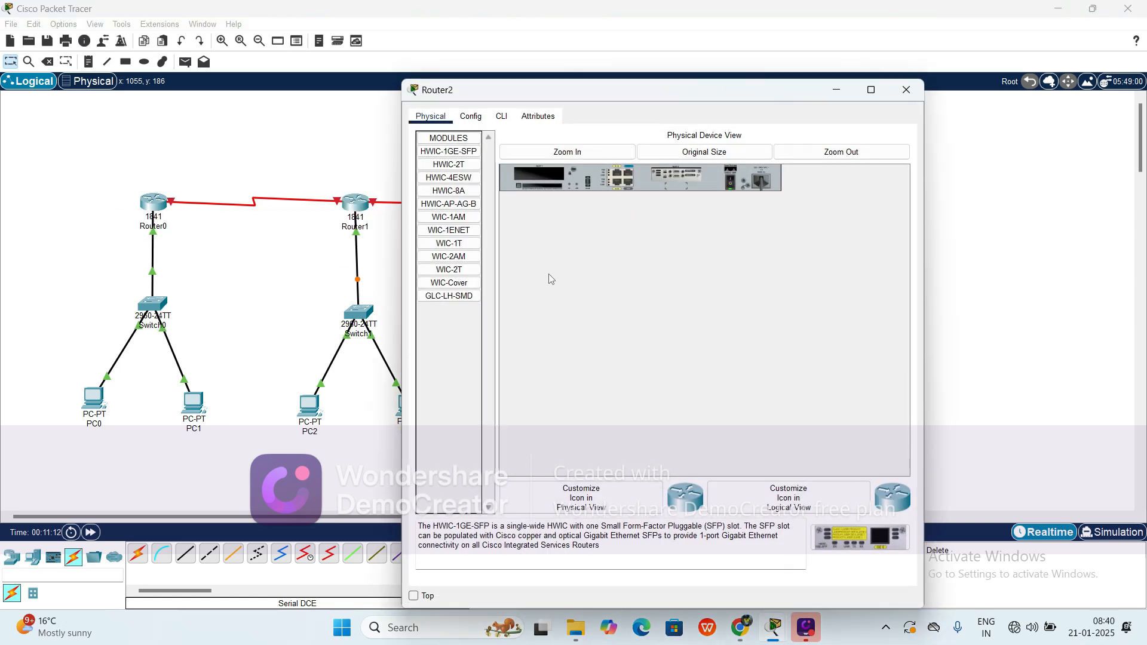
click(470, 117)
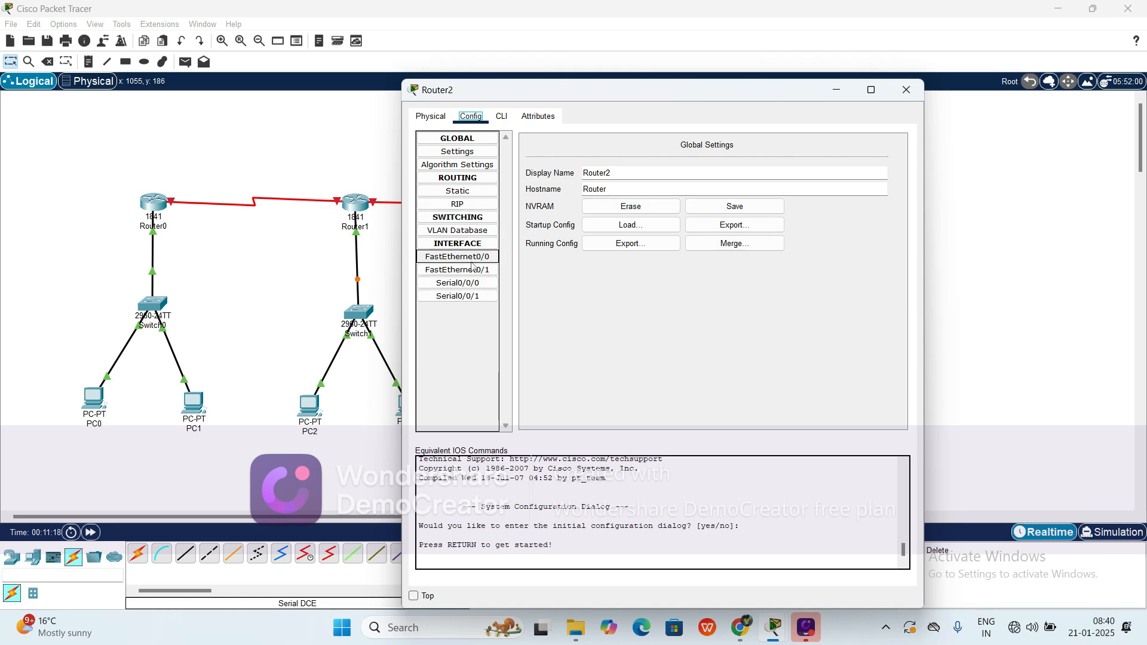
click(907, 89)
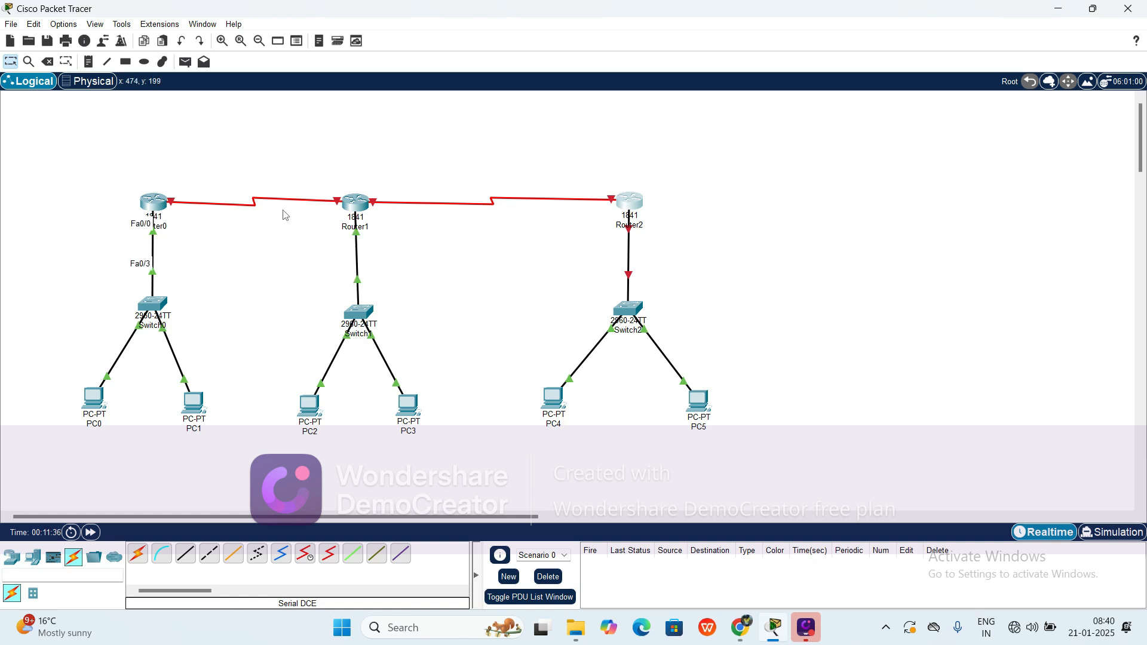
- Configure Router2's FastEthernet0/0 with IPv4 address 198.162.3.1 and subnet mask 255.255.255.0, and turn the port on
click(631, 206)
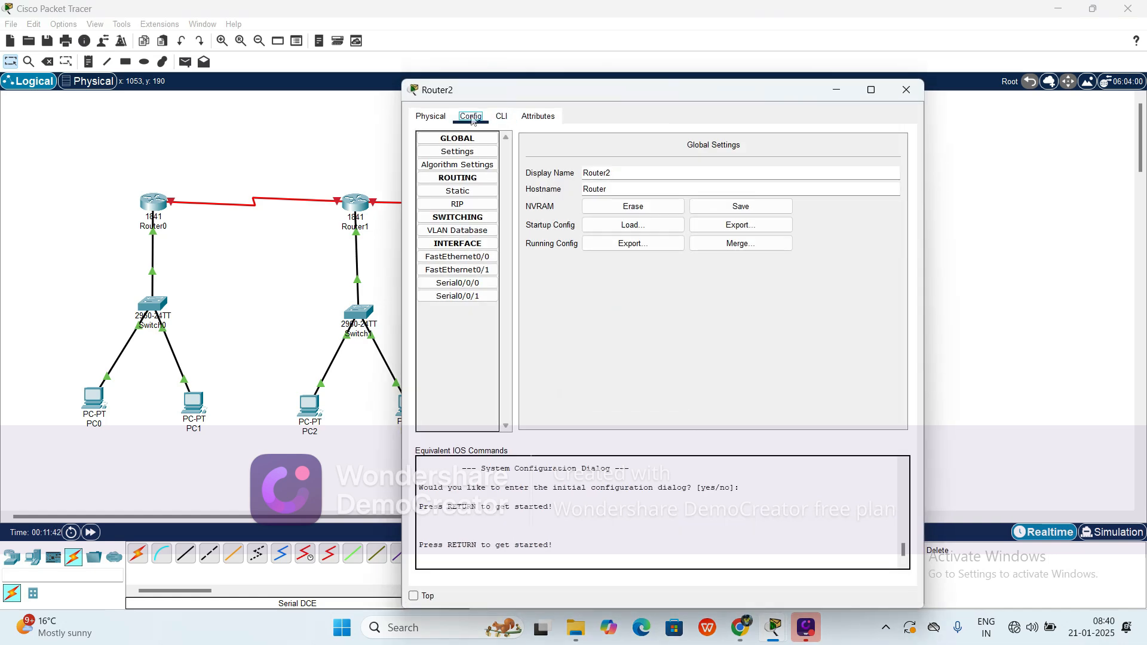
click(478, 258)
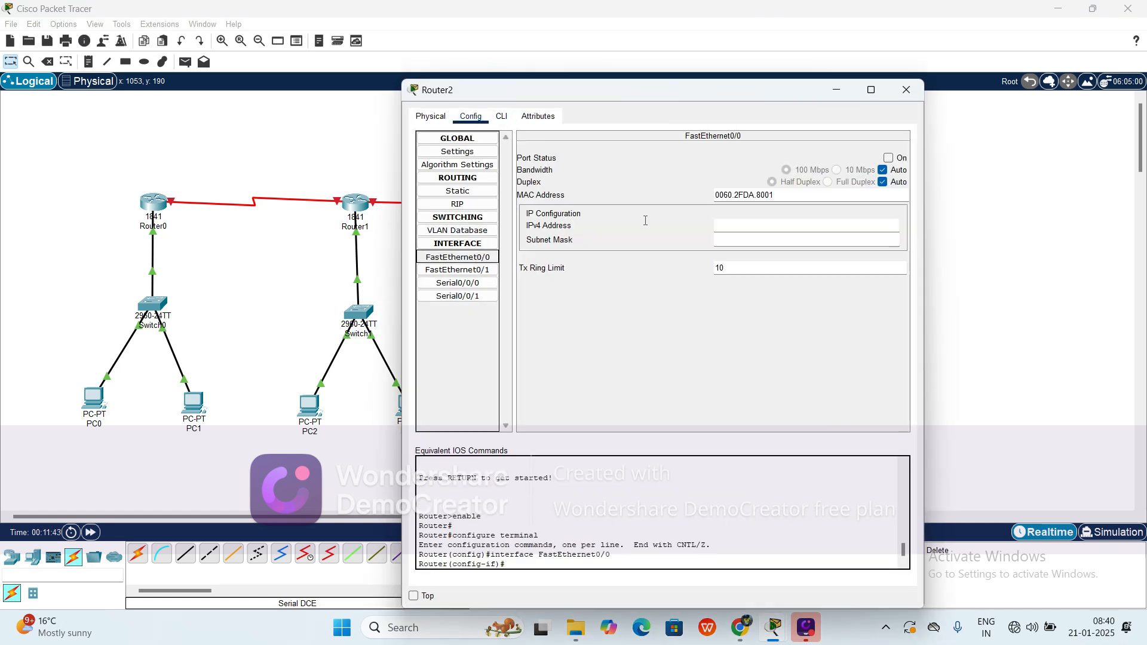
click(796, 224)
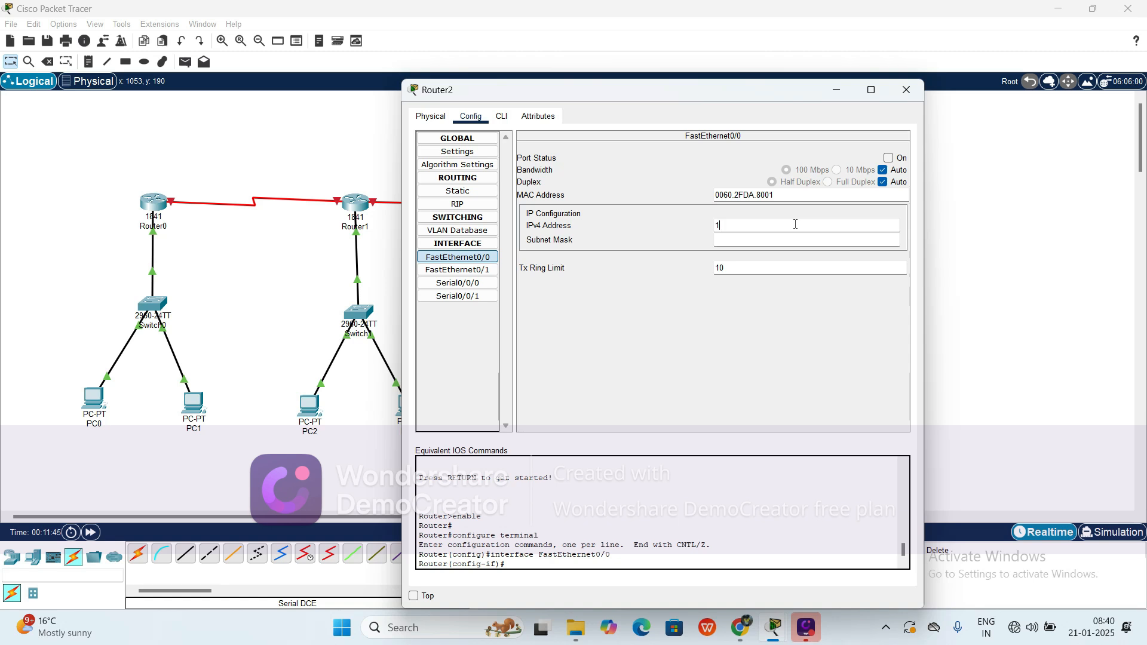
text(198.162.)
text(3.1)
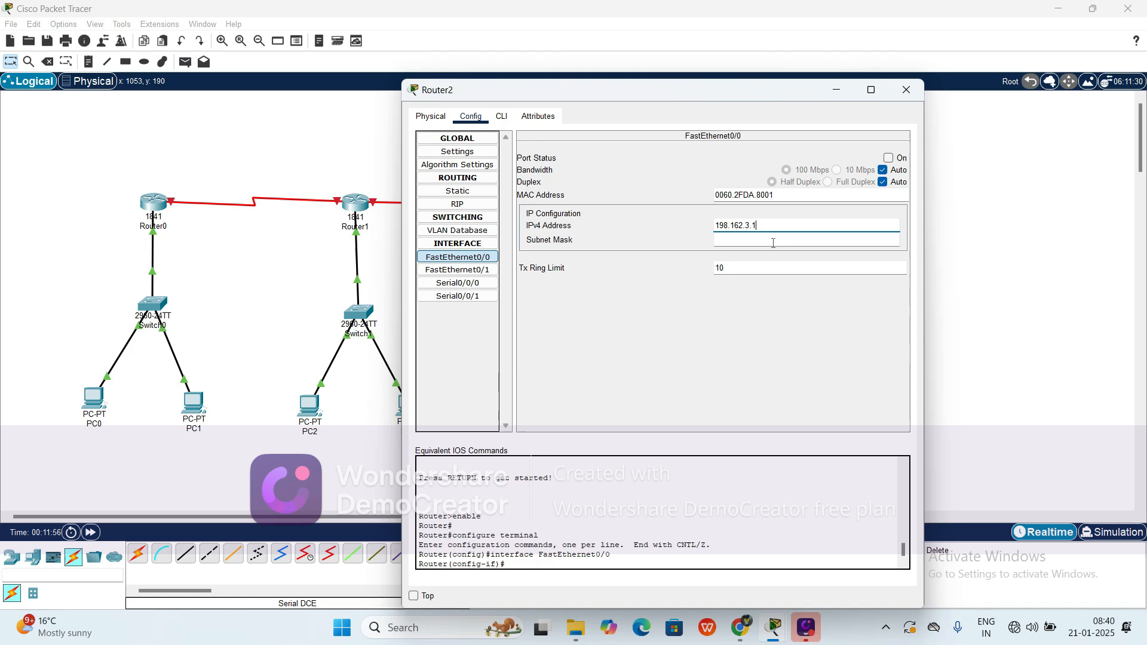
click(781, 239)
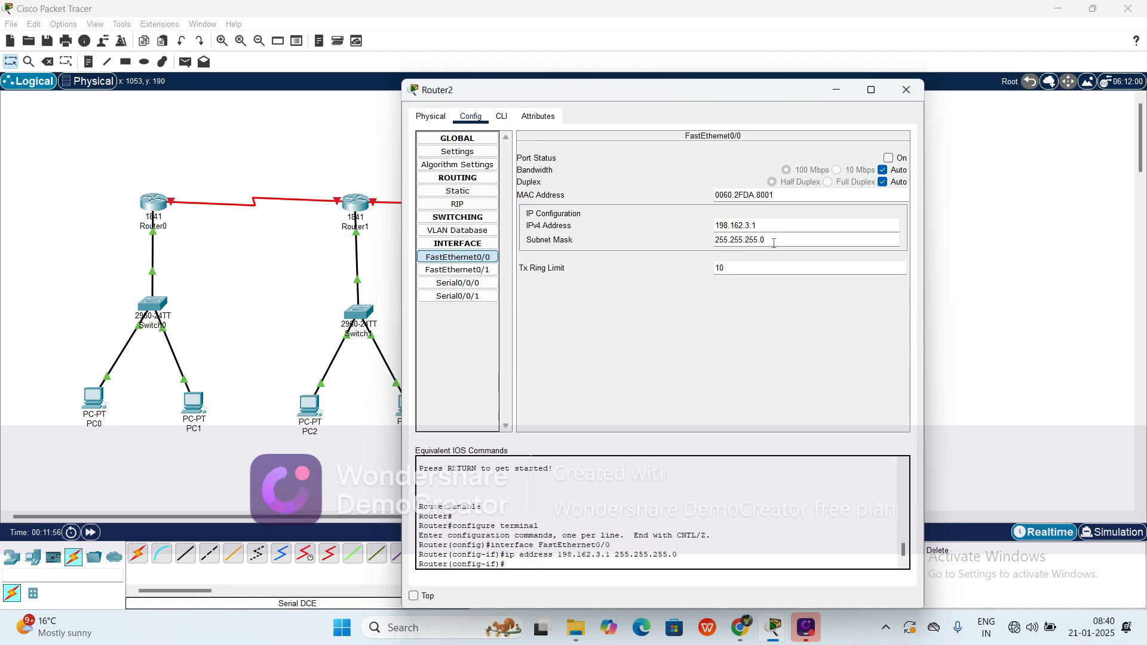
click(889, 159)
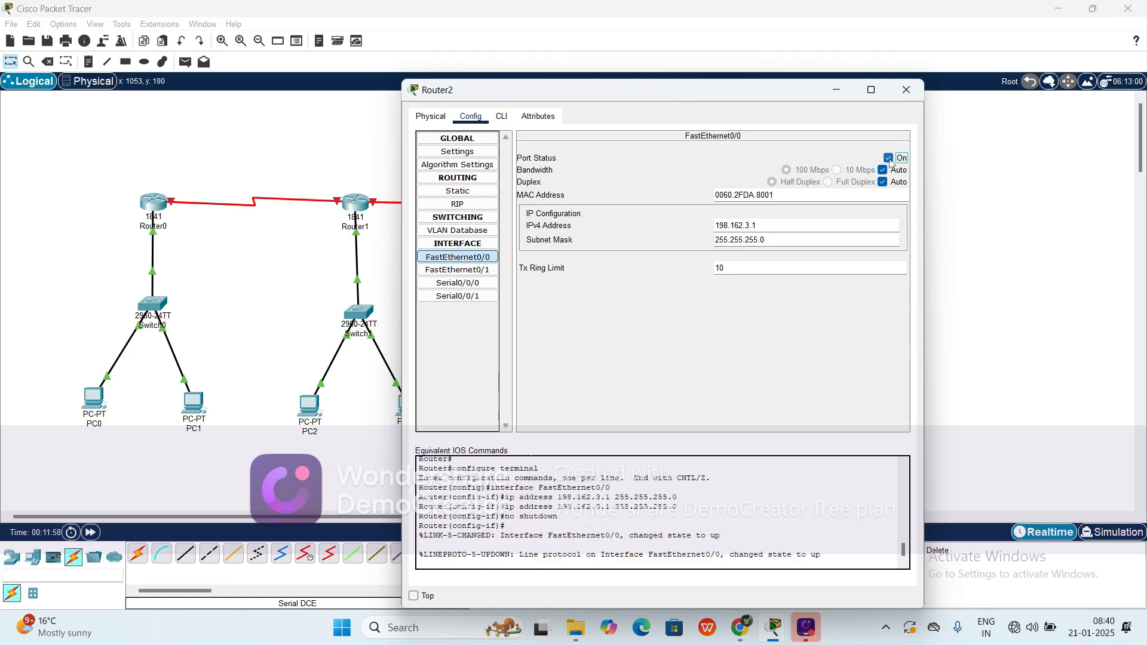
click(908, 89)
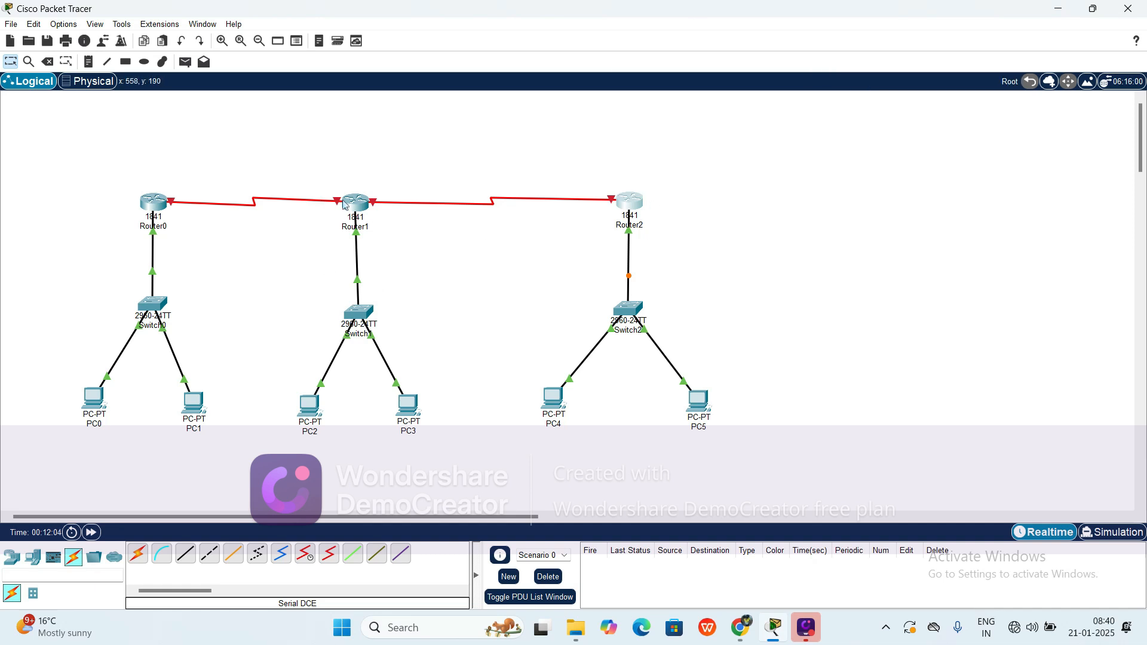
- Give PC0 the static IPv4 address 198.162.1.2 with subnet mask 255.255.255.0
mouse_move(357, 256)
mouse_move(144, 204)
click(94, 399)
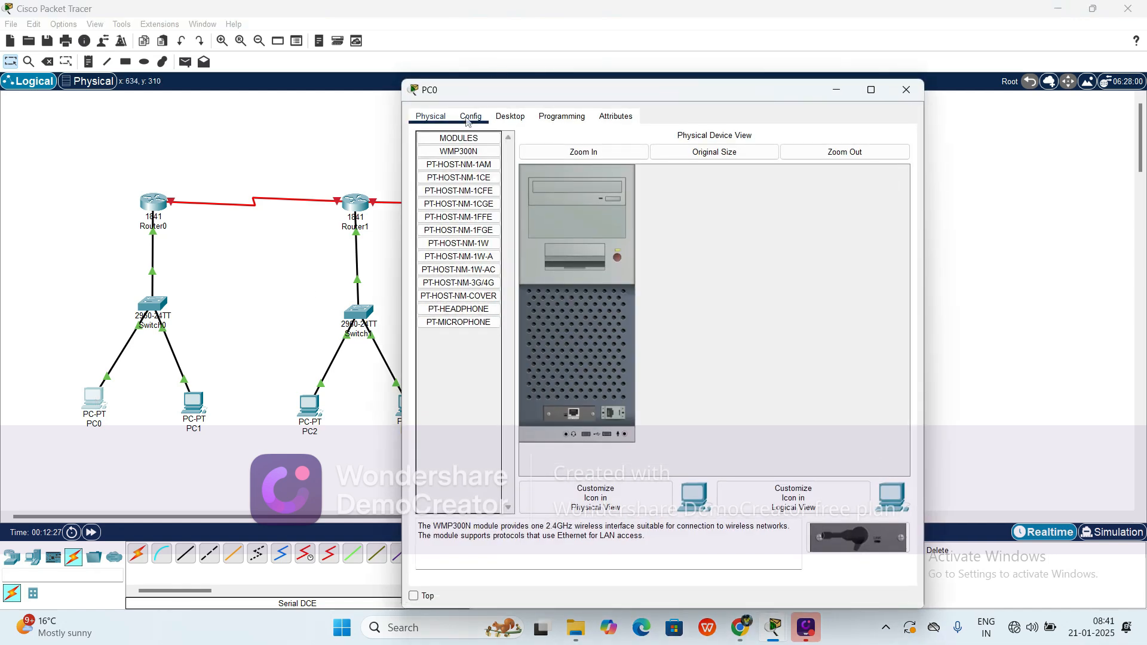
click(510, 116)
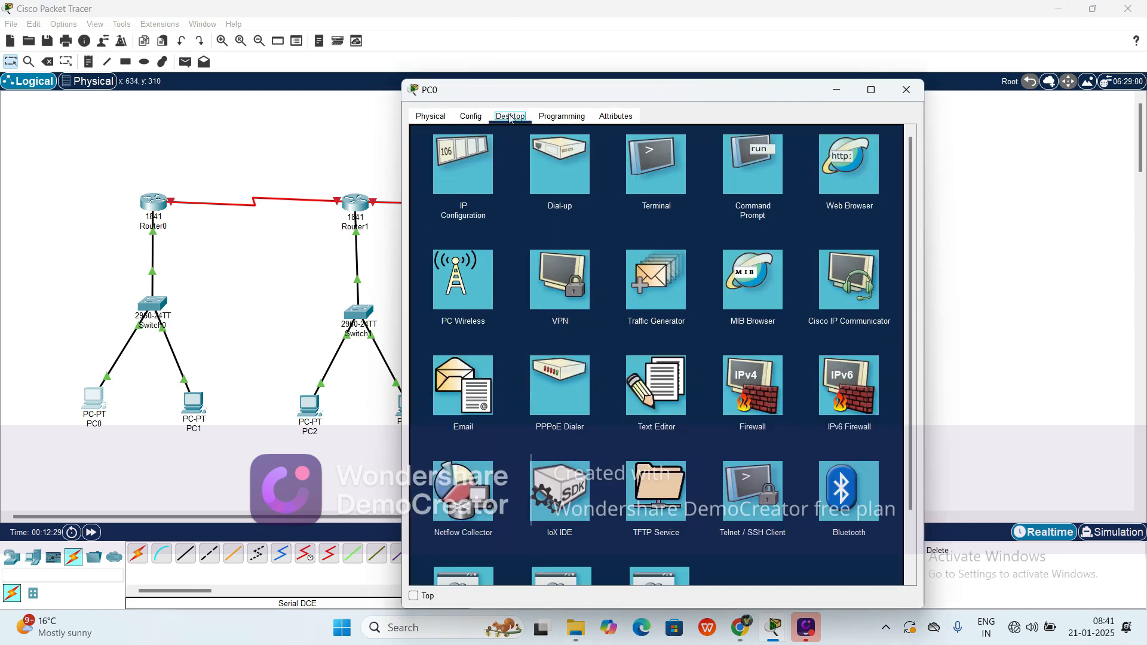
click(458, 172)
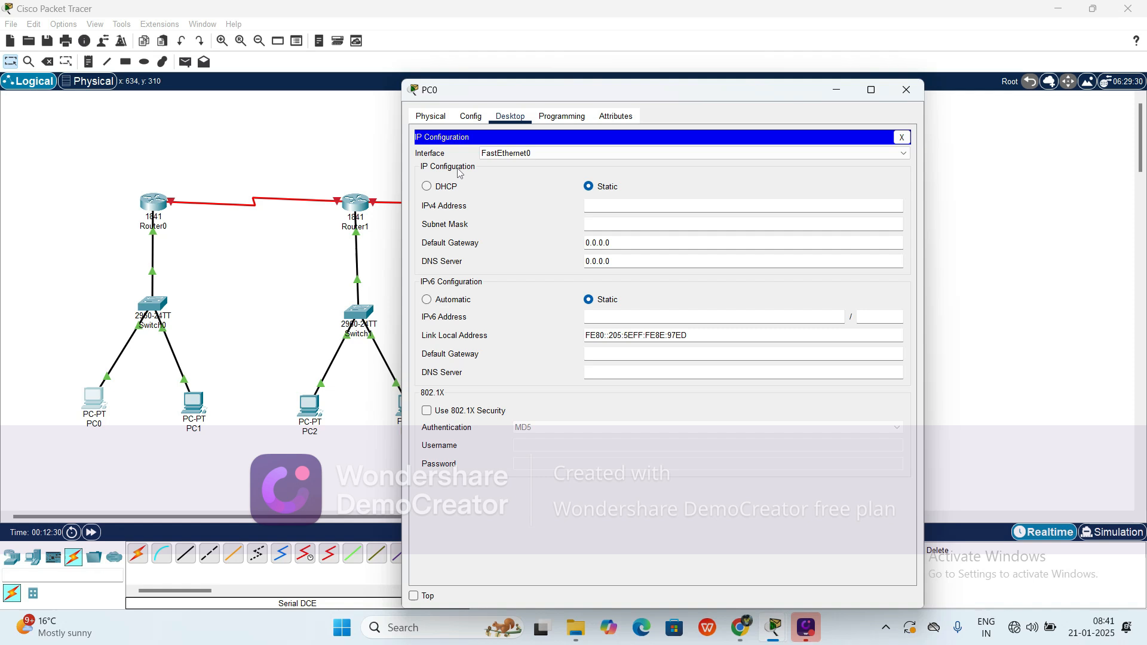
click(624, 208)
text(198.162.1.2)
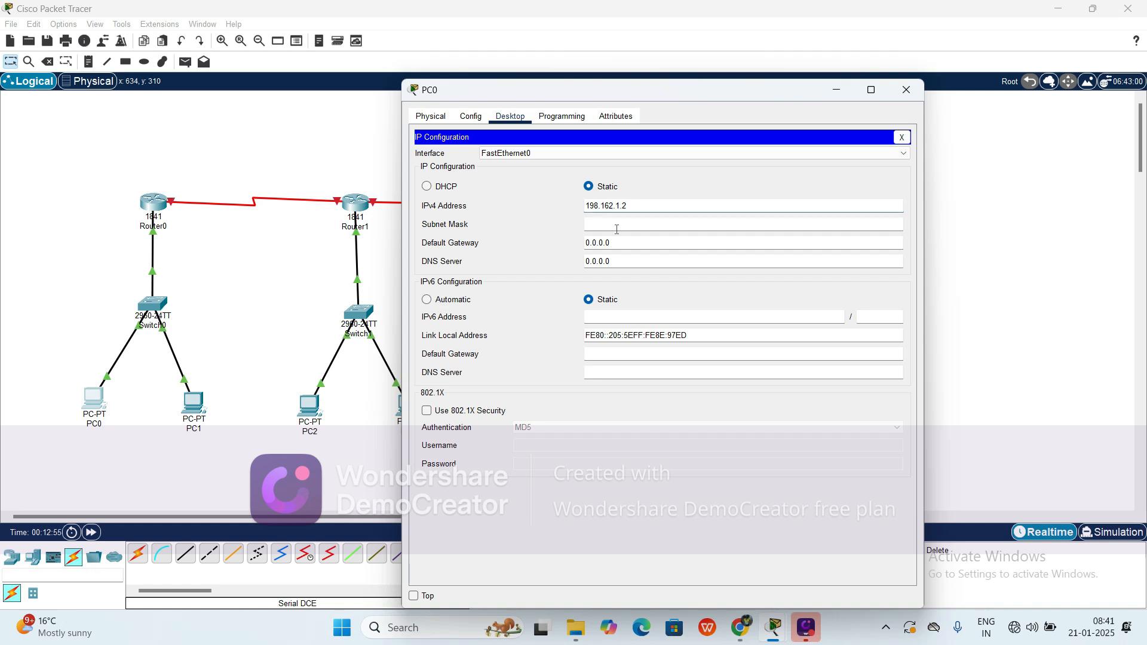
click(617, 228)
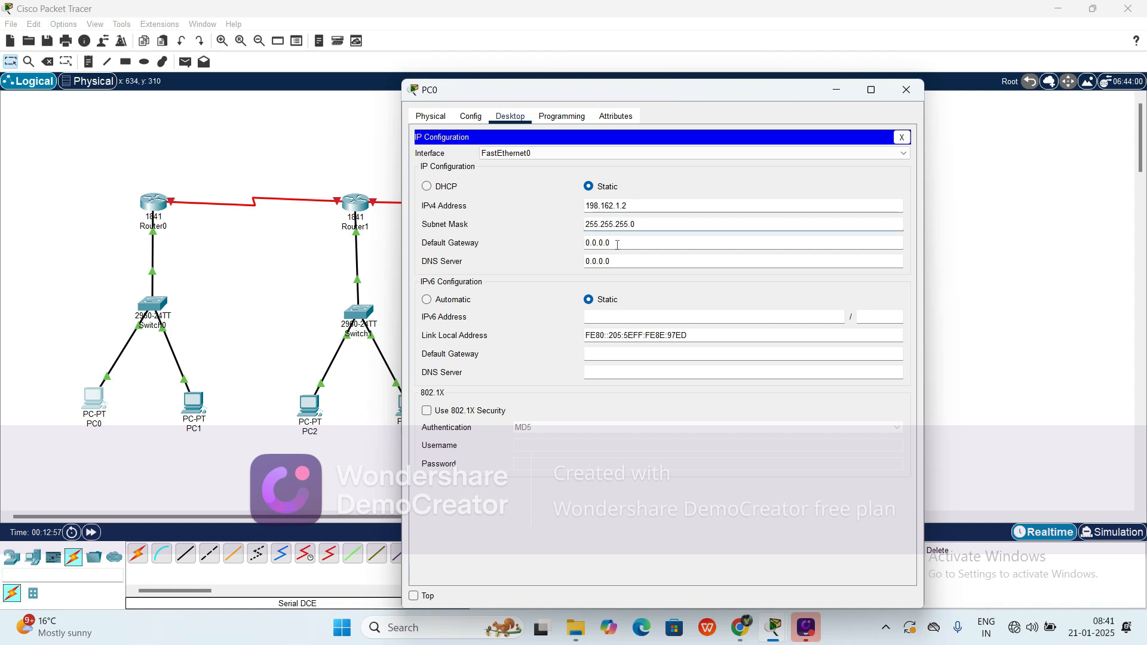
- Set PC0's default gateway to 198.162.1.1 and close its configuration window
click(616, 244)
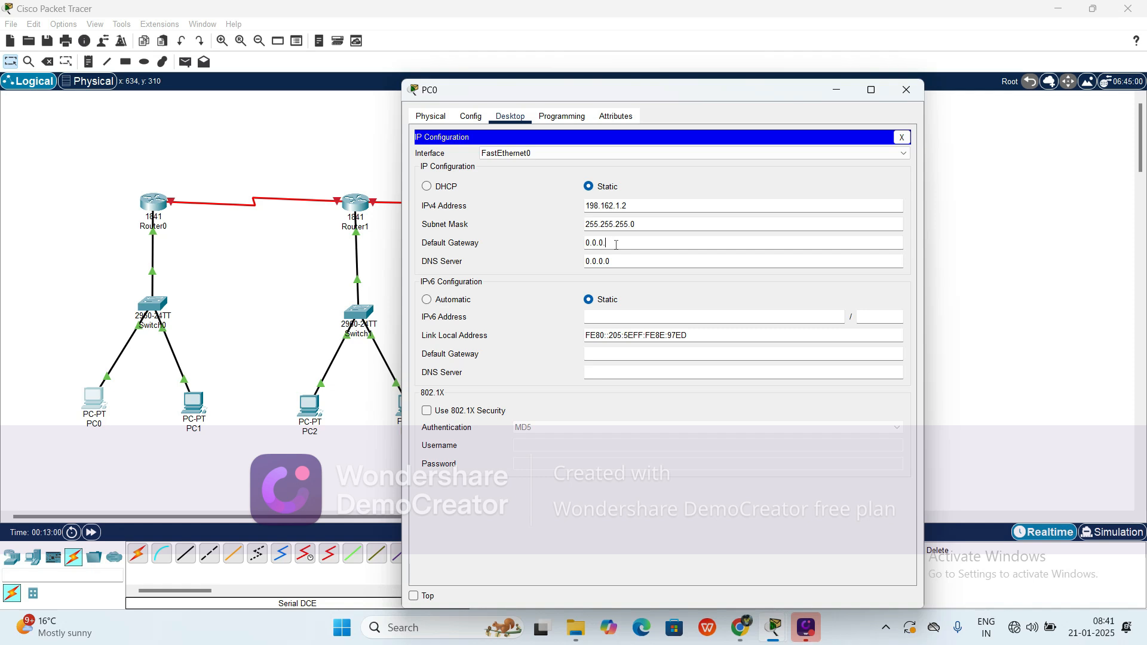
key(BackSpace)
key(BackSpace)
key(BackSpace)
key(BackSpace)
key(BackSpace)
key(BackSpace)
key(BackSpace)
text(198.162.1)
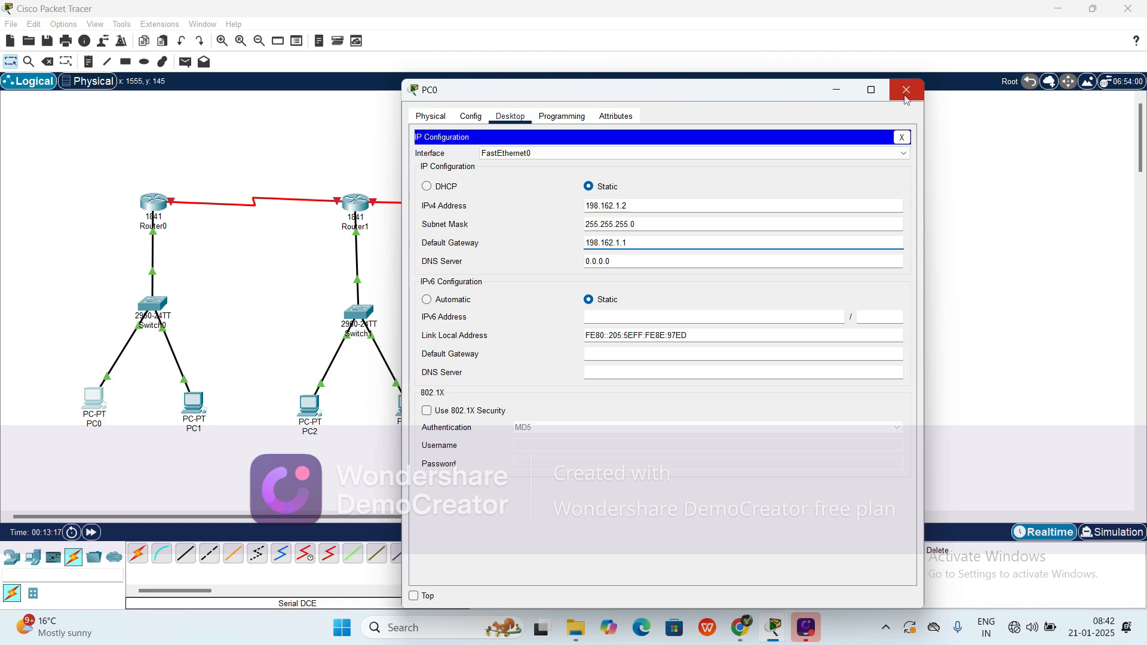
click(906, 99)
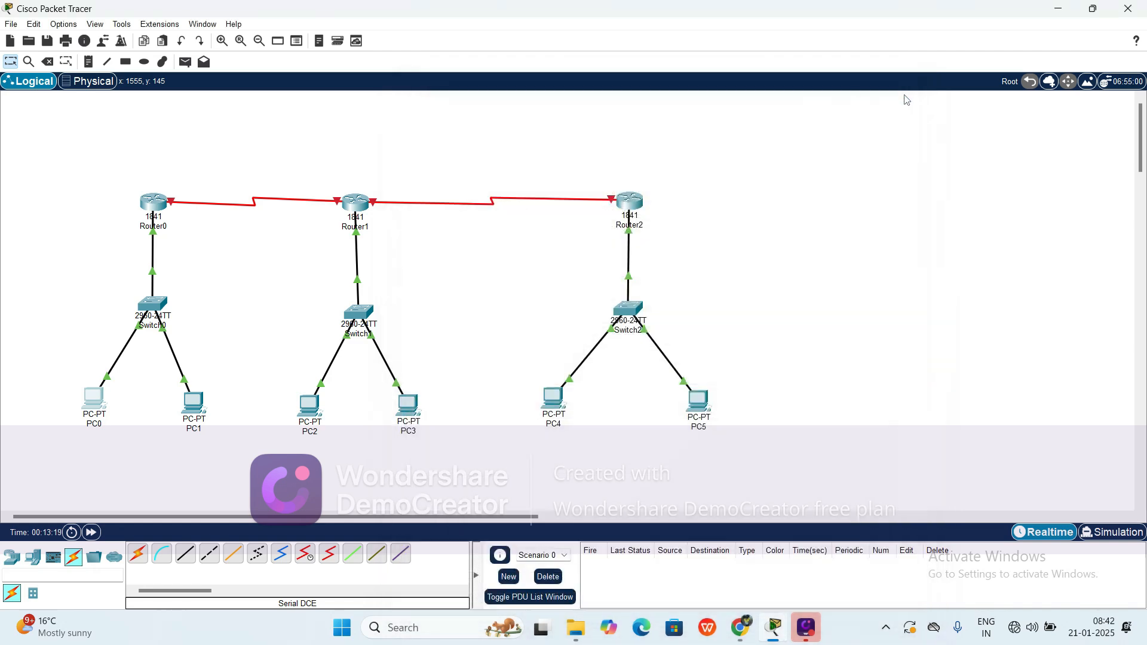
- Configure PC1 with static IPv4 address 198.162.1.3, subnet mask 255.255.255.0 and default gateway 198.162.1.1
click(192, 413)
click(518, 159)
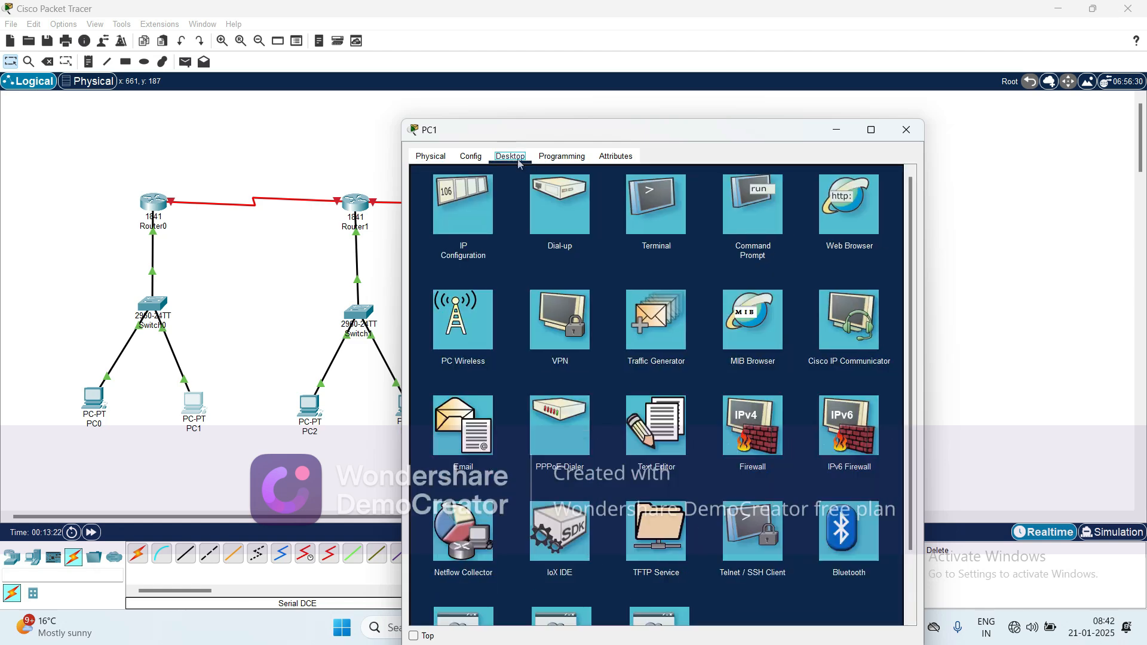
click(482, 219)
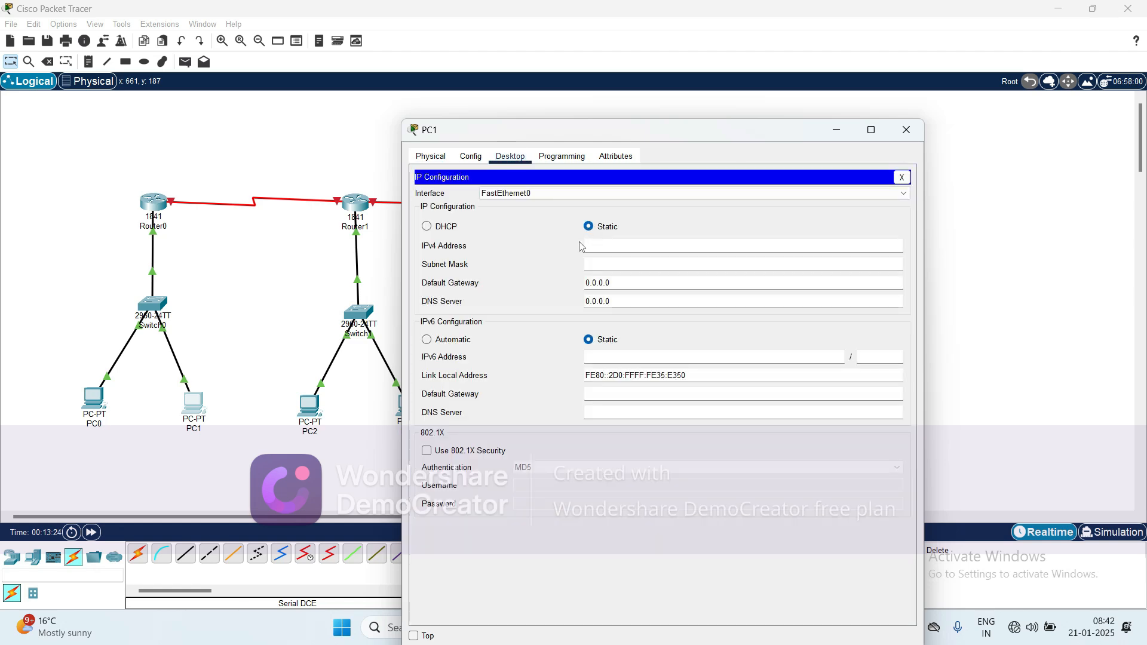
click(595, 245)
text(198.162)
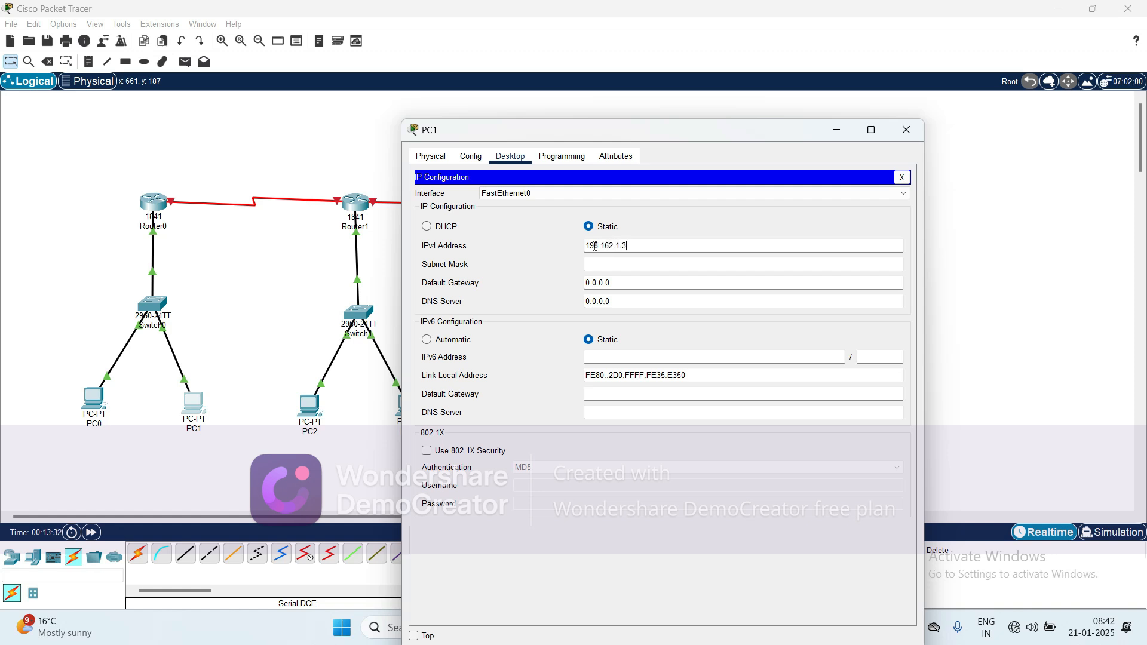
text(.1.3)
click(611, 264)
drag(614, 283, 581, 289)
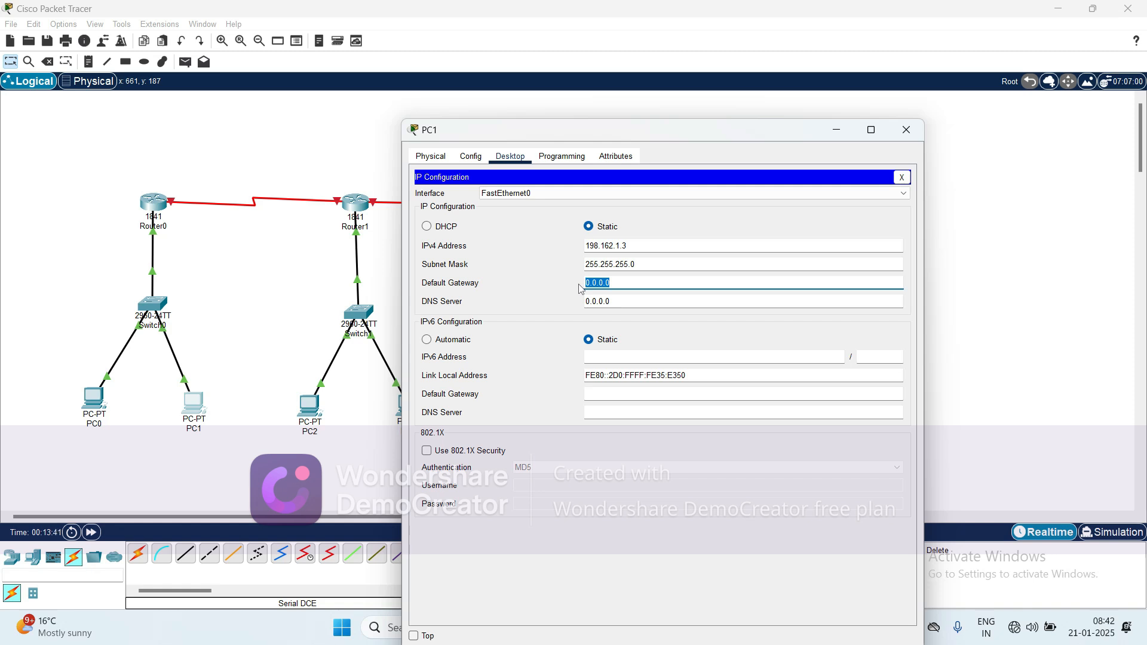
text(198.162.1.1)
click(908, 130)
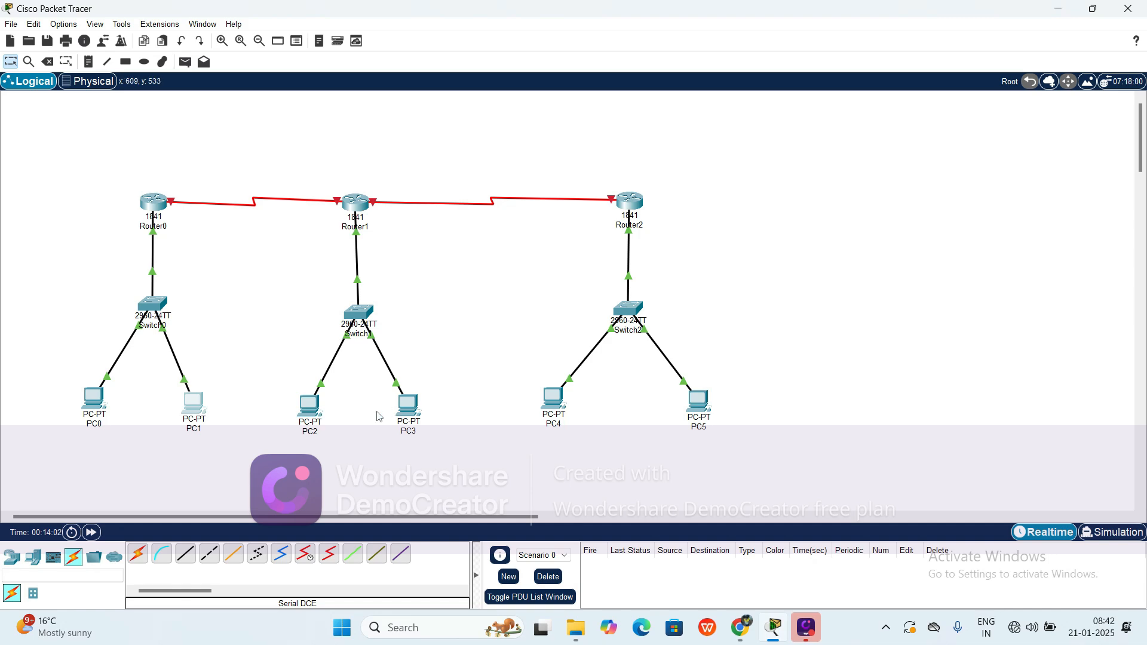
- Configure PC2 with static IPv4 address 198.162.2.2, subnet mask 255.255.255.0 and default gateway 198.162.2.1
click(309, 406)
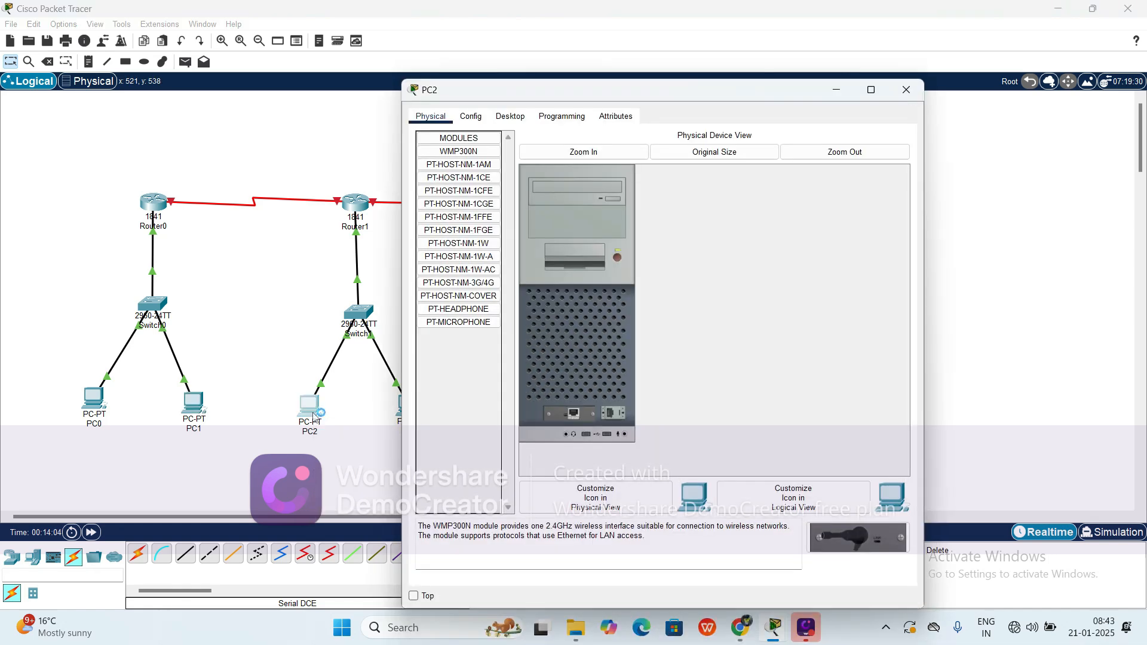
click(517, 119)
click(469, 192)
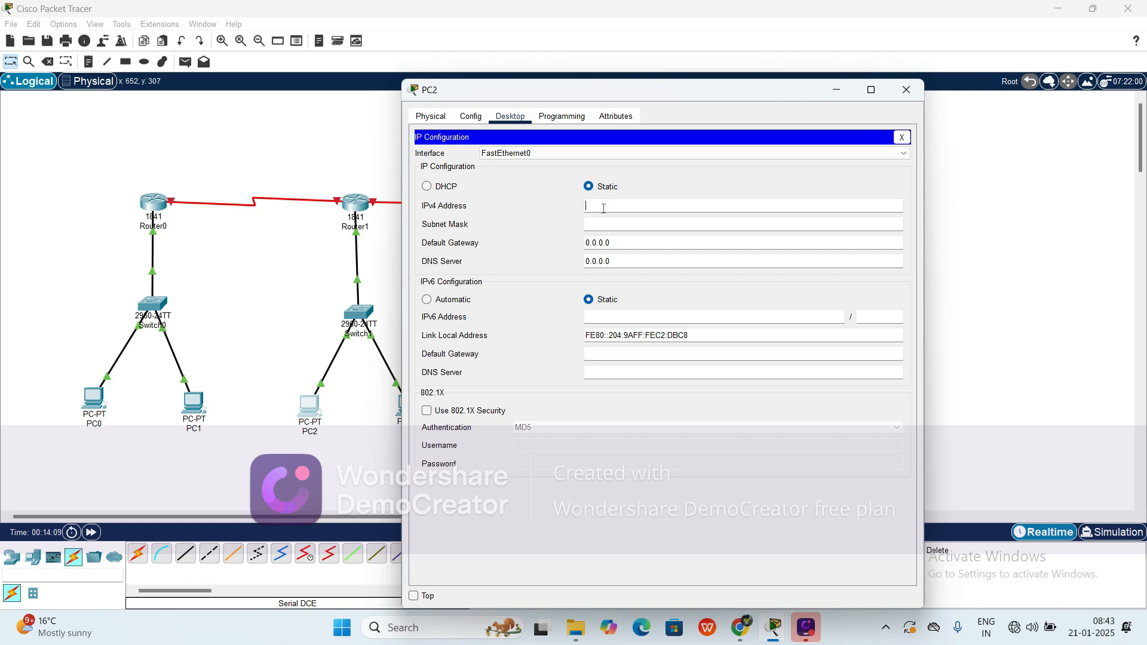
text(198.162.)
text(2.2)
click(607, 225)
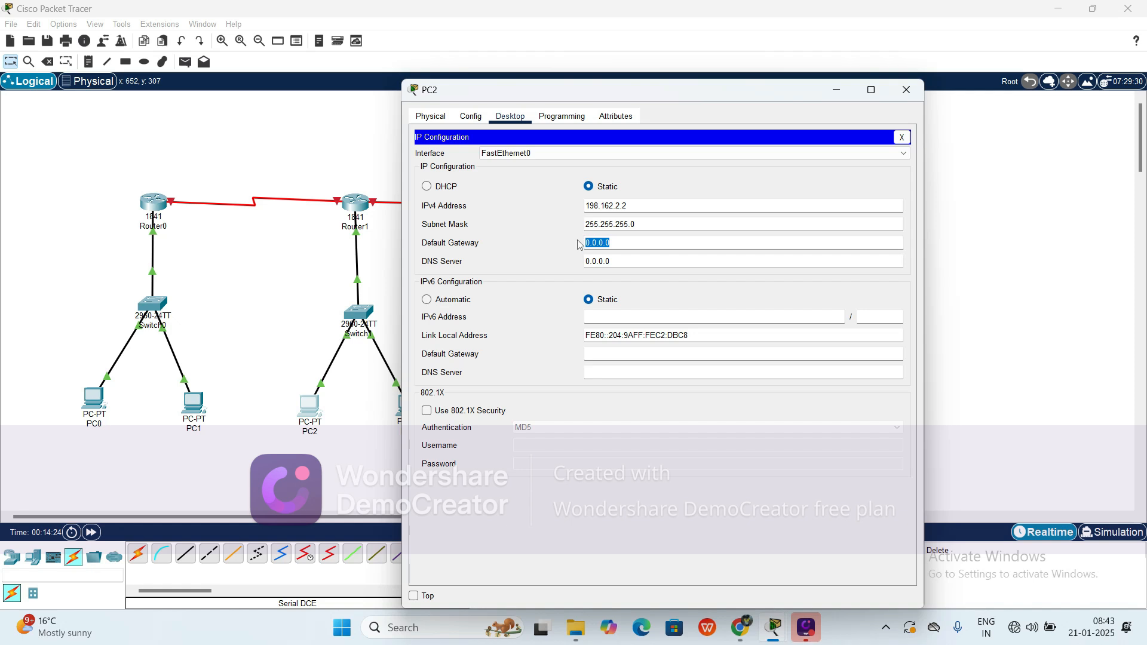
key(Tab)
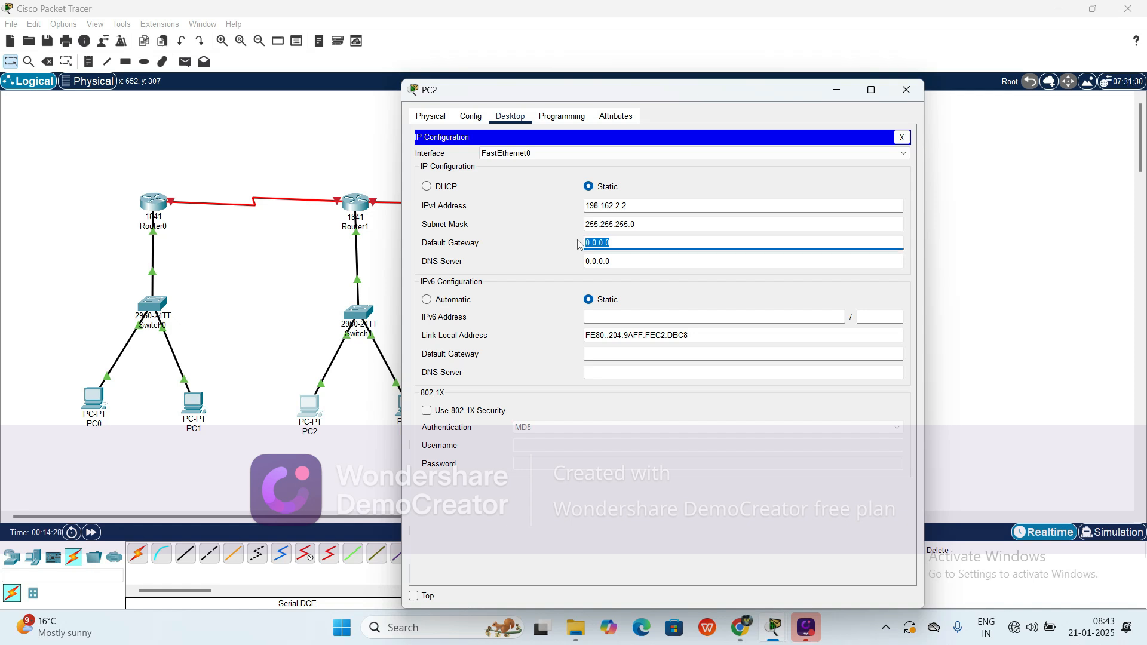
text(198.162.2.1)
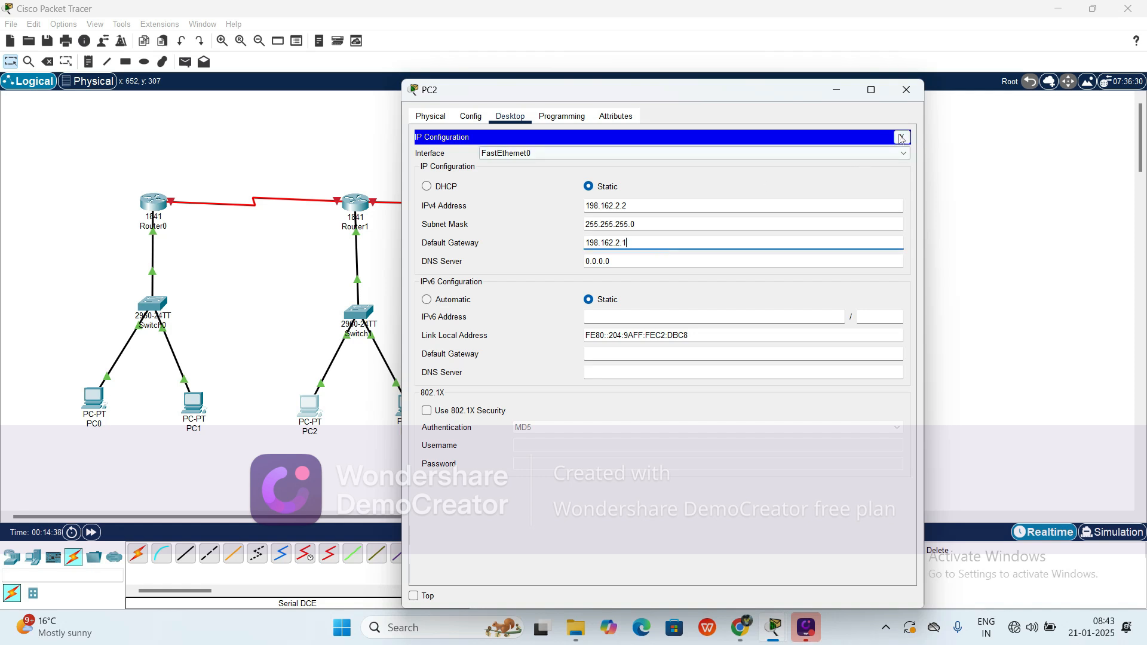
click(909, 93)
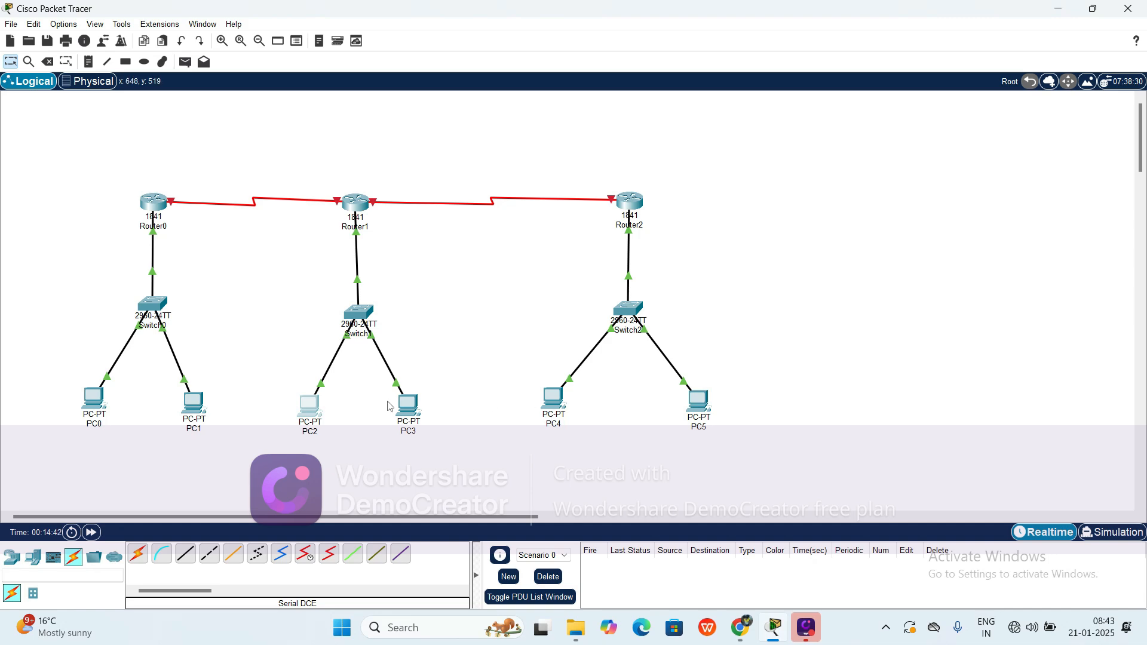
- Give PC3 the static IPv4 address 198.162.2.3 with subnet mask 255.255.255.0
click(410, 406)
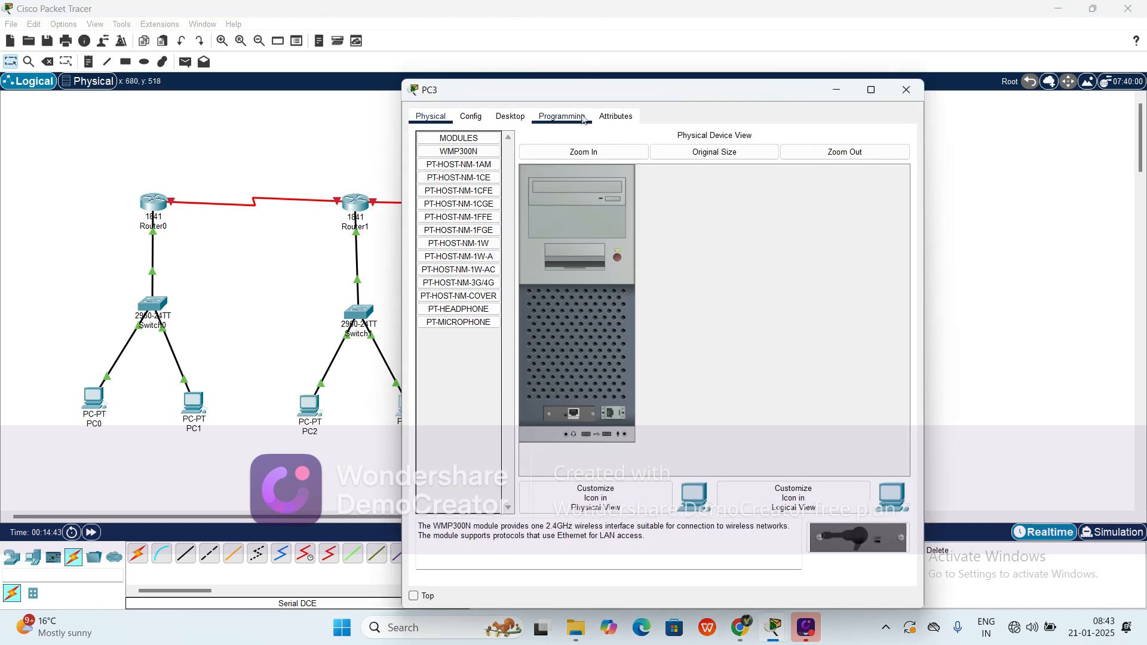
click(512, 116)
click(487, 160)
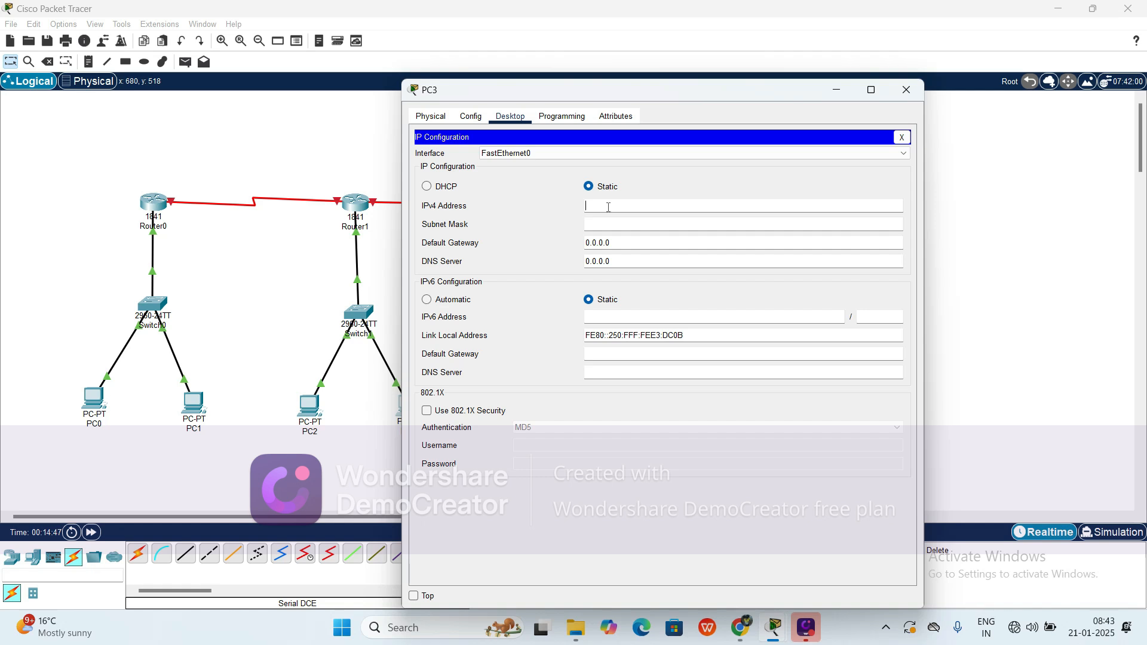
text(198.162.2.3)
click(604, 225)
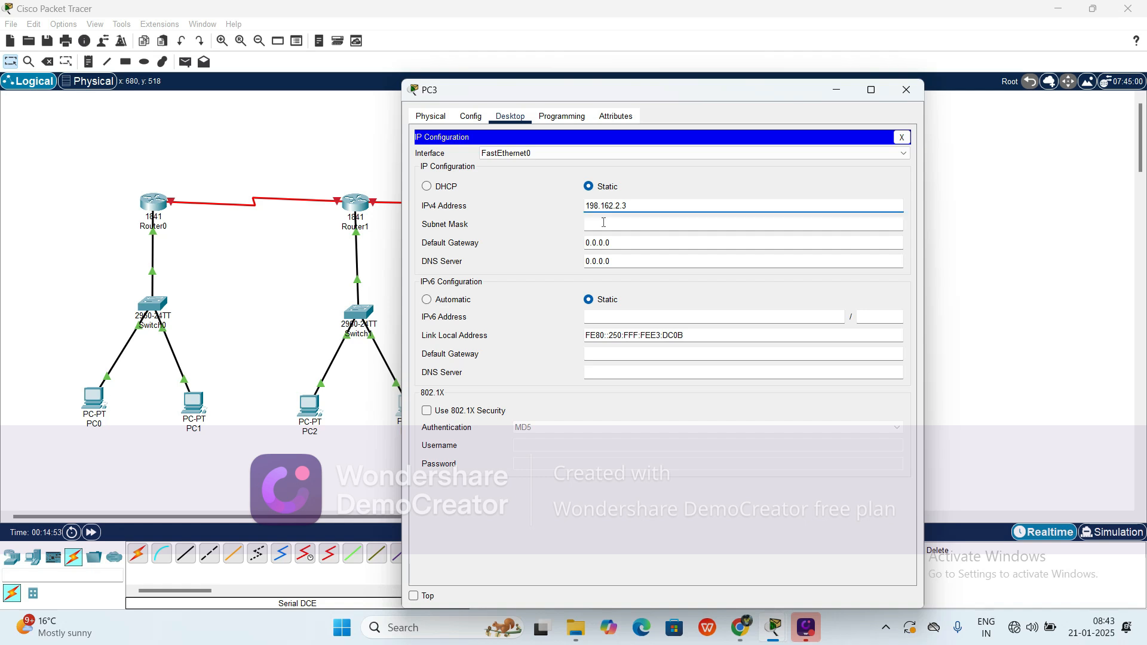
- Set PC3's default gateway to 198.162.2.1 and close its configuration window
click(623, 246)
key(BackSpace)
key(BackSpace)
key(BackSpace)
key(BackSpace)
key(BackSpace)
key(BackSpace)
key(BackSpace)
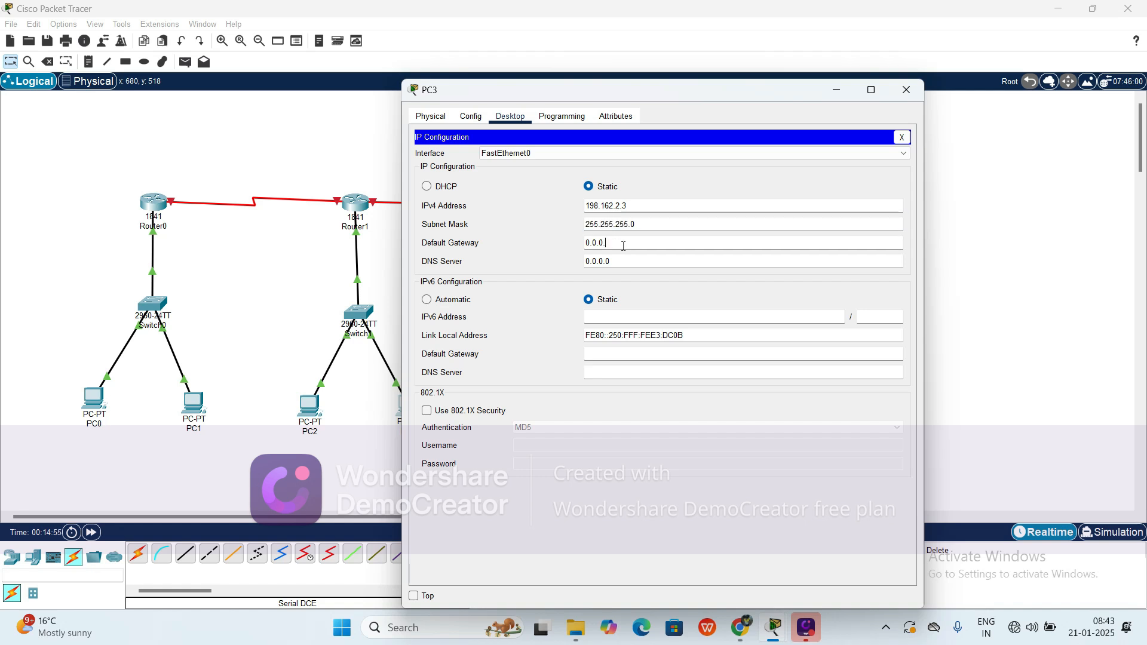
text(192)
key(BackSpace)
text(8.162)
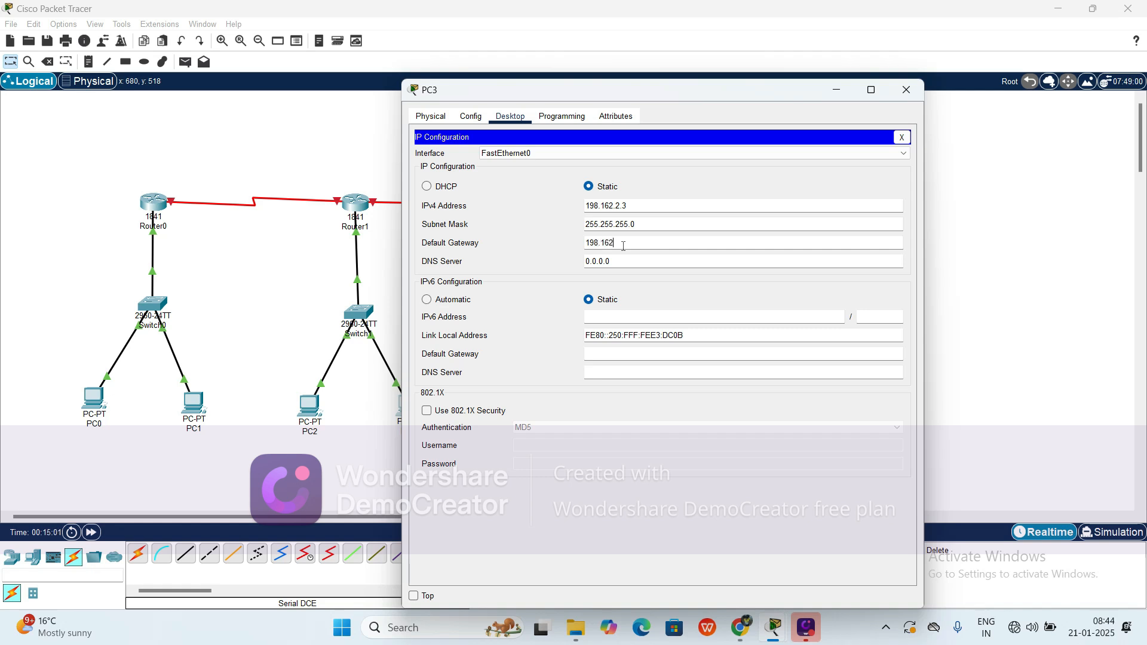
text(.2.1)
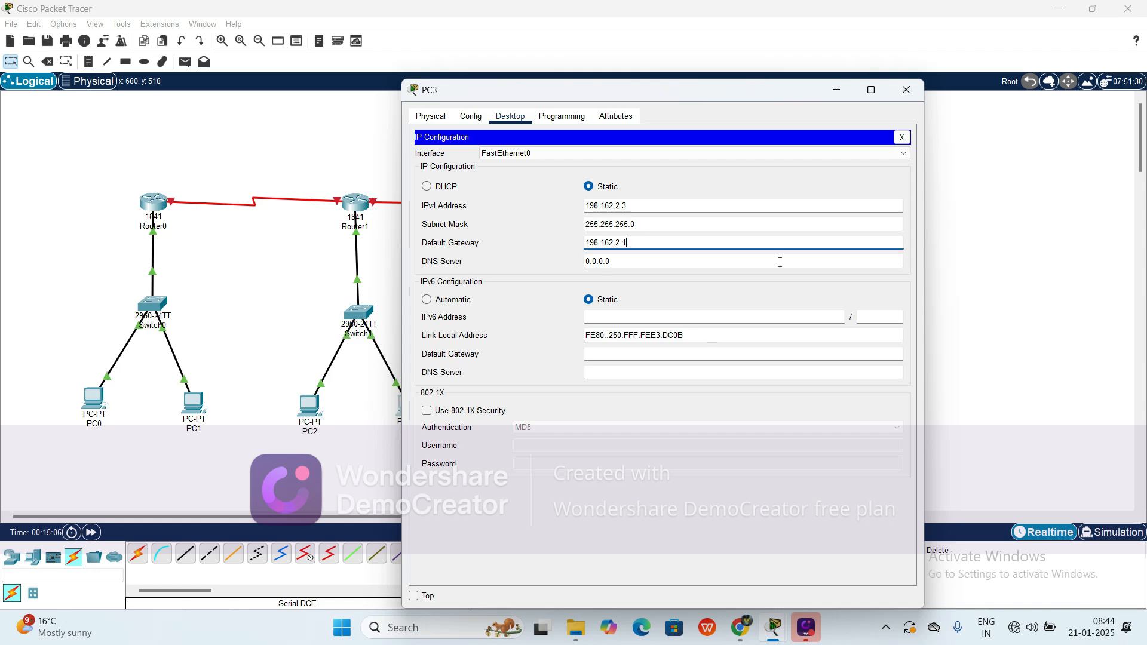
click(906, 90)
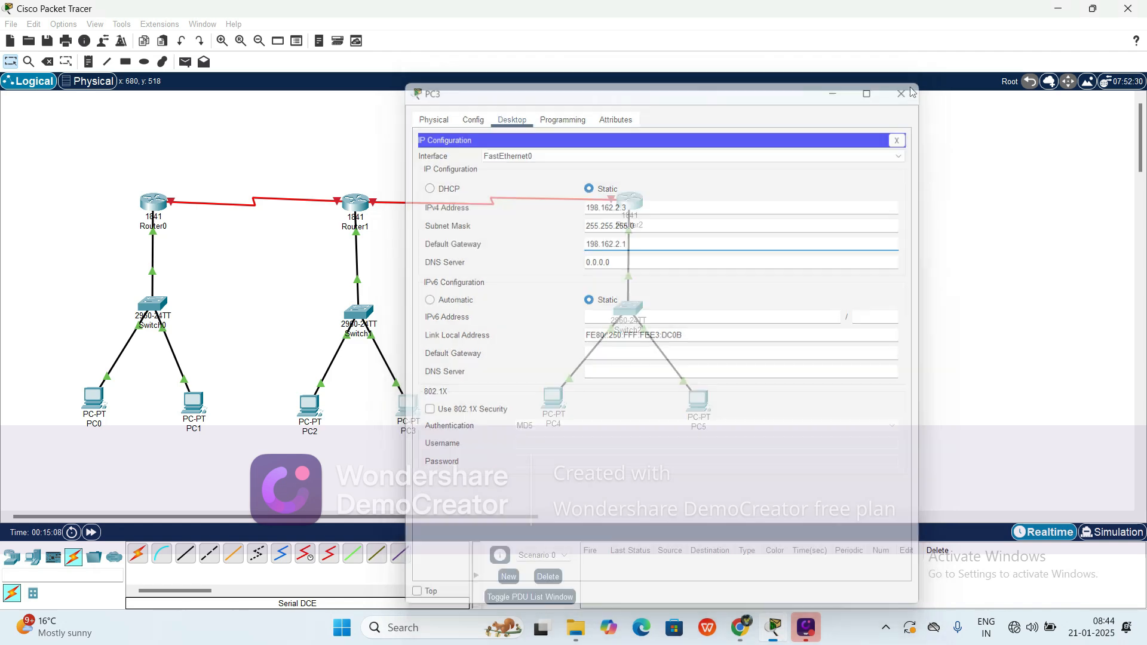
- Configure PC4 with static IPv4 address 198.162.3.2, subnet mask 255.255.255.0 and default gateway 198.162.3.1
click(560, 396)
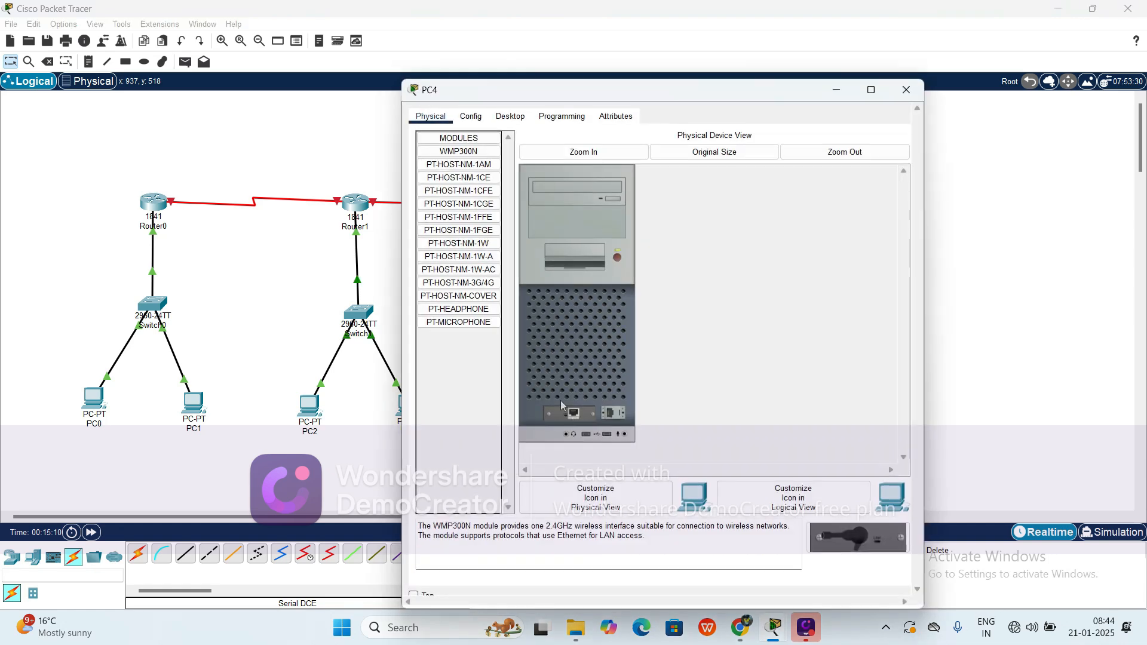
click(510, 116)
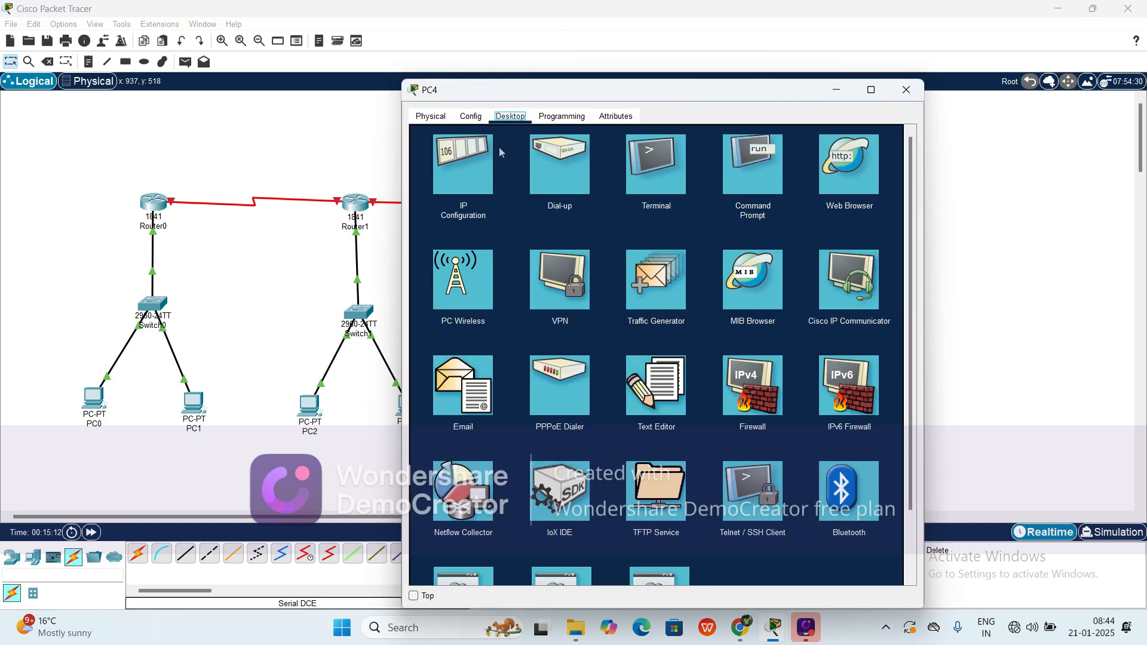
click(483, 168)
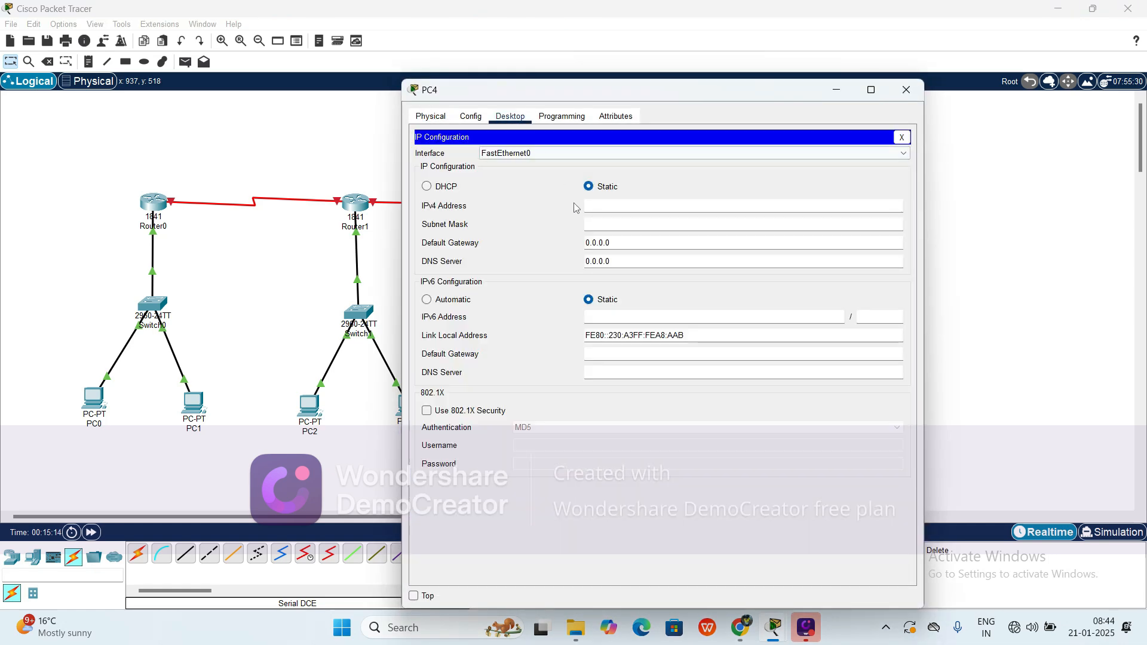
click(594, 203)
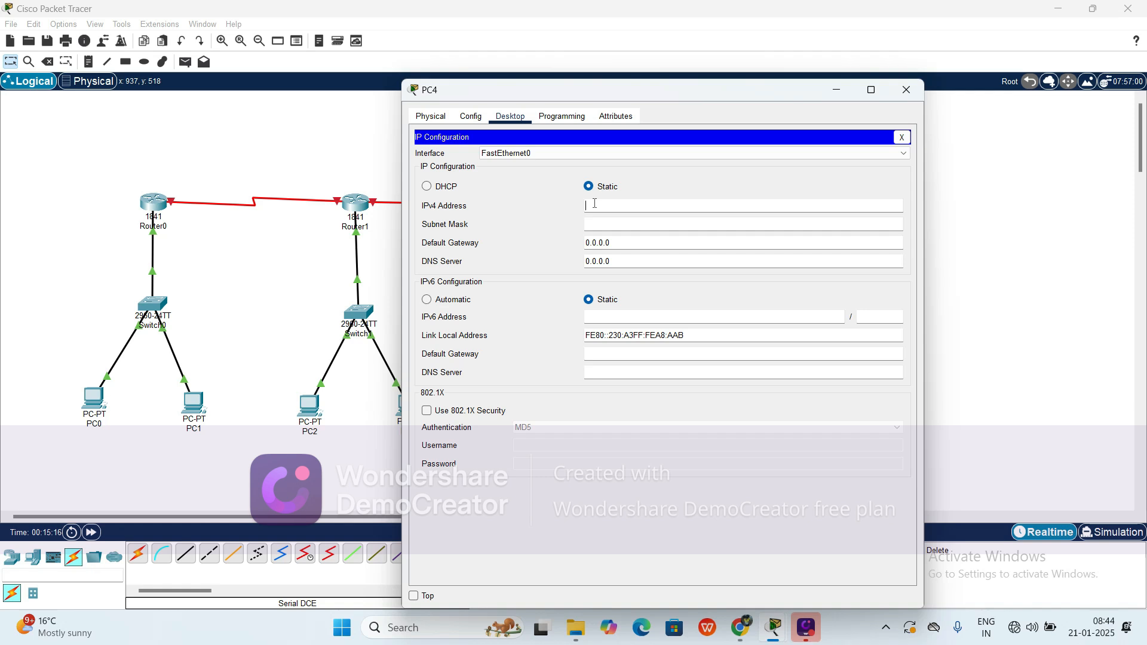
text(192.)
text(162)
text(.3)
text(.2)
click(600, 226)
key(Tab)
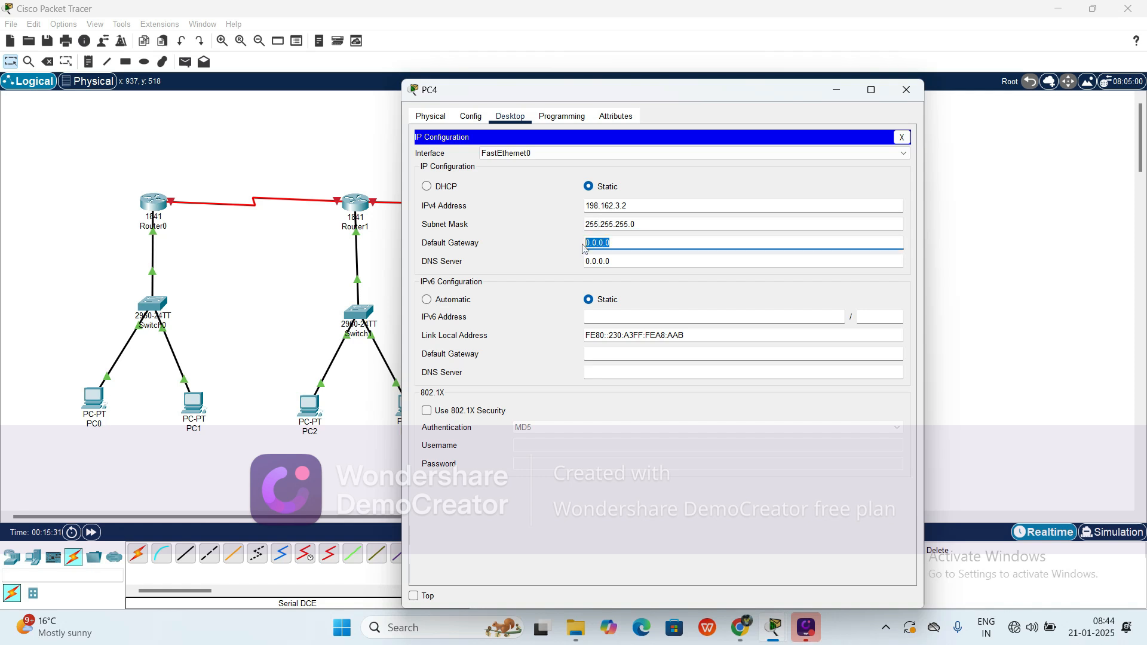
text(198.162.3.1)
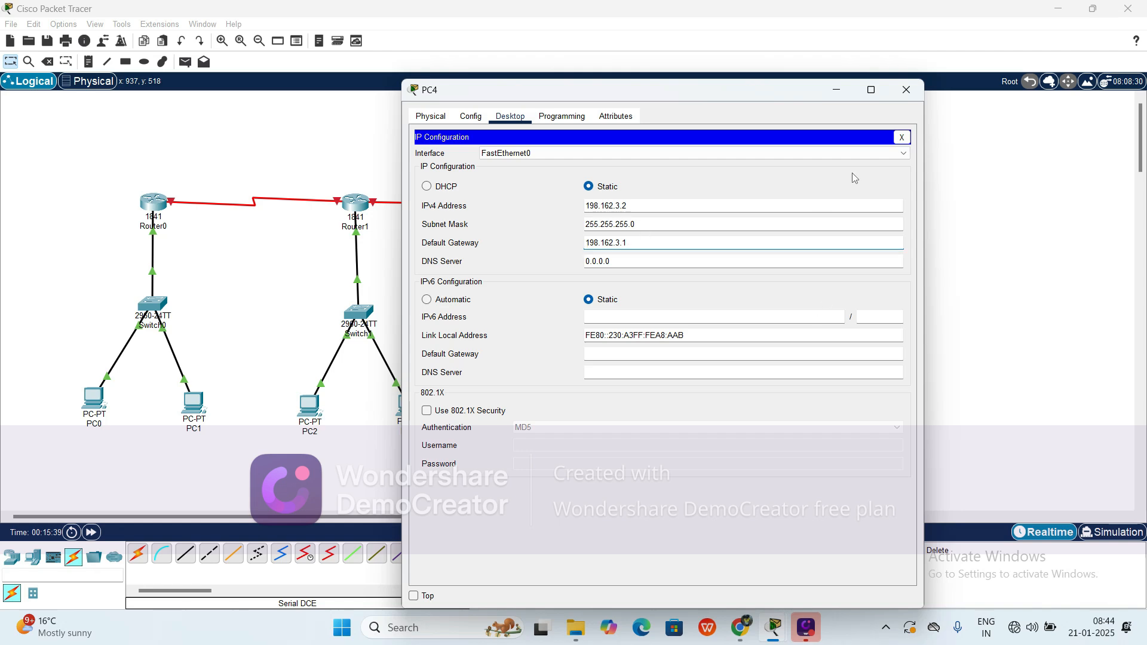
click(907, 90)
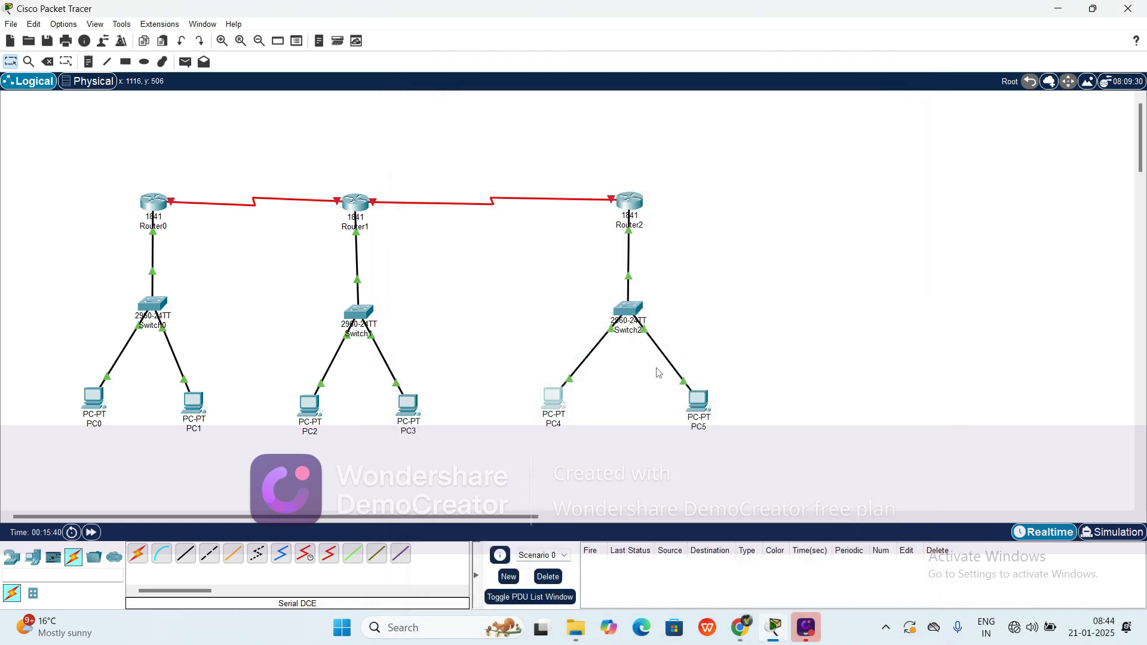
- Configure PC5 with static IPv4 address 198.162.3.3, subnet mask 255.255.255.0 and default gateway 198.162.3.1
click(699, 403)
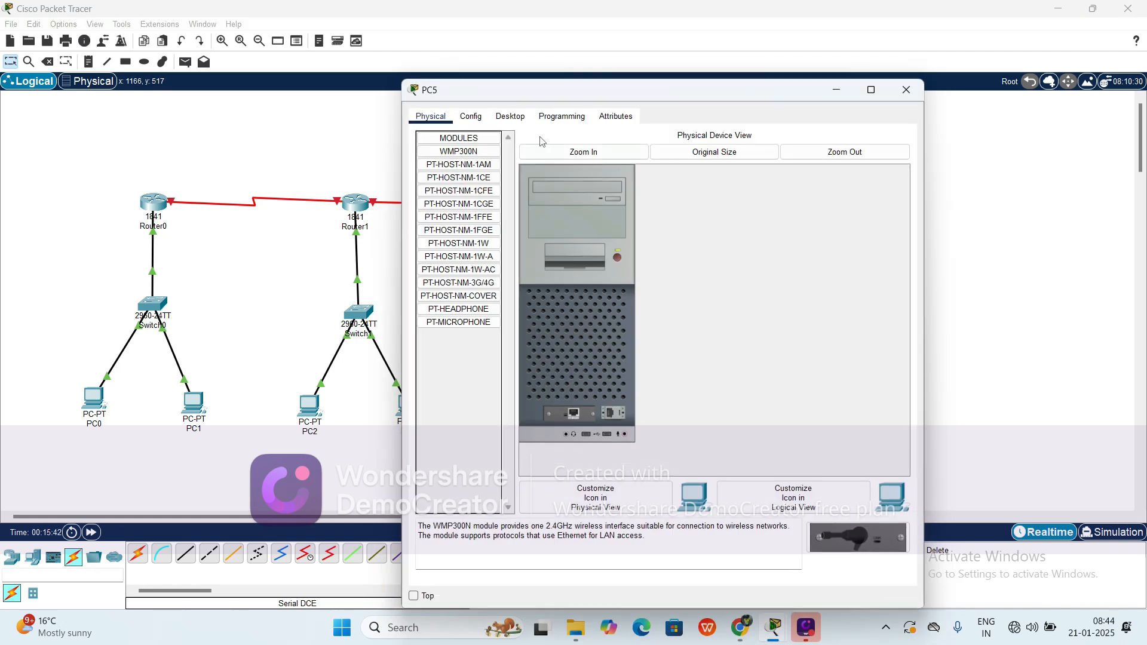
click(508, 117)
click(463, 164)
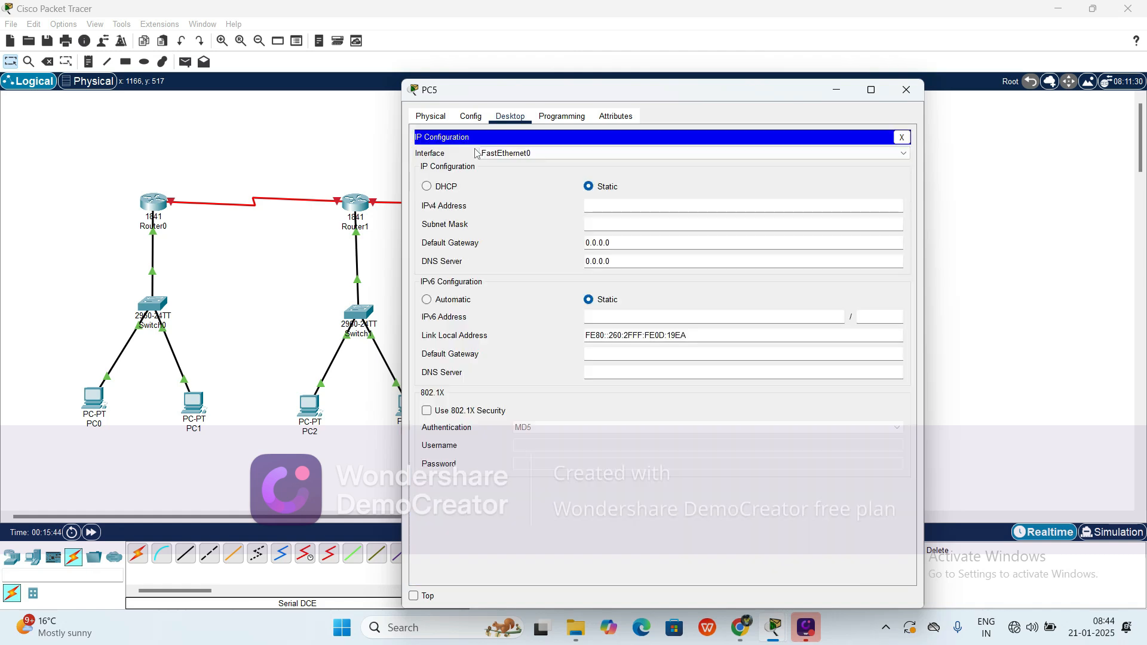
text(1)
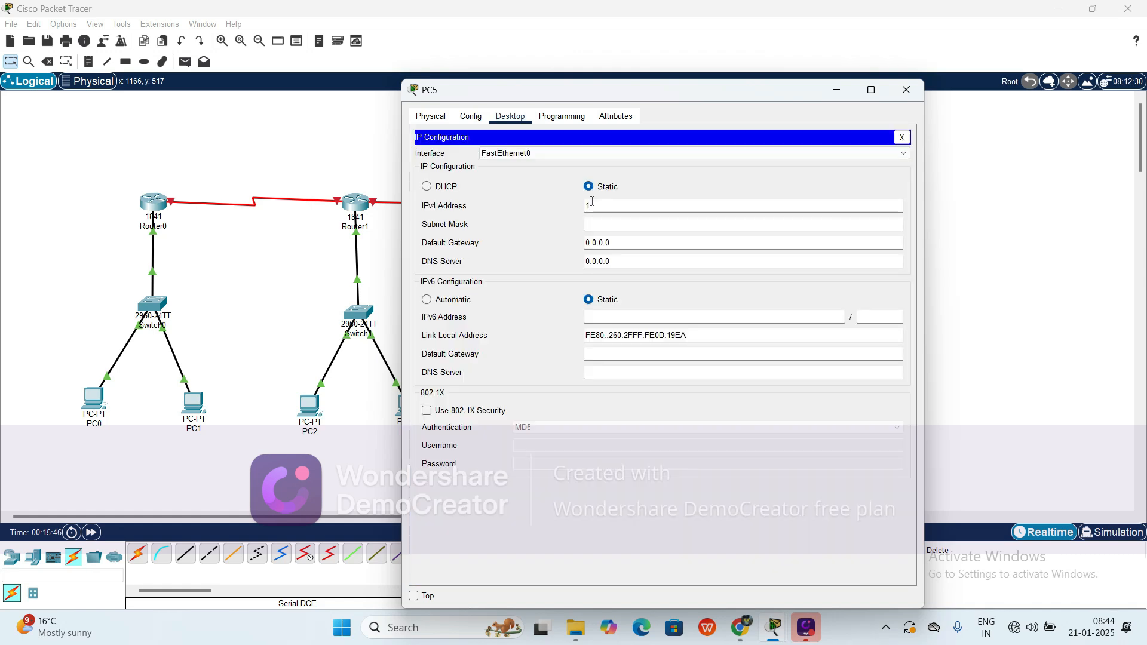
text(98.162.3.)
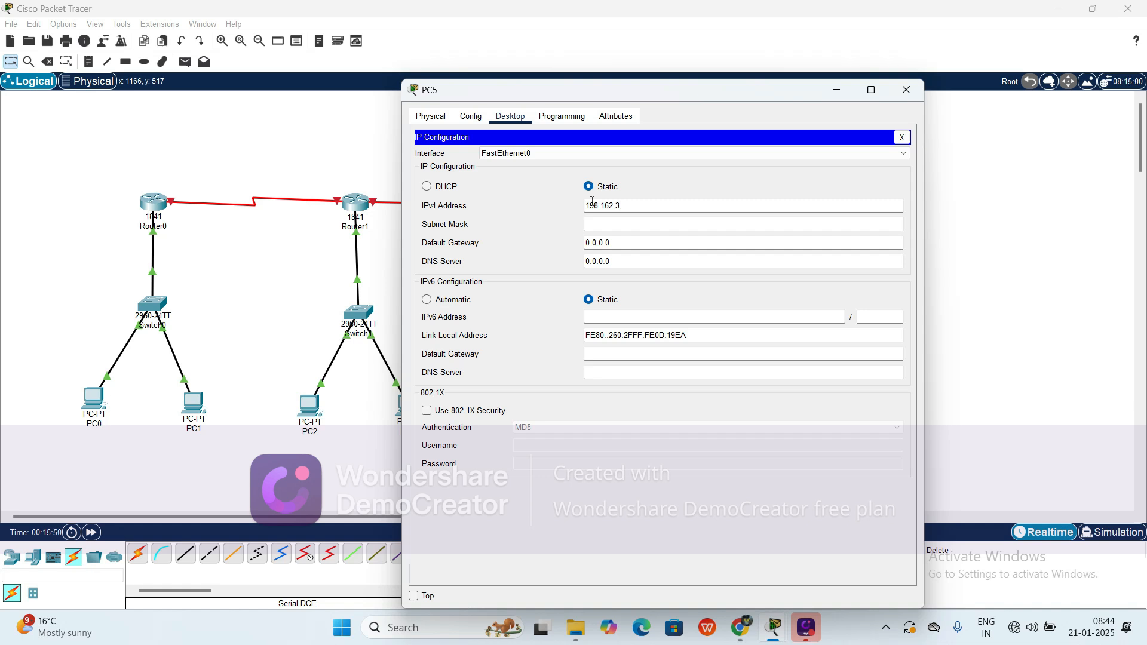
text(3)
click(610, 225)
key(Tab)
text(19)
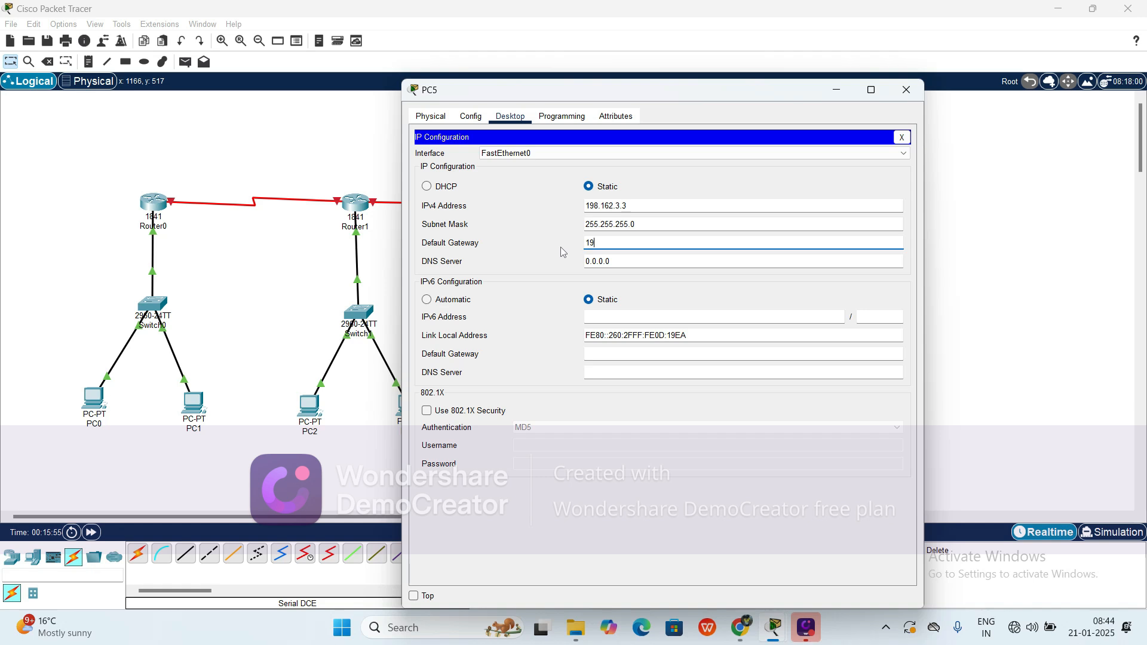
text(8.162.3.1)
click(676, 281)
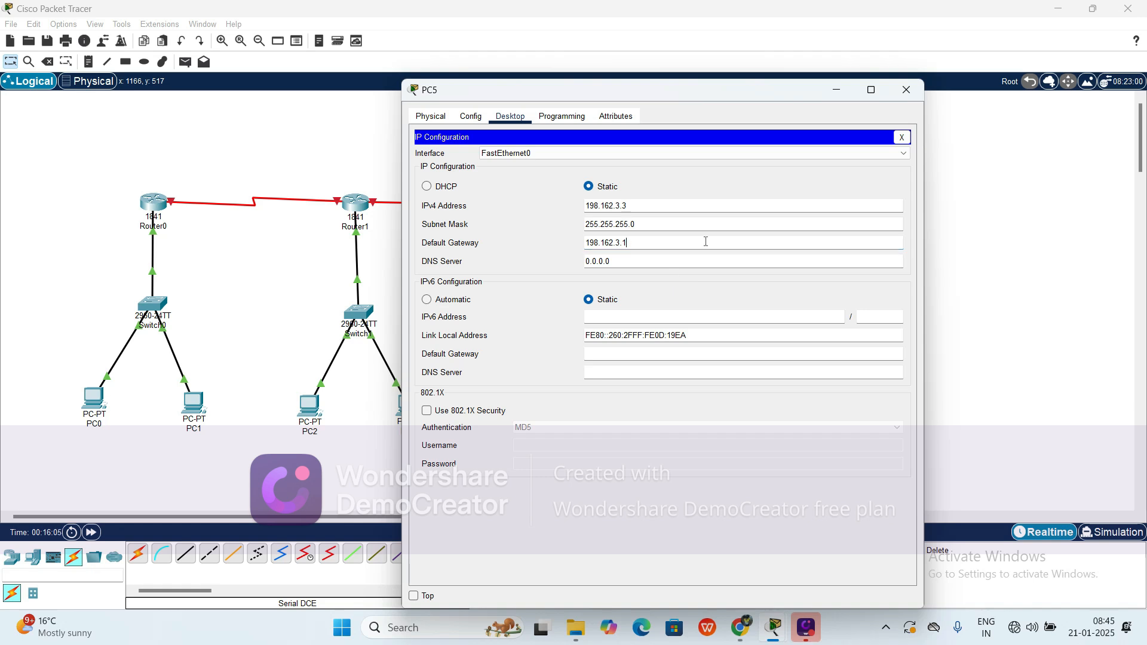
click(907, 93)
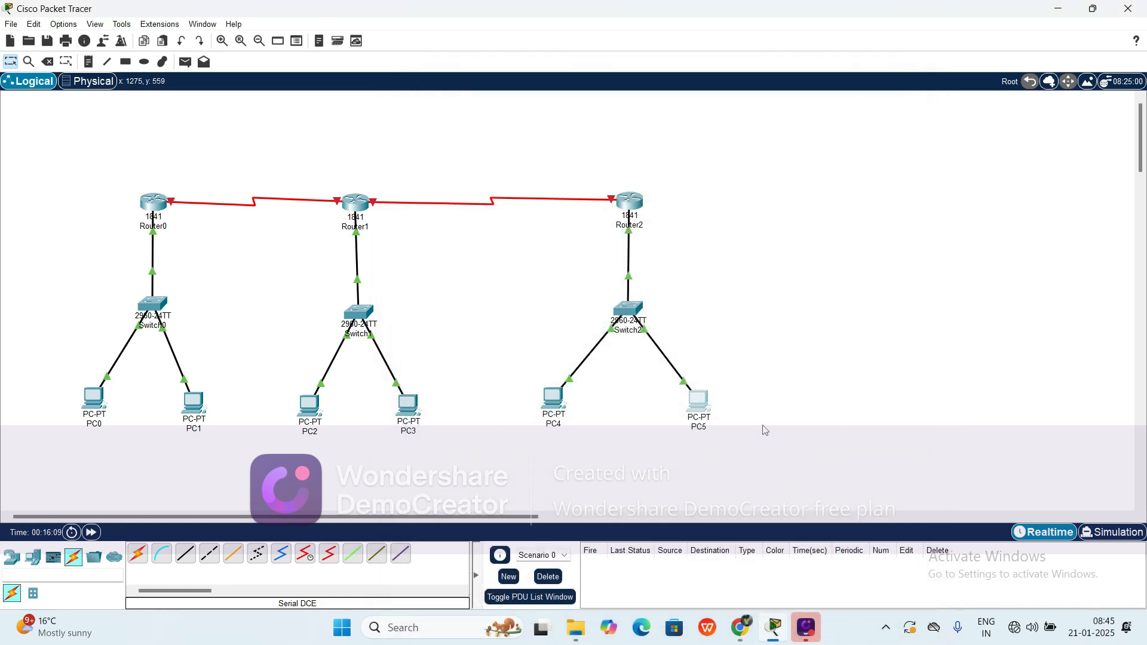
- Give Router0's Serial0/0/0 interface the IPv4 address 10.0.0.1 with subnet mask 255.0.0.0 and turn the port on
click(161, 205)
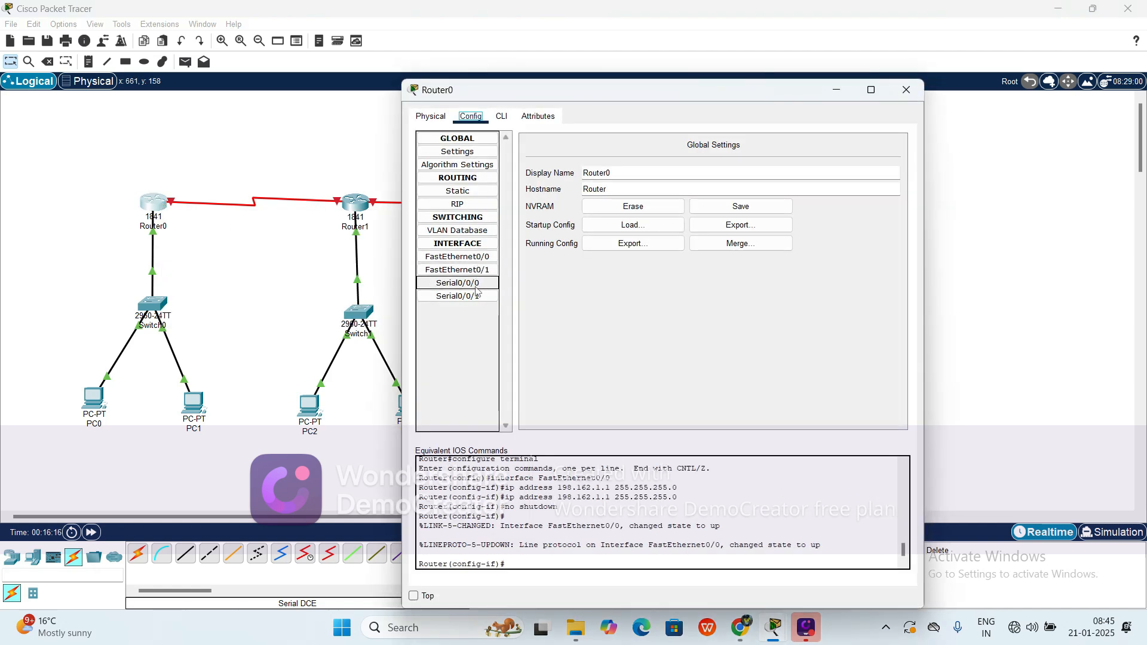
click(476, 287)
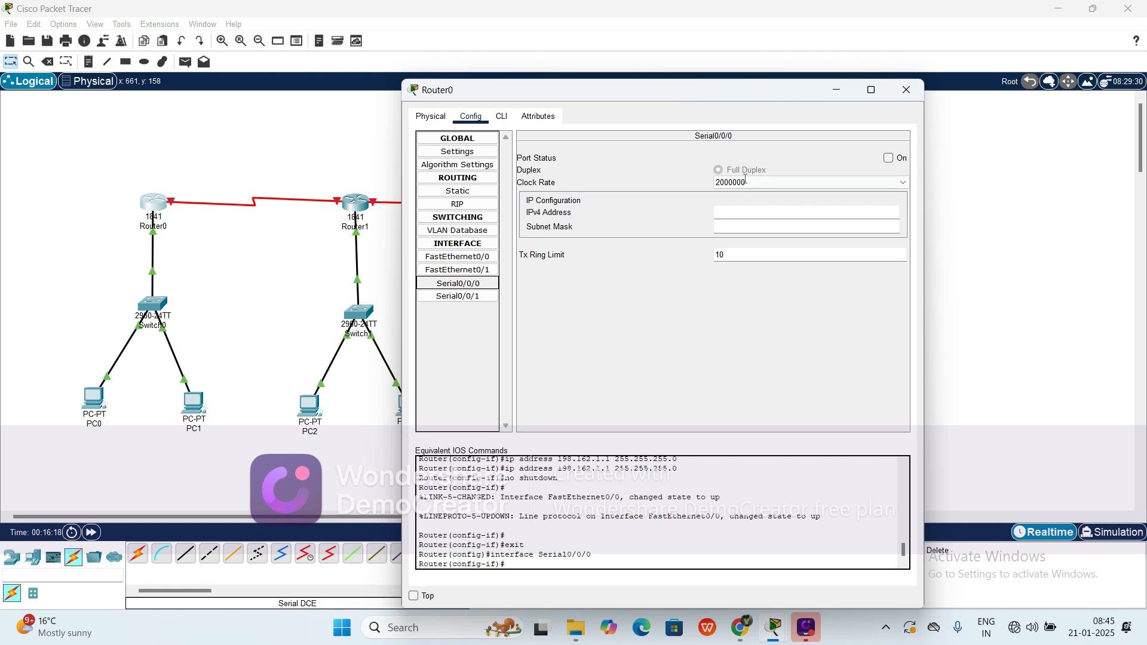
click(816, 215)
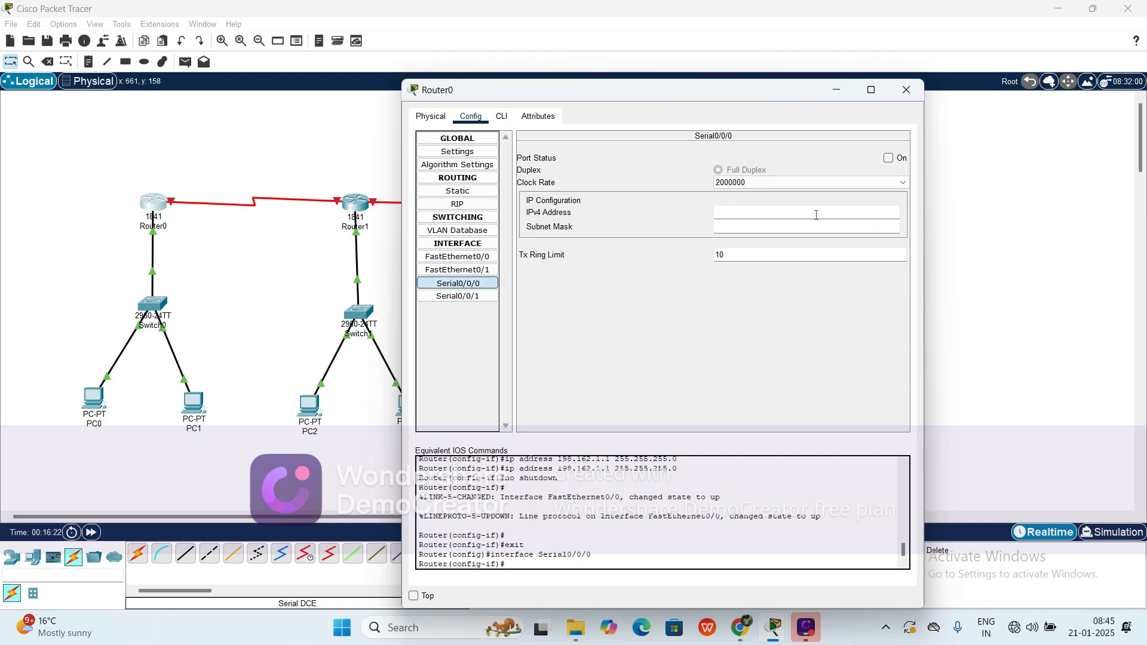
text(10.0.0.1)
click(783, 227)
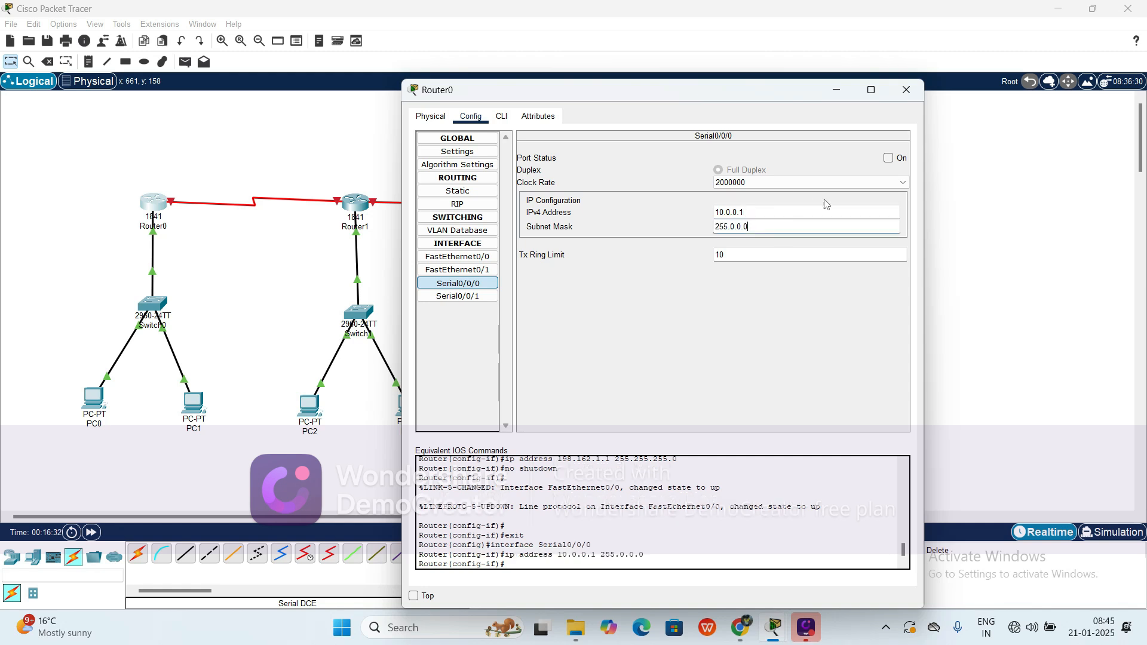
click(889, 159)
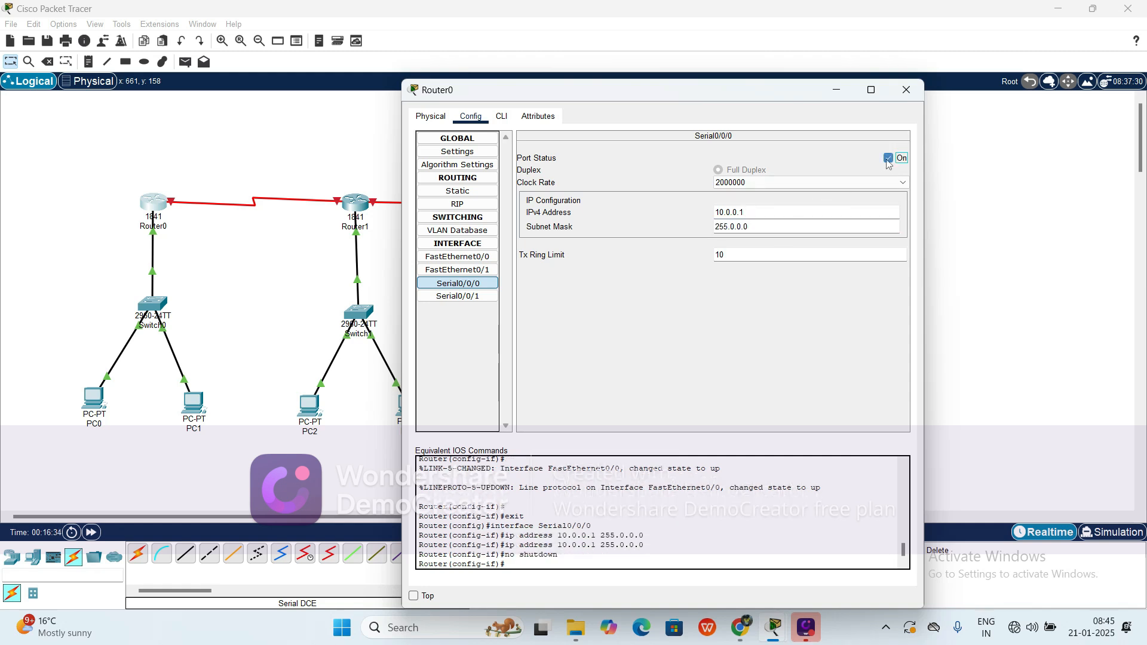
click(915, 95)
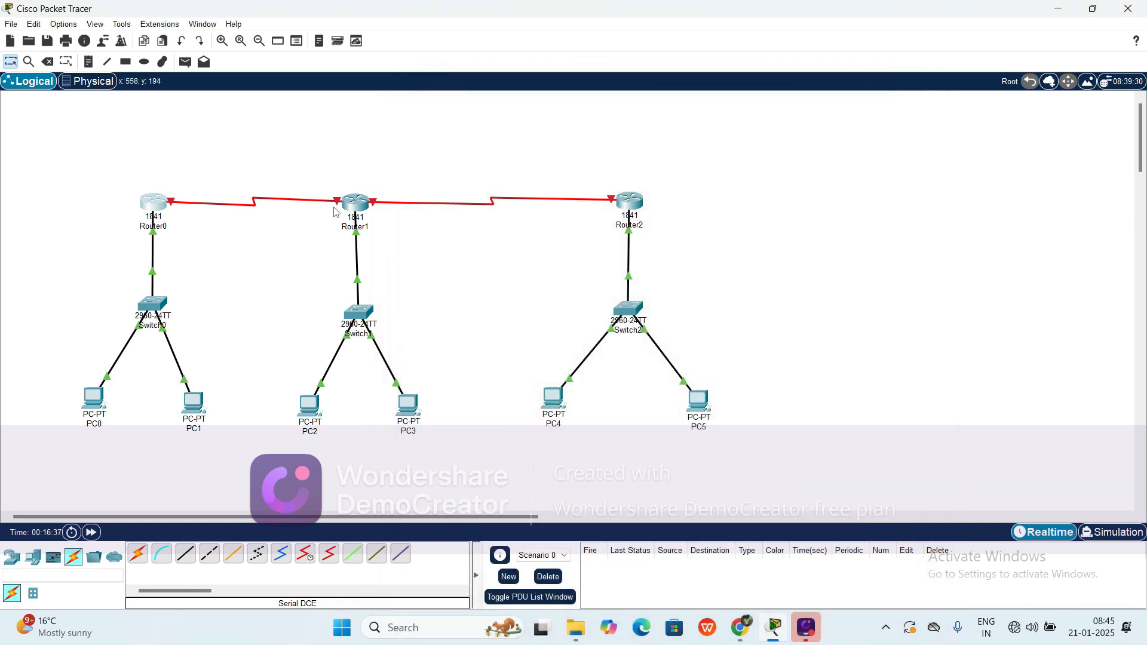
- Give Router1's Serial0/0/0 interface the IPv4 address 10.0.0.2 with subnet mask 255.0.0.0 and turn the port on
mouse_move(333, 205)
click(345, 208)
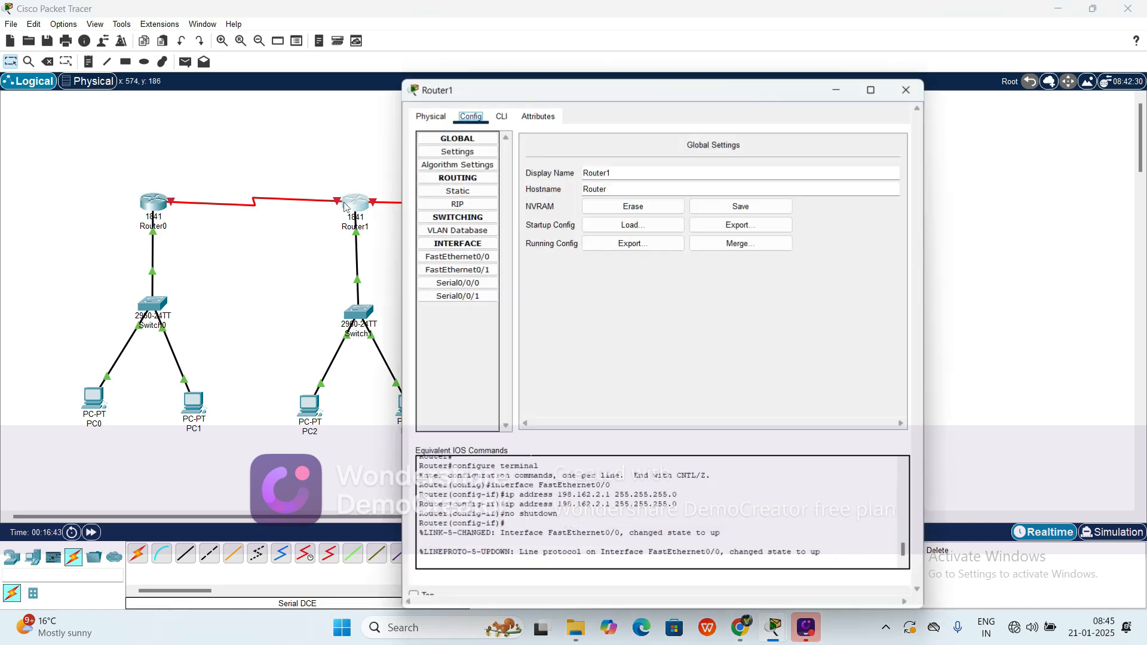
click(470, 285)
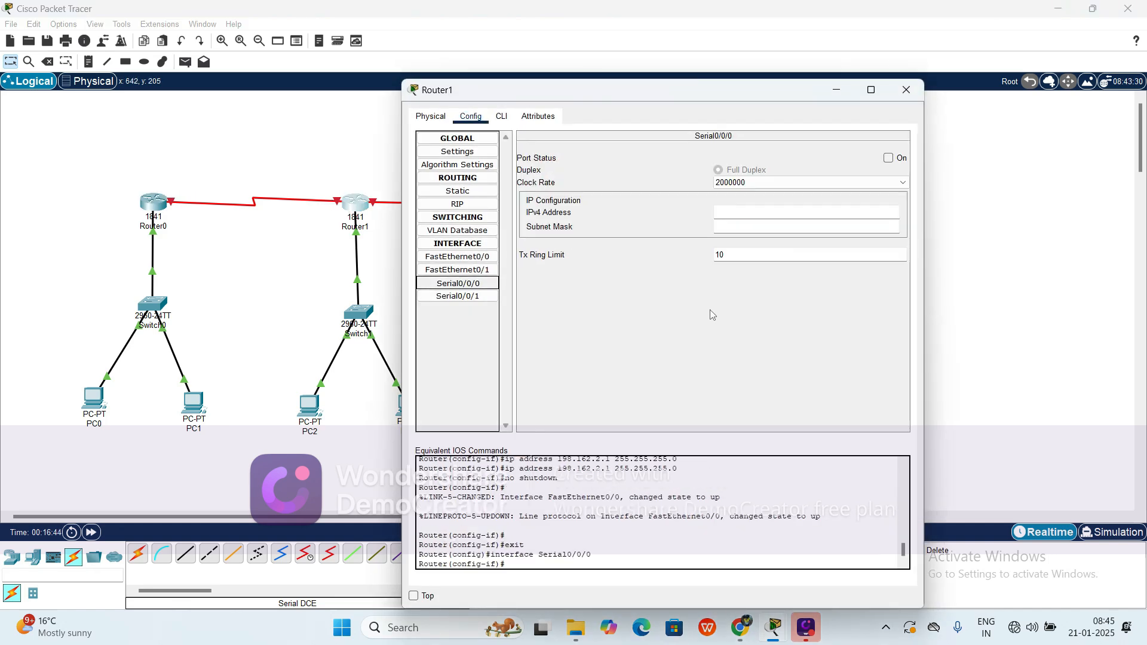
click(744, 217)
text(1)
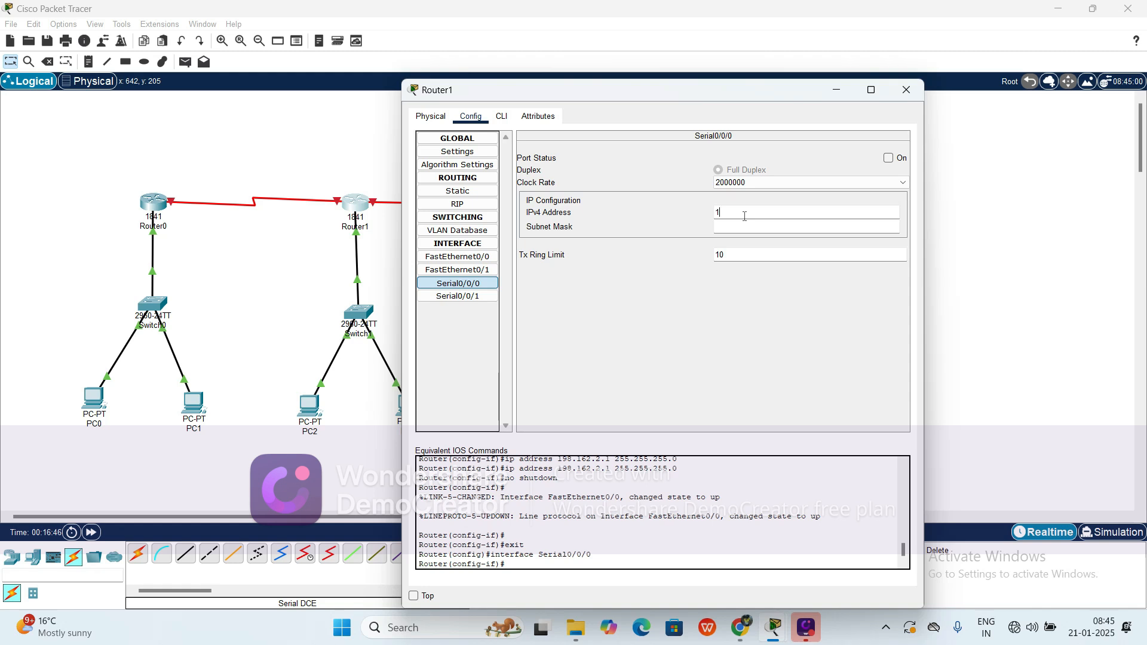
text(0)
text(.0.0.2)
key(Tab)
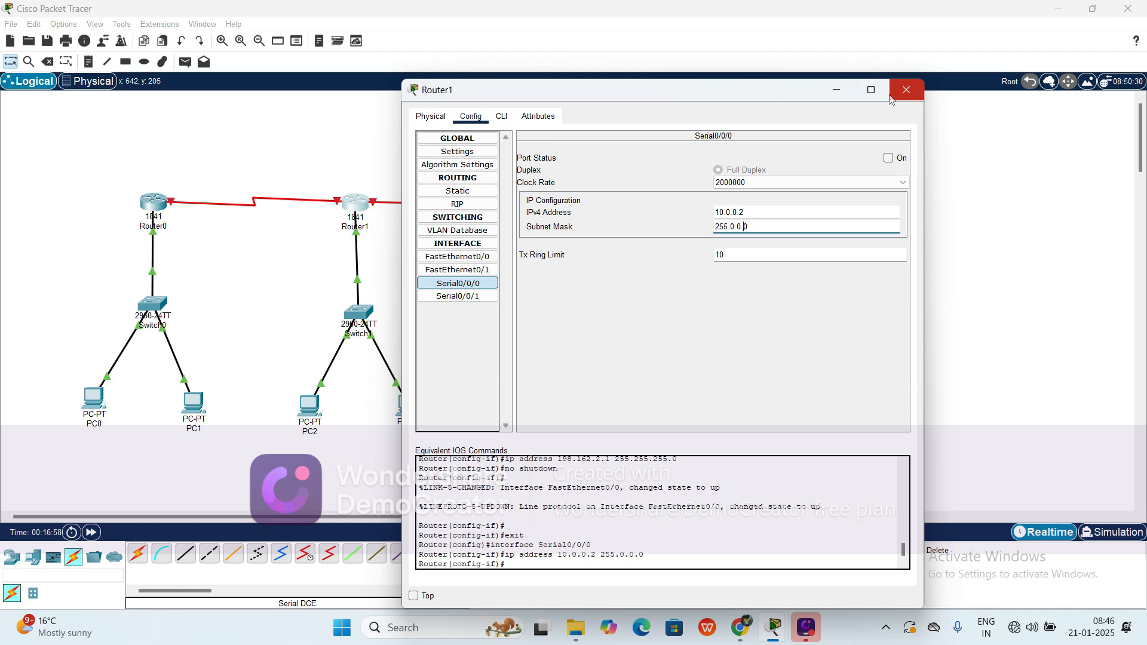
click(888, 158)
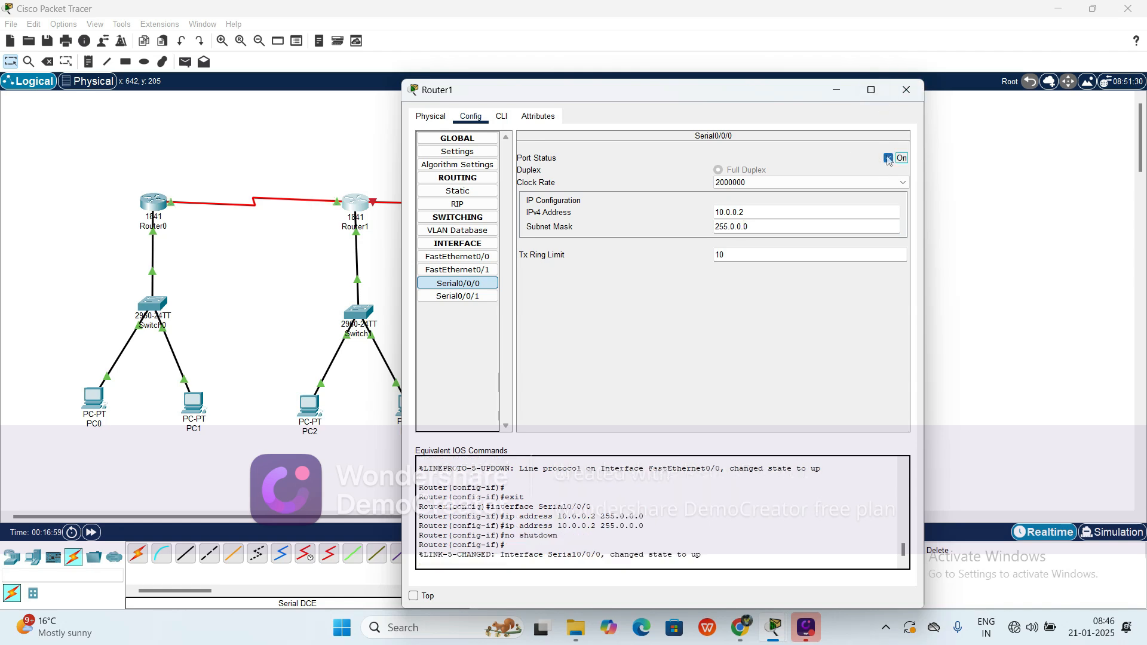
click(907, 90)
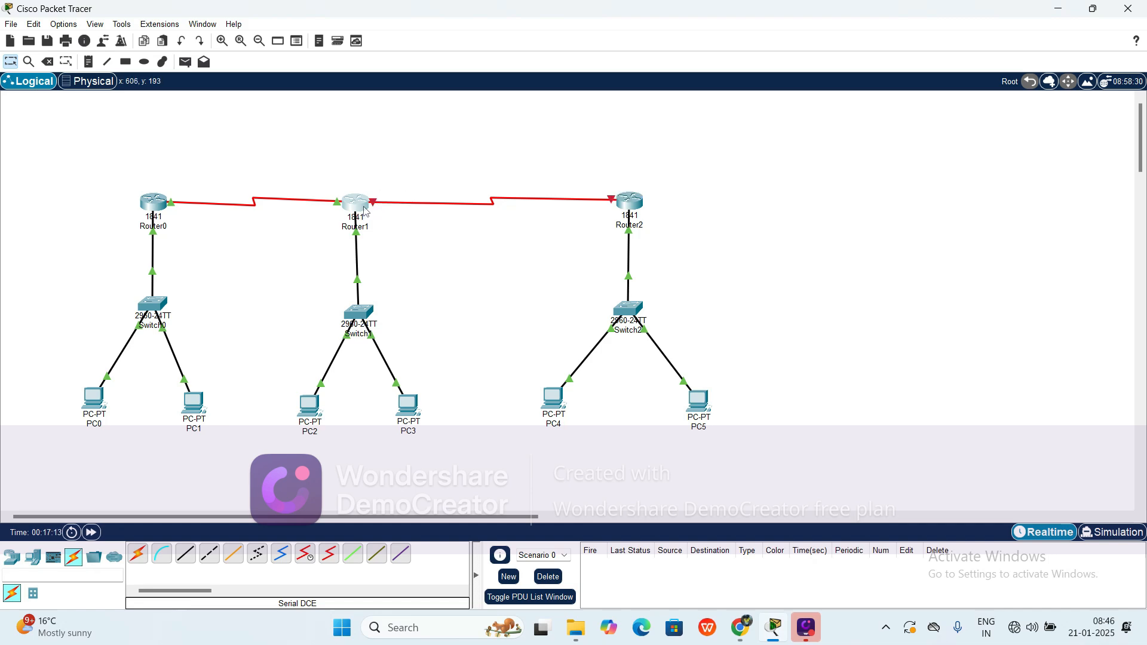
- Give Router1's Serial0/0/1 interface the IPv4 address 11.0.0.1 with subnet mask 255.0.0.0 and turn the port on
click(365, 211)
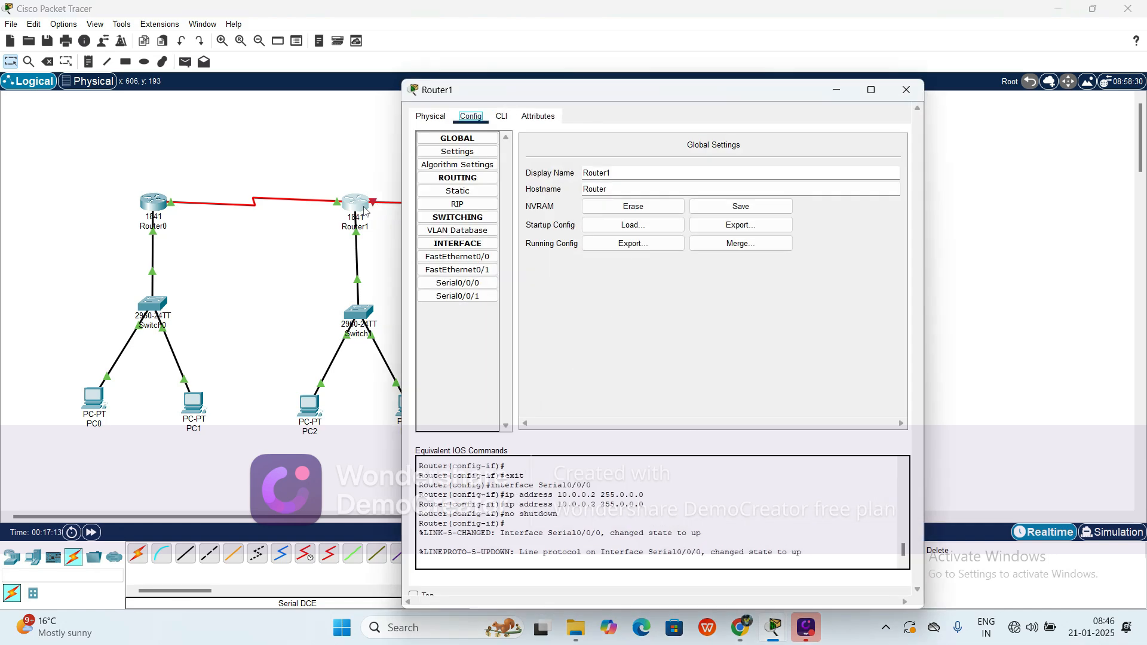
click(454, 297)
click(786, 214)
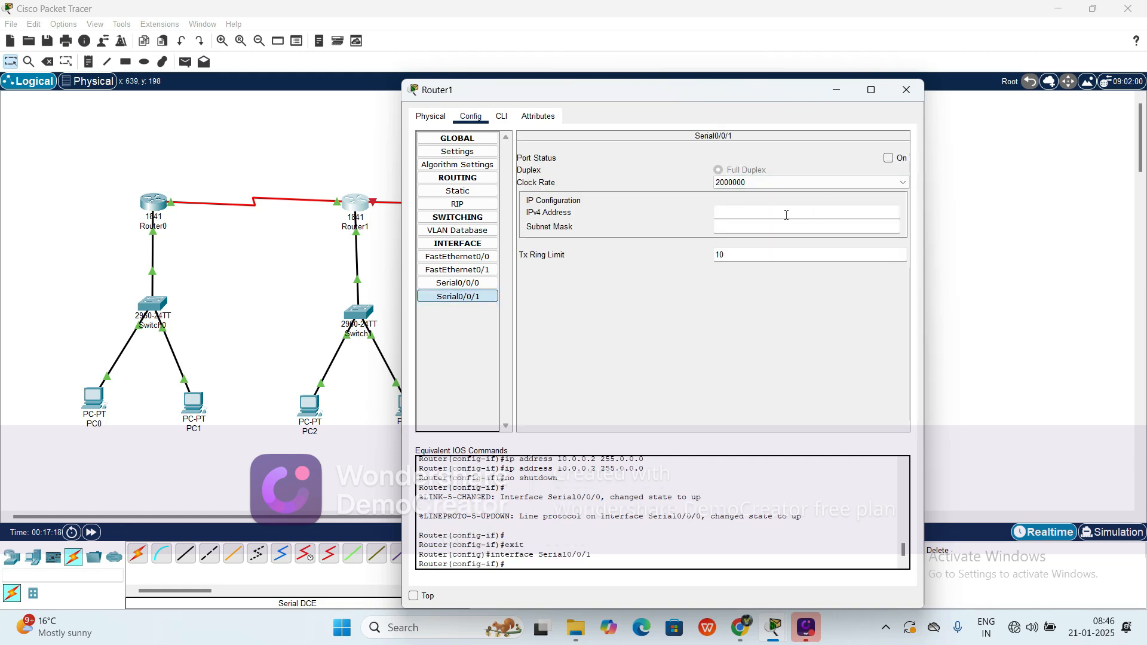
text(11.0.0.1)
click(778, 224)
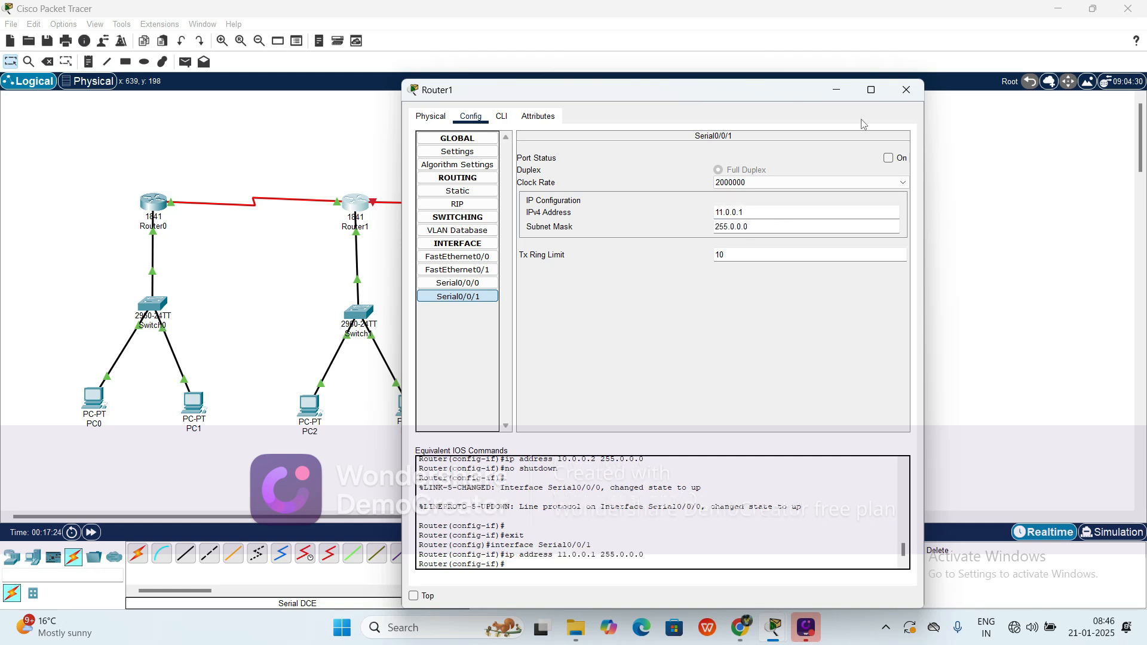
click(889, 159)
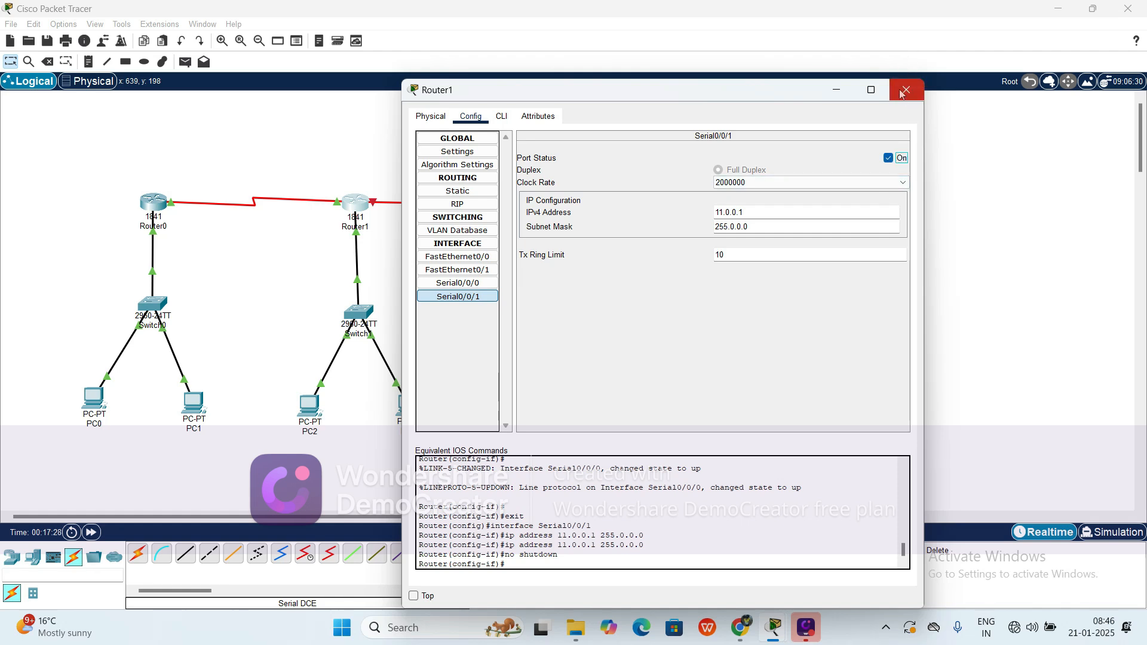
click(904, 91)
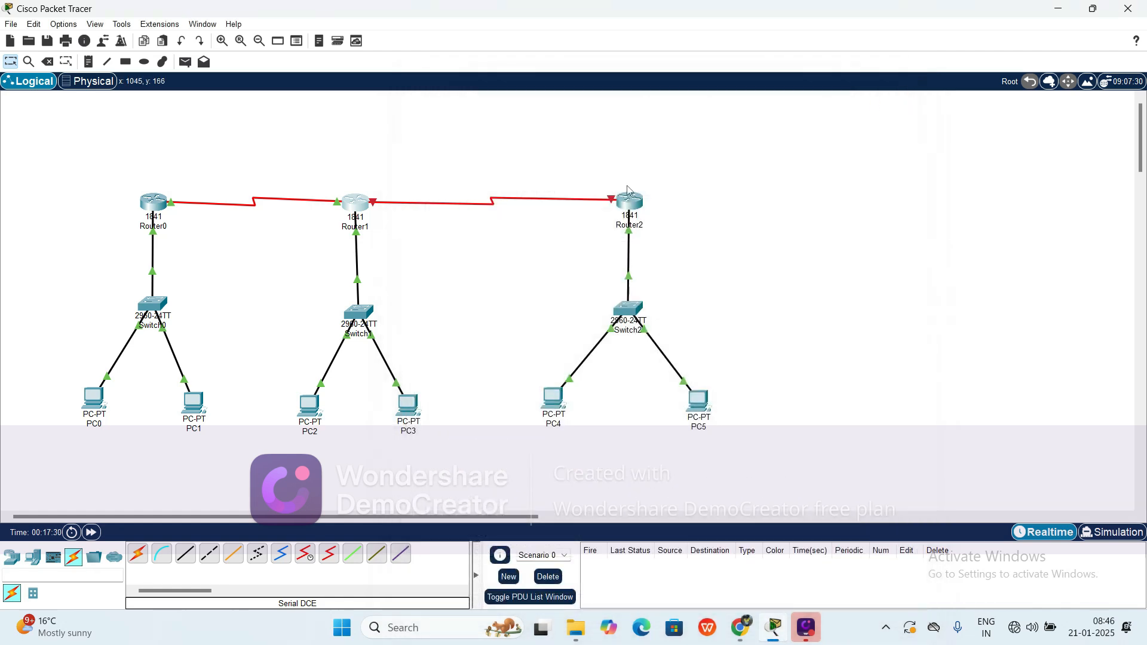
- Give Router2's Serial0/0/0 interface the IPv4 address 11.0.0.2 with subnet mask 255.0.0.0 and turn the port on
click(637, 208)
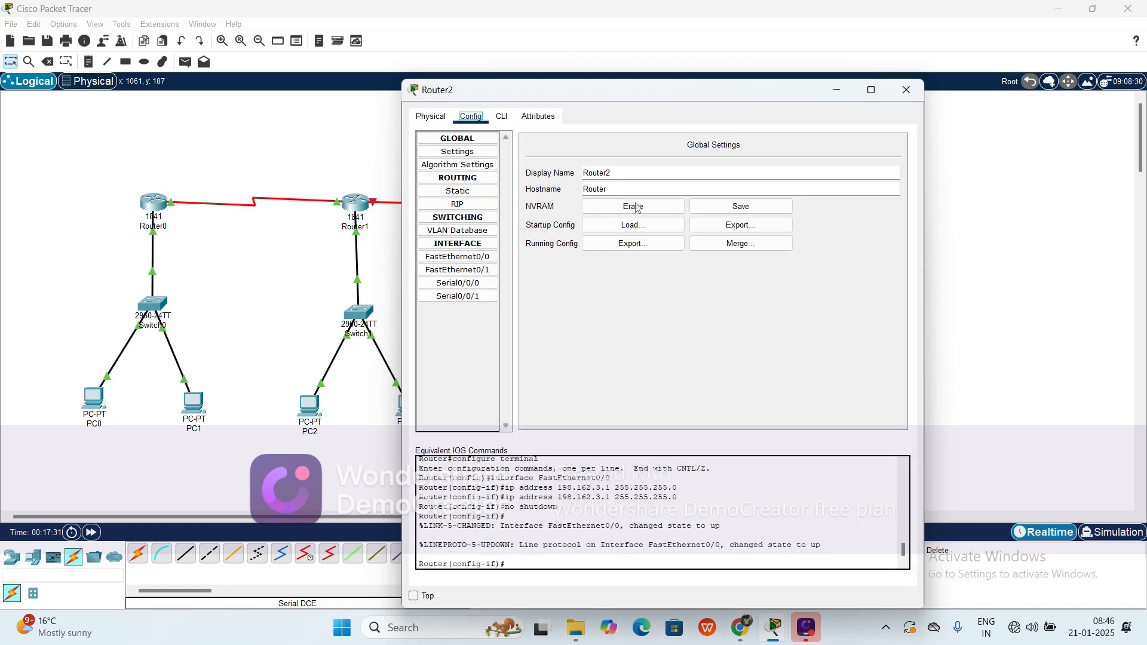
click(906, 90)
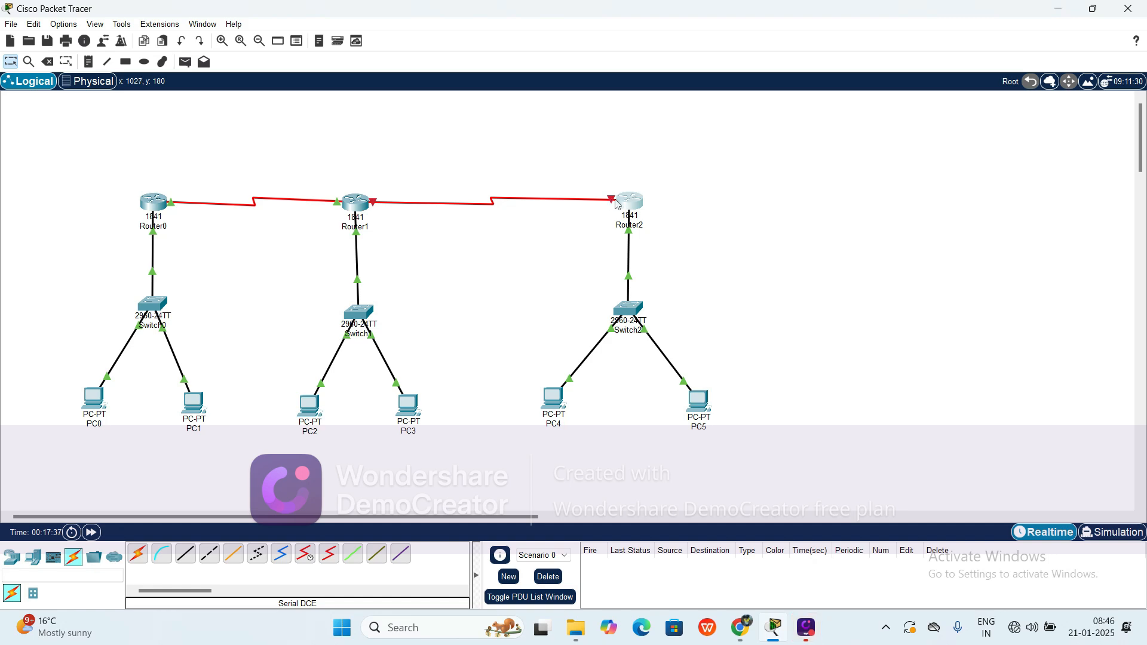
mouse_move(617, 204)
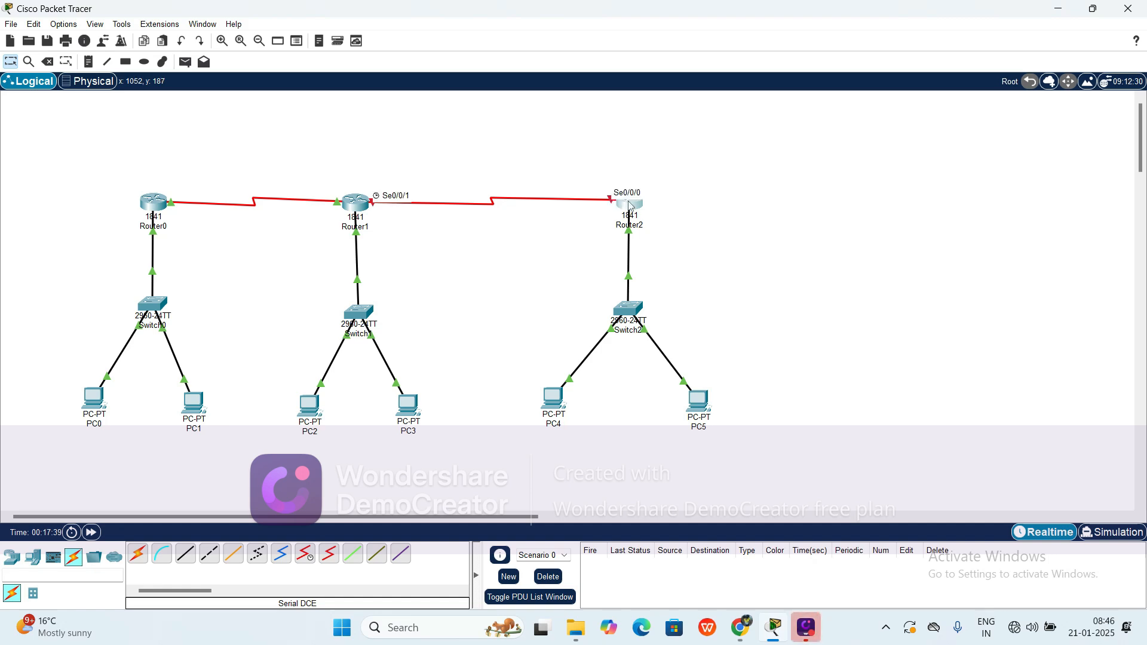
click(628, 206)
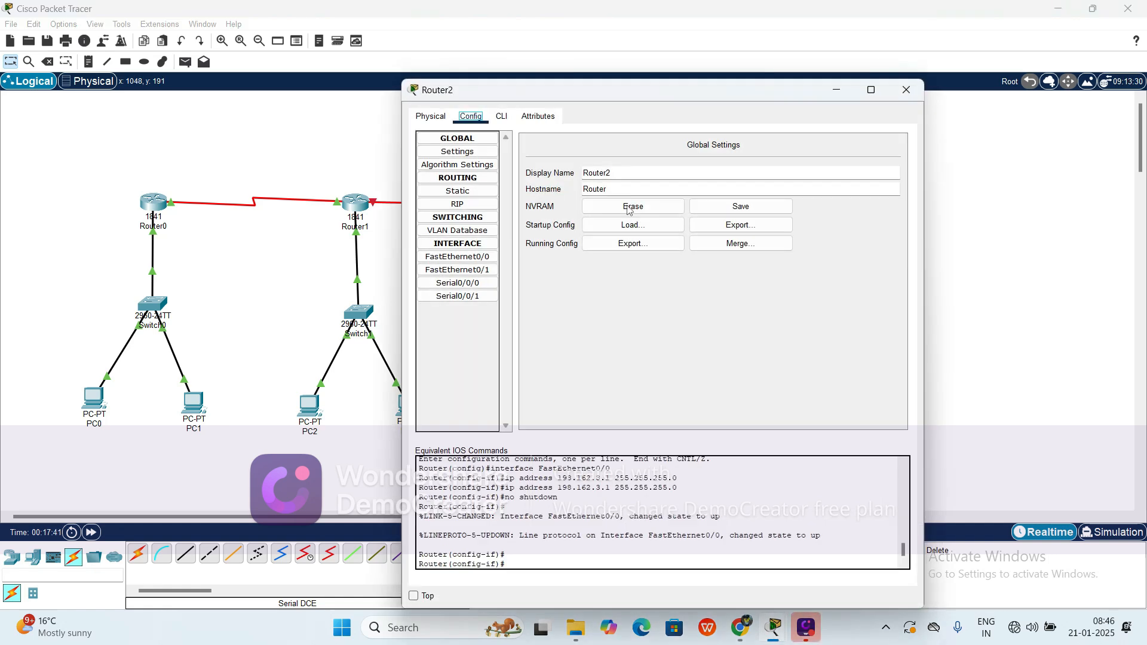
click(480, 285)
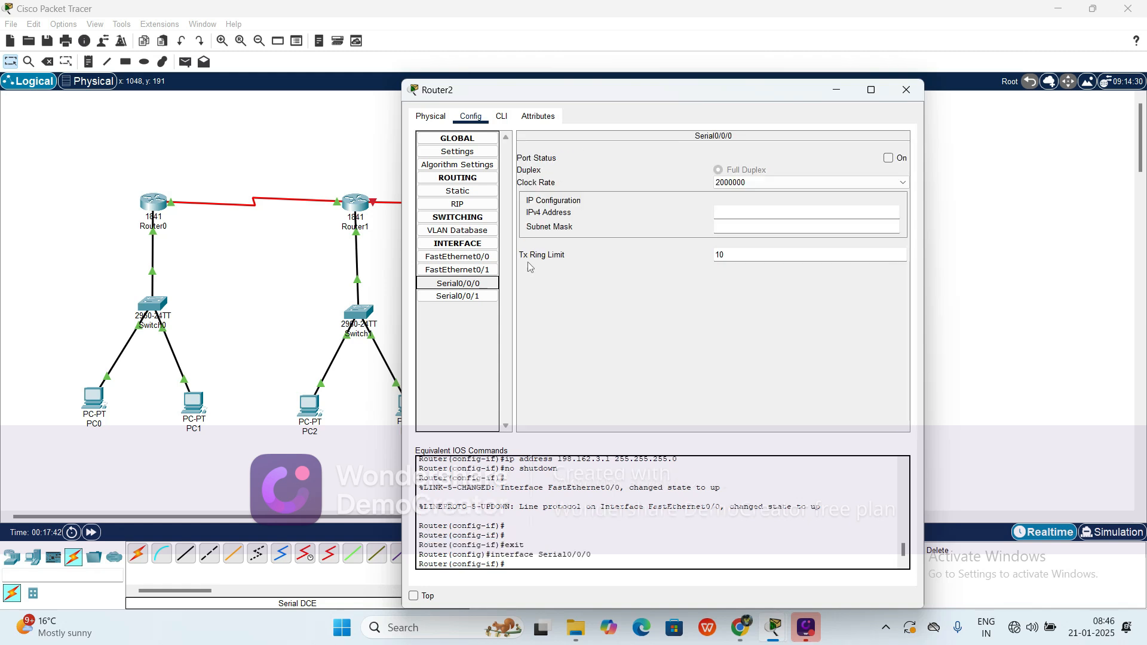
click(720, 212)
text(11.)
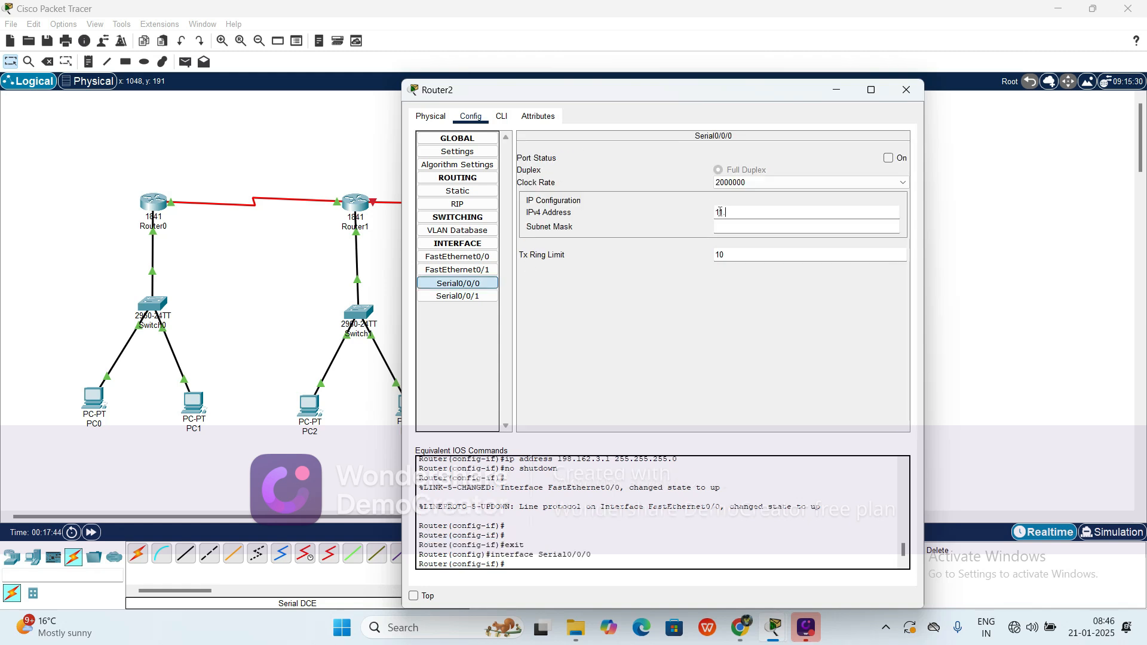
text(0.0.2)
click(734, 228)
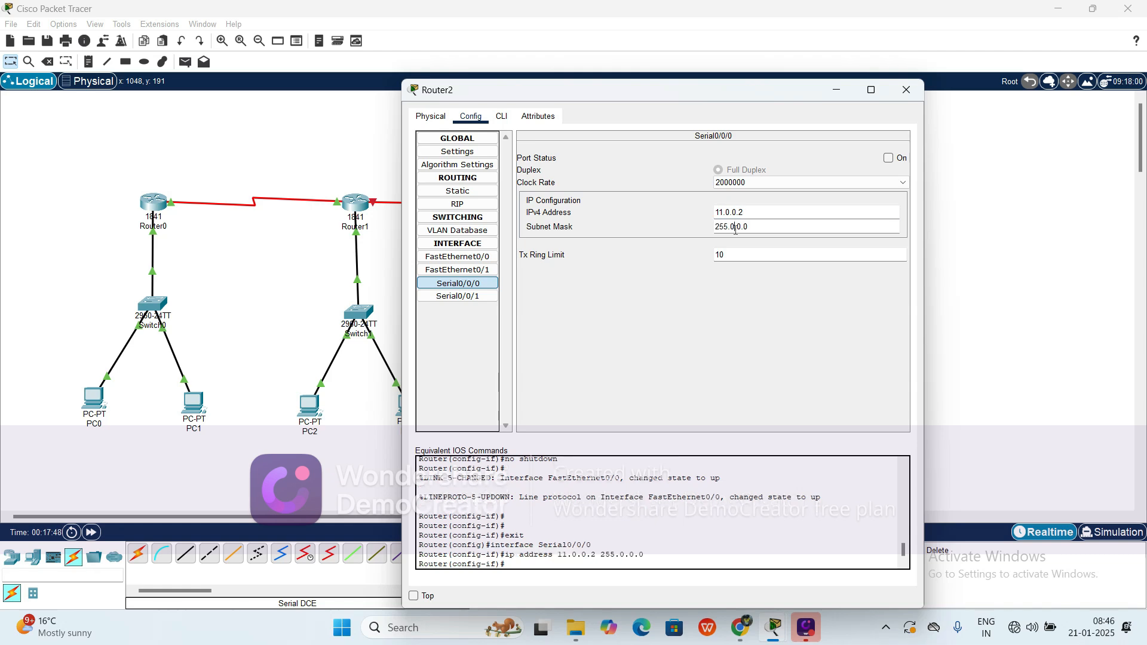
click(890, 159)
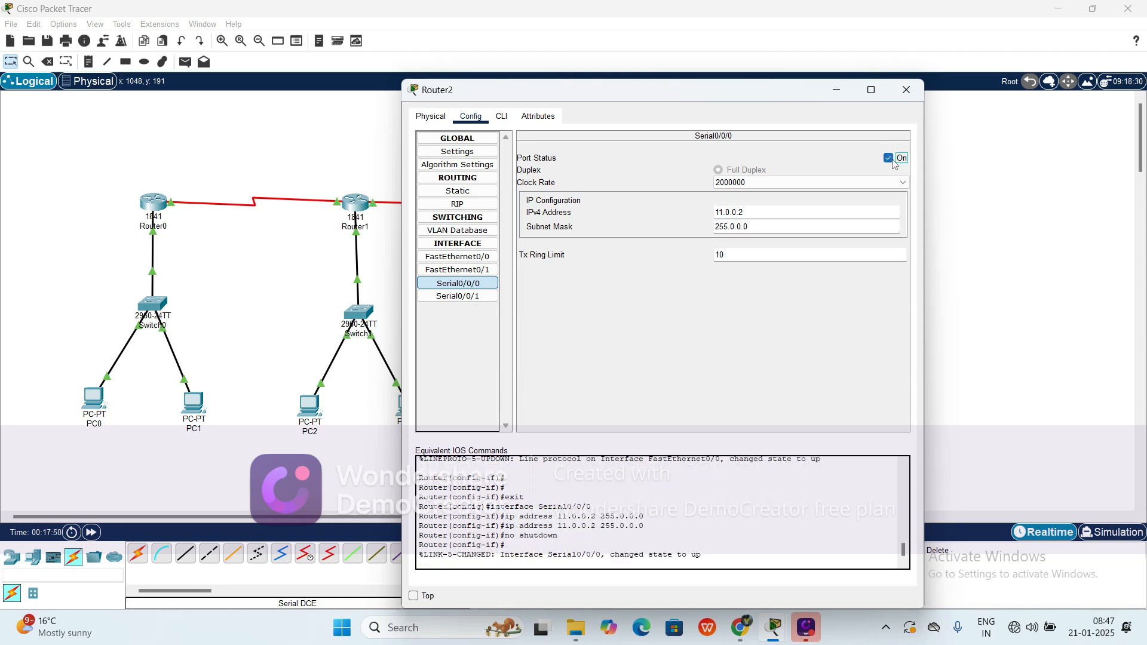
click(907, 91)
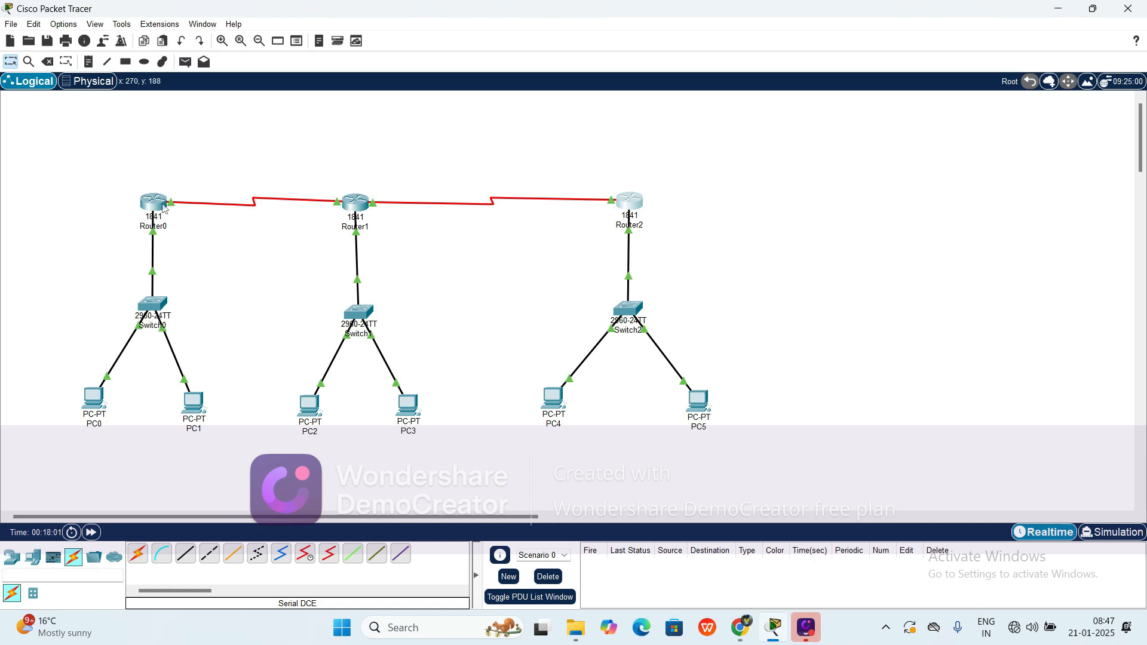
- Add the network 198.162.1.0 to Router0's RIP routing configuration
mouse_move(163, 207)
click(158, 209)
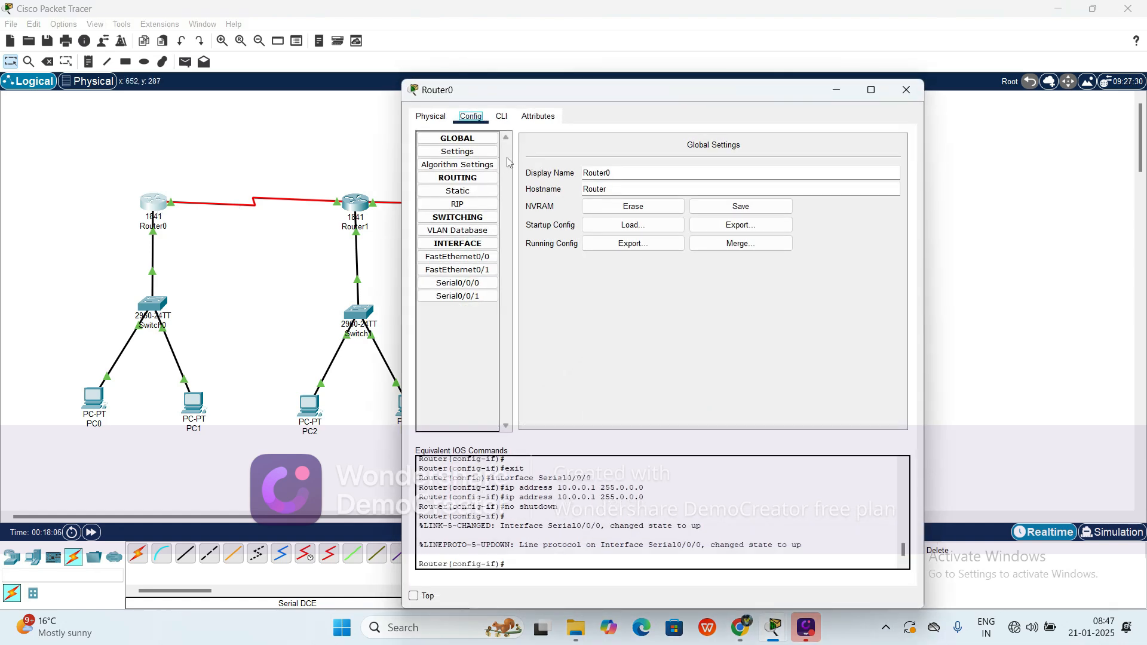
click(462, 206)
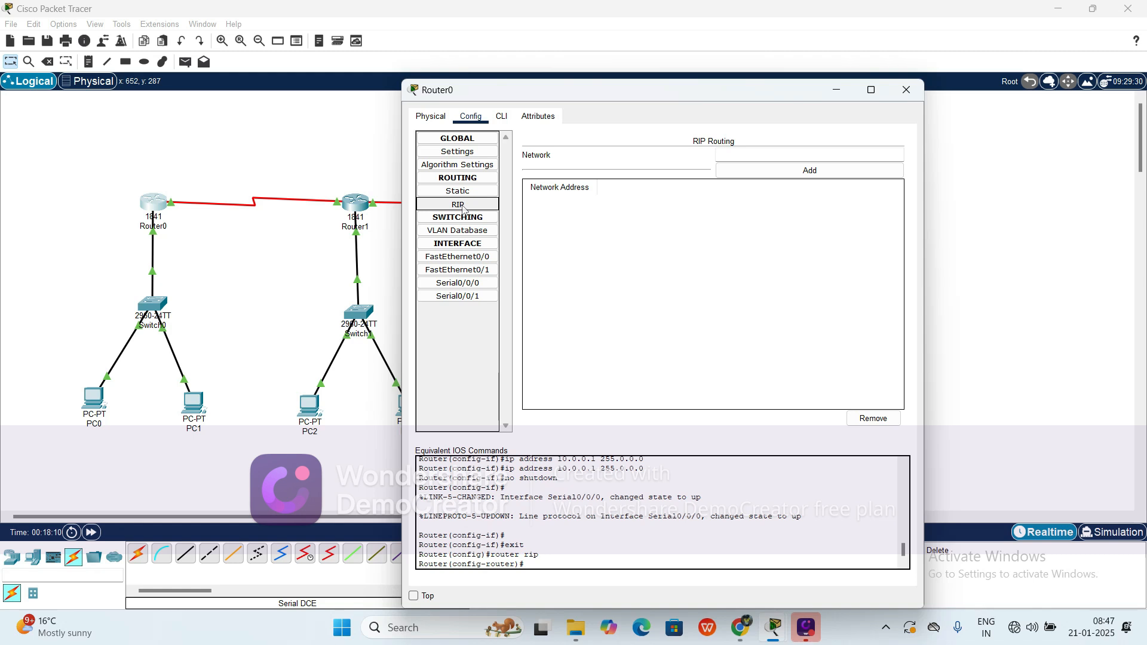
click(792, 155)
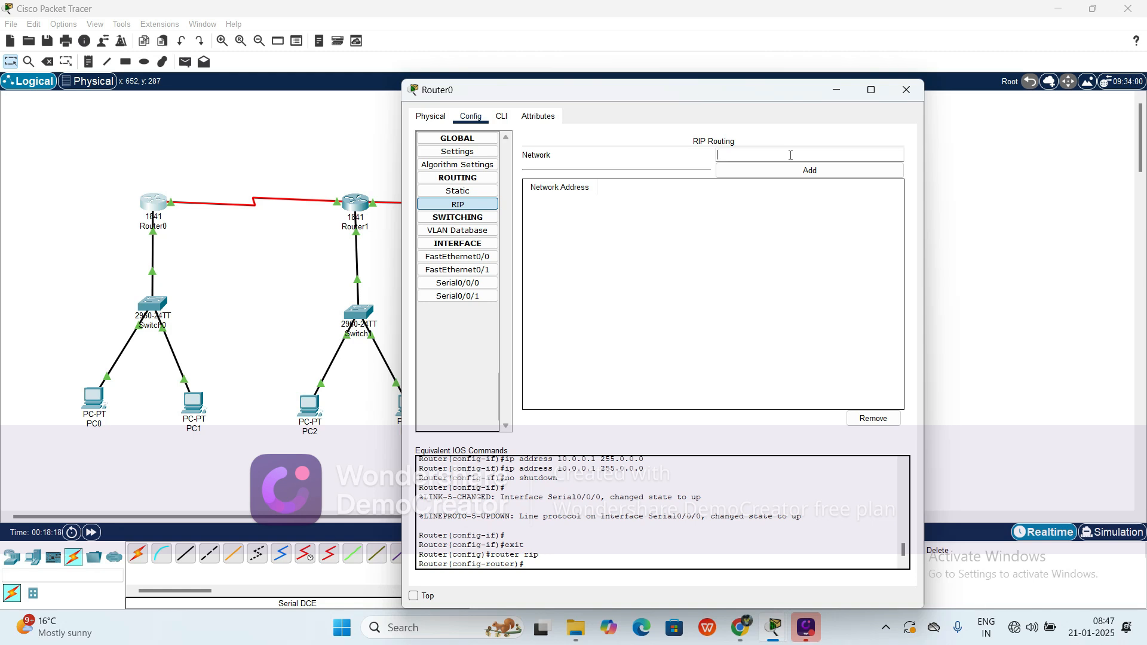
text(198.162.1.0)
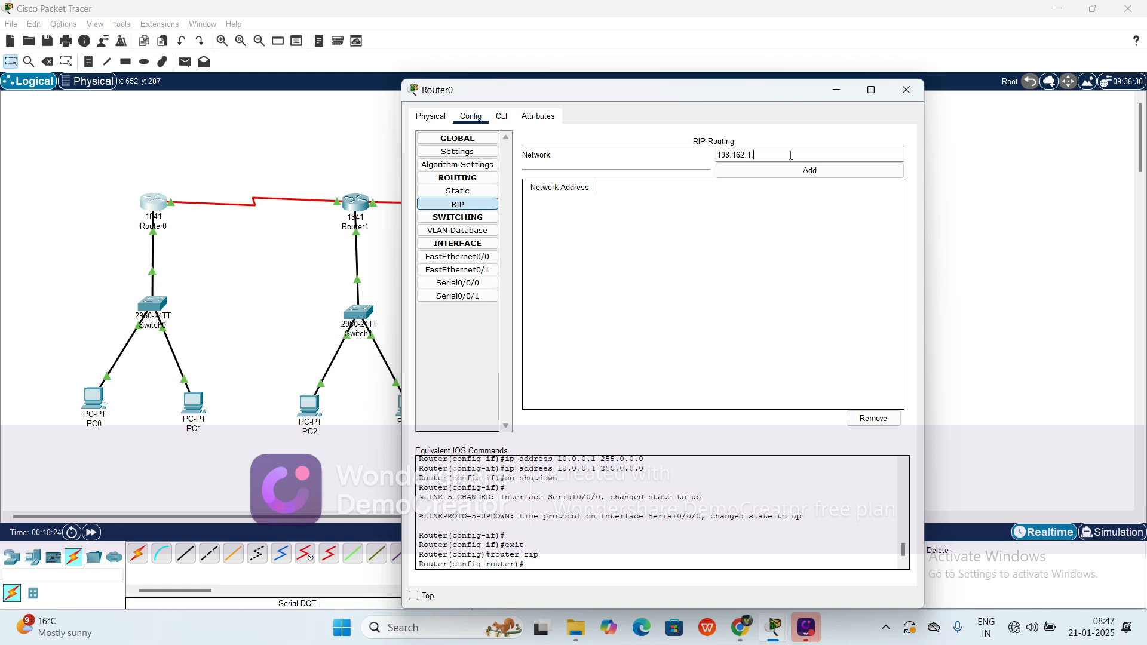
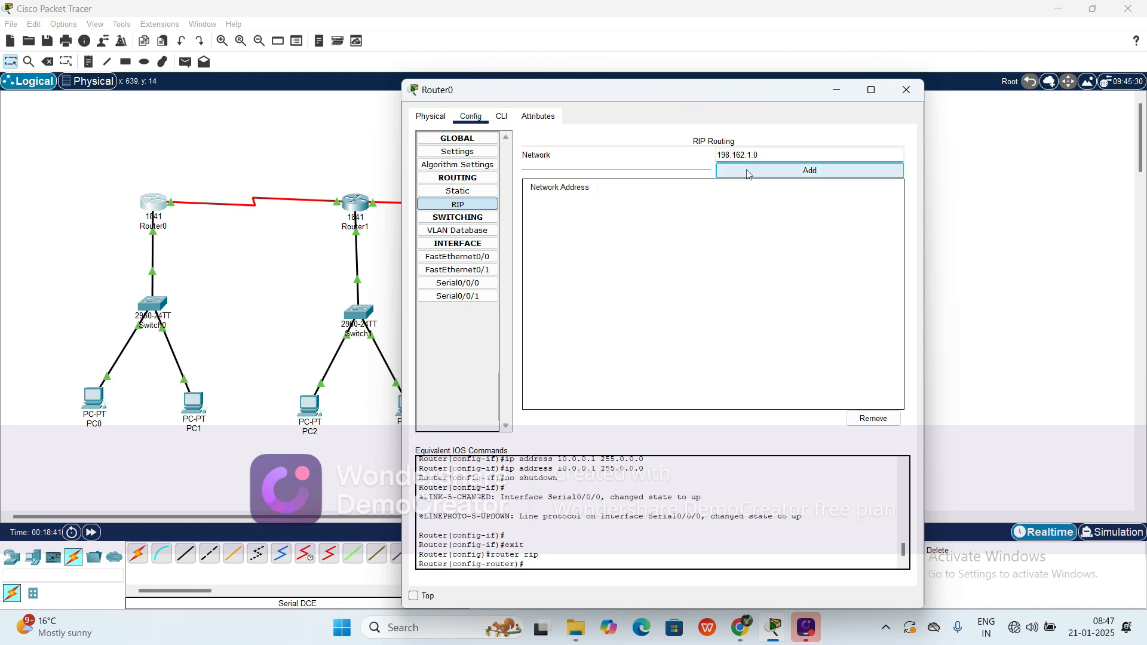
click(754, 170)
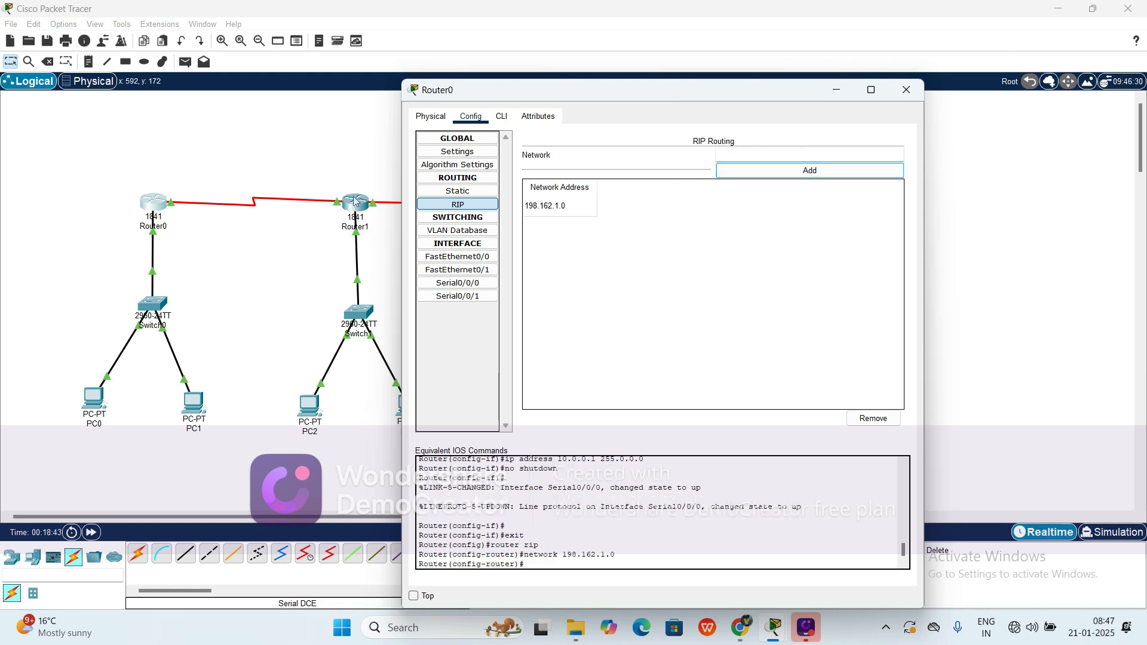
- Add the networks 198.162.2.0 and 198.162.3.0 to Router0's RIP routing
click(785, 156)
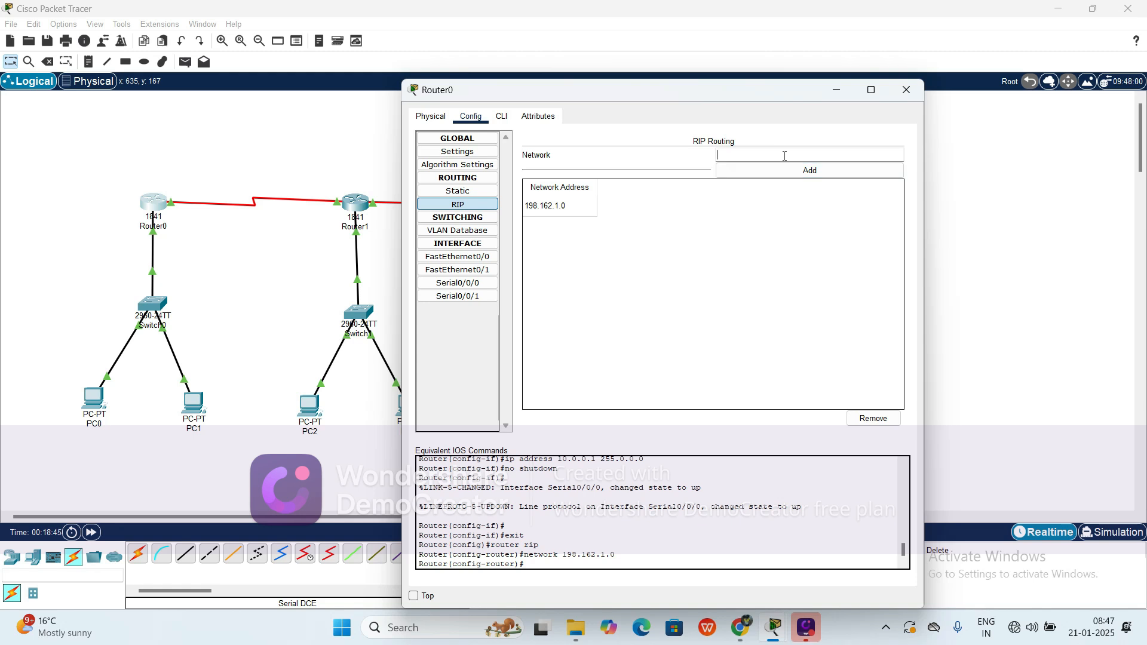
text(198.162.2.0)
click(777, 171)
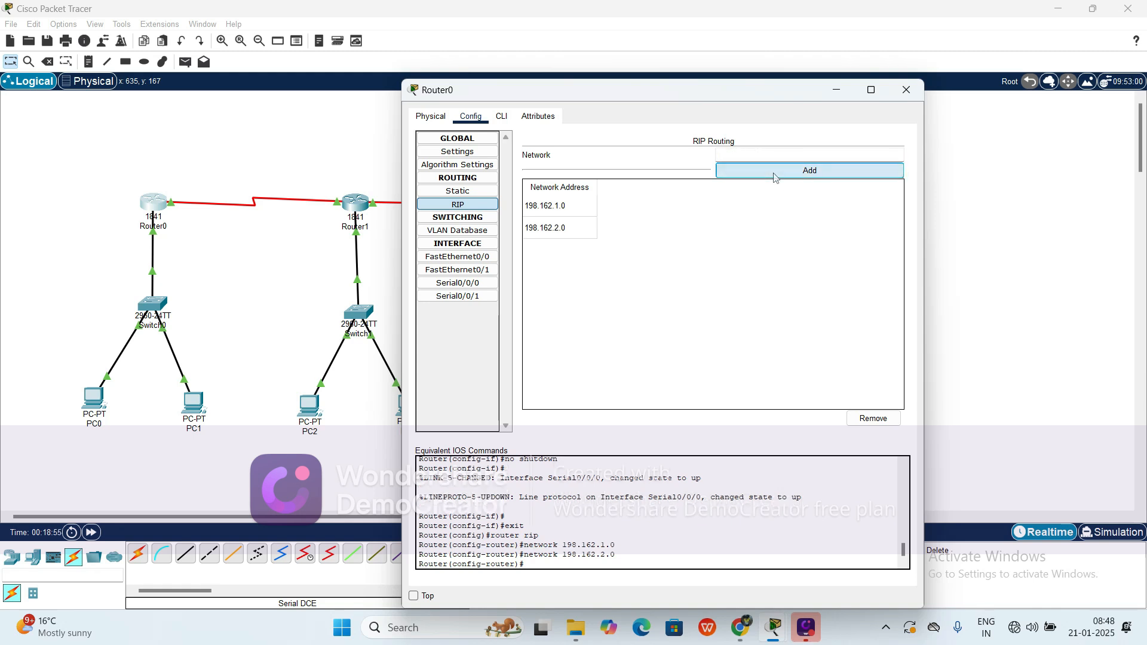
click(747, 157)
text(198)
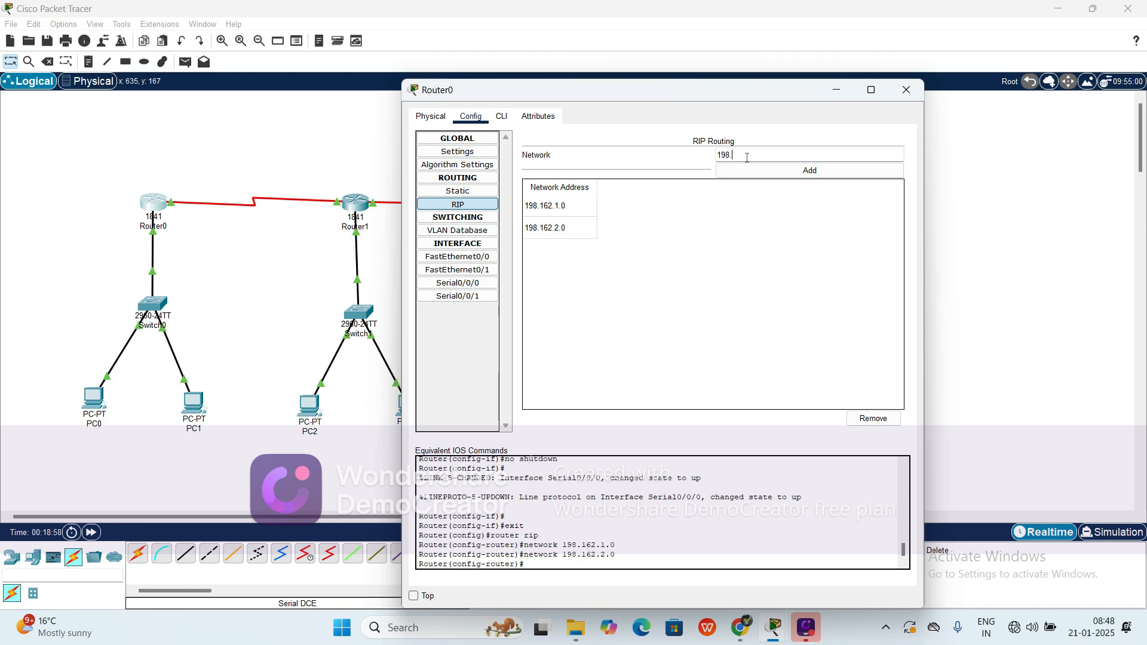
text(.162.3.0)
click(757, 180)
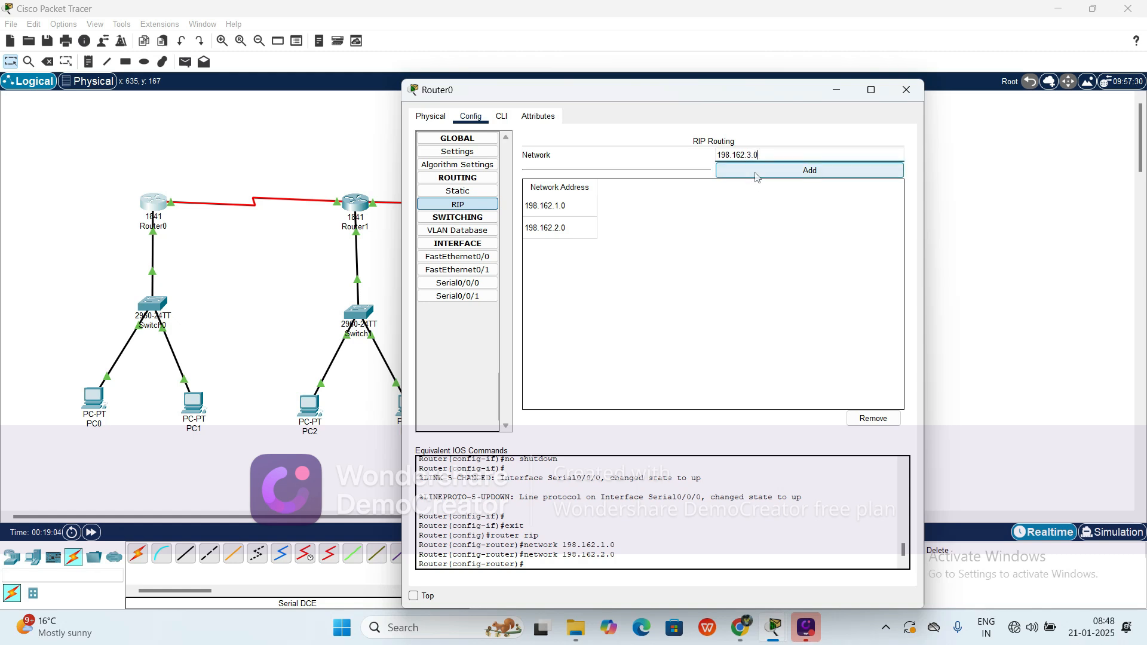
click(743, 158)
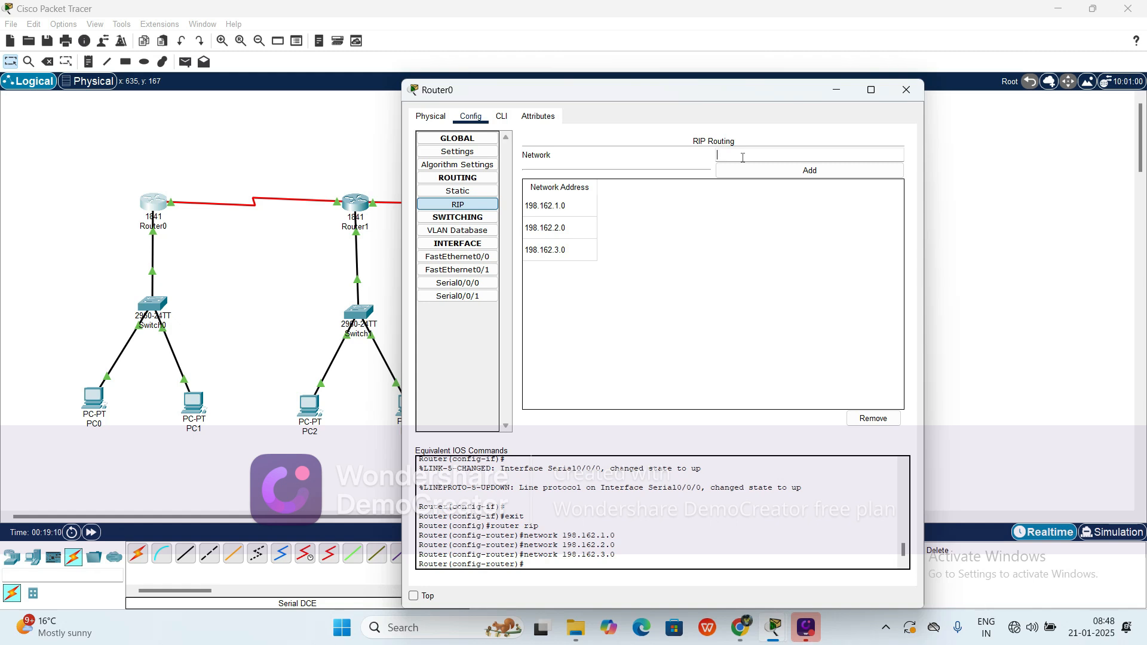
text(10.0.0.1)
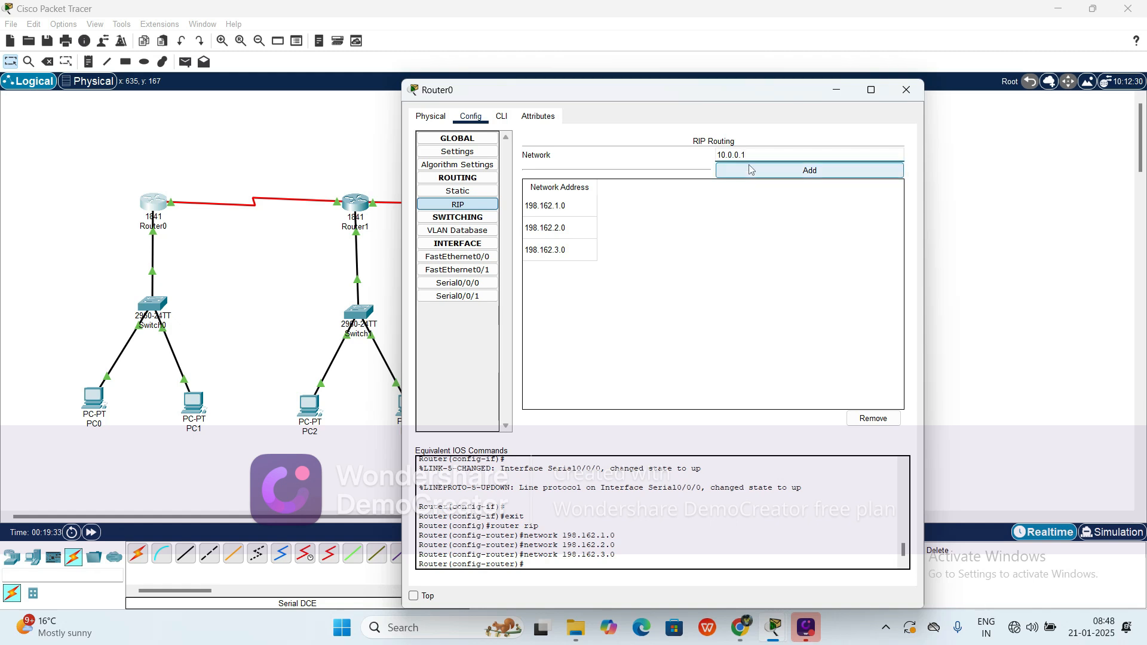
key(BackSpace)
key(BackSpace)
key(BackSpace)
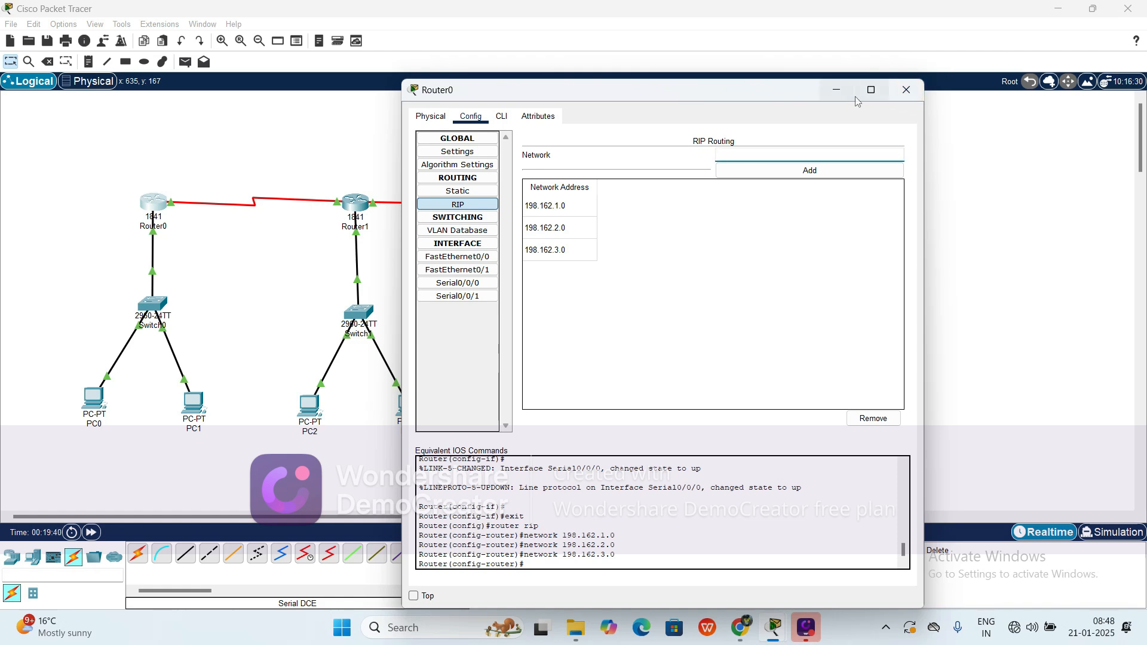
- Review the IP settings of the serial interfaces on Router0, Router1 and Router2
click(837, 91)
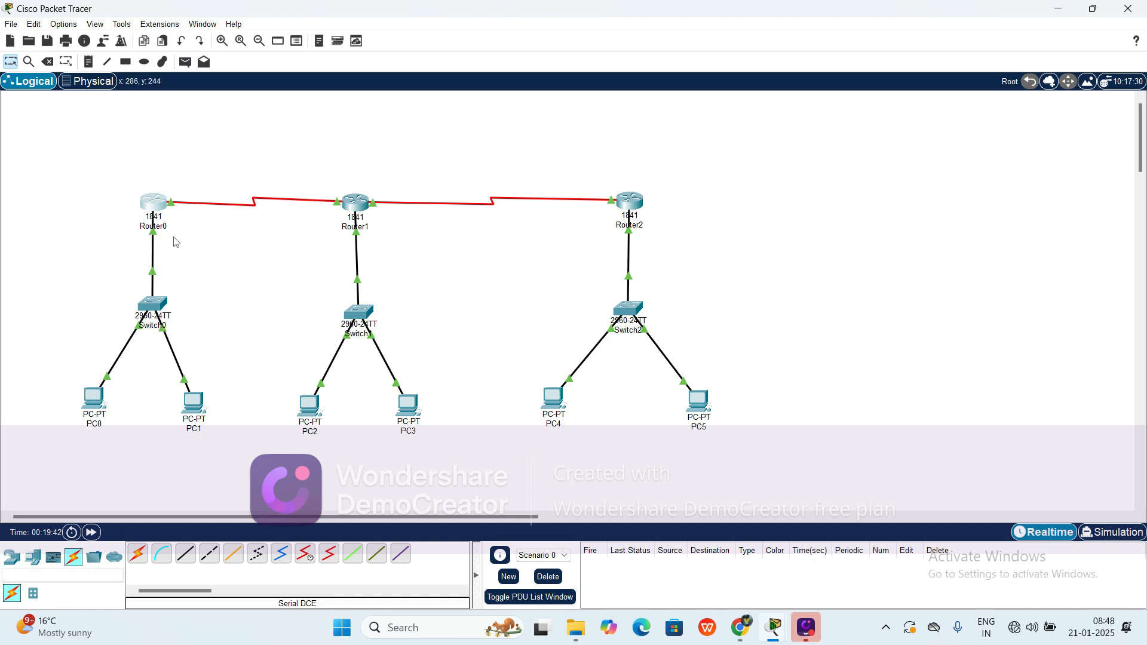
click(160, 204)
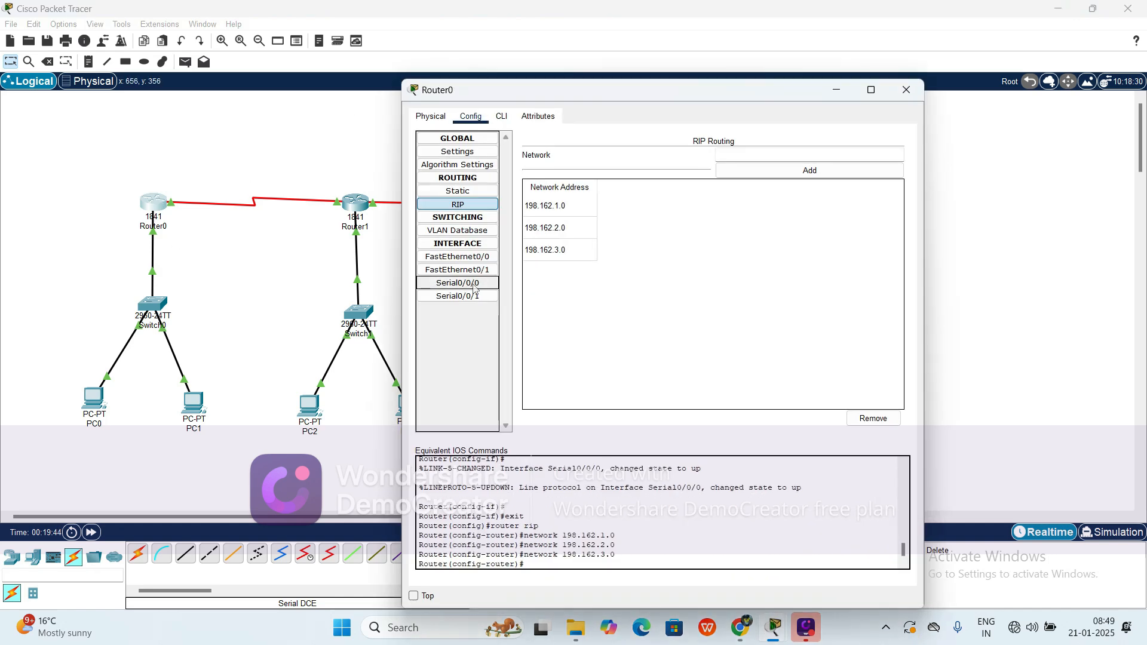
click(478, 286)
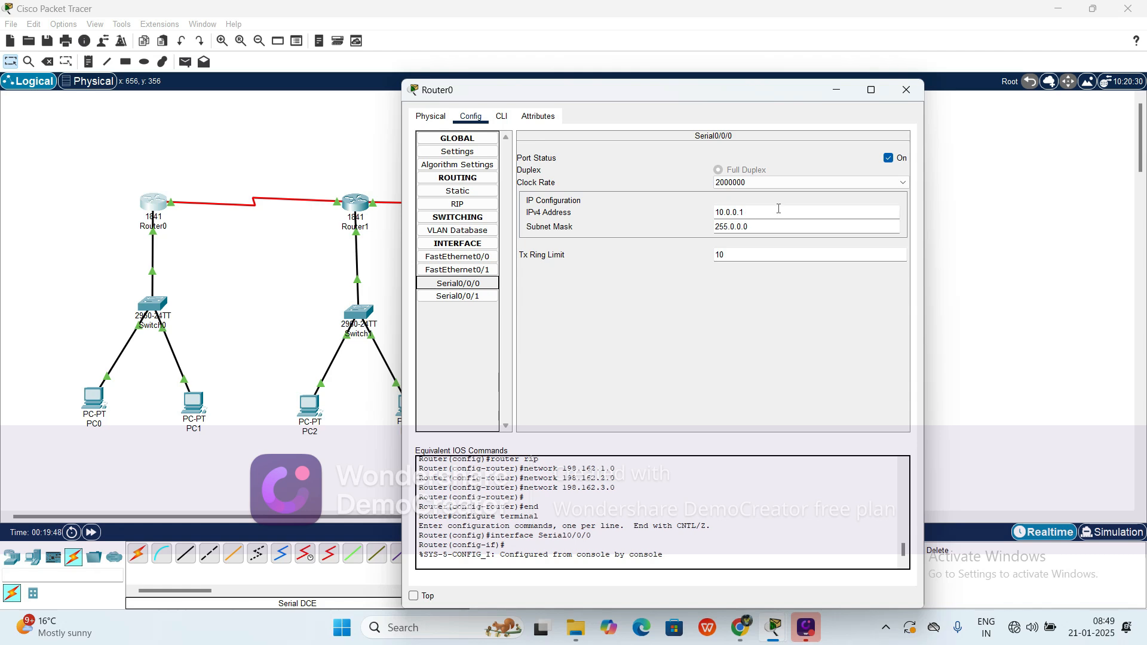
click(904, 90)
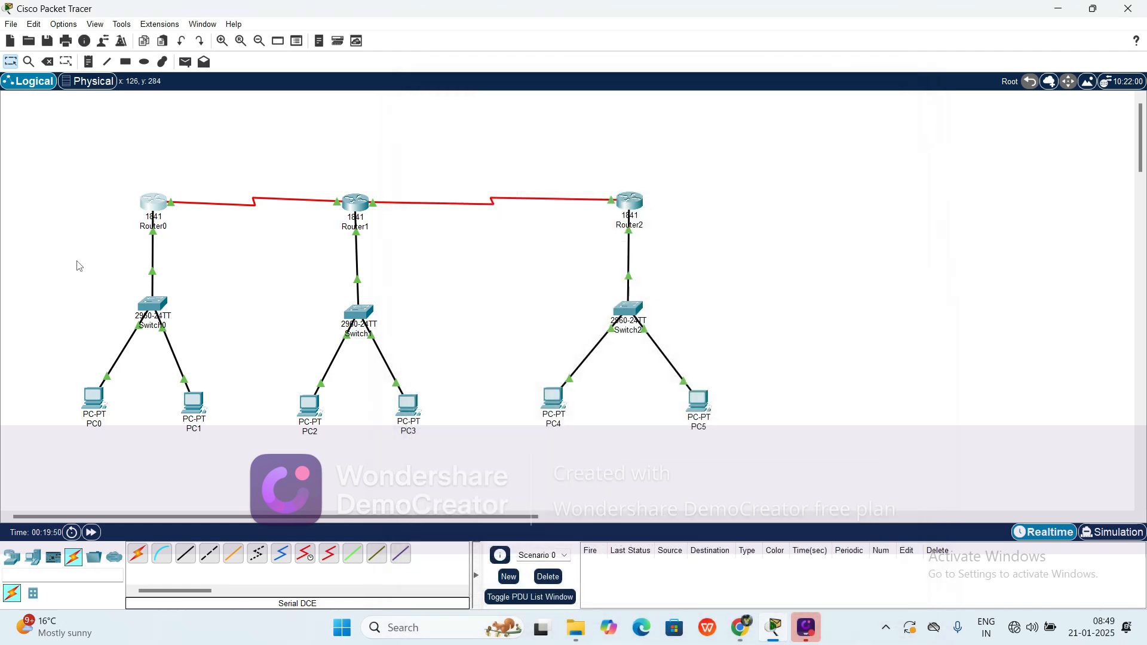
click(350, 205)
click(451, 297)
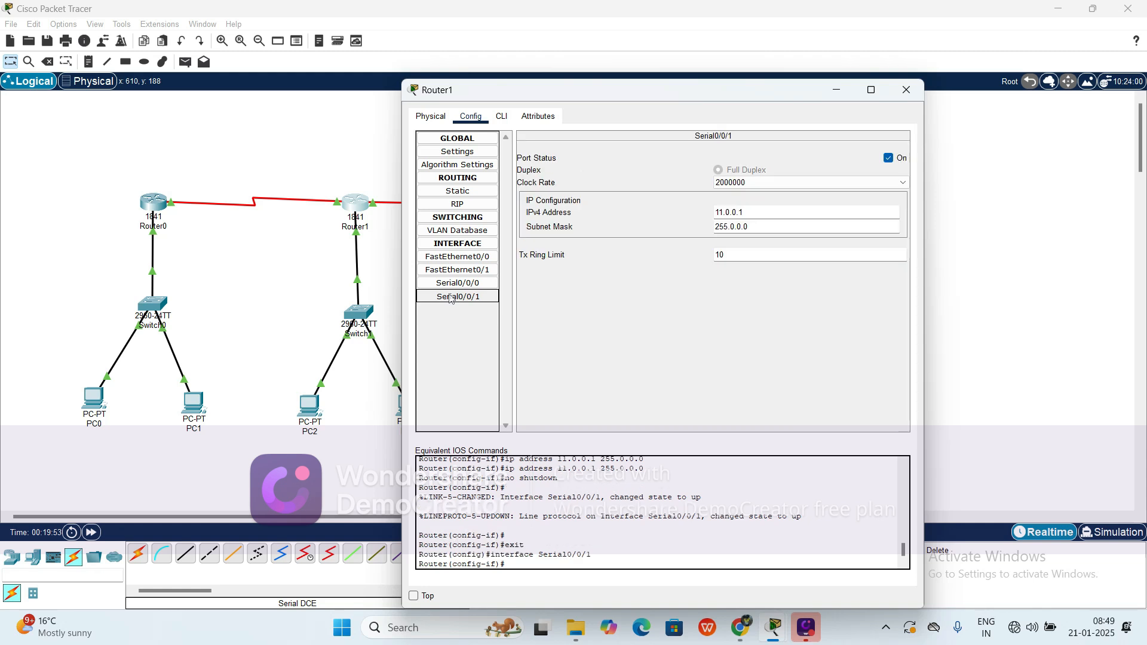
click(464, 284)
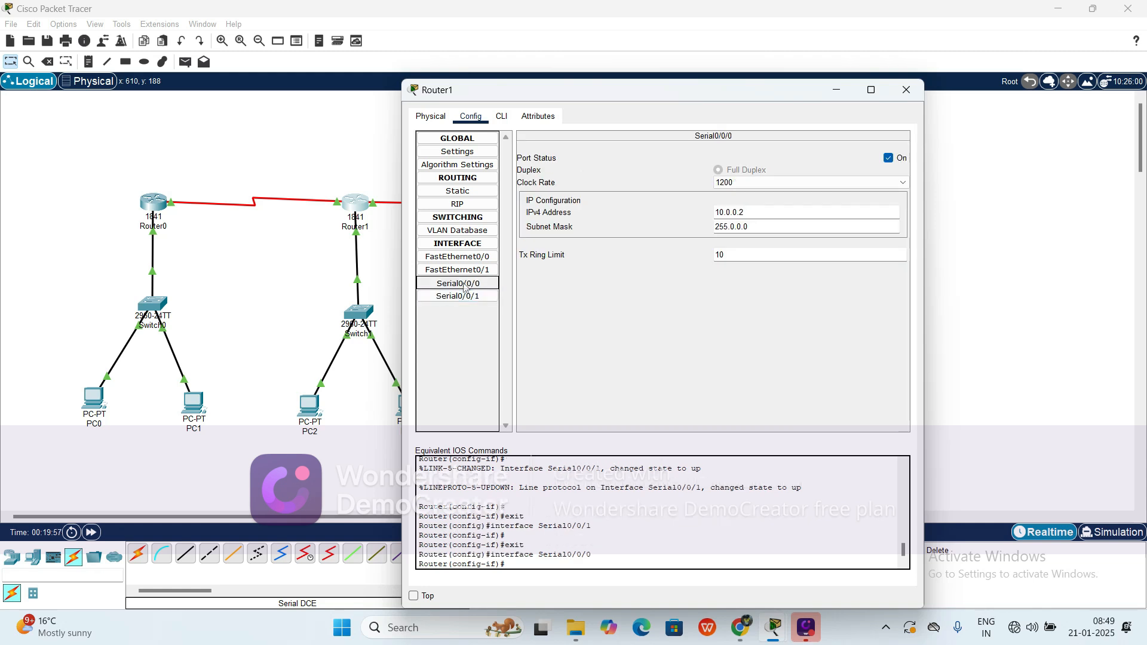
click(470, 297)
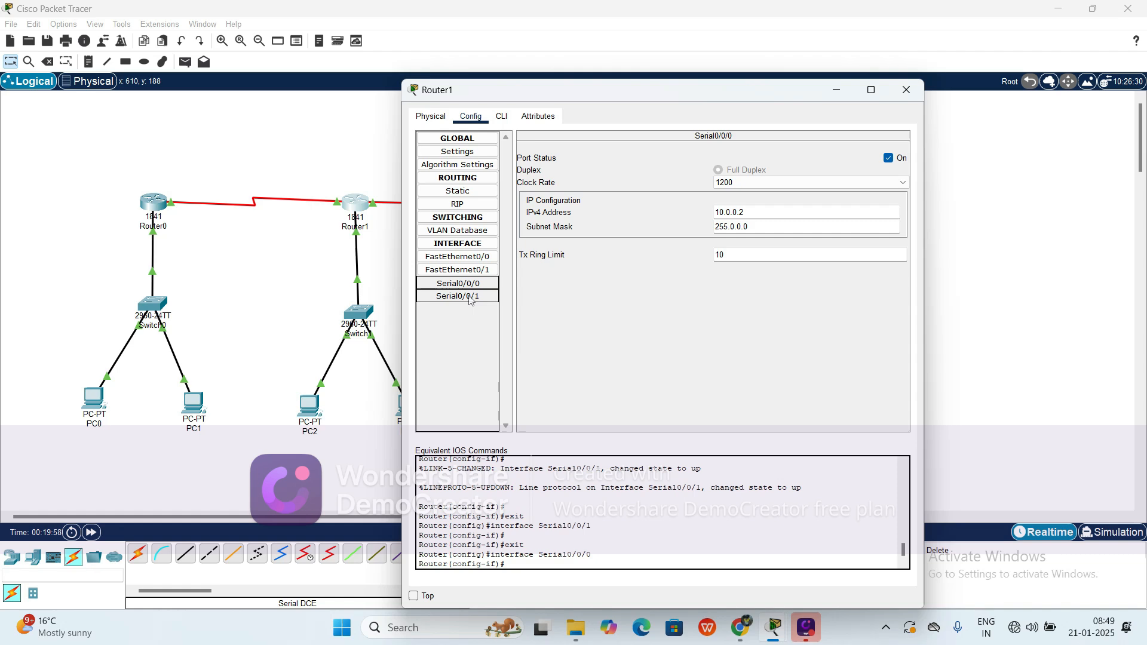
click(906, 89)
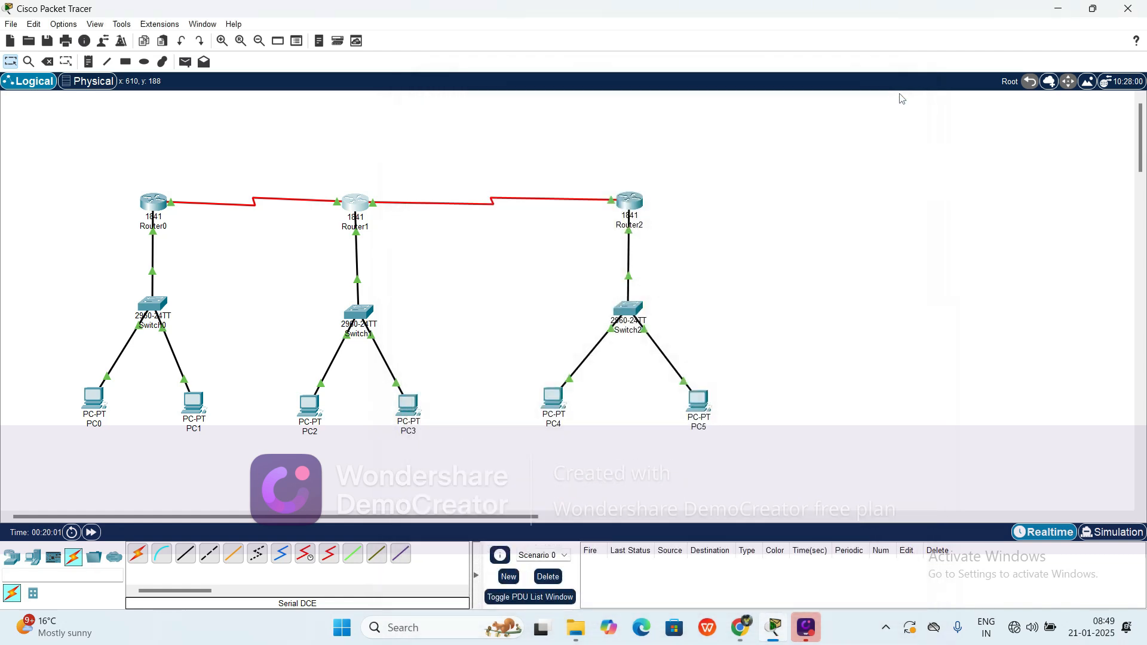
click(631, 199)
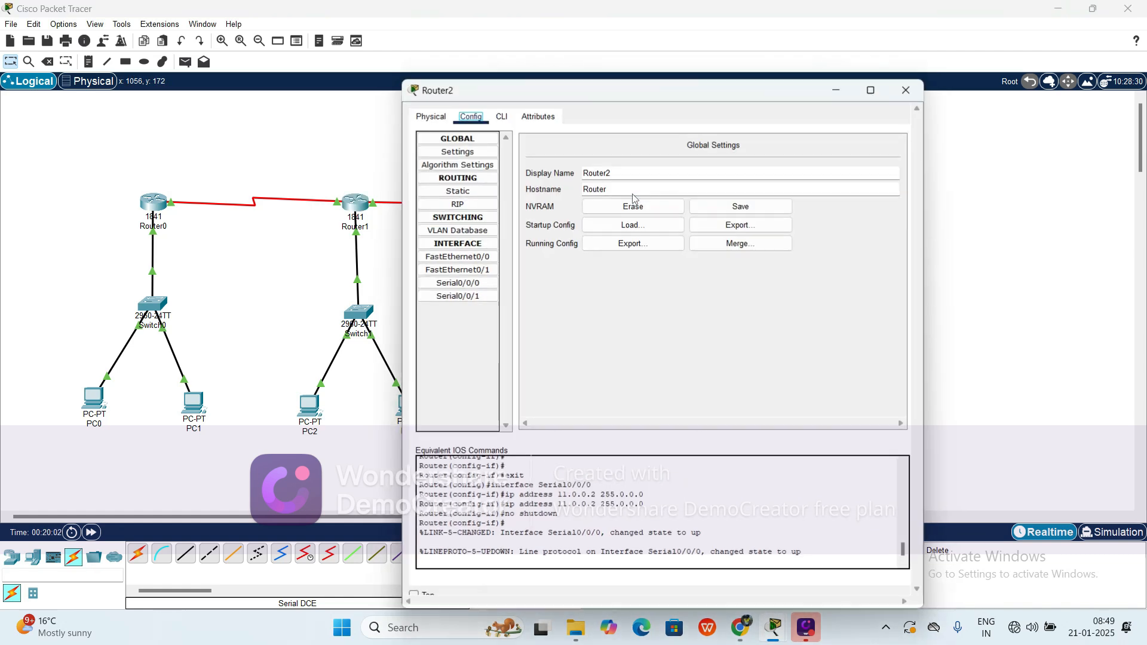
click(477, 285)
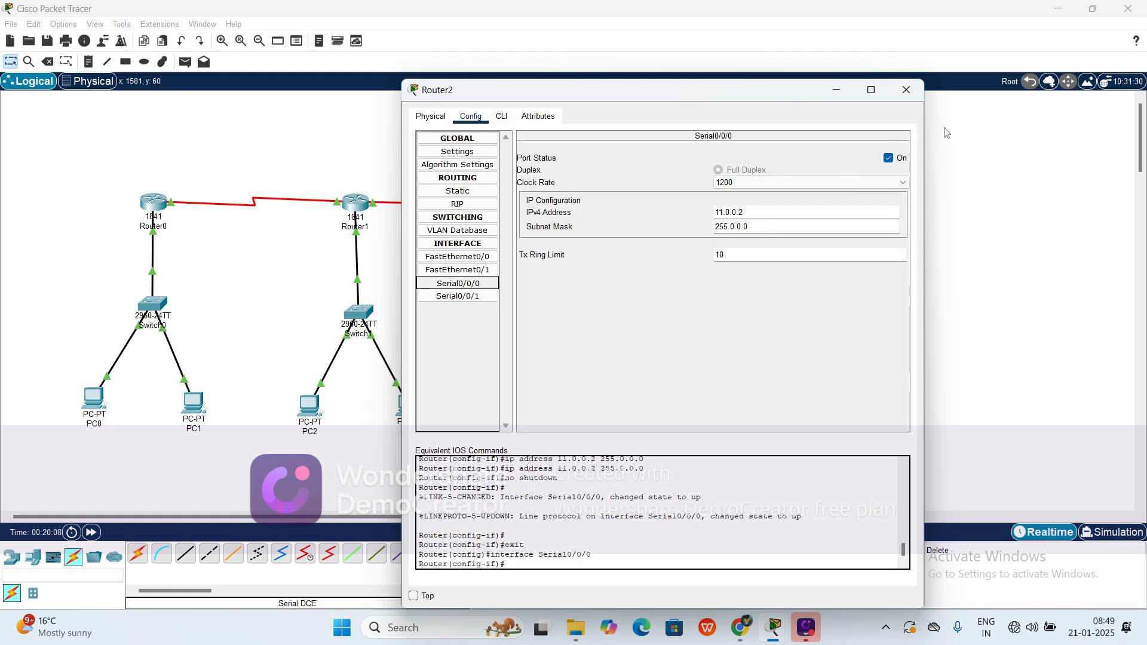
click(489, 298)
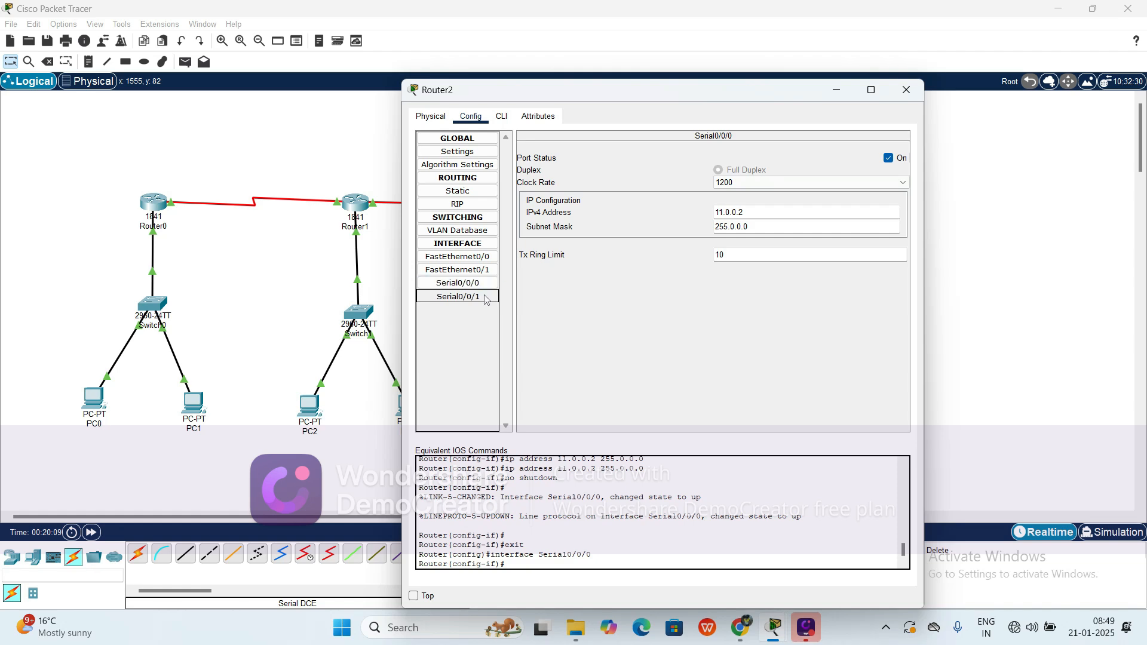
click(905, 91)
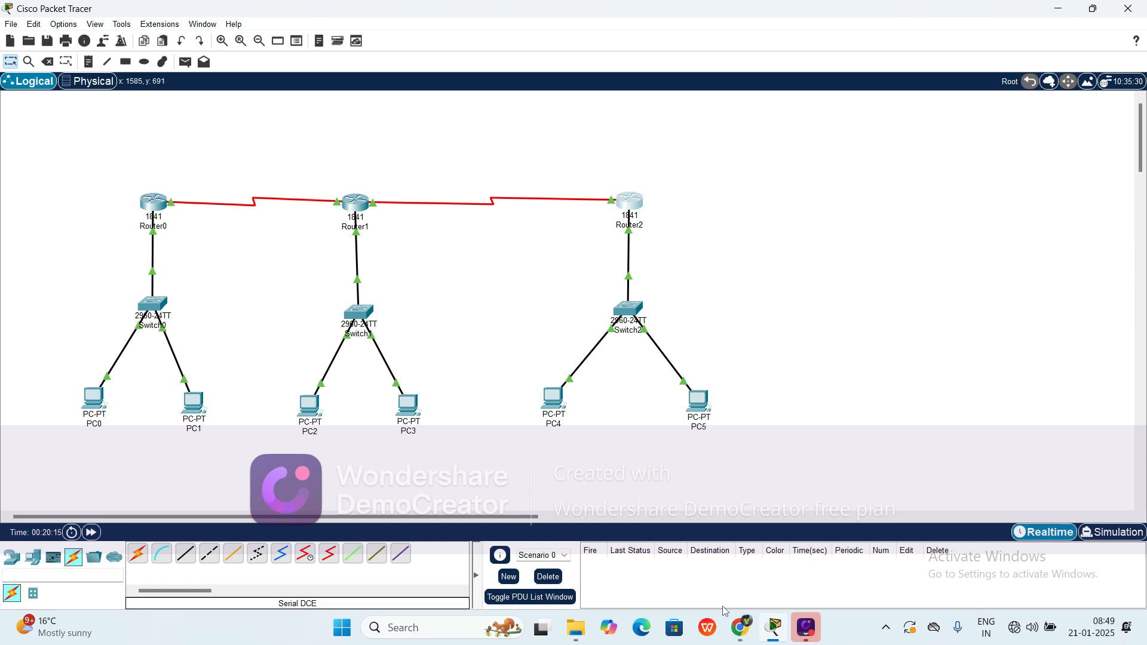
mouse_move(819, 638)
mouse_move(768, 632)
mouse_move(541, 628)
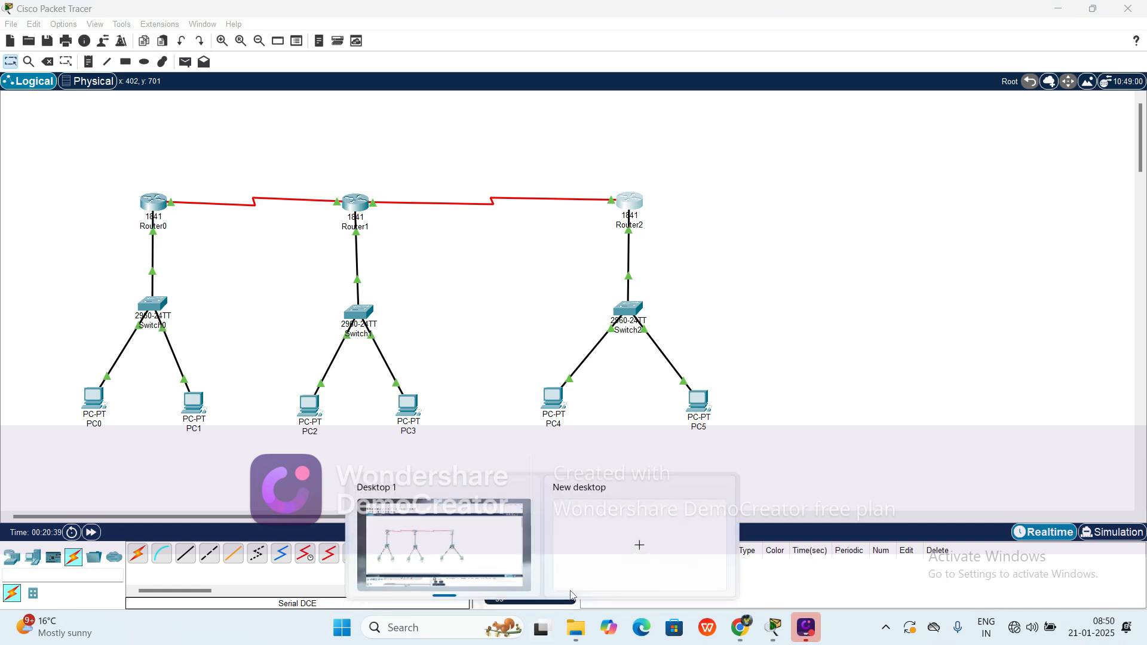
mouse_move(579, 624)
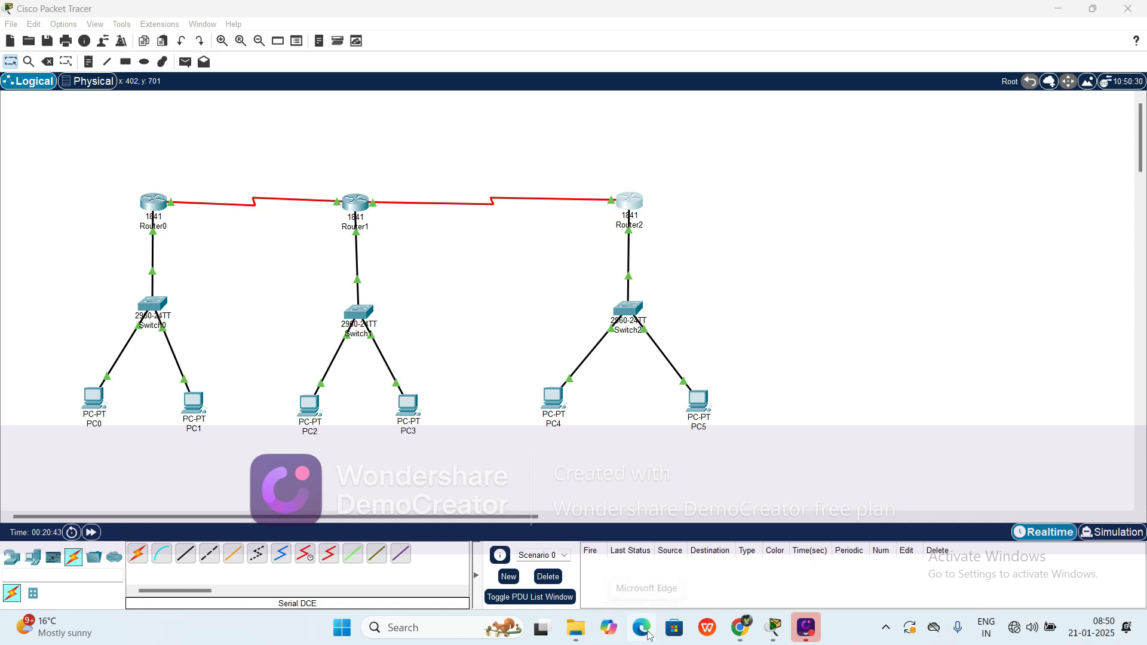
mouse_move(742, 632)
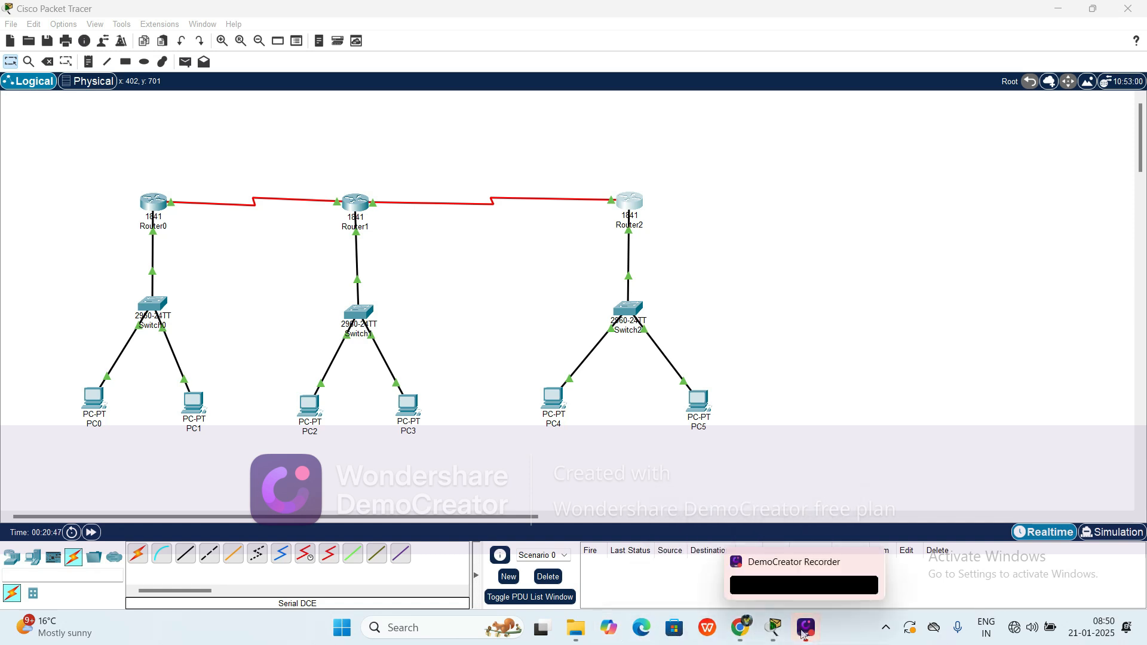
click(805, 635)
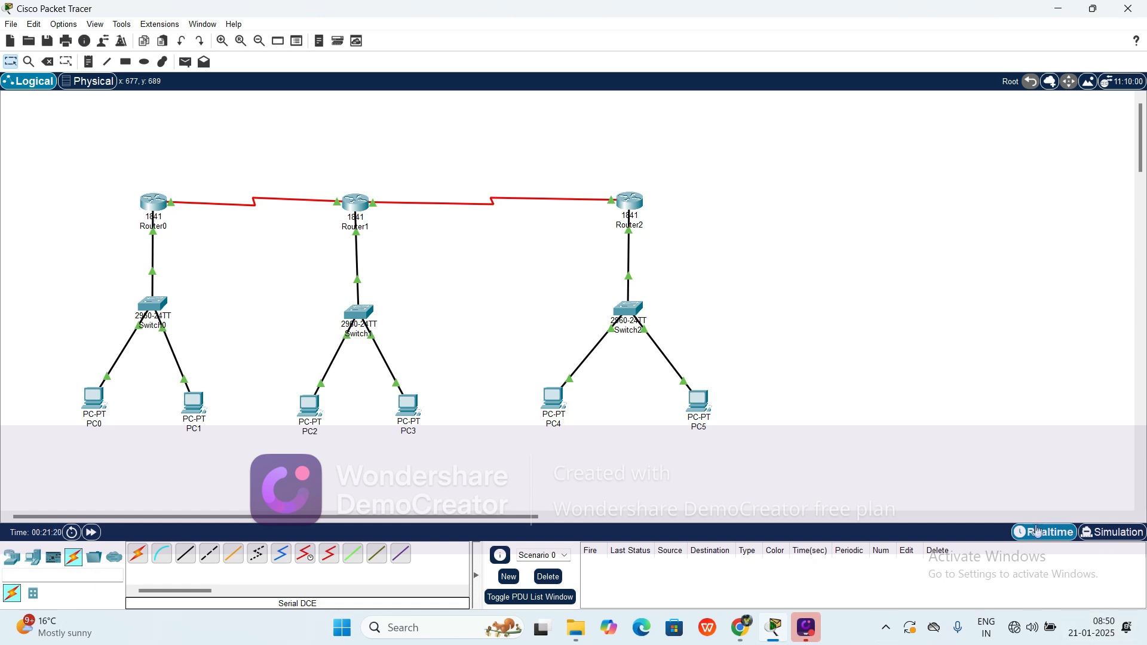
mouse_move(805, 625)
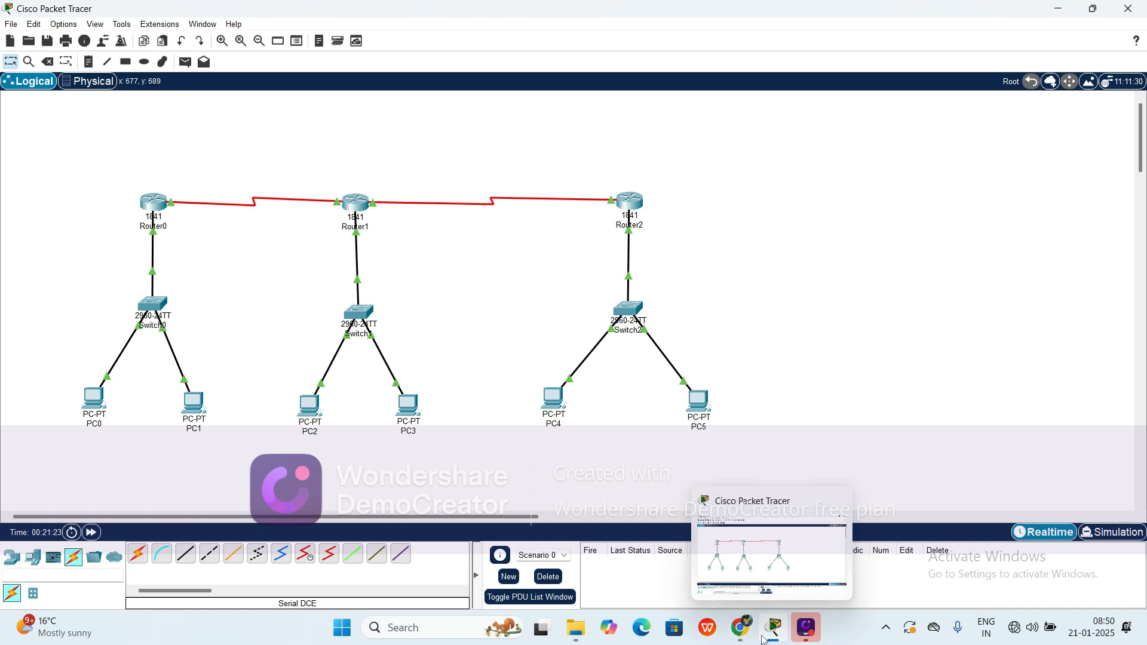
click(781, 569)
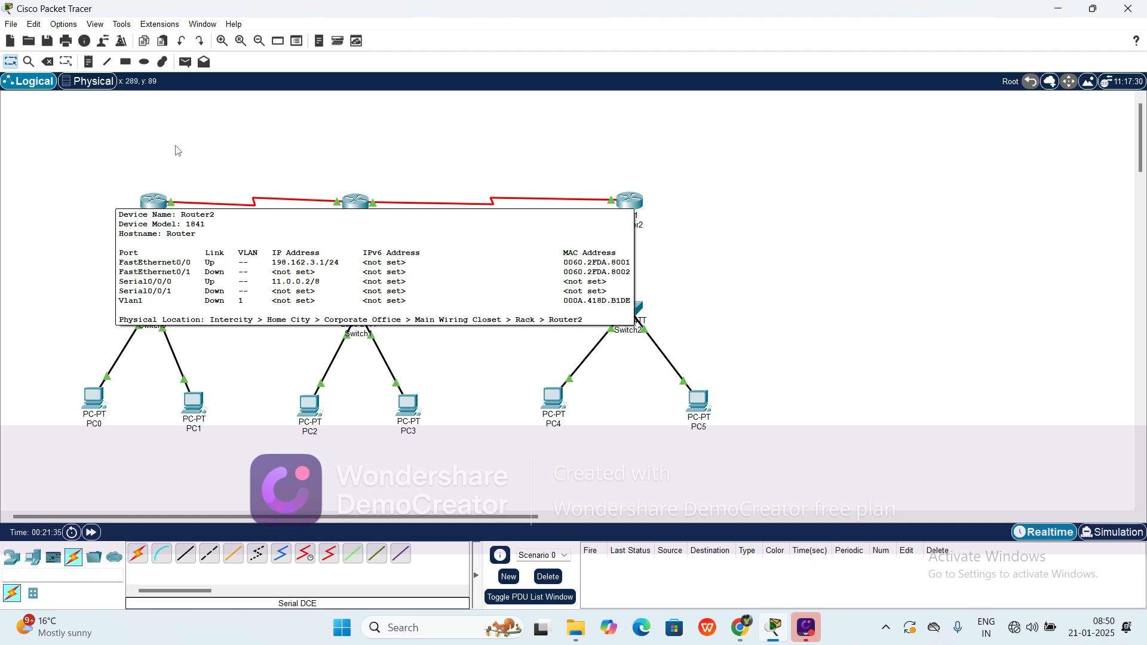
- Add the networks 10.0.0.0 and 11.0.0.0 to Router0's RIP routing and close its configuration
click(155, 205)
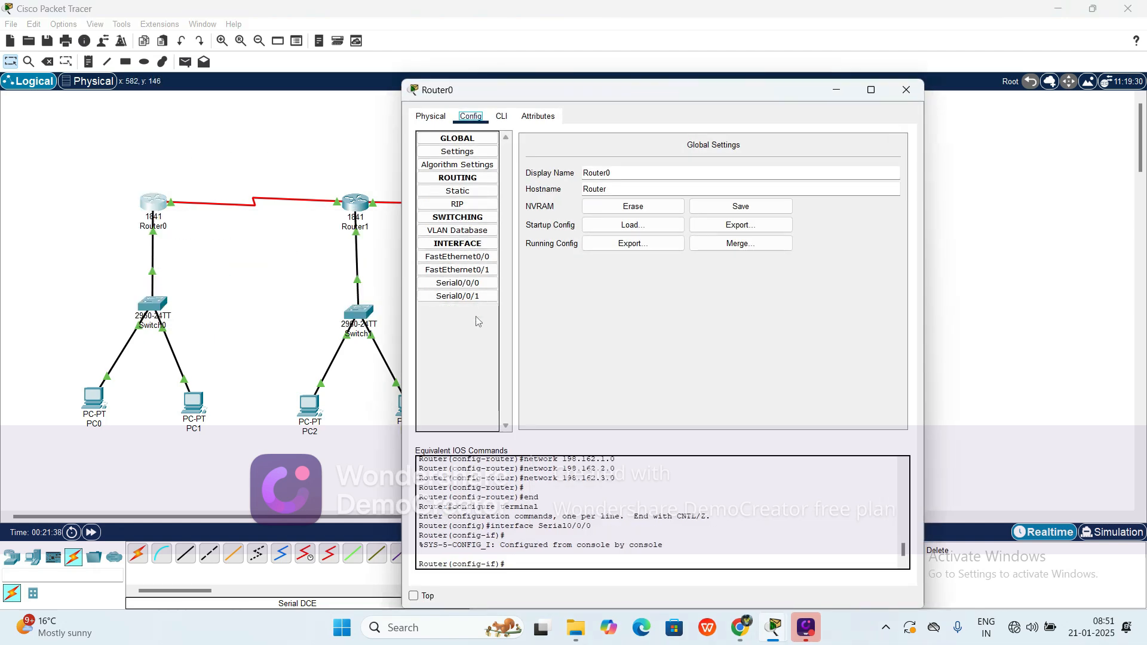
click(464, 205)
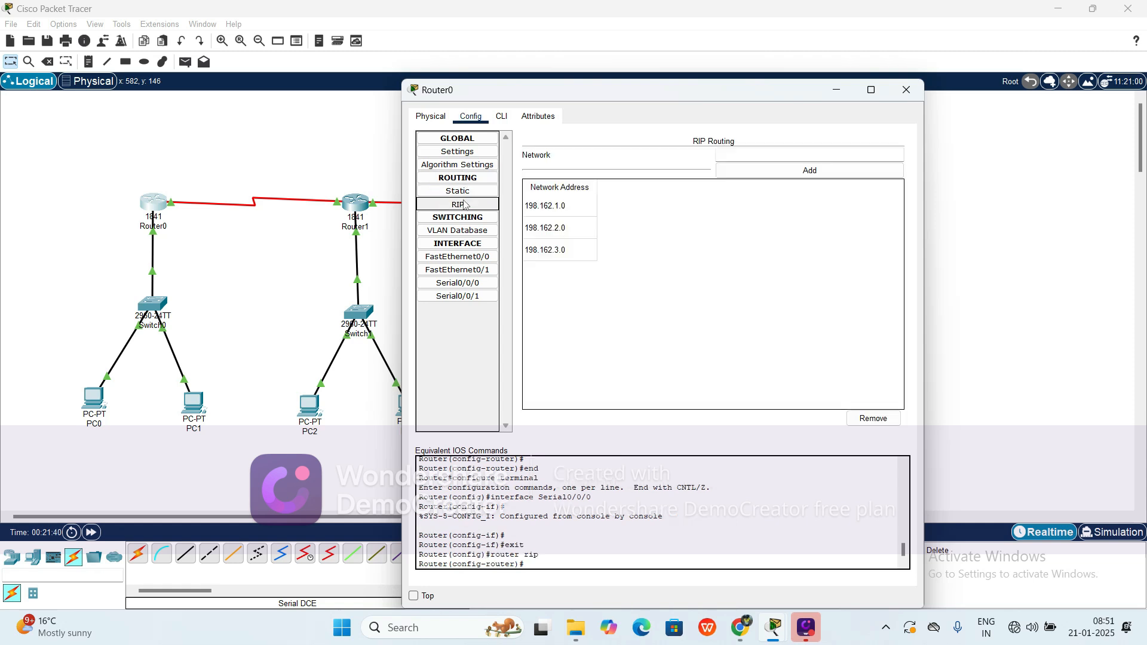
click(745, 156)
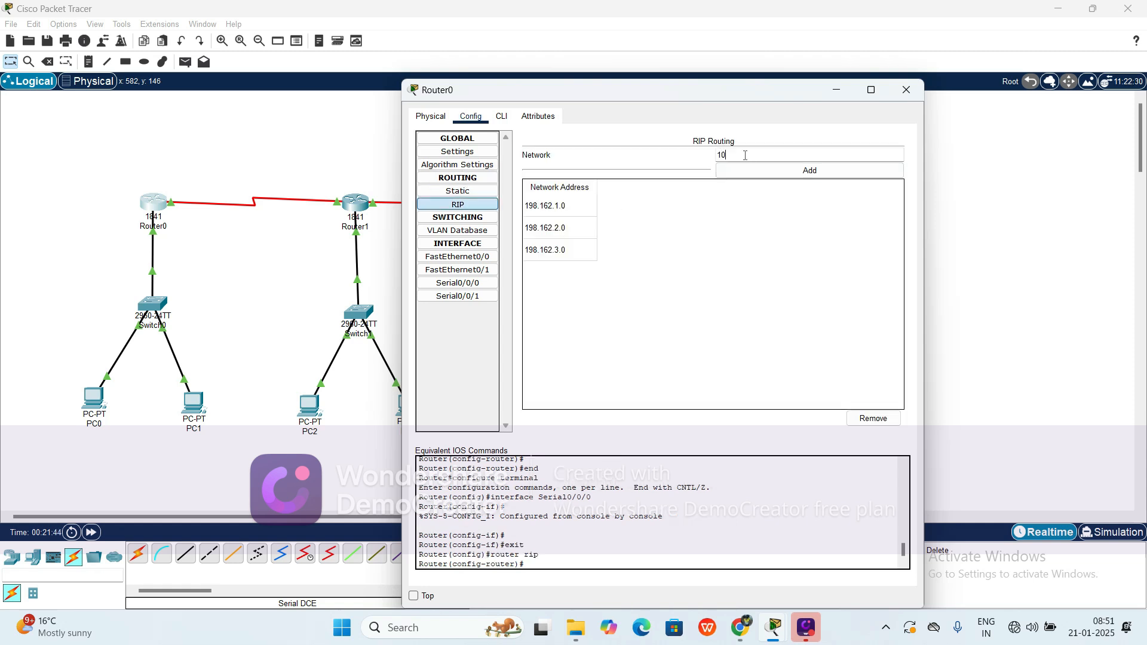
text(10.0.0.0)
click(747, 173)
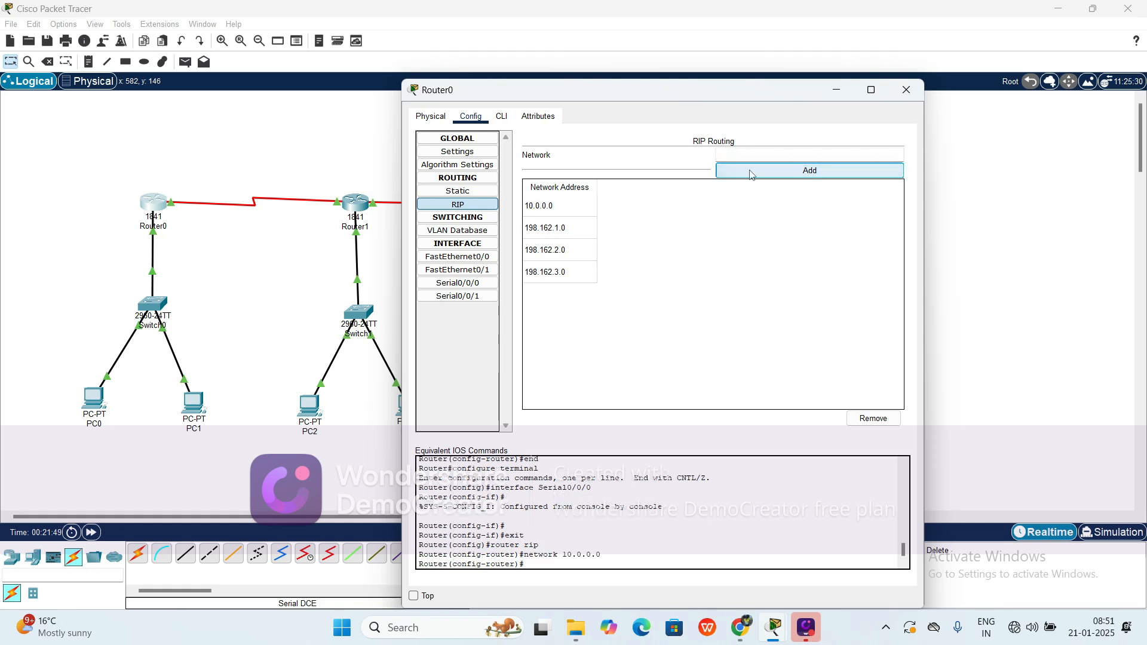
click(753, 155)
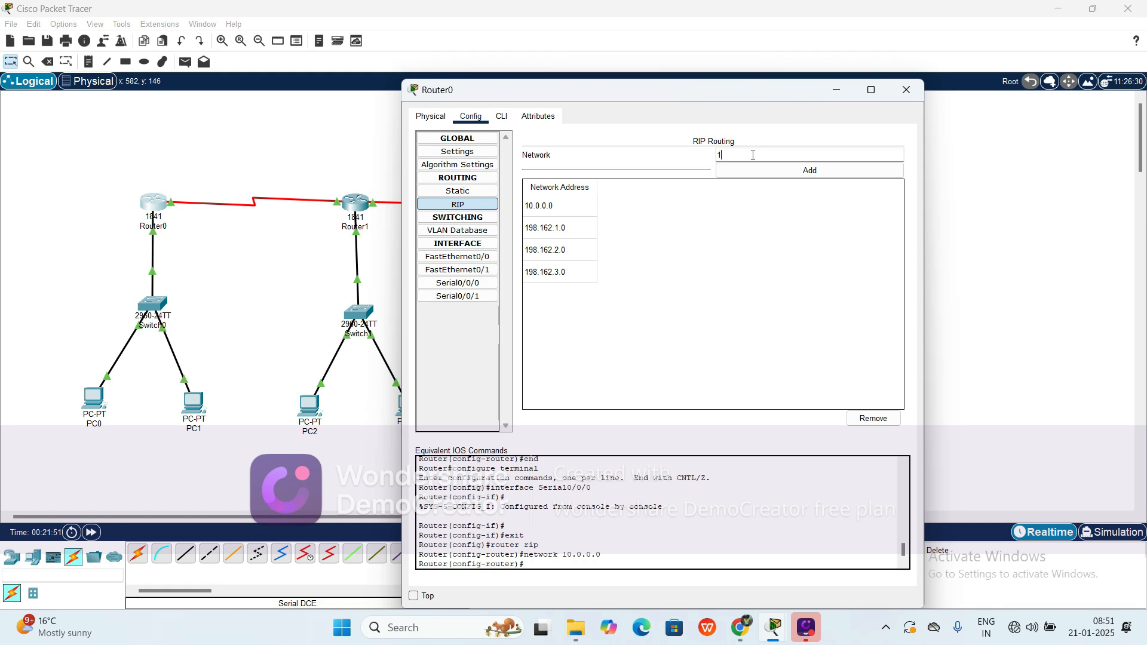
text(11.0.0.0)
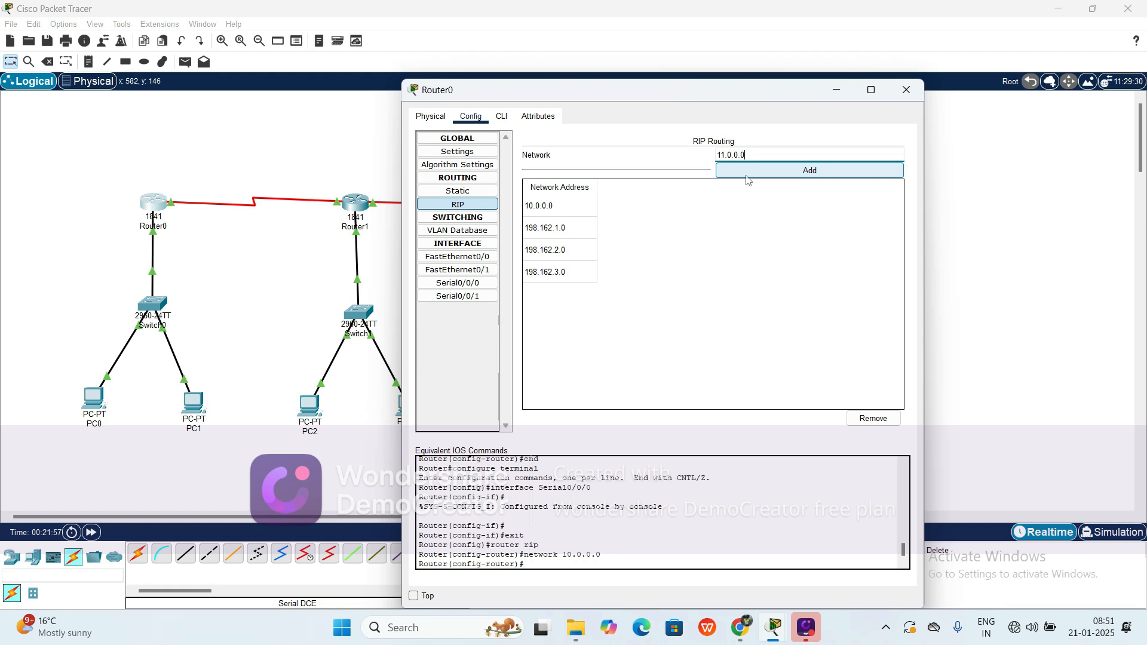
click(747, 176)
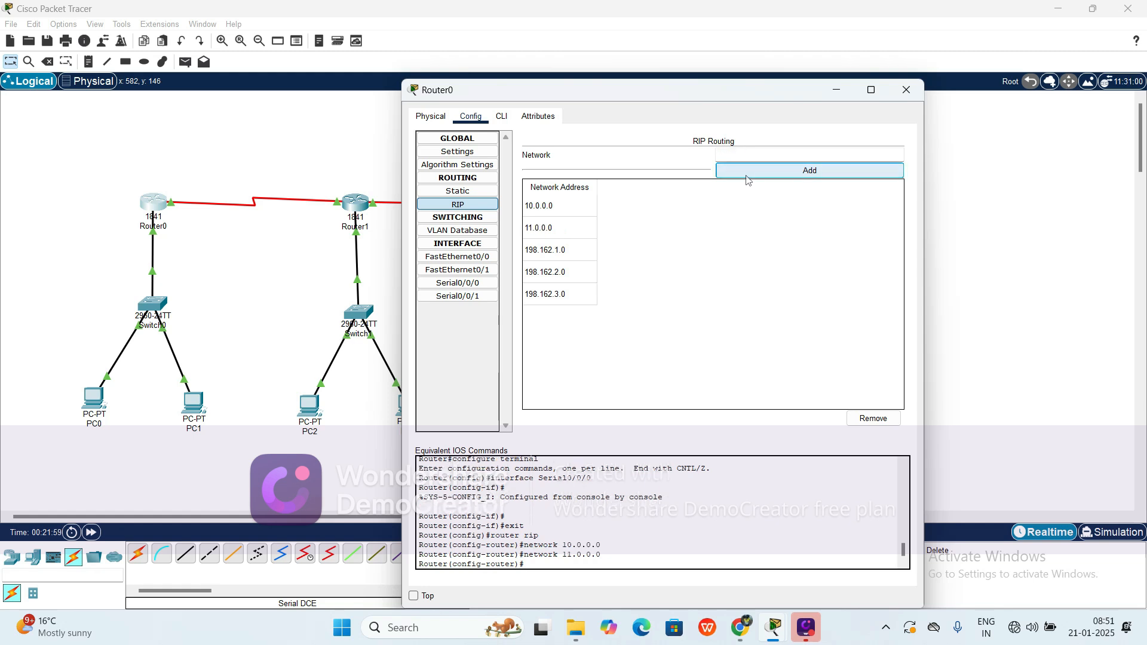
click(907, 91)
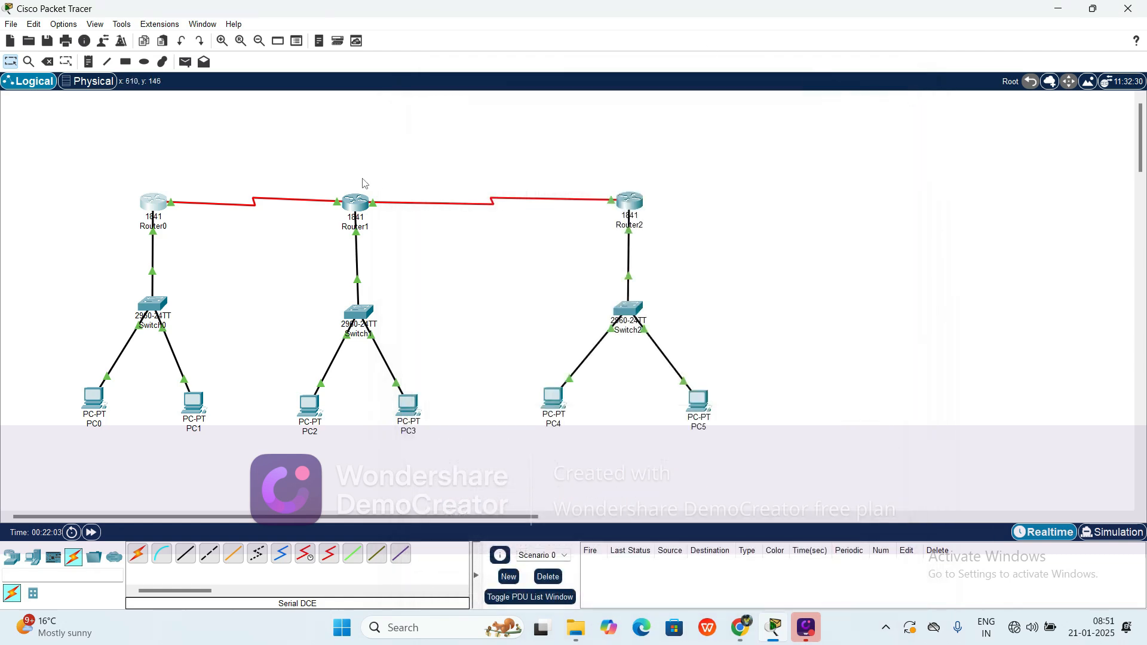
- Add the networks 198.162.1.0, 198.162.2.0 and 198.162.3.0 to Router1's RIP routing
click(357, 206)
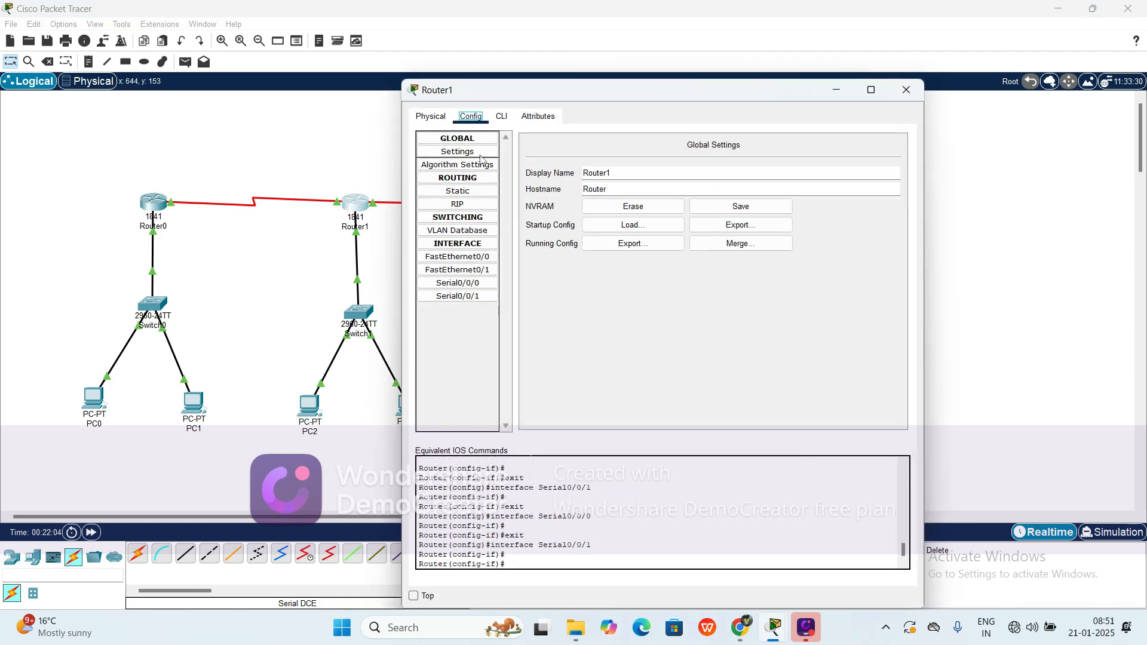
click(458, 204)
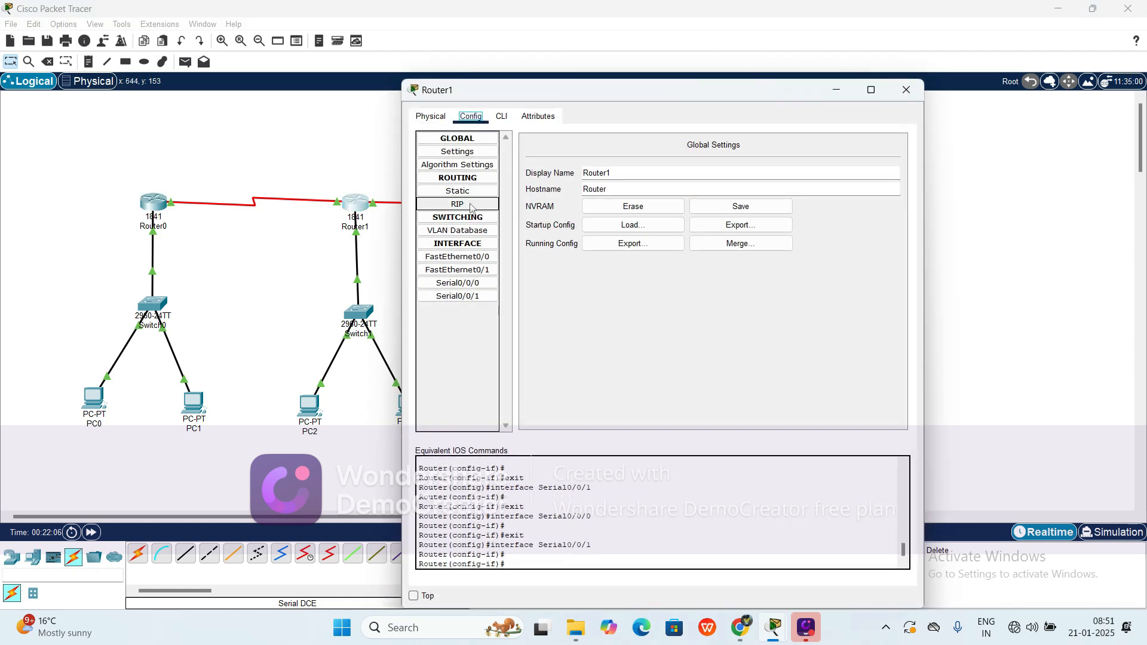
click(796, 156)
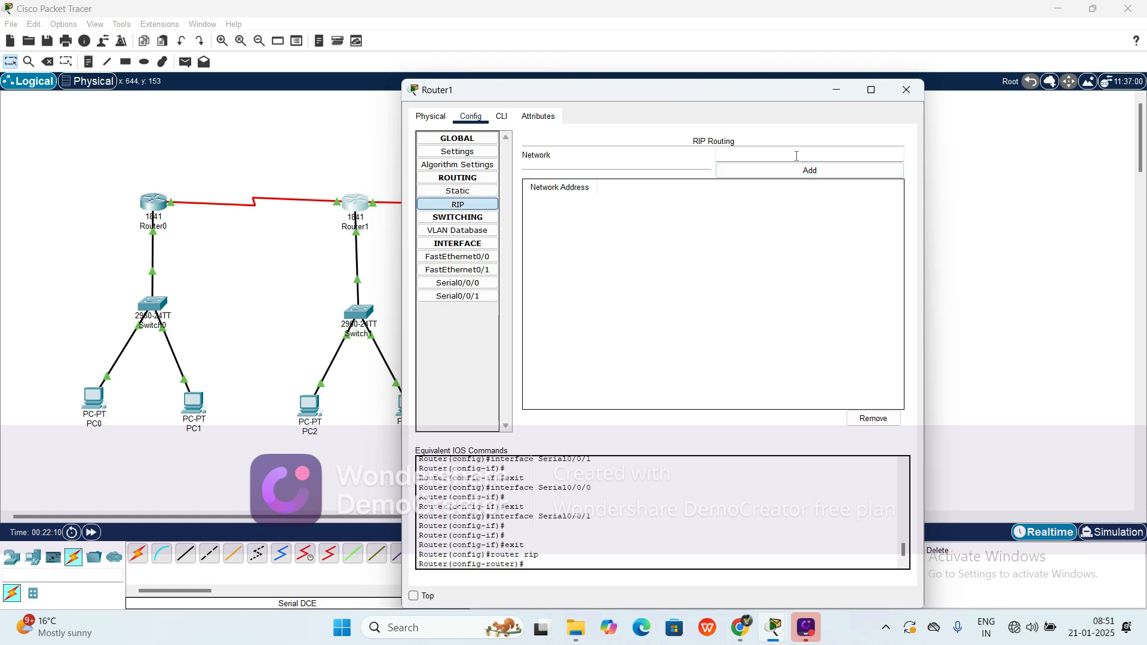
text(198.162.1.0)
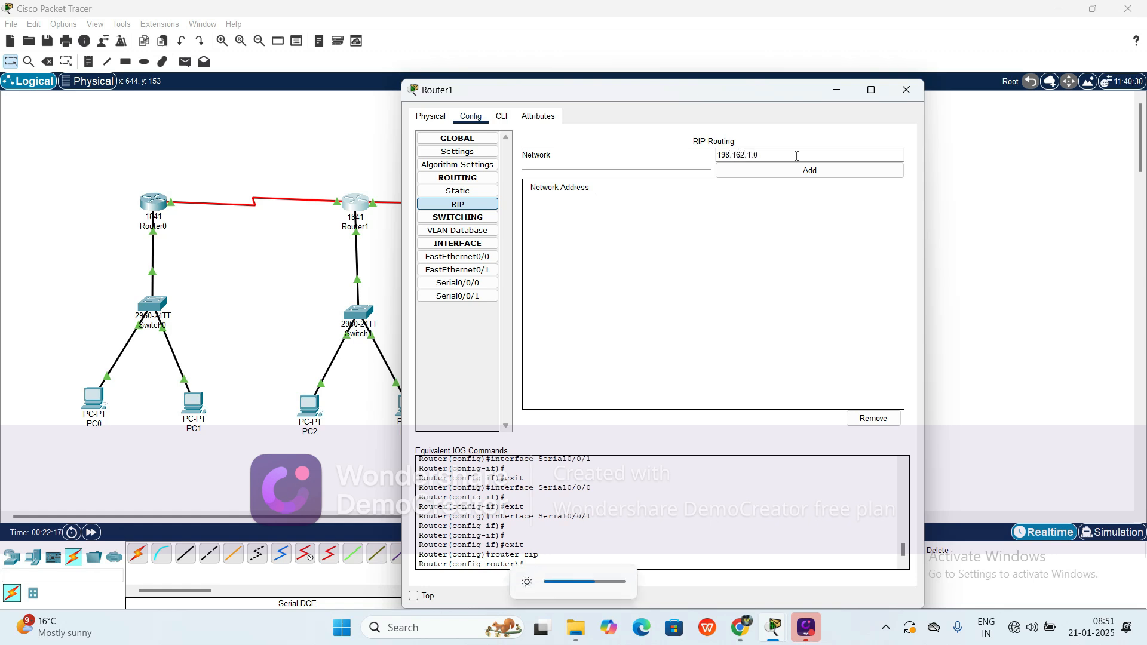
click(786, 171)
click(779, 155)
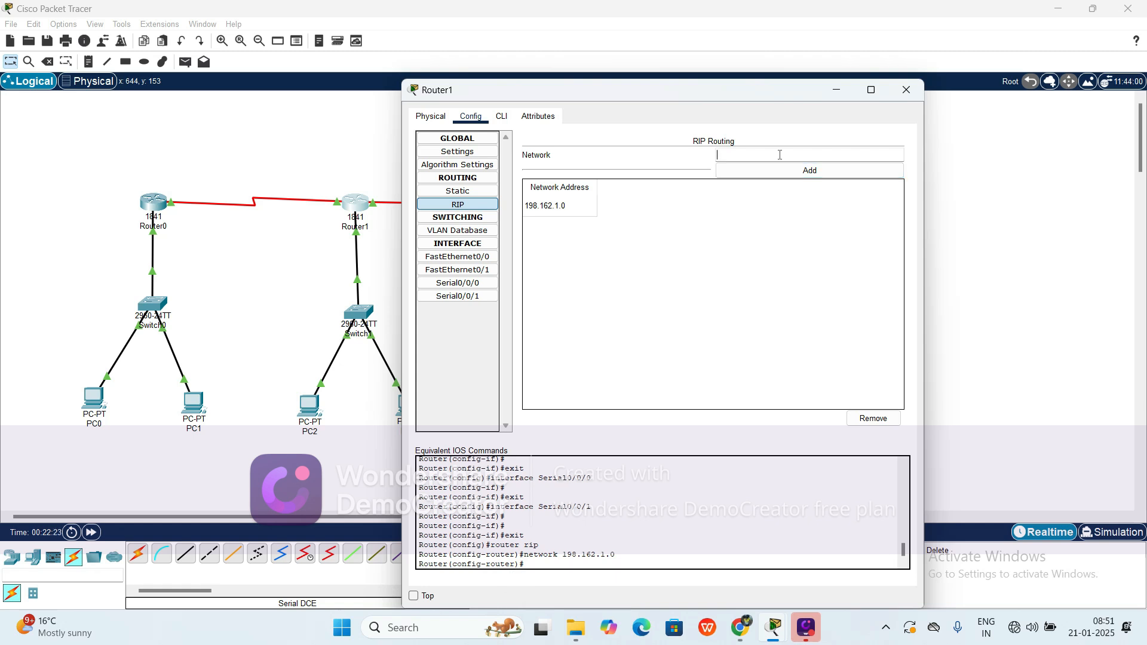
text(198.162.2.0)
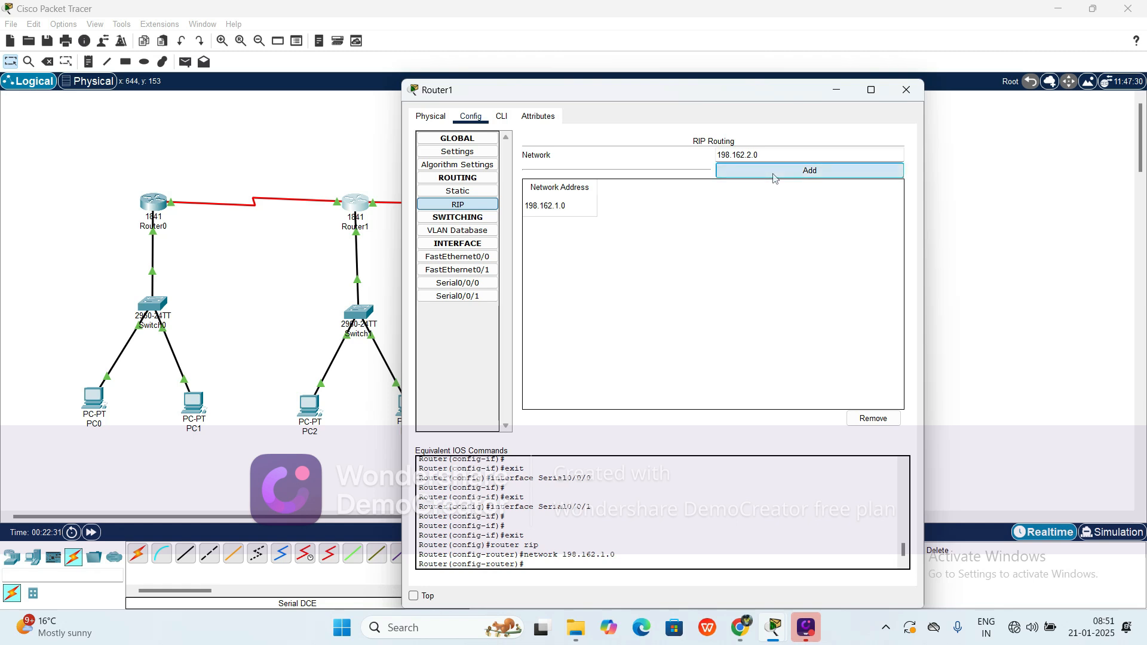
click(775, 172)
click(763, 154)
text(198.162)
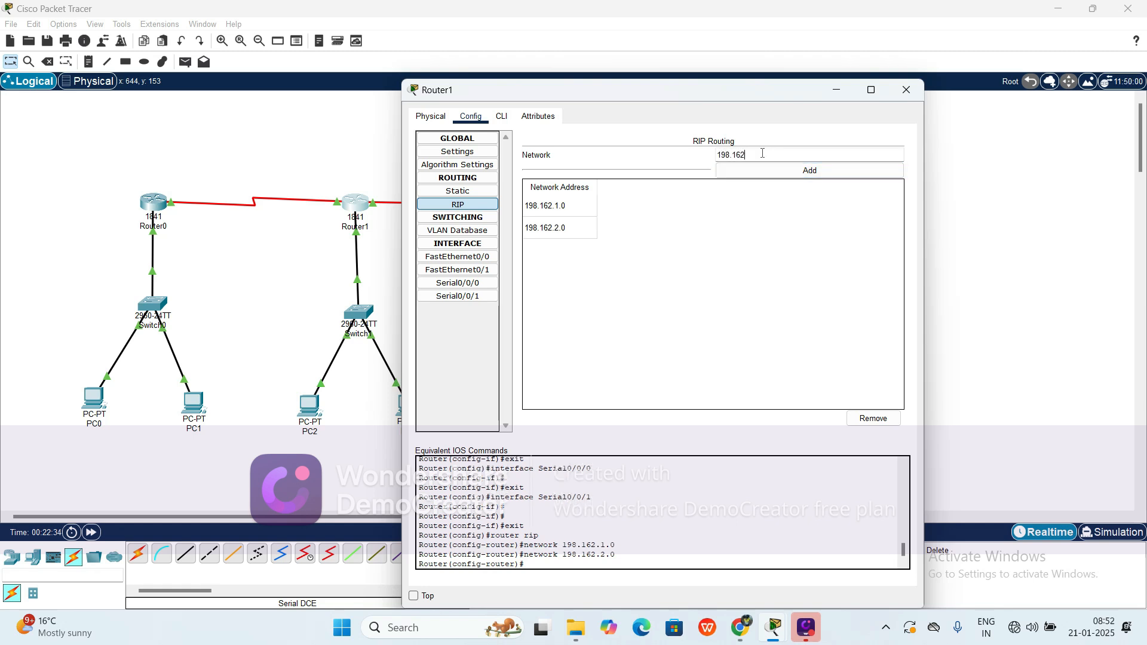
text(.3.0)
click(759, 172)
- Add the serial link networks 10.0.0.0 and 11.0.0.0 to Router1's RIP routing and close its configuration
click(769, 156)
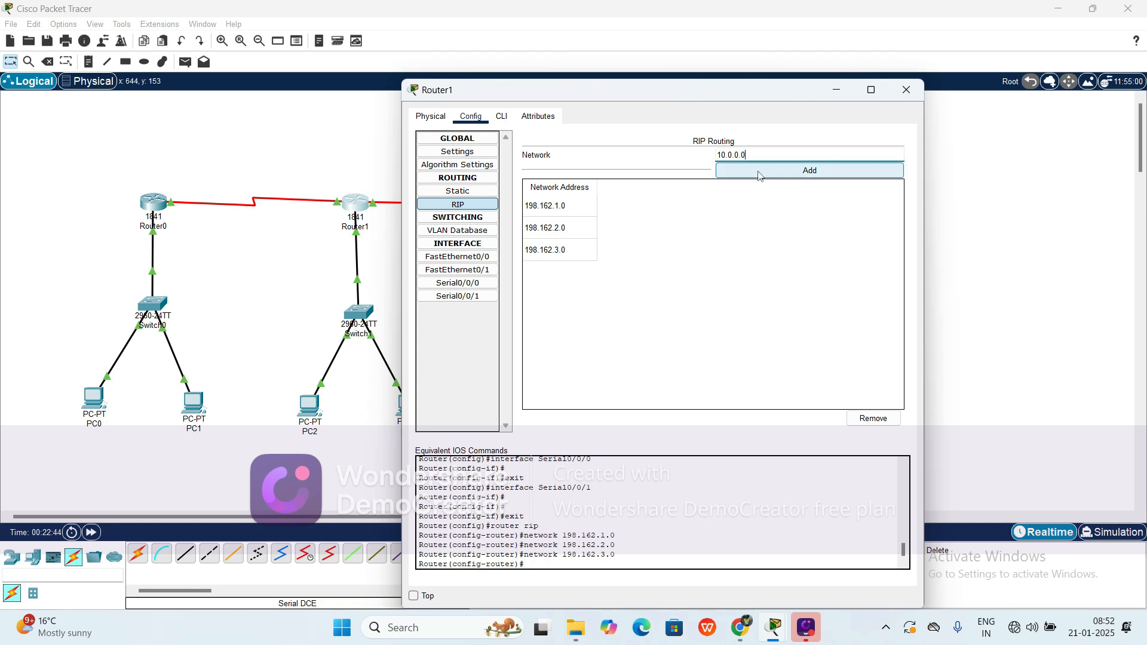
click(759, 174)
click(764, 156)
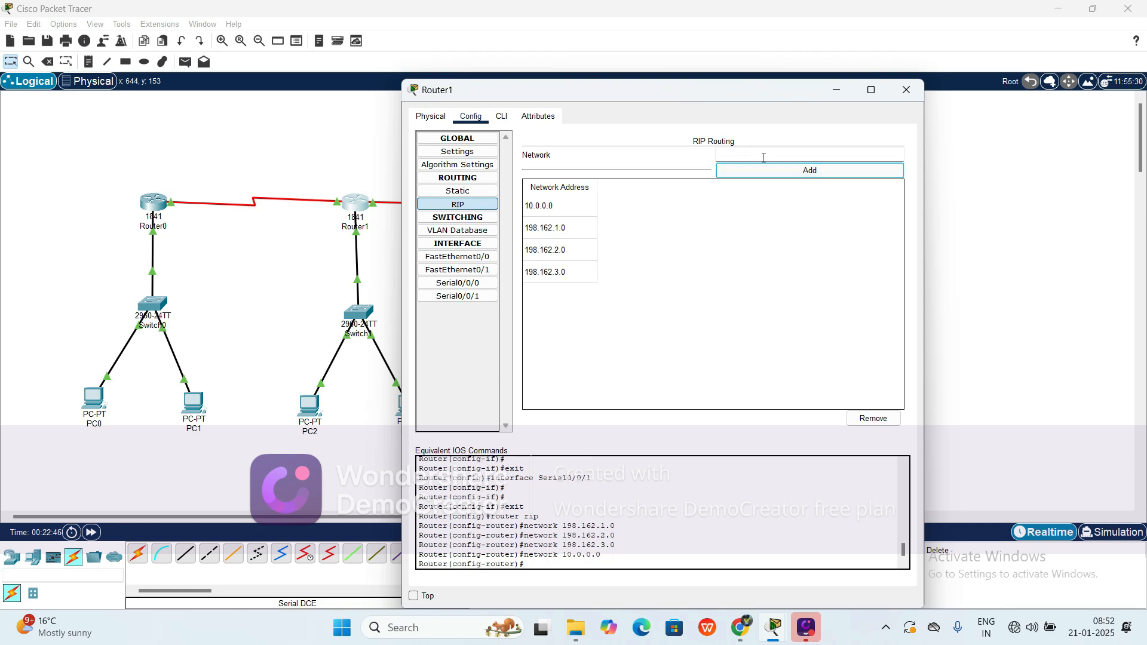
text(11.0.0.0)
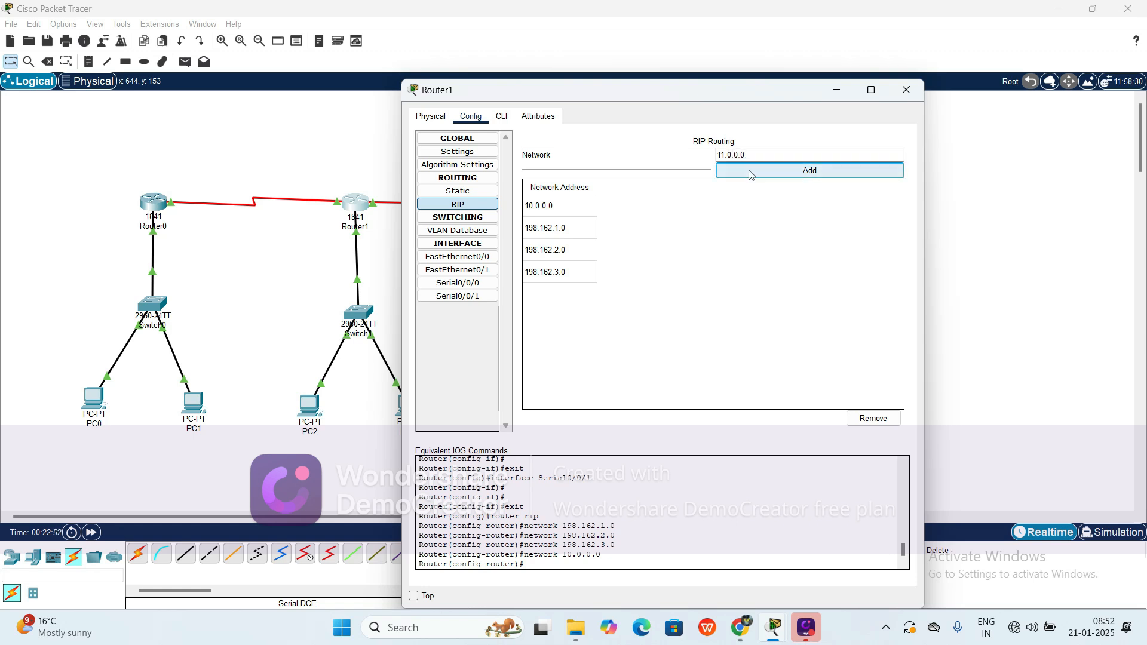
click(752, 173)
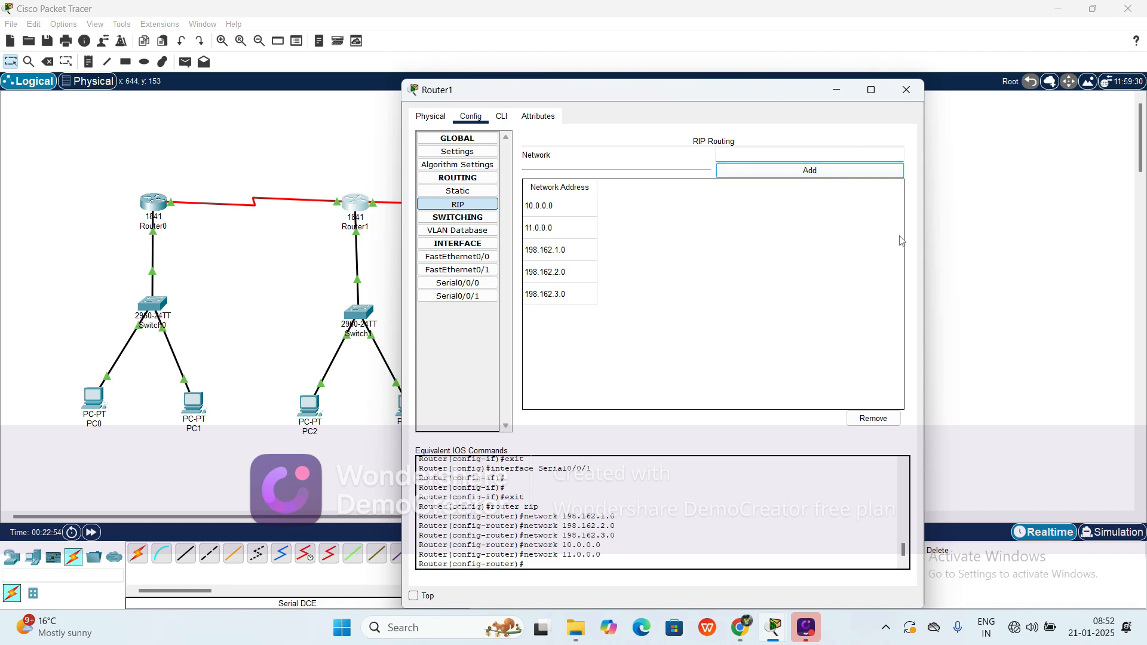
click(911, 85)
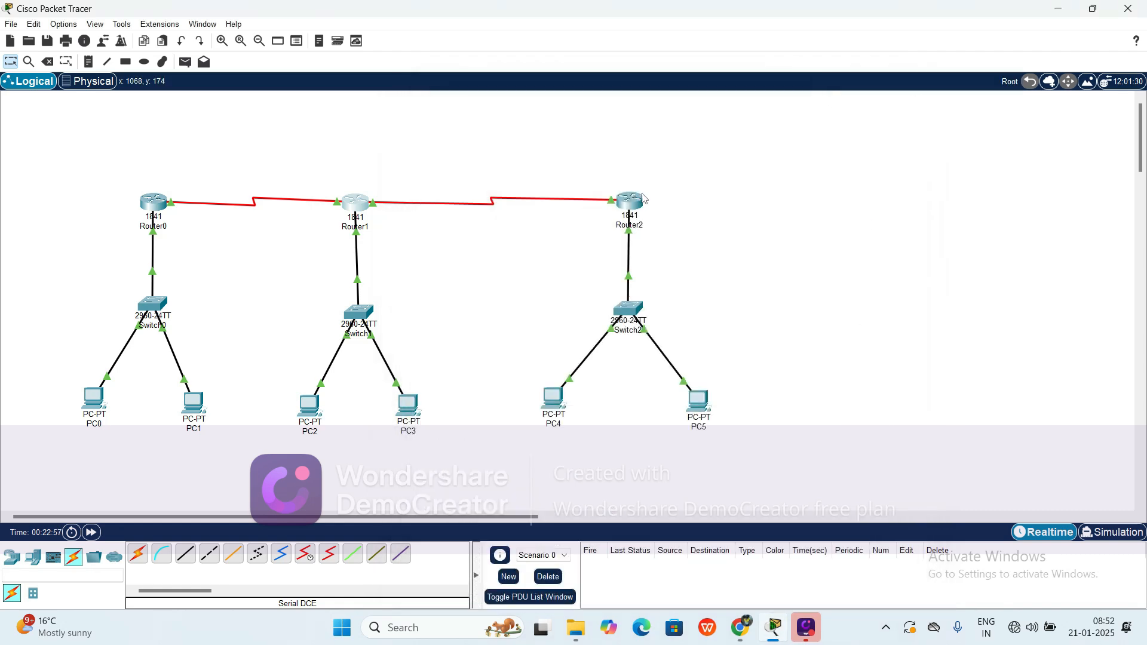
- Add the networks 198.162.1.0 and 198.162.2.0 to Router2's RIP routing
click(631, 207)
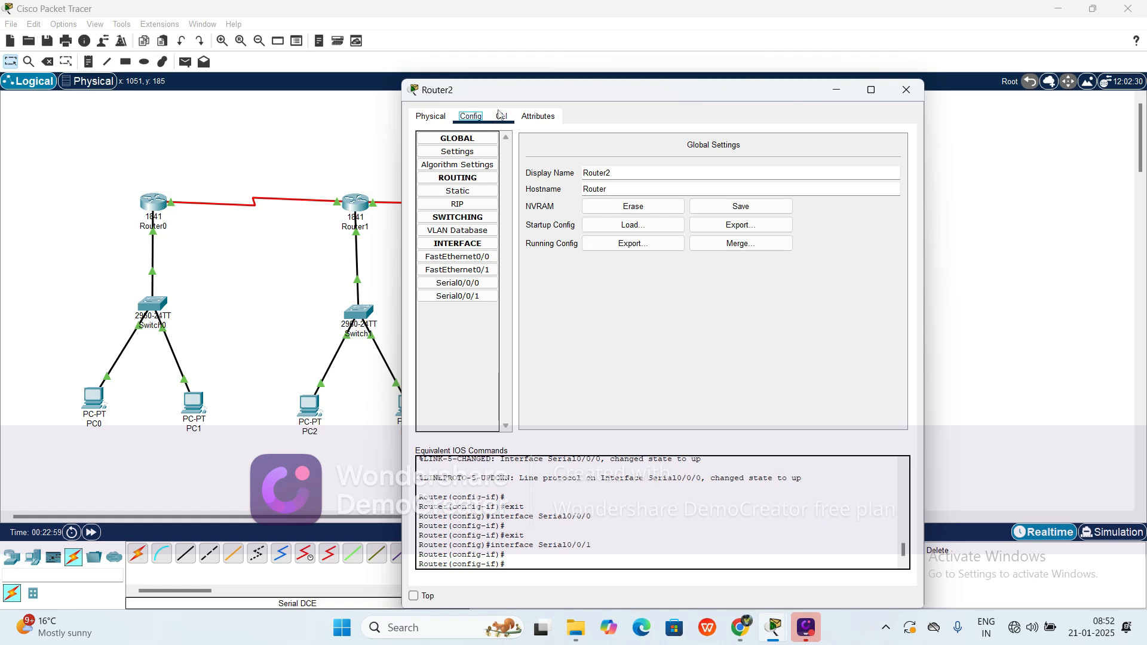
click(458, 203)
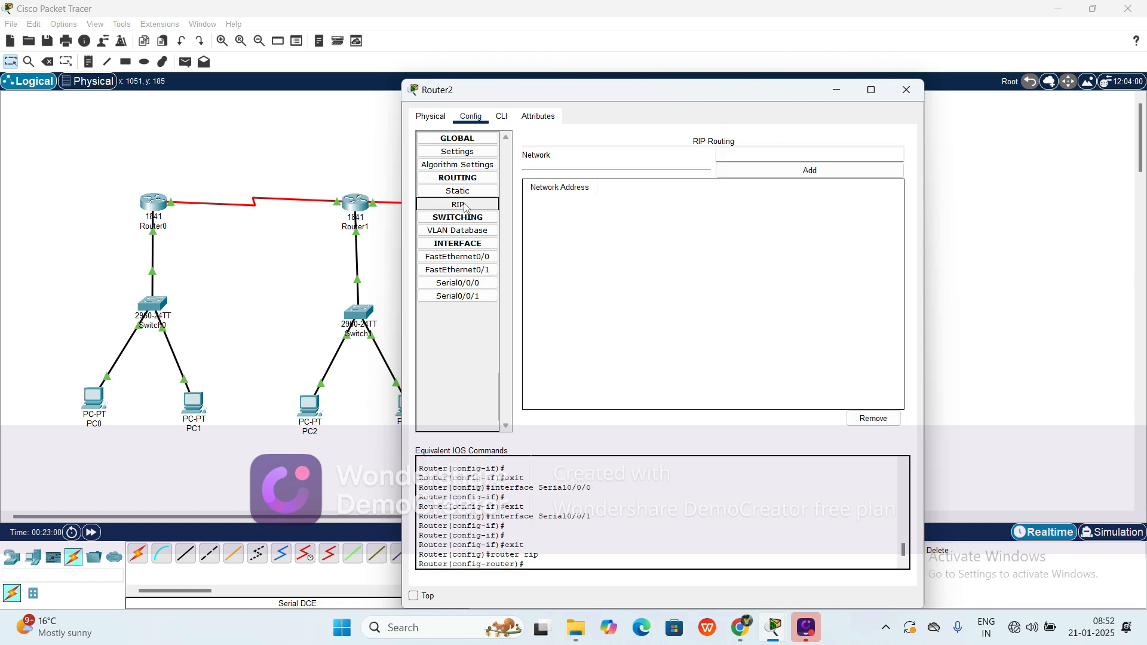
click(768, 150)
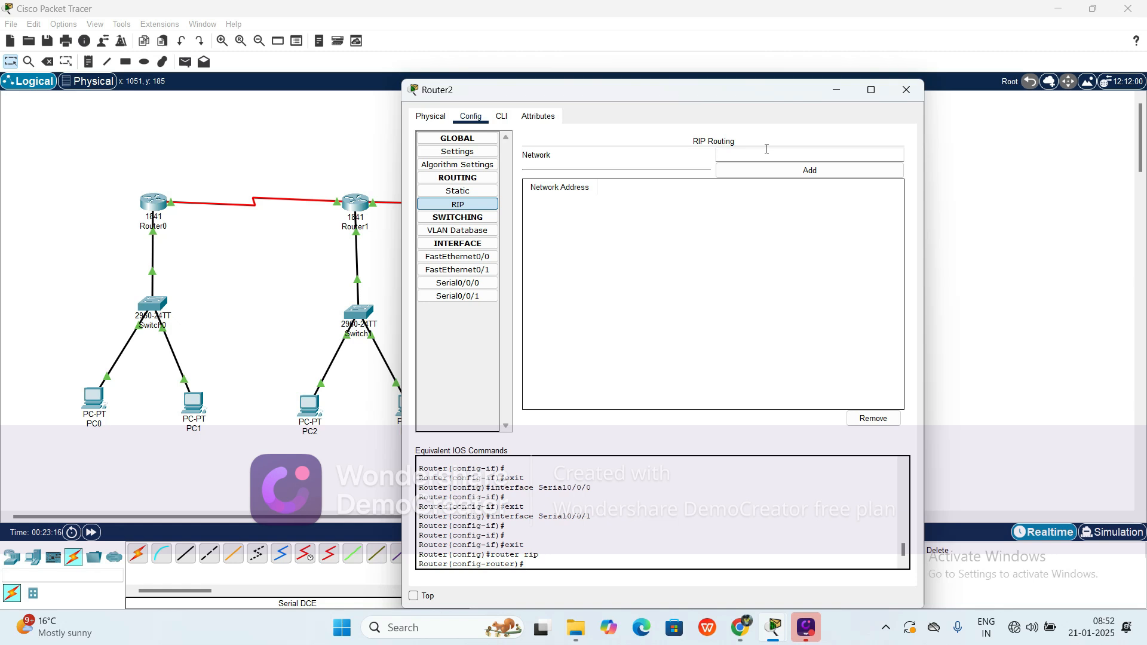
text(198.162.1.0)
click(763, 171)
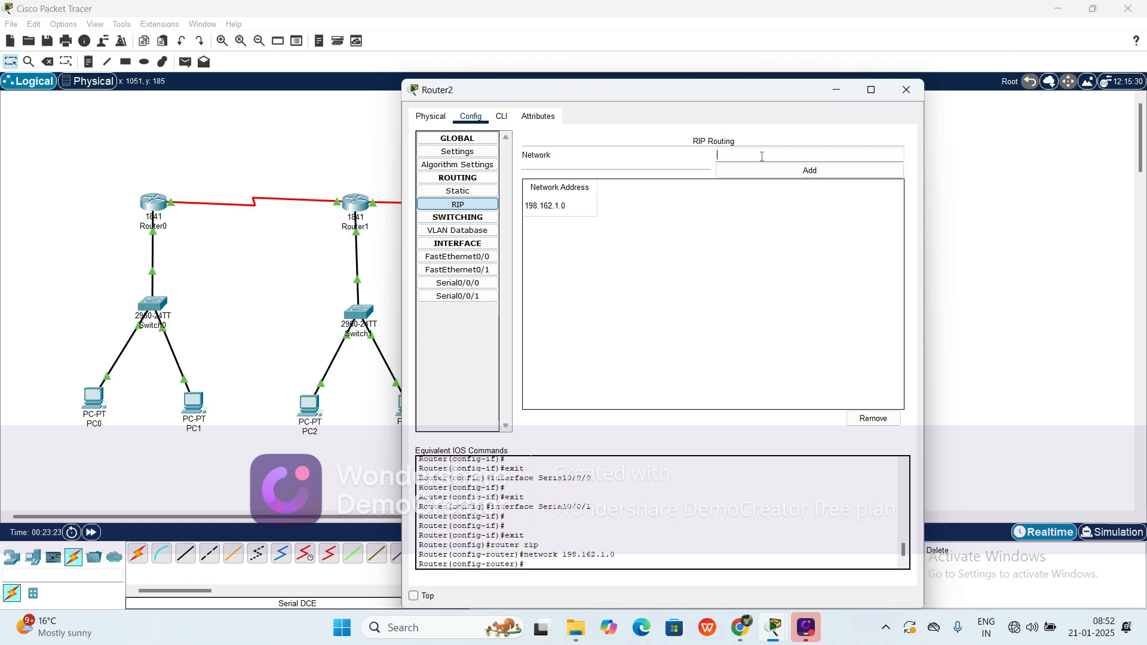
text(198.16)
text(2.1)
text(2)
text(.0)
click(768, 170)
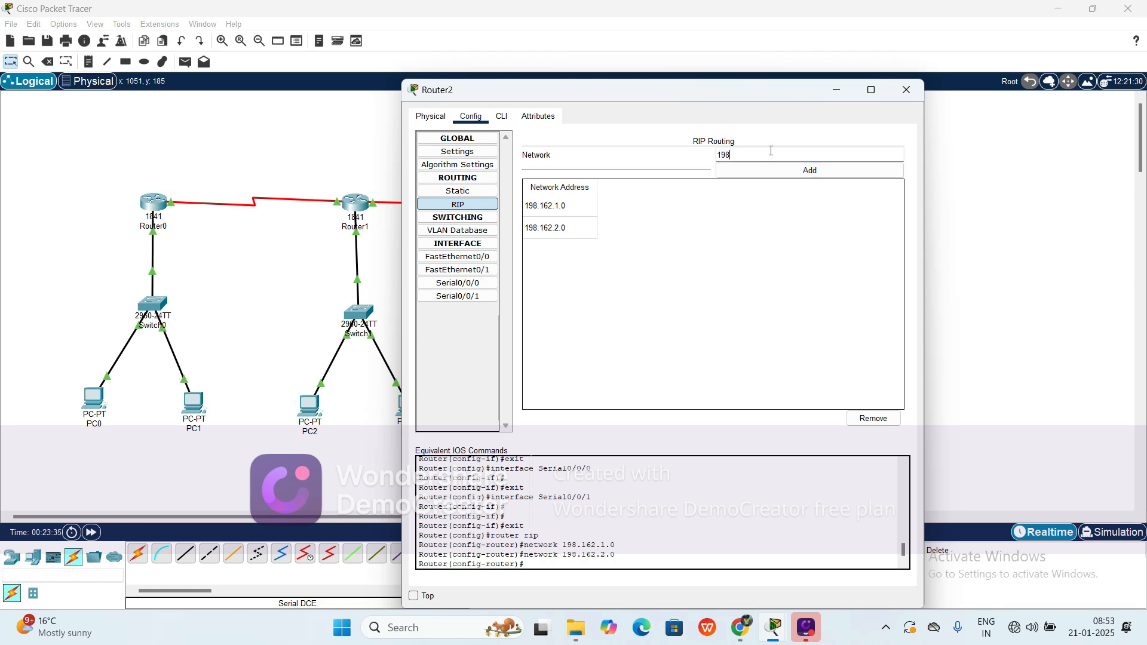
- Add the network 198.162.3.0 to Router2's RIP routing
click(771, 150)
text(198.16)
text(2.30)
text(0)
click(765, 174)
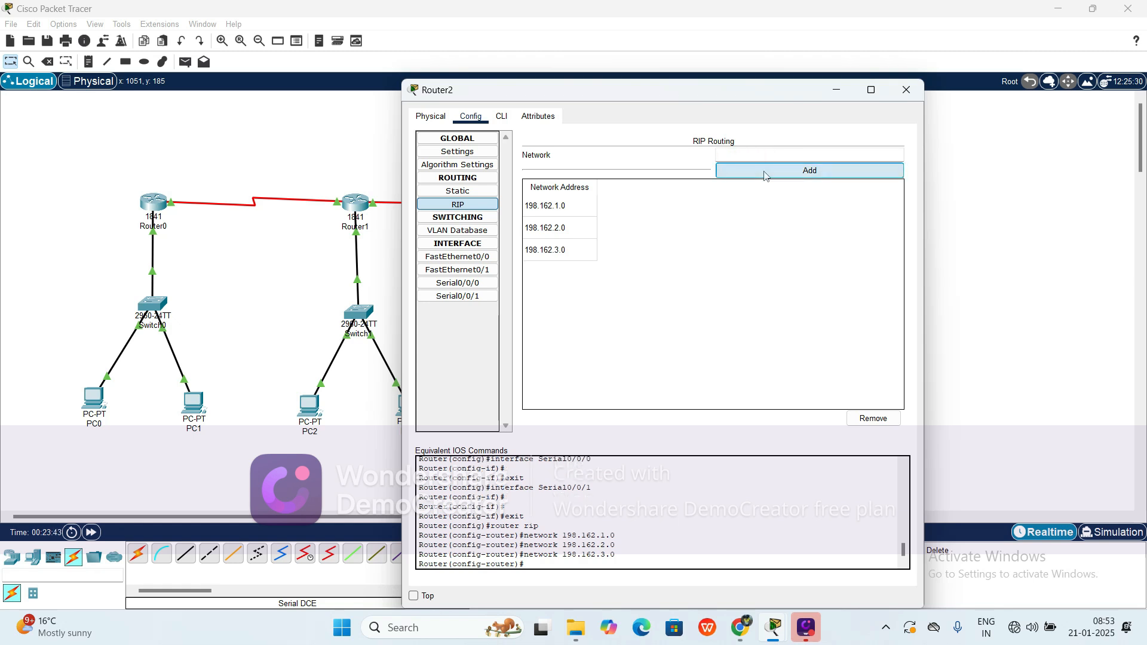
- Add the serial link networks 10.0.0.0 and 11.0.0.0 to Router2's RIP routing and close its configuration
click(768, 154)
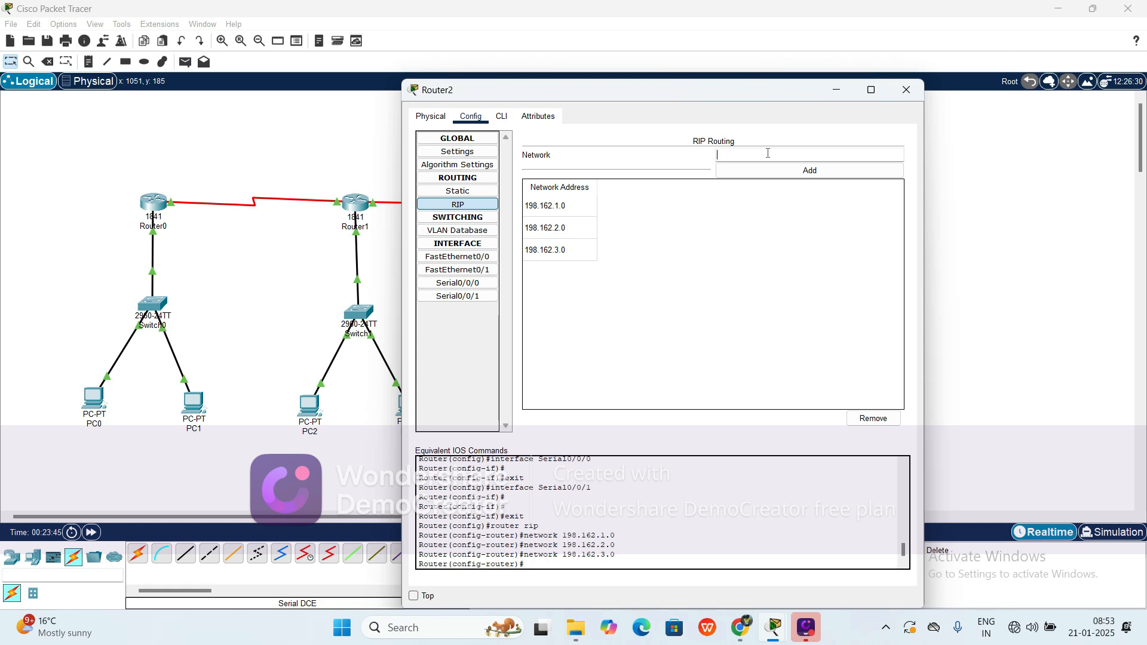
text(10.0.0.0)
click(763, 170)
click(762, 157)
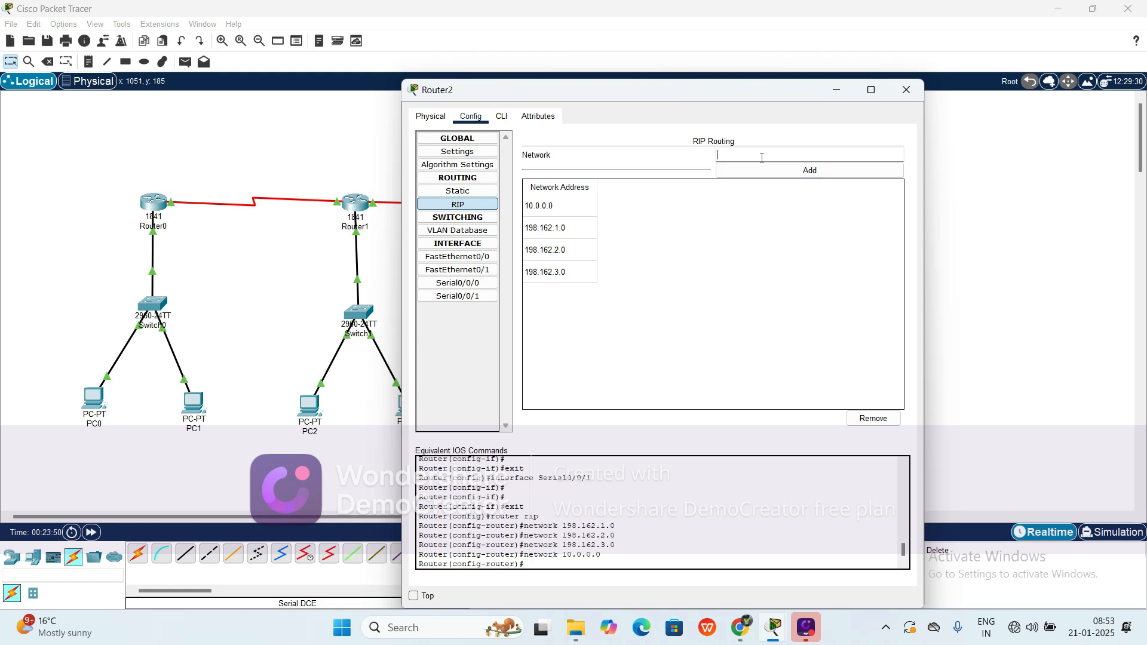
text(11.0.0.0)
click(751, 173)
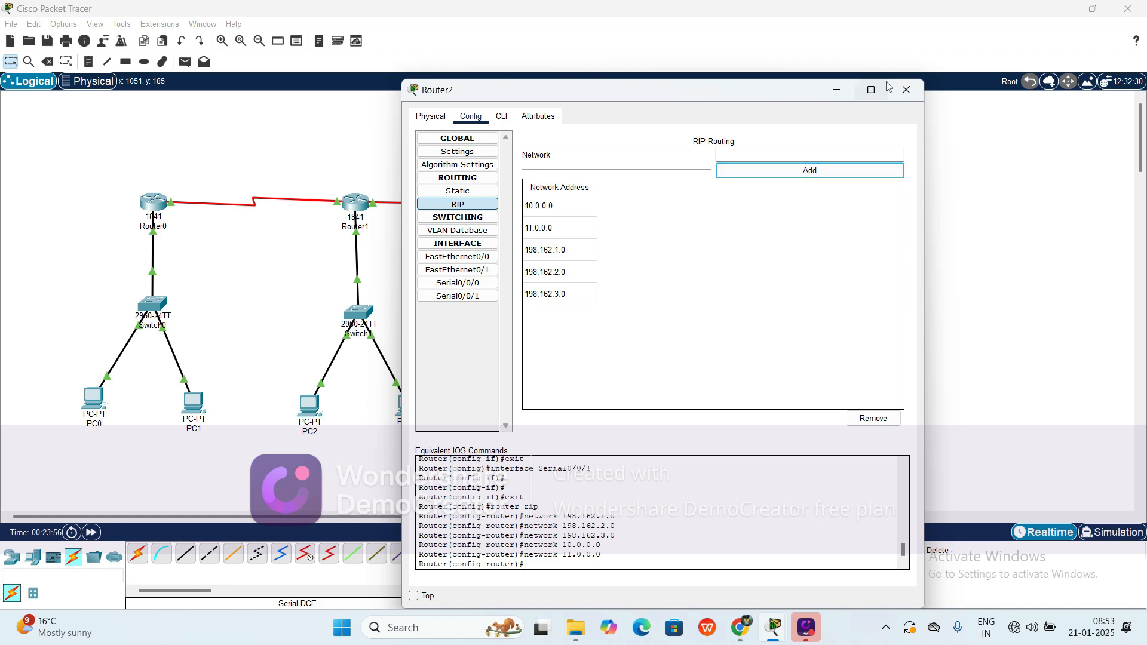
click(908, 91)
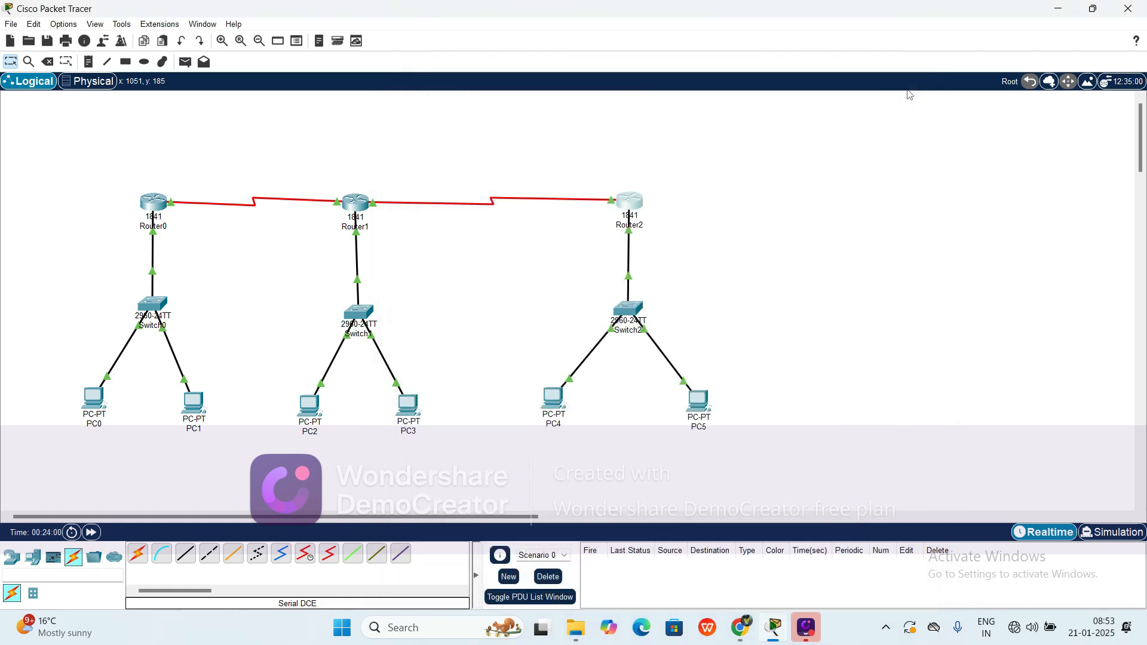
- Send a simple PDU from PC0 to PC5 and play its transmission in Simulation mode
click(186, 62)
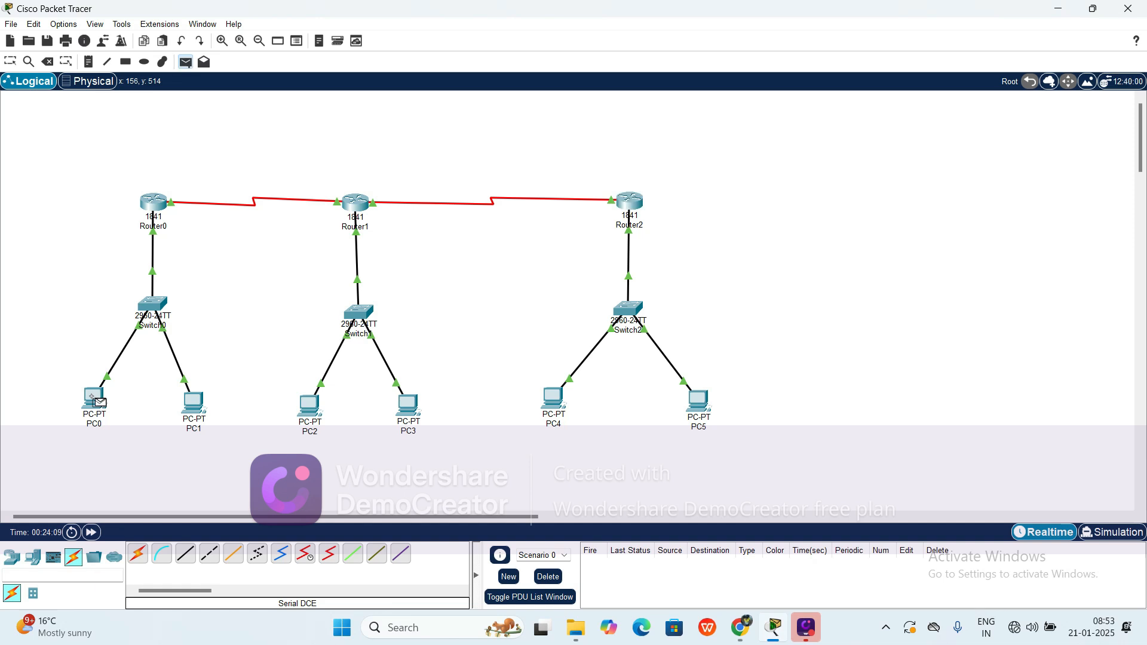
click(92, 396)
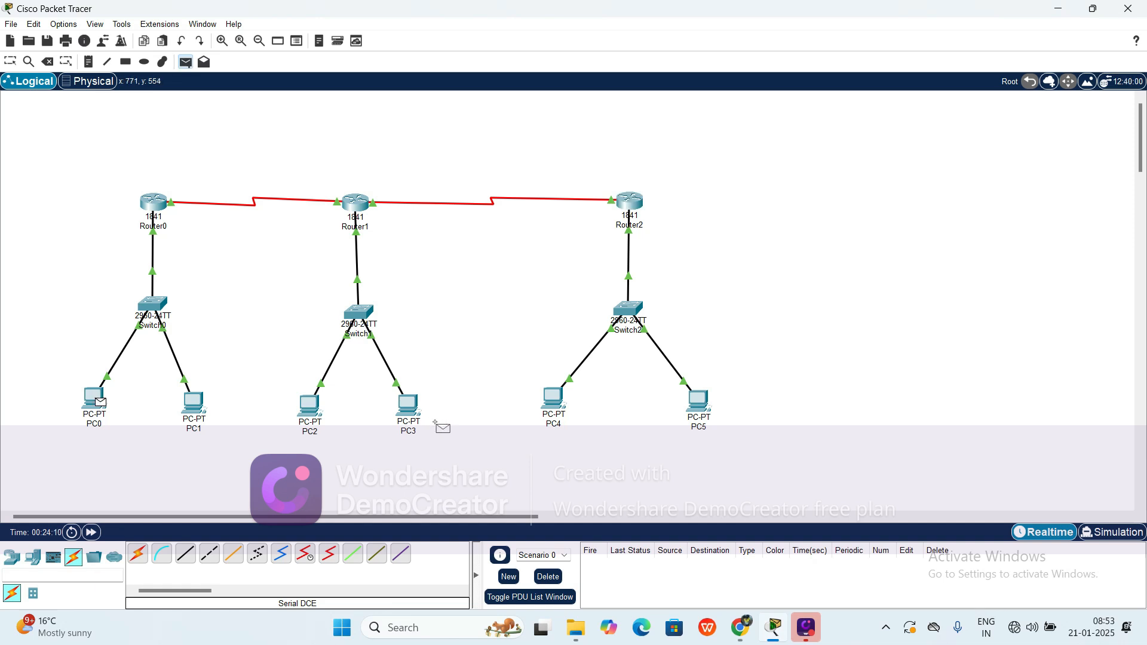
click(699, 398)
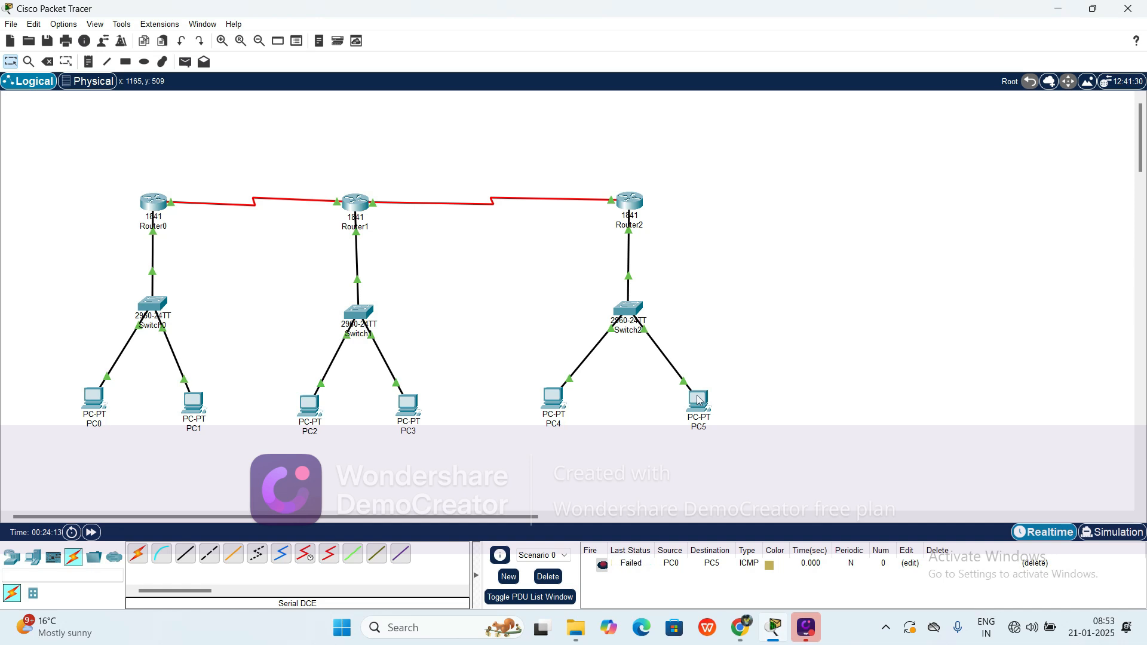
click(1109, 533)
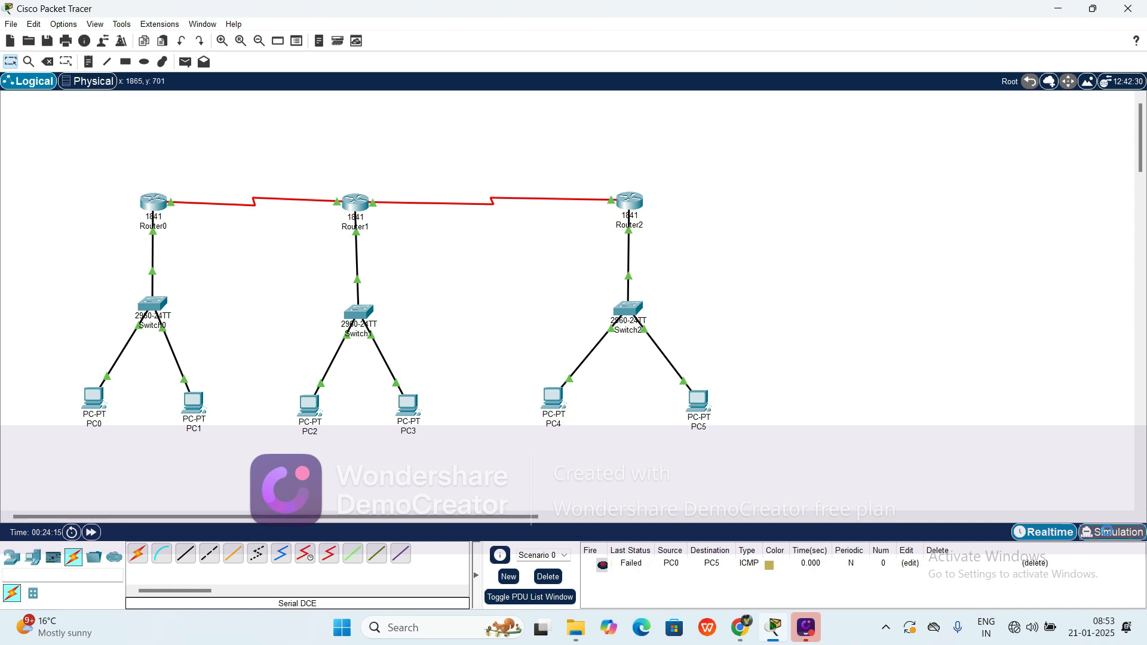
click(1050, 376)
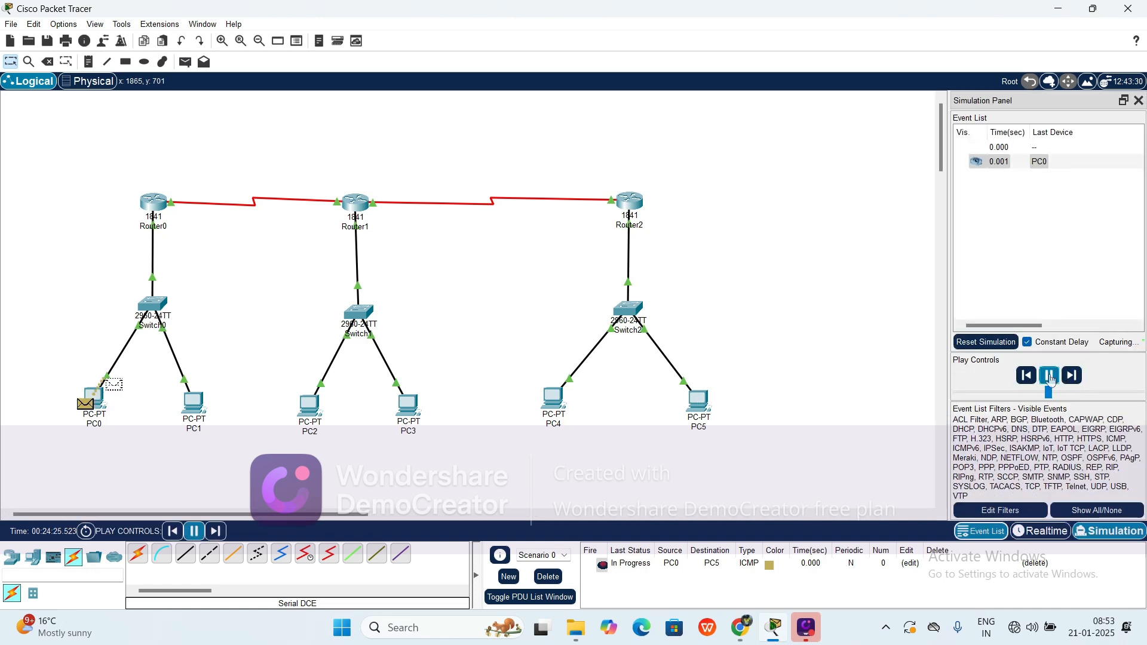